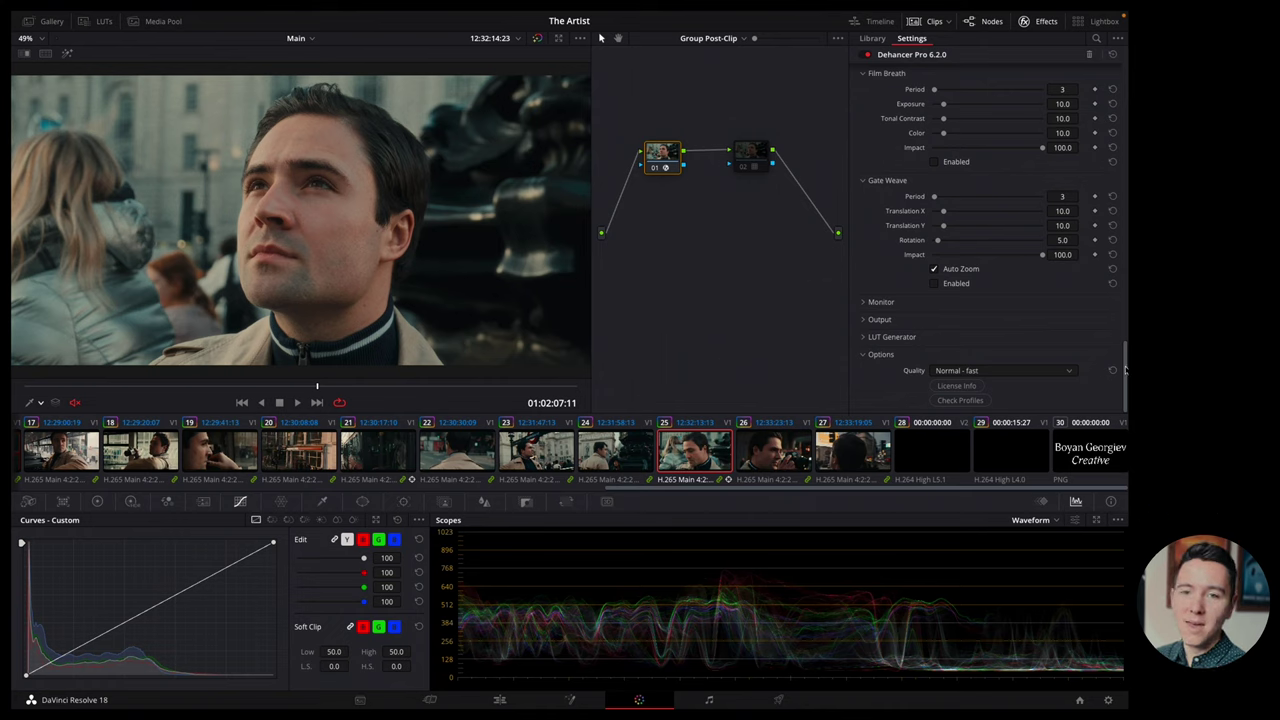
Bypass all grades and enlarge the viewer to 100% on the man's face.
scroll(1100, 250, "up", 15)
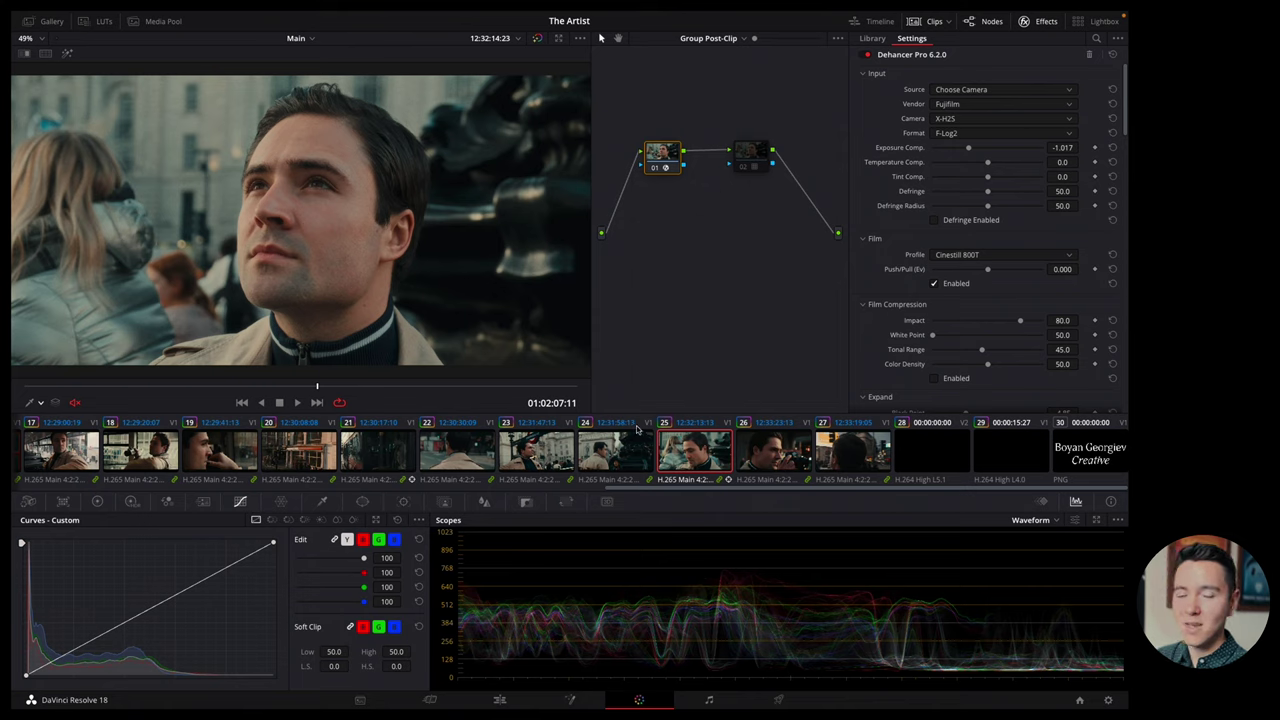
left_click(537, 38)
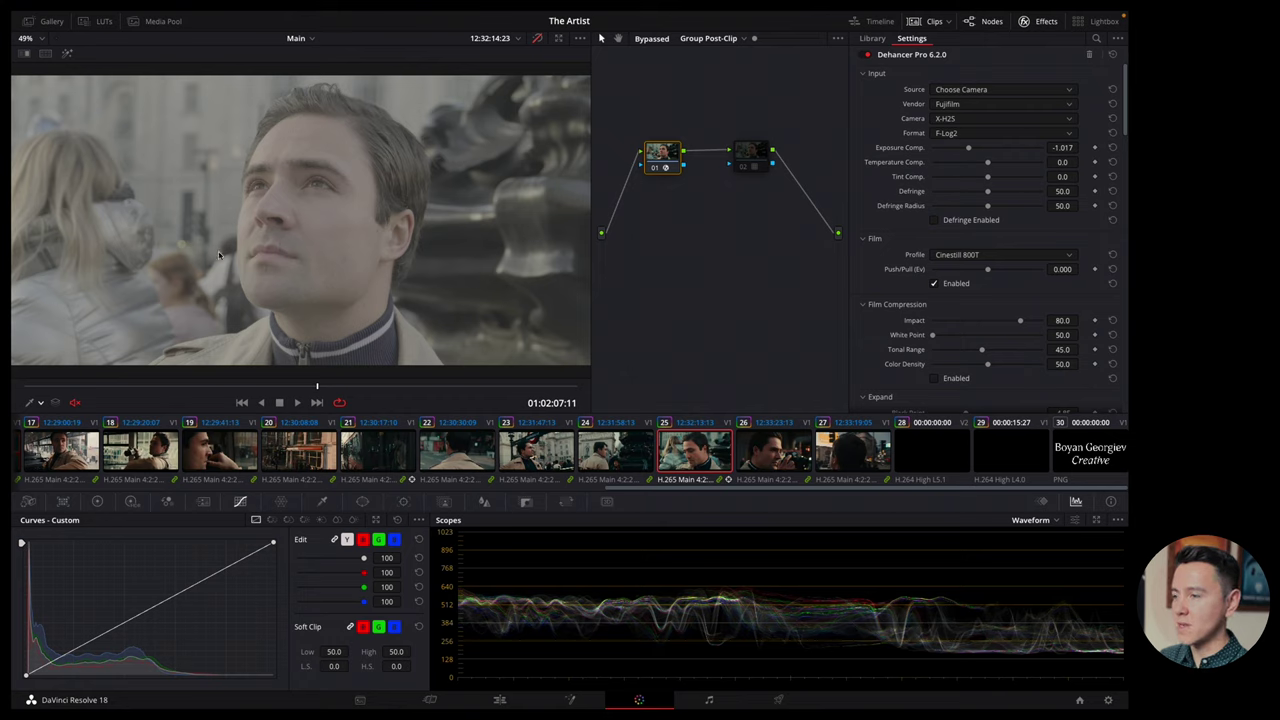
left_click(28, 39)
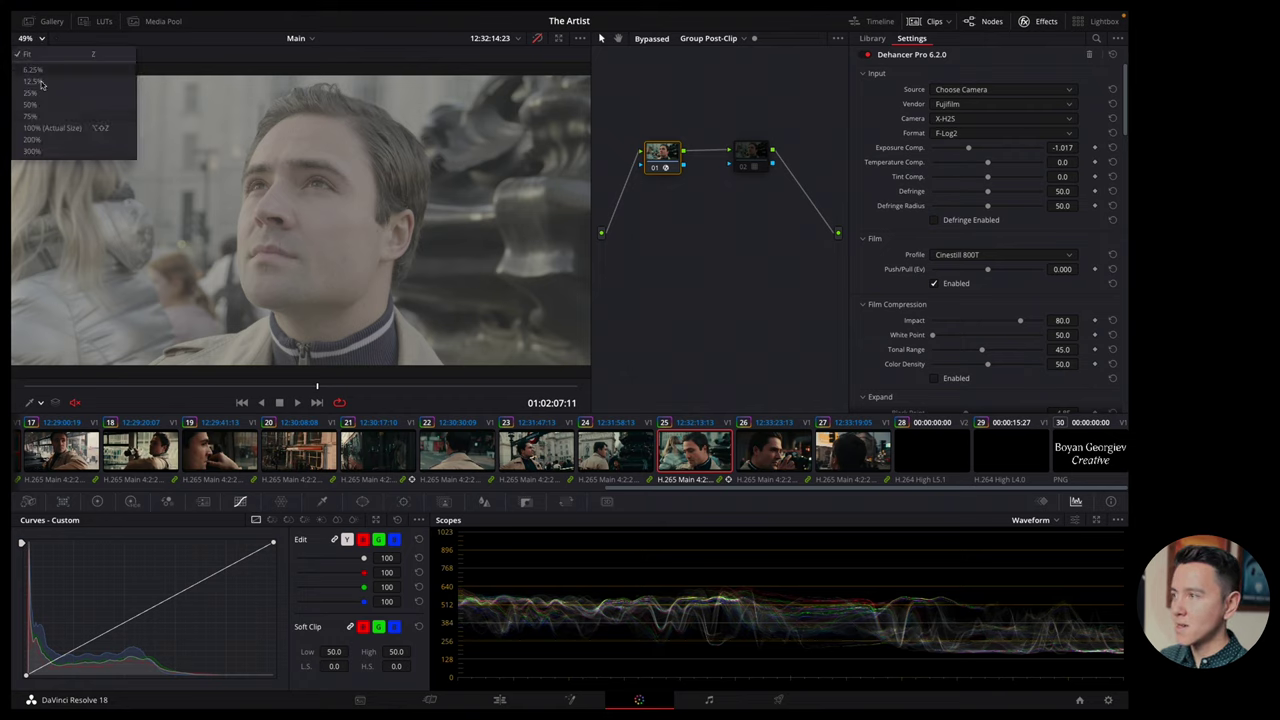
left_click(34, 128)
left_click_drag(198, 145, 258, 228)
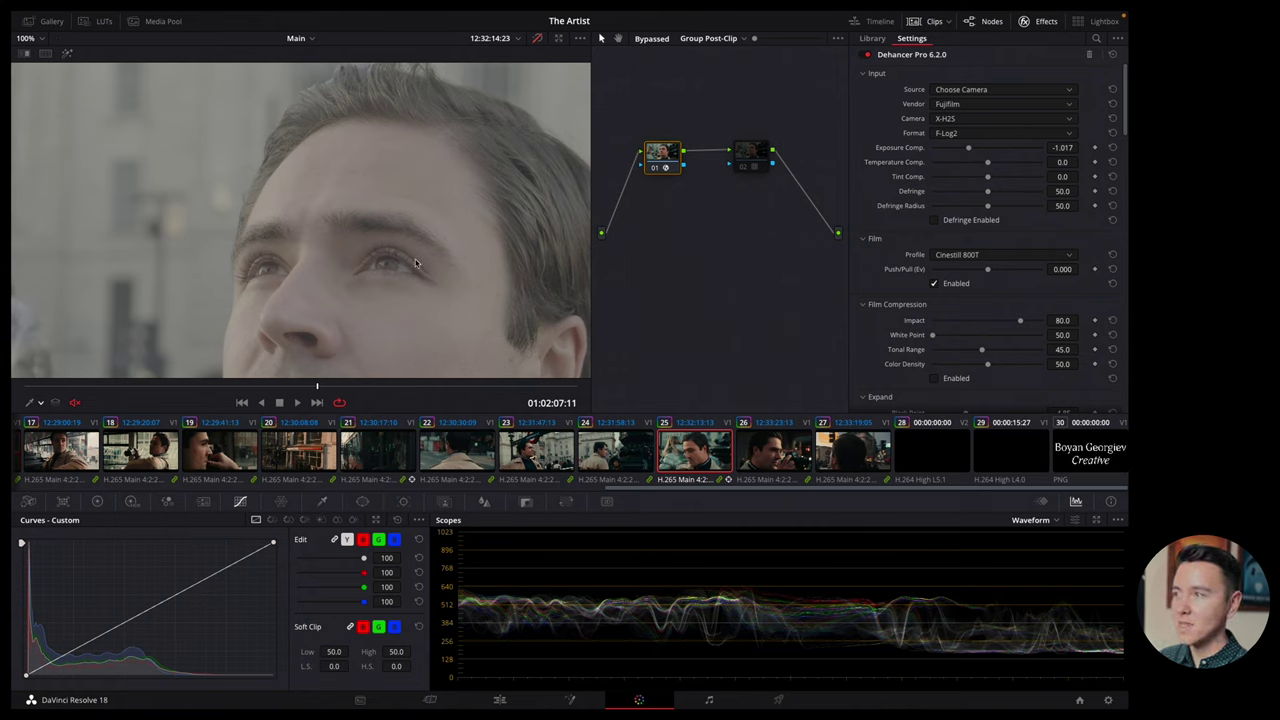
Examine the detail of the ungraded face and hair at 100%, and return the viewer to fit the whole frame.
left_click(25, 39)
left_click_drag(315, 213, 342, 245)
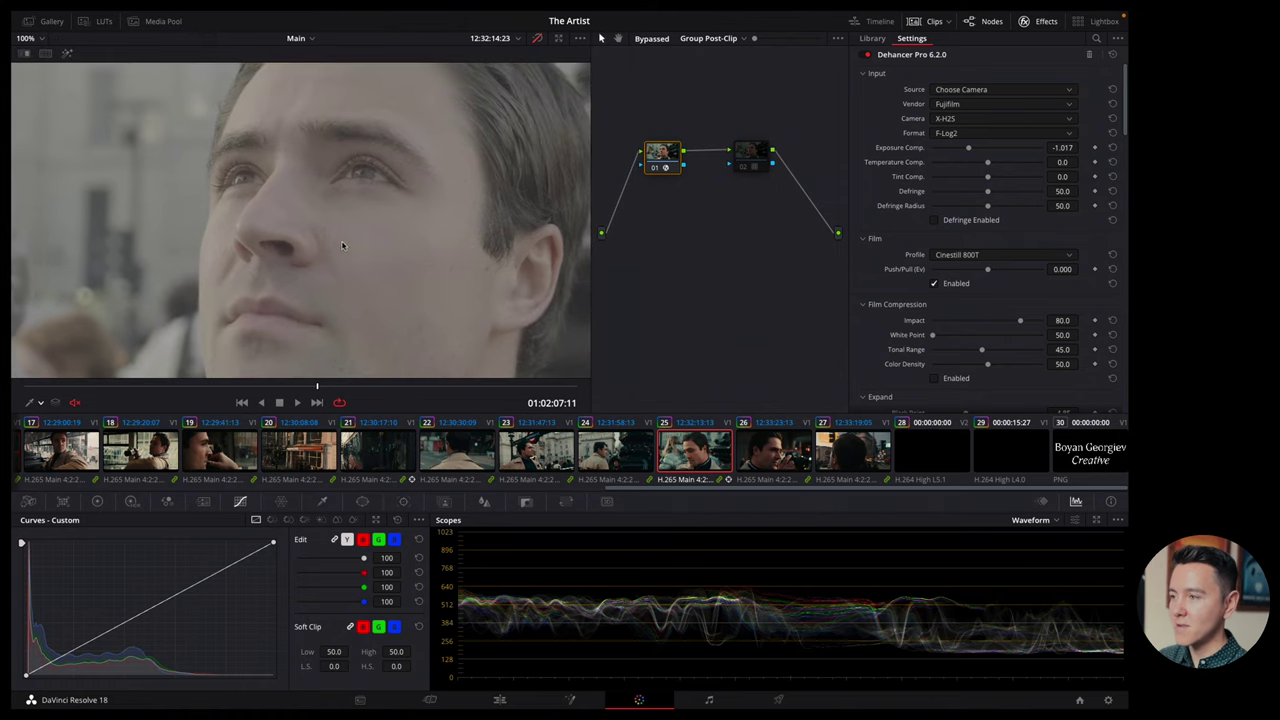
left_click(38, 39)
left_click(268, 138)
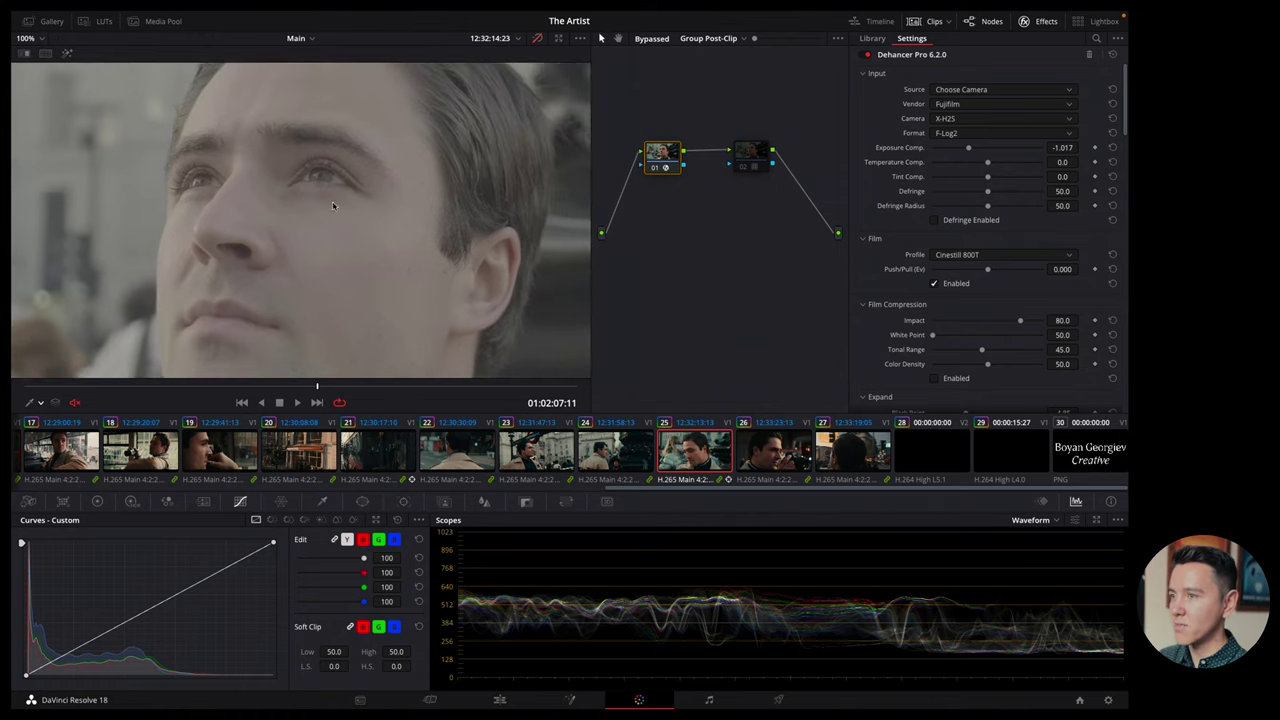
left_click_drag(268, 138, 450, 183)
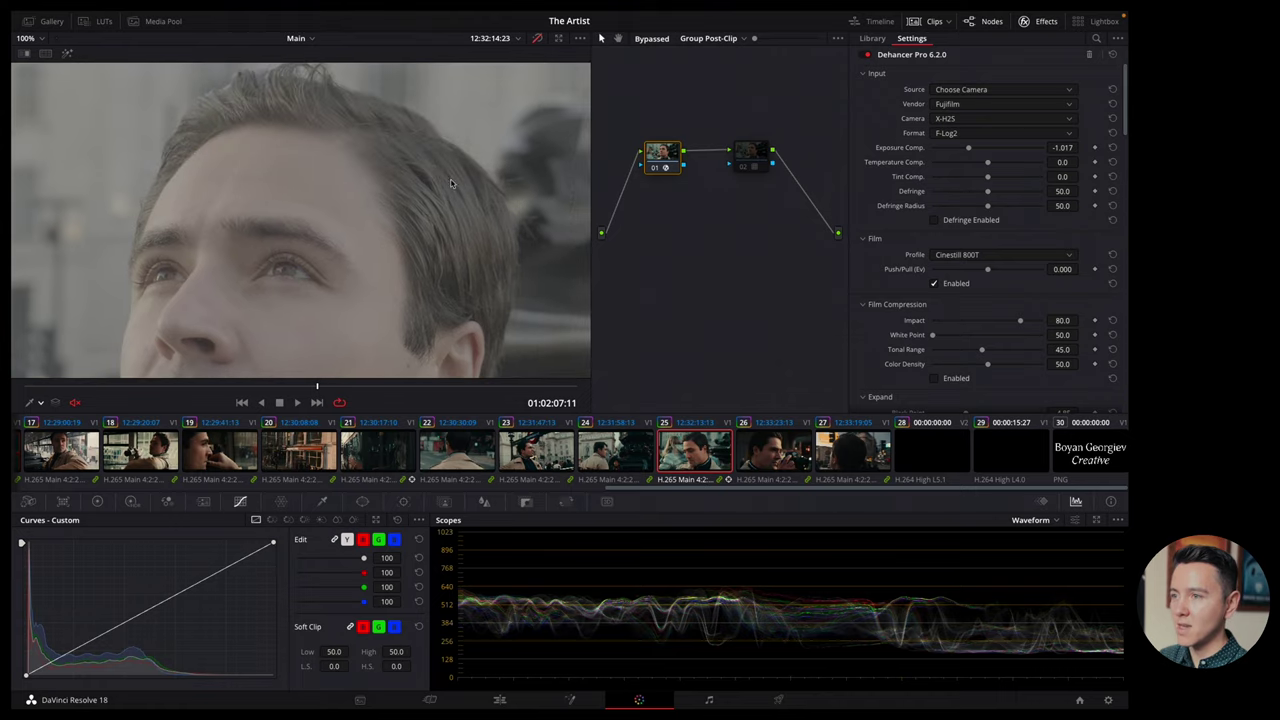
left_click(27, 40)
left_click(27, 40)
left_click(26, 41)
left_click(40, 55)
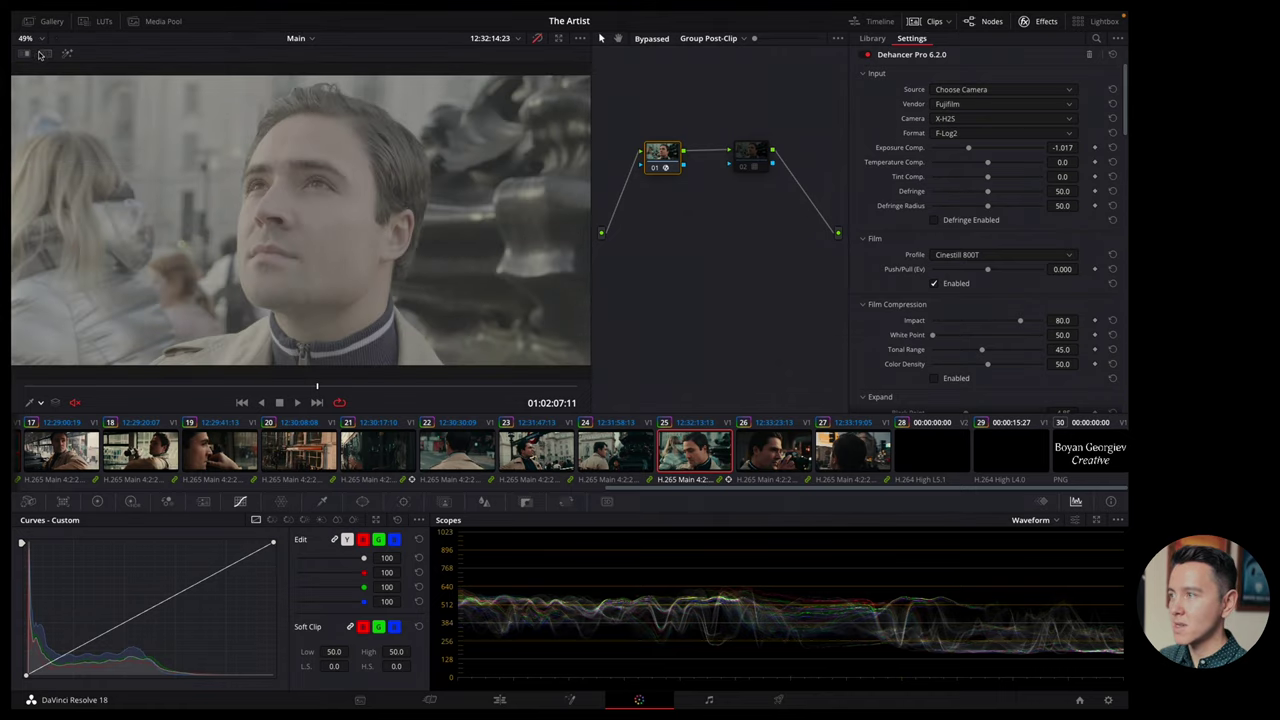
Examine the project's color management settings, including the color processing mode and output color space options, and close them without saving.
left_click(1108, 699)
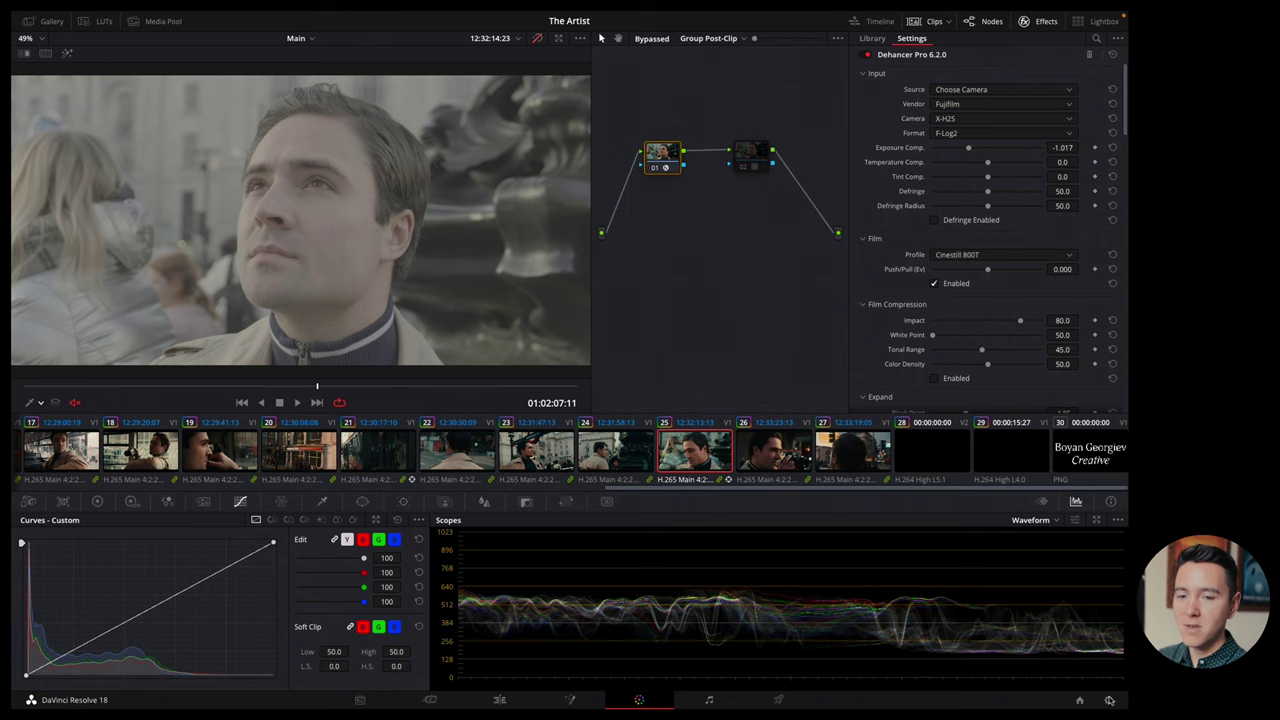
left_click(349, 170)
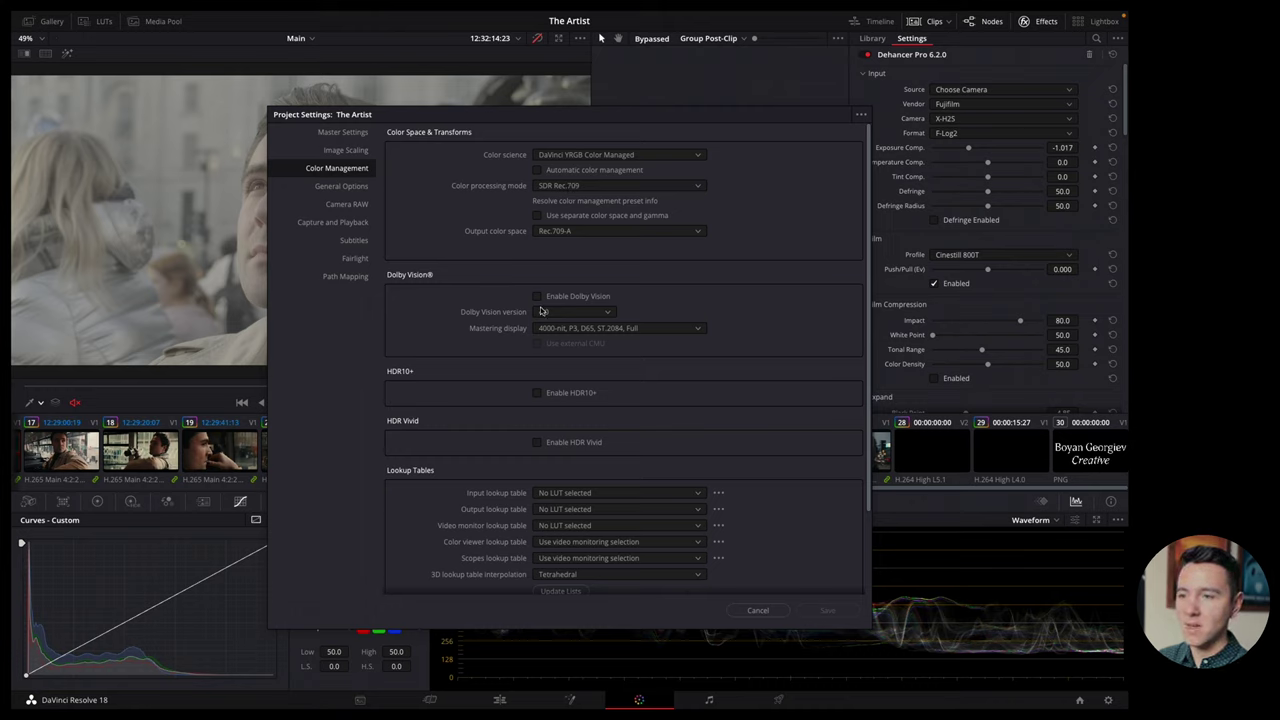
left_click(560, 187)
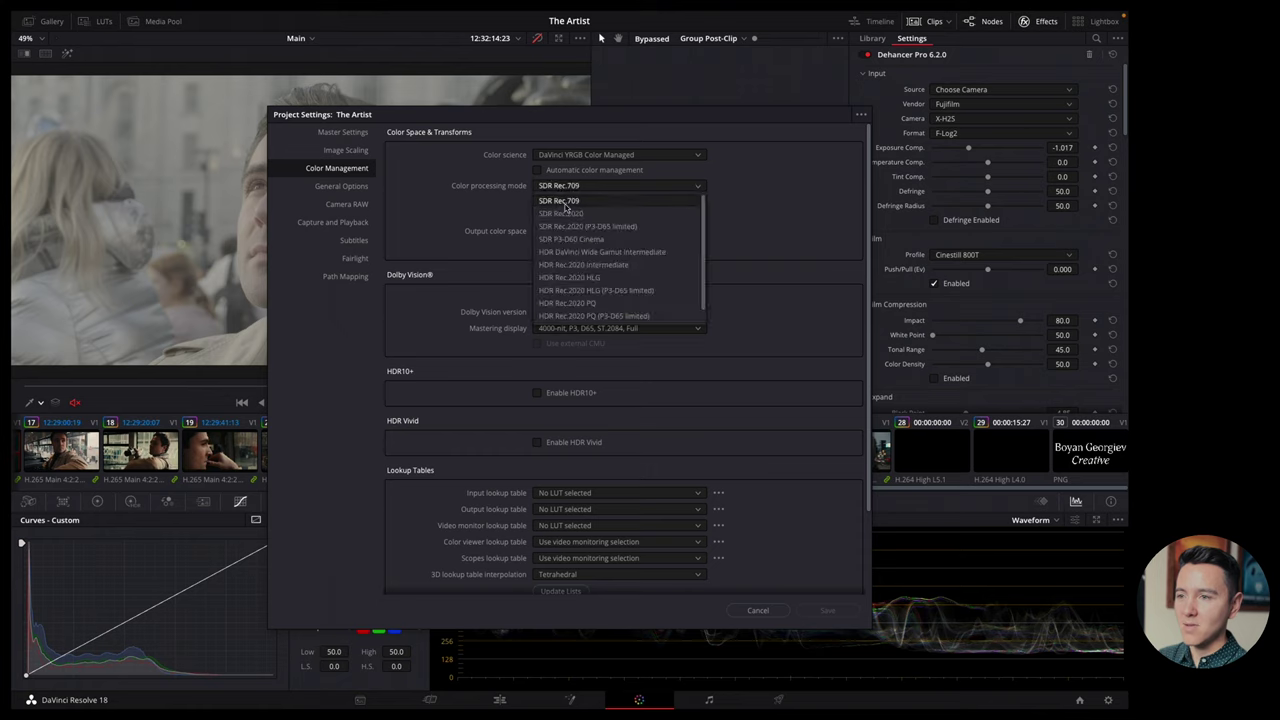
left_click(474, 210)
left_click(552, 233)
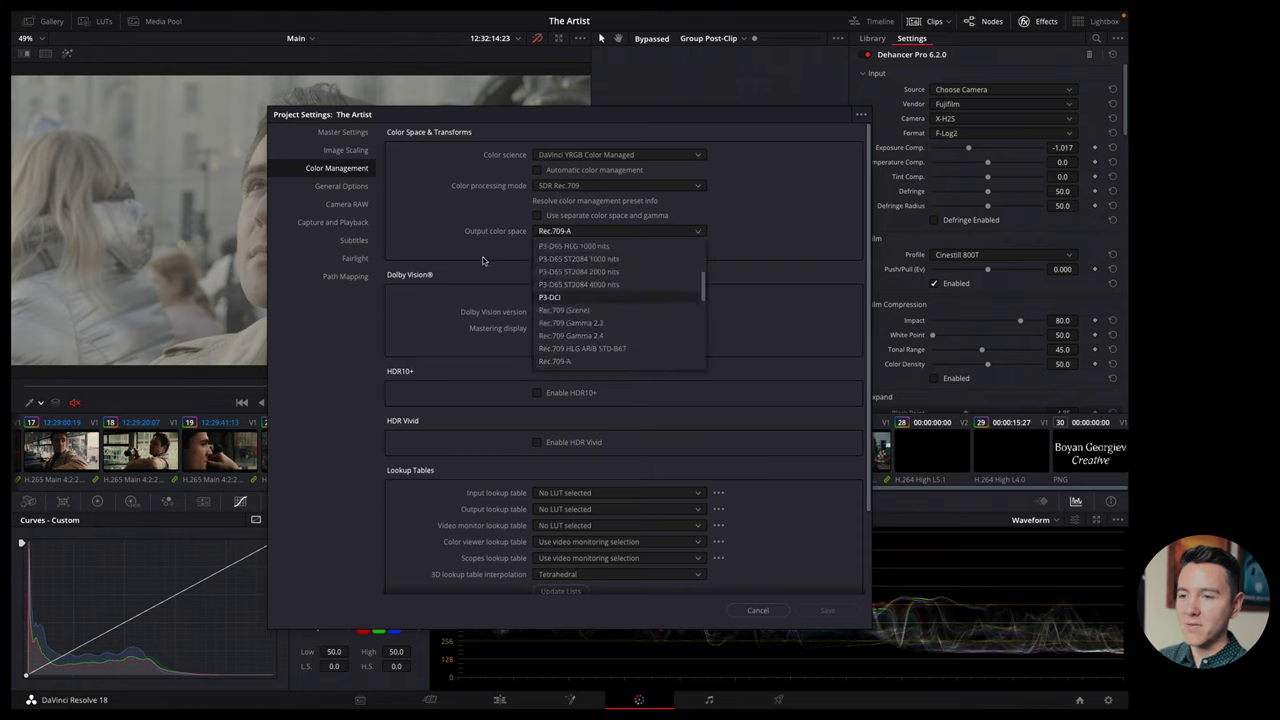
left_click(565, 361)
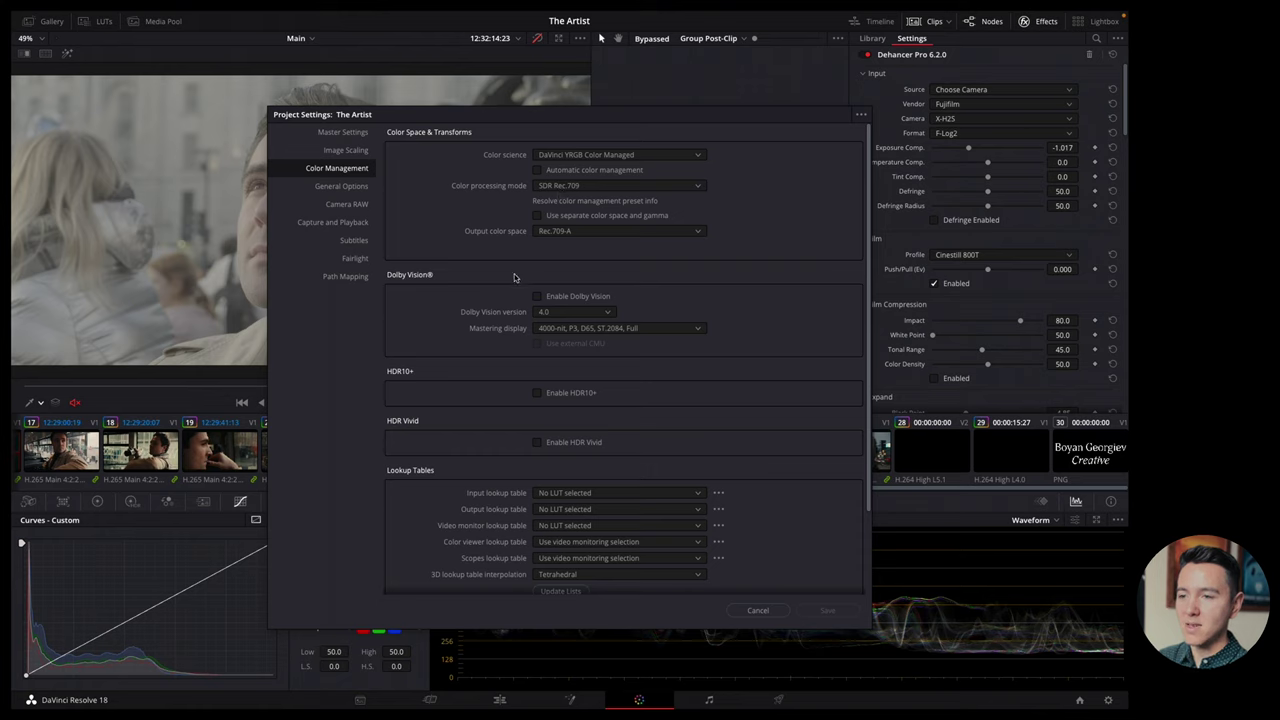
left_click(758, 610)
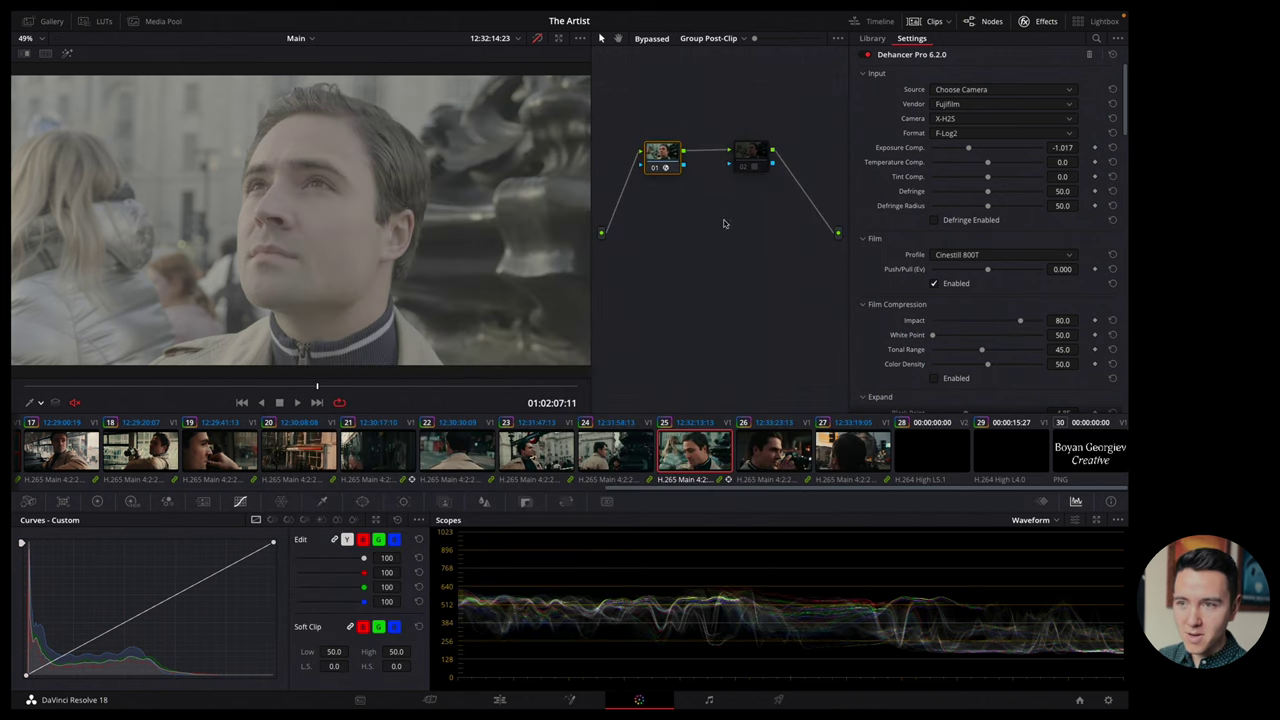
Turn the grades back on and review the source, vendor, camera and format options in Dehancer's input settings, keeping the Fujifilm X-H2S F-Log2 setup.
left_click(537, 39)
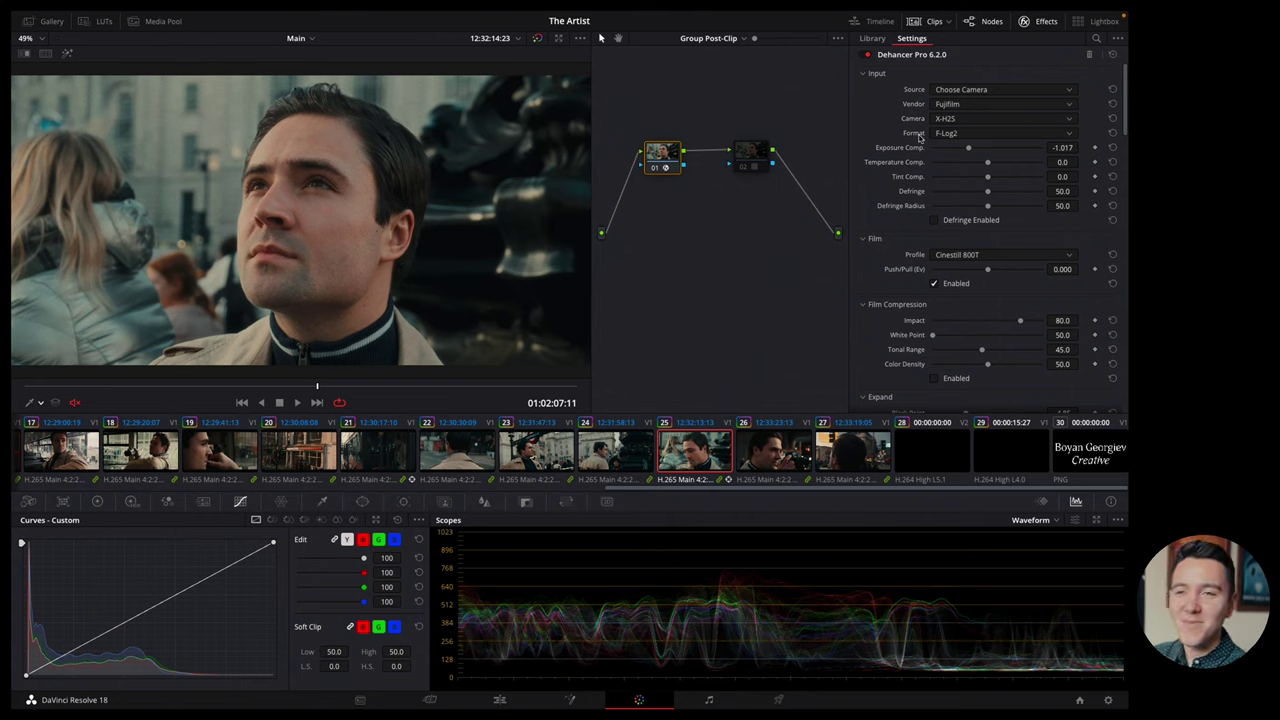
left_click(967, 94)
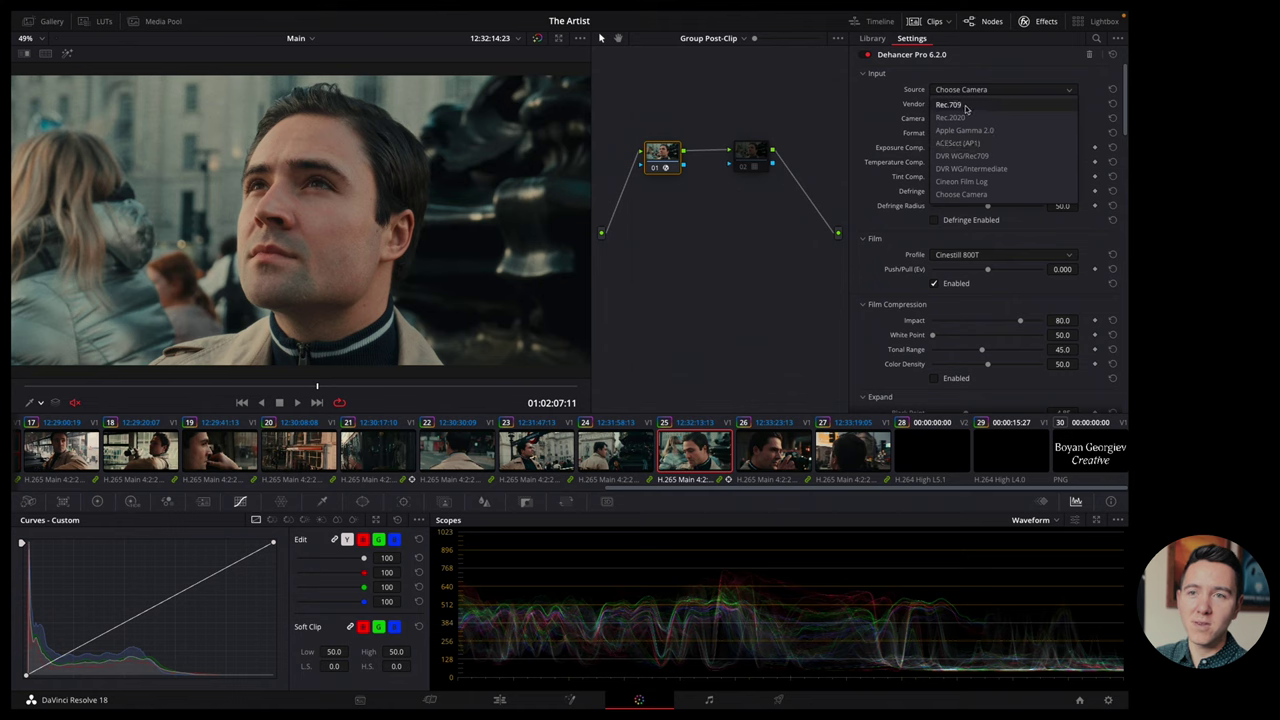
left_click(957, 196)
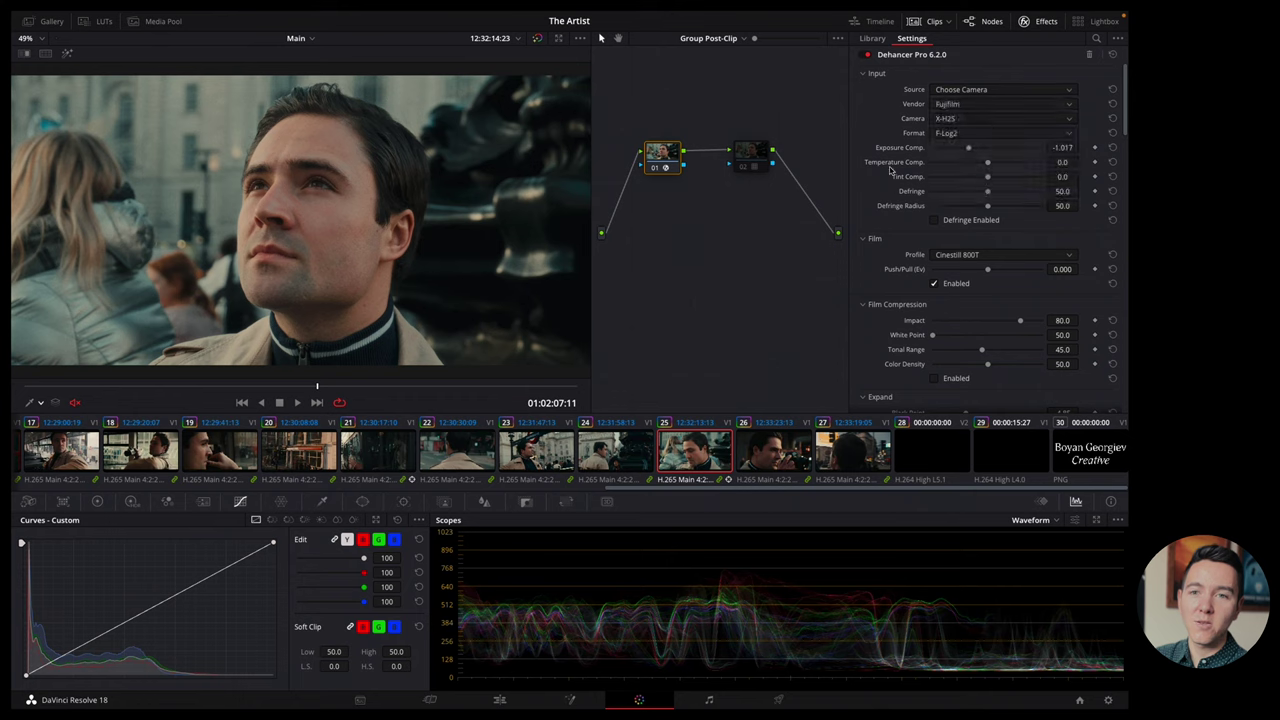
left_click(970, 104)
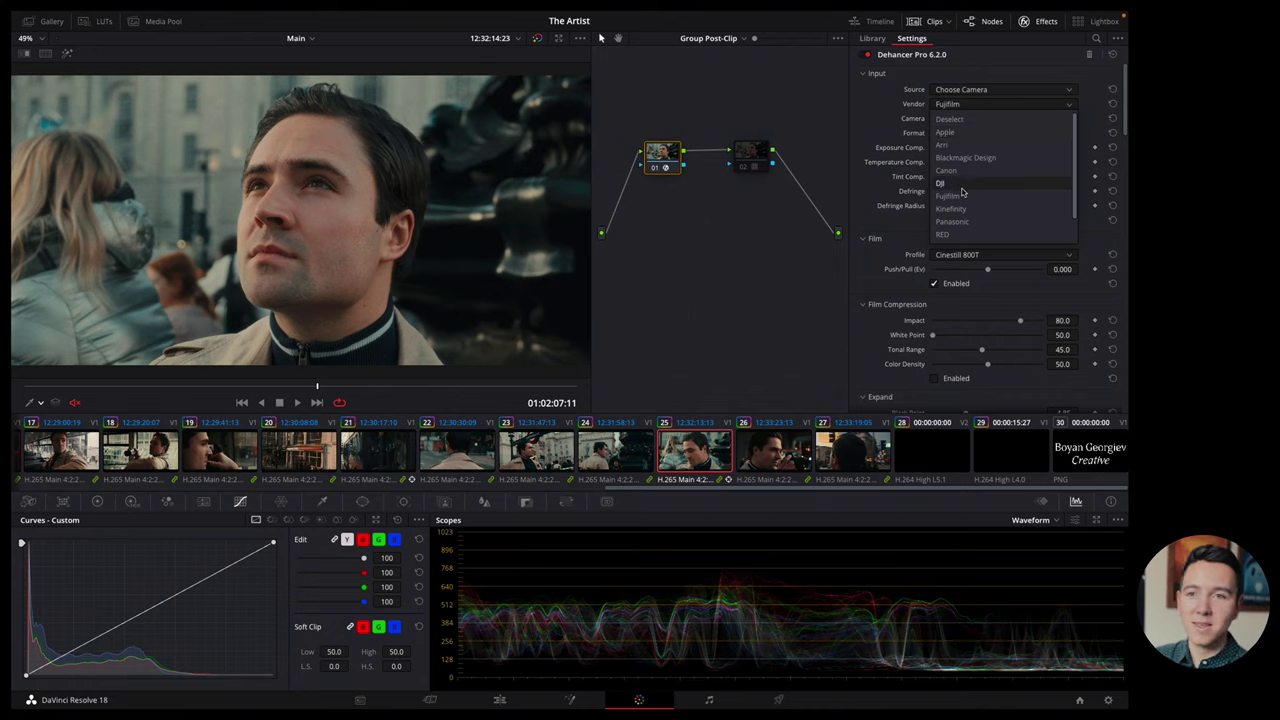
scroll(982, 244, "down", 1)
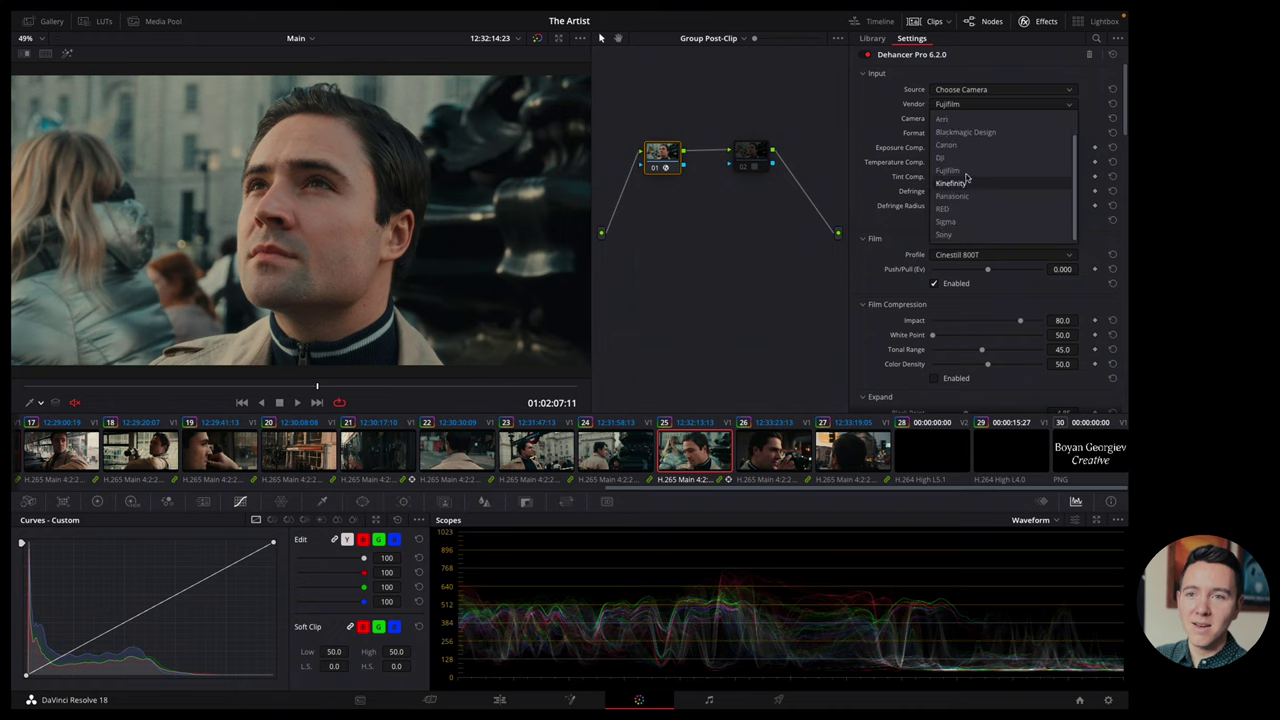
left_click(900, 172)
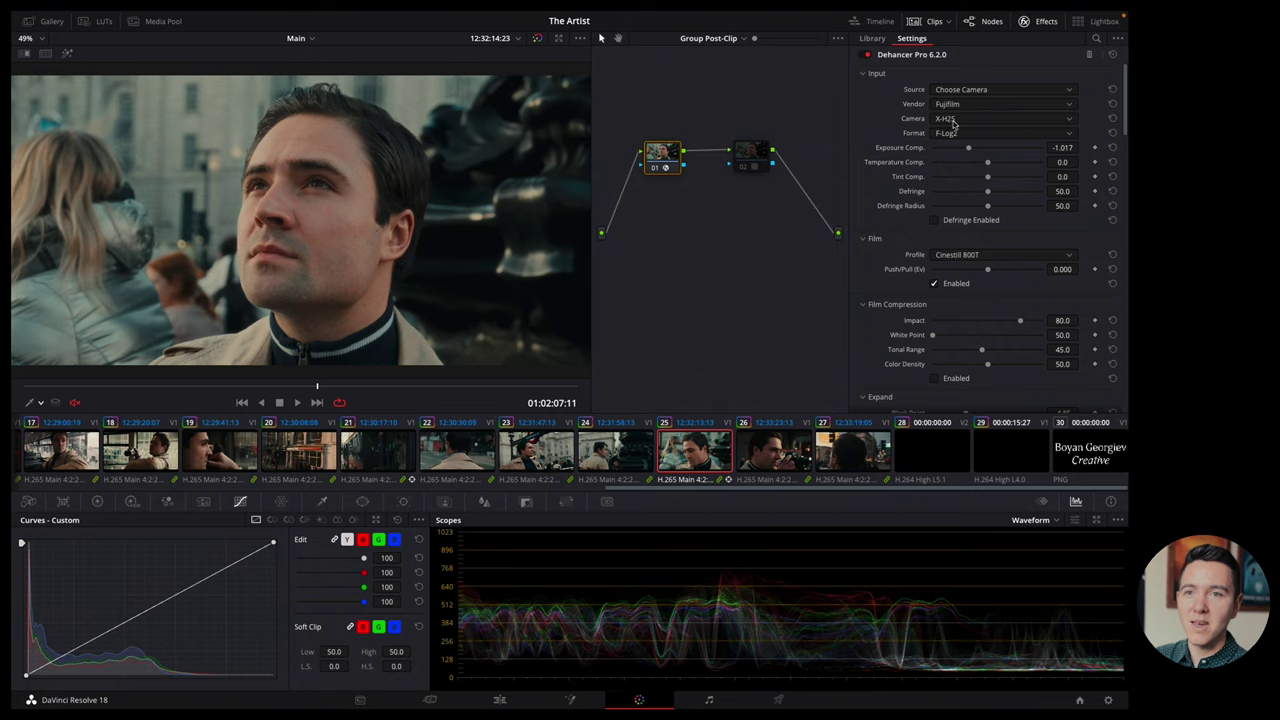
left_click(946, 119)
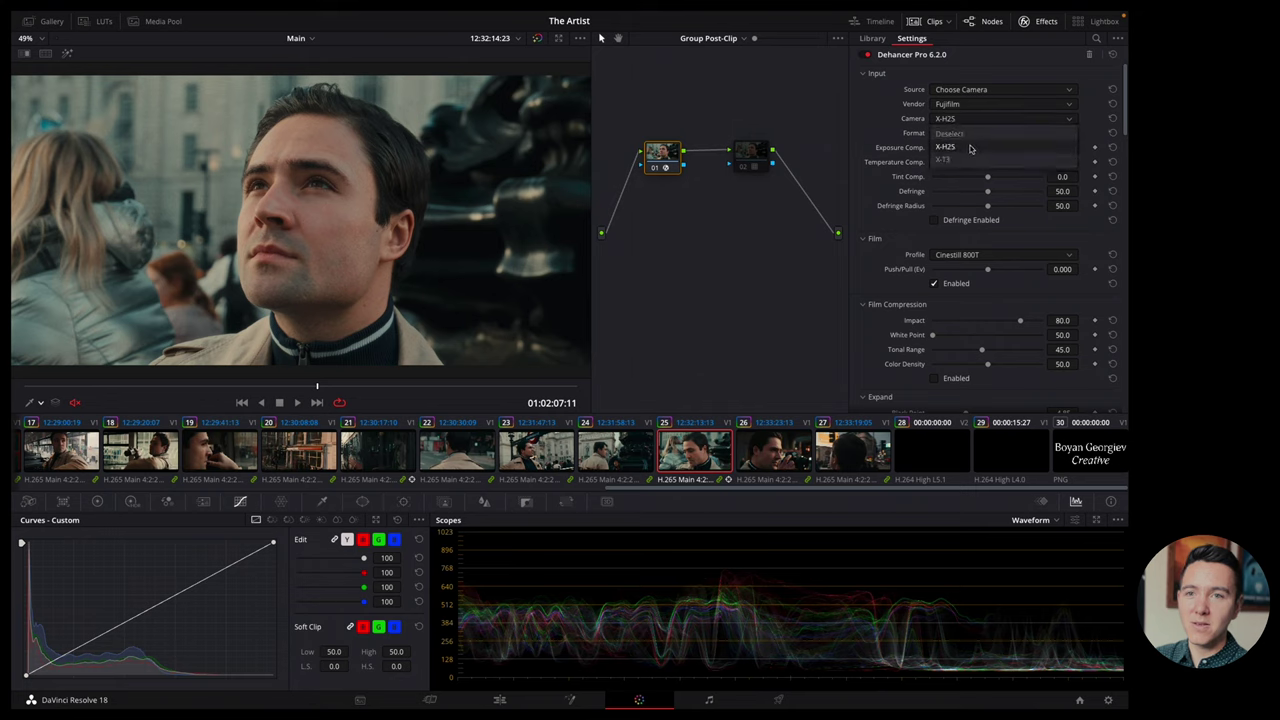
left_click(958, 147)
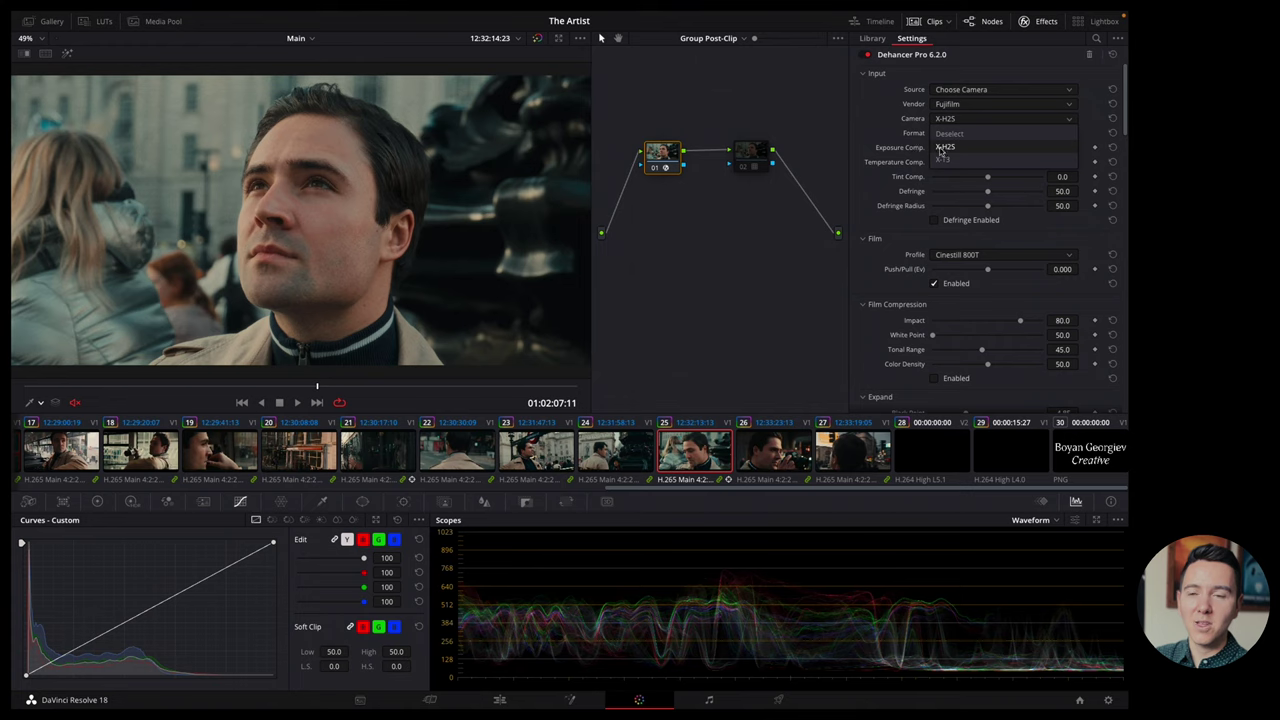
left_click(946, 133)
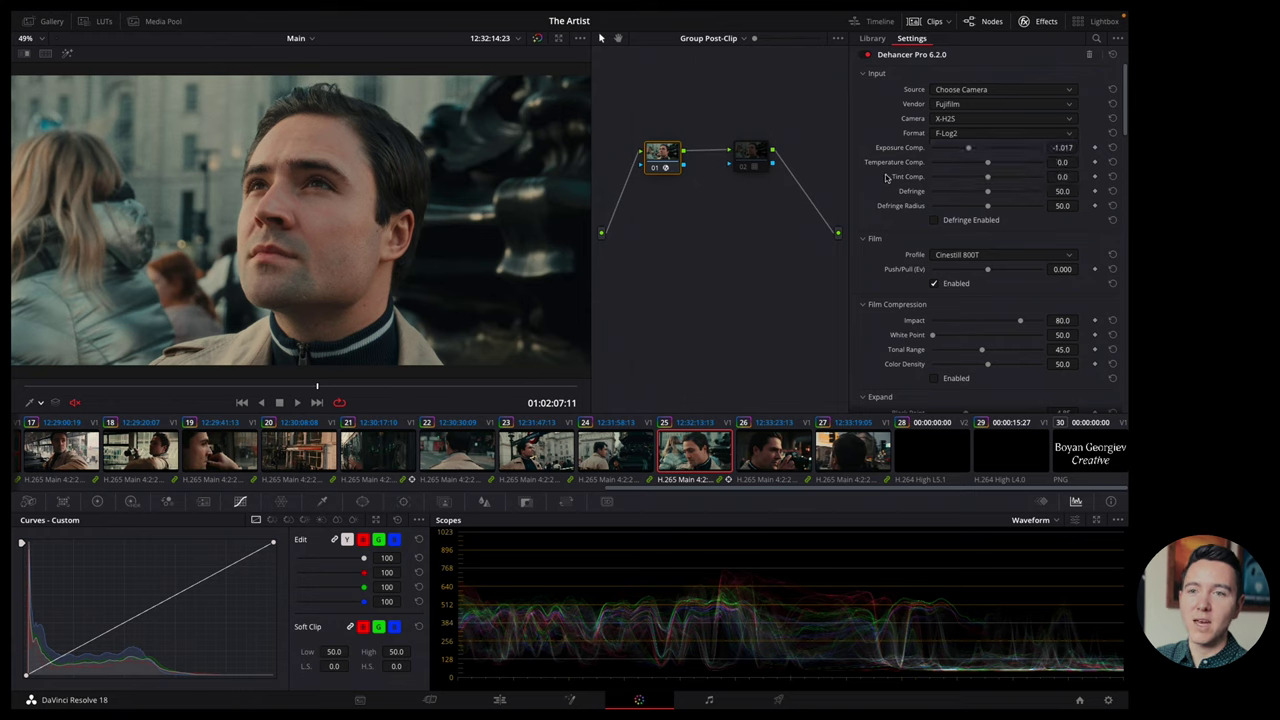
Try Rec.709 as the source in Dehancer's input settings and undo the change.
left_click(952, 90)
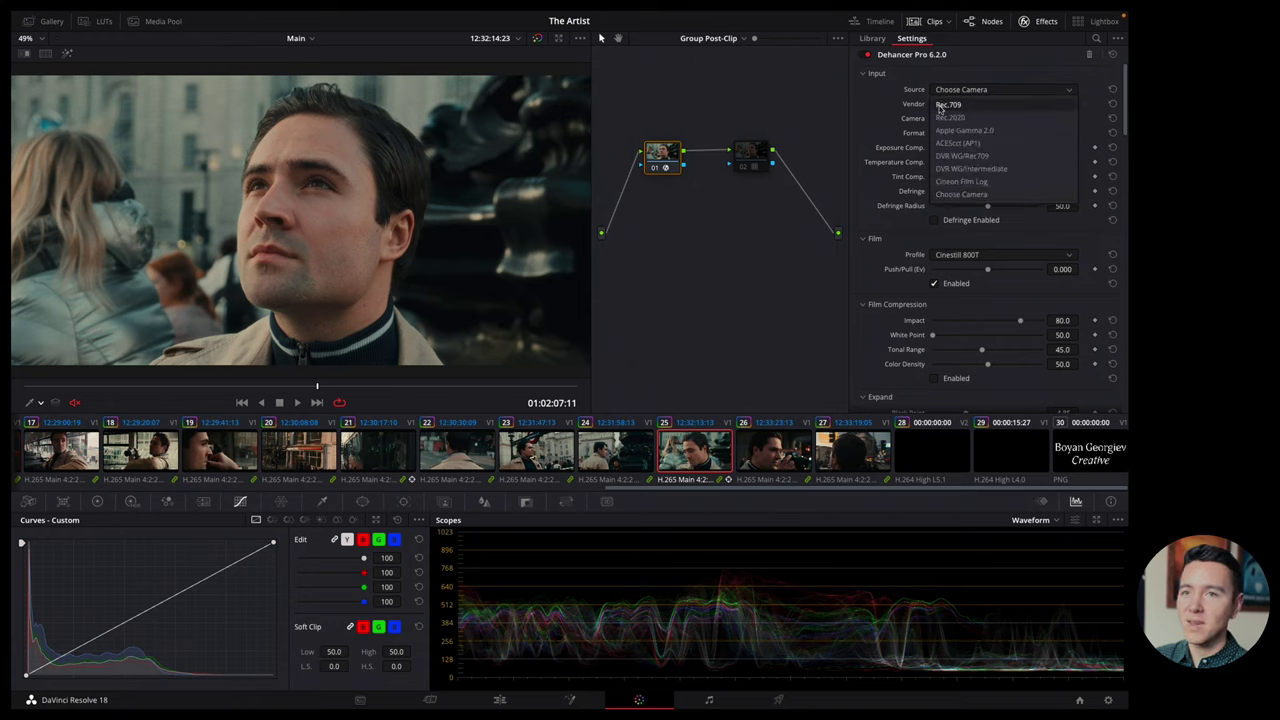
left_click(944, 104)
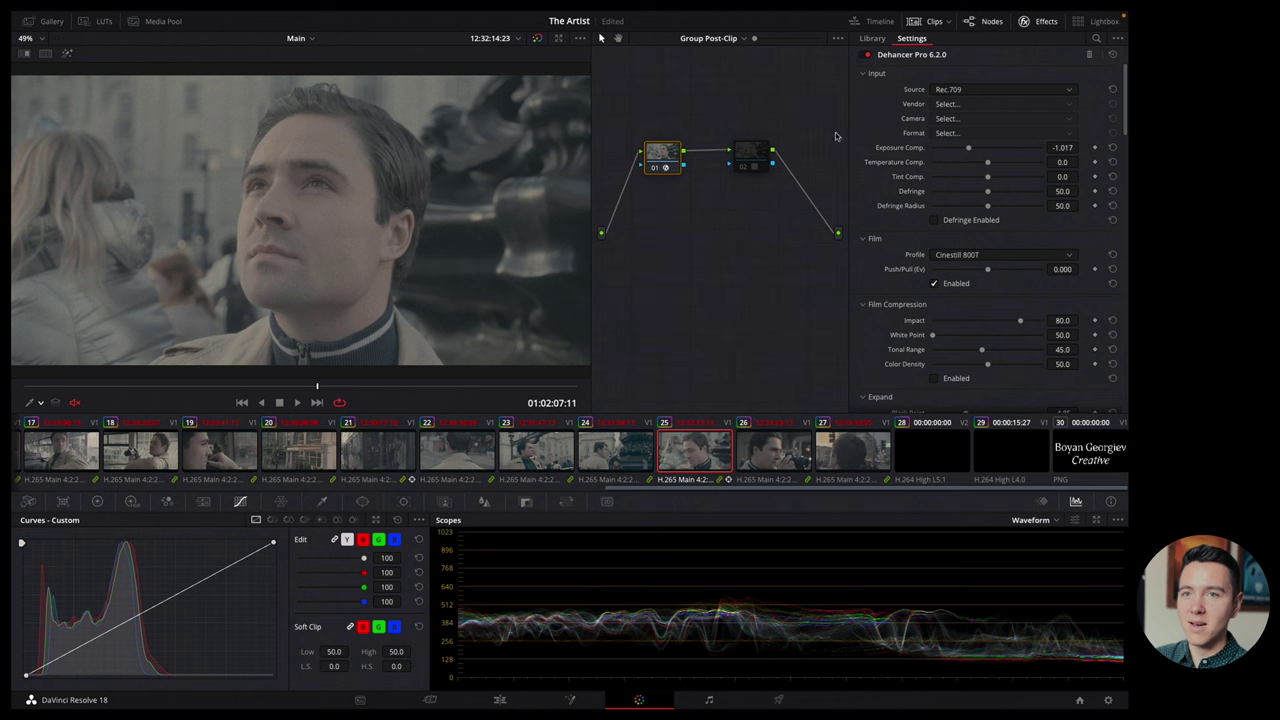
key("ctrl+z")
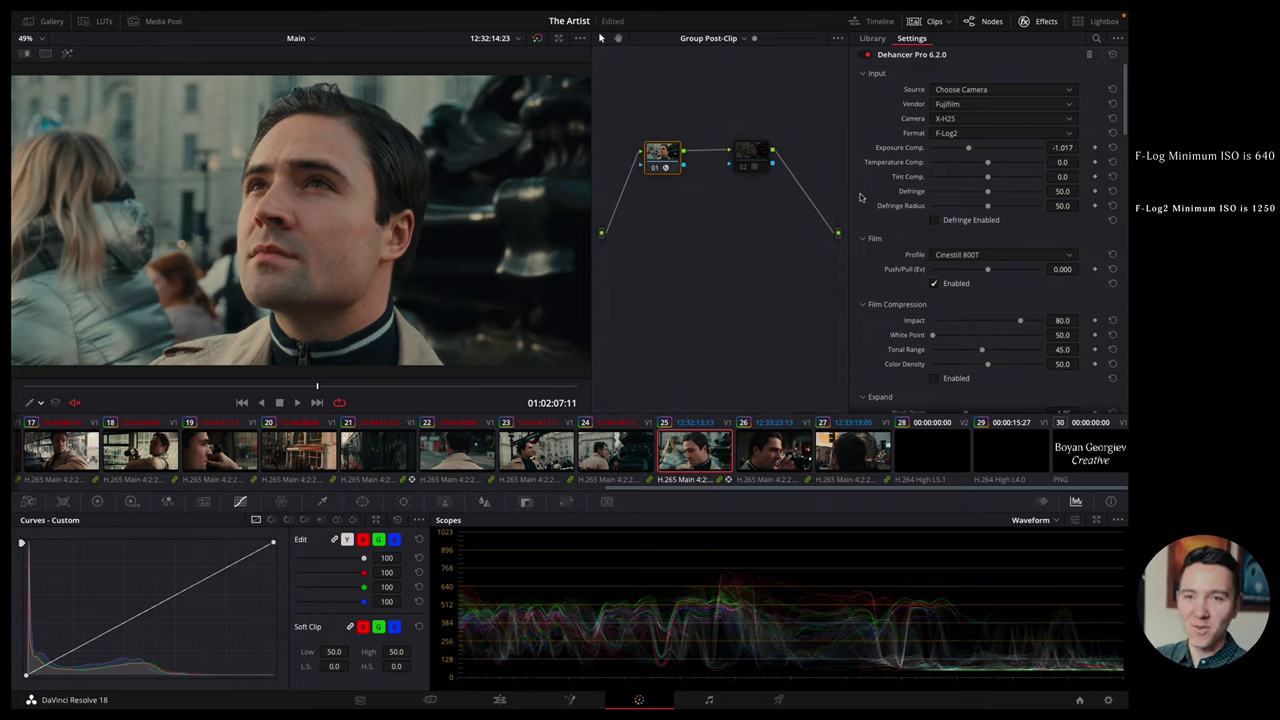
Reset Dehancer's exposure compensation to compare the look, and set it back to -1.017.
left_click(1112, 147)
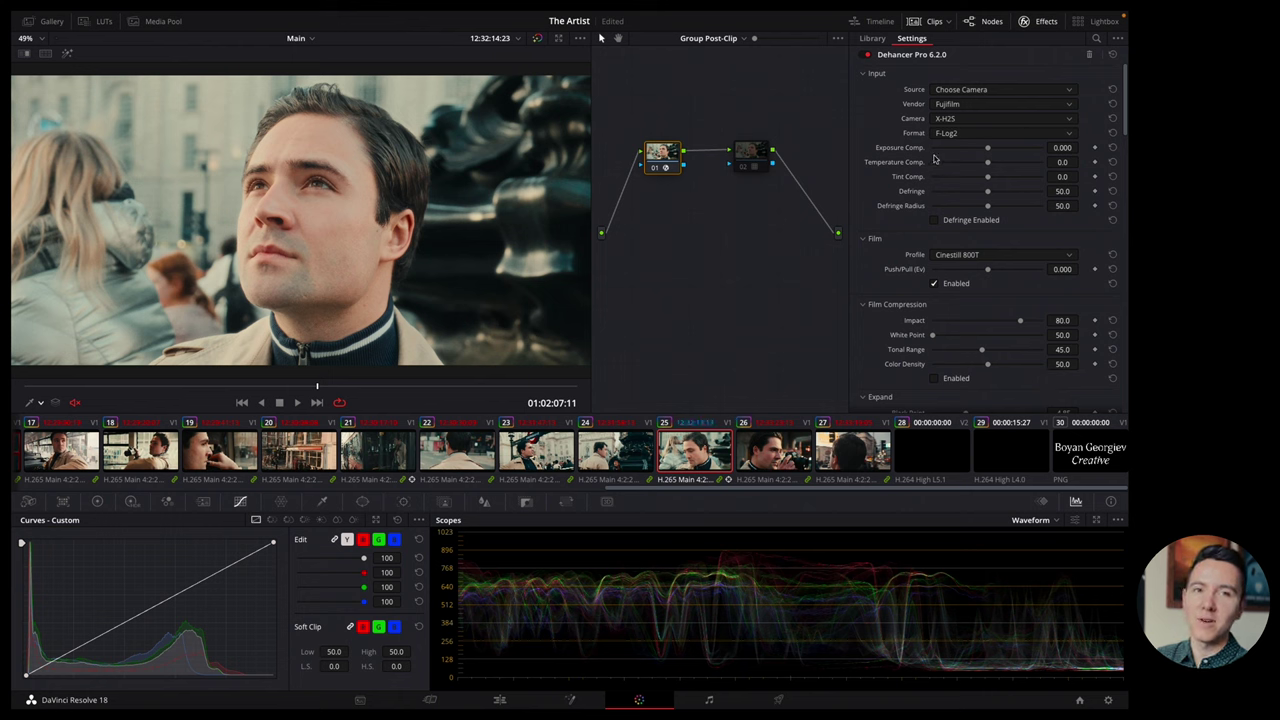
left_click_drag(987, 147, 968, 148)
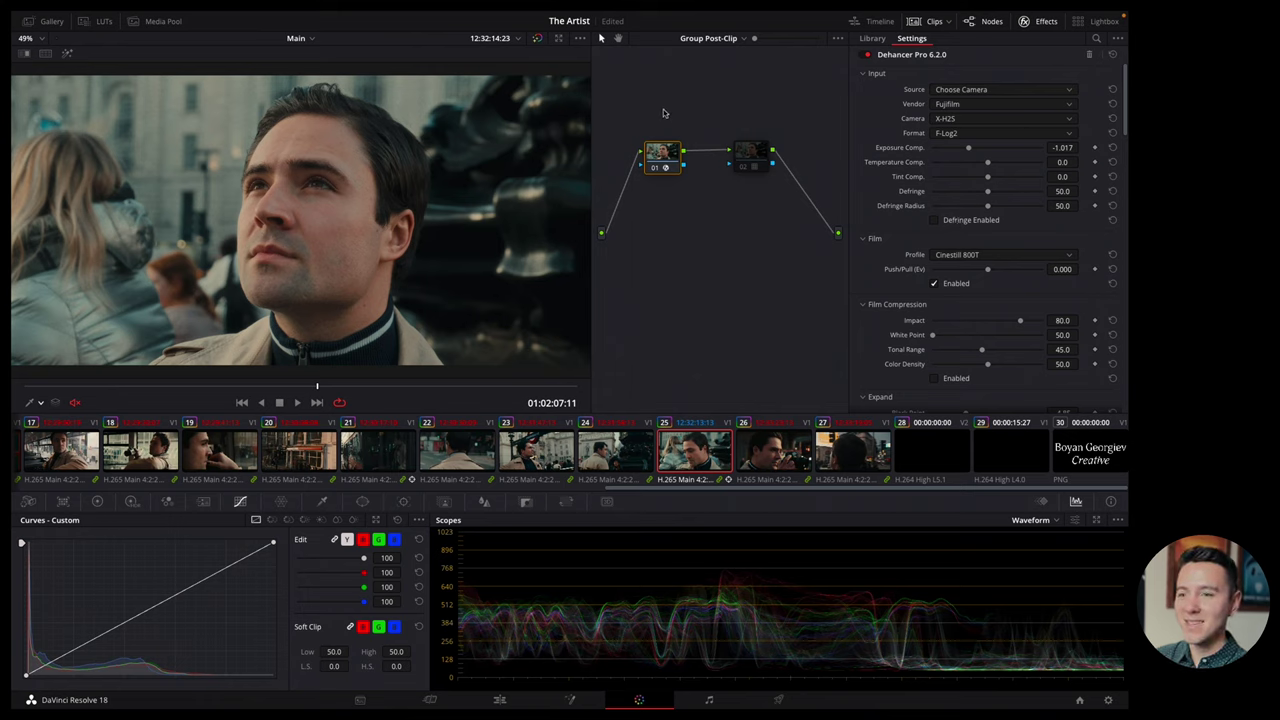
Switch the node editor from Group Post-Clip to the Clip level and view the available node levels.
left_click(707, 39)
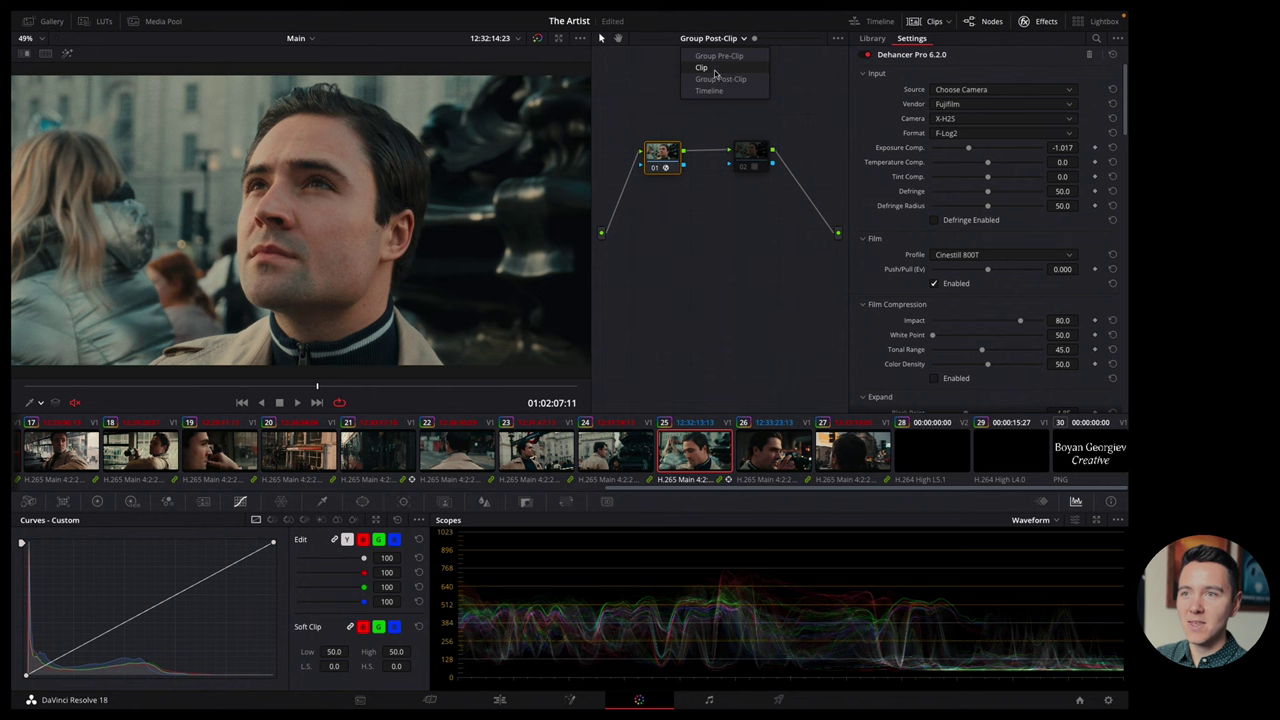
left_click(706, 67)
left_click(730, 38)
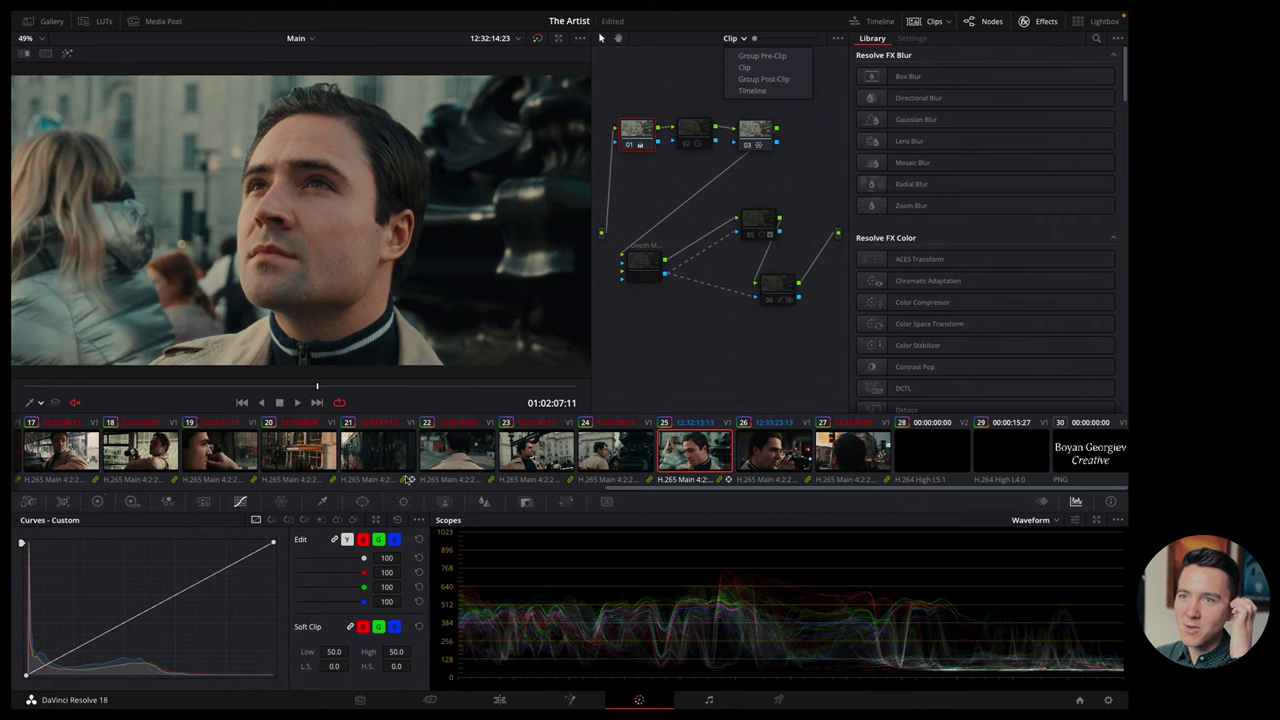
Select clips 21 to 25, start adding them into a new group, and cancel at the group name.
left_click(384, 466)
left_click(372, 456)
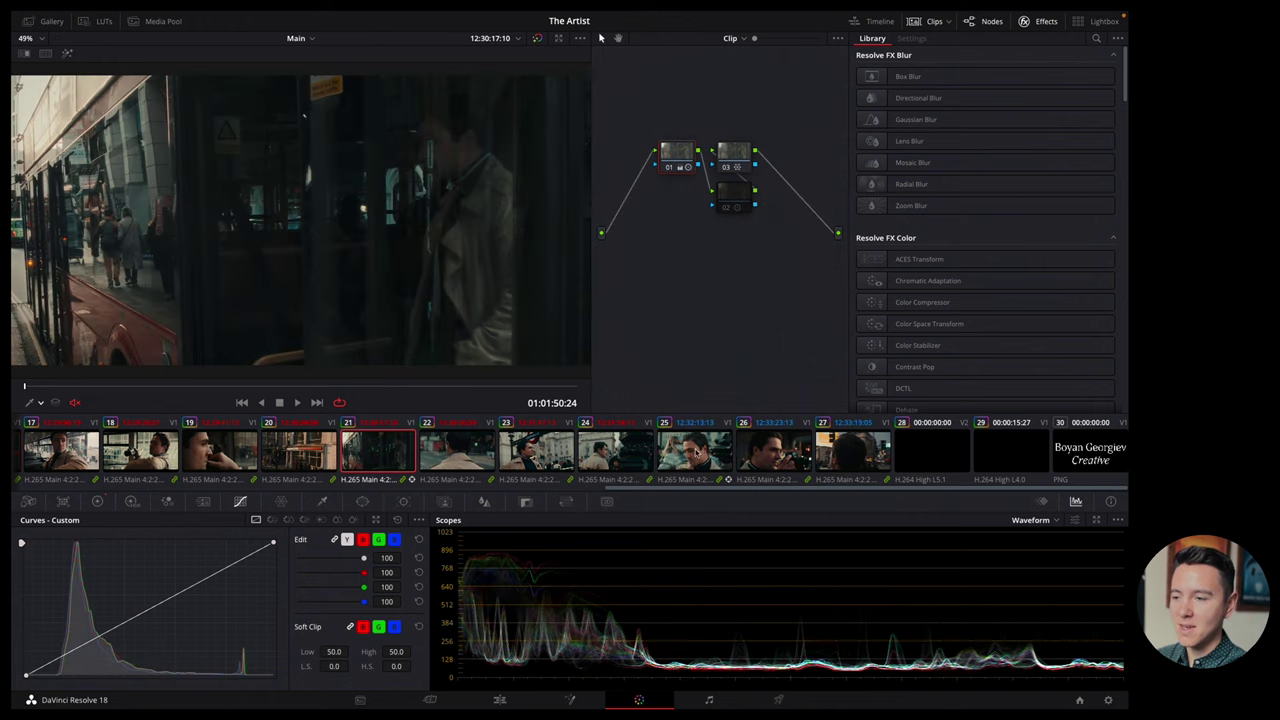
left_click(697, 455, "shift")
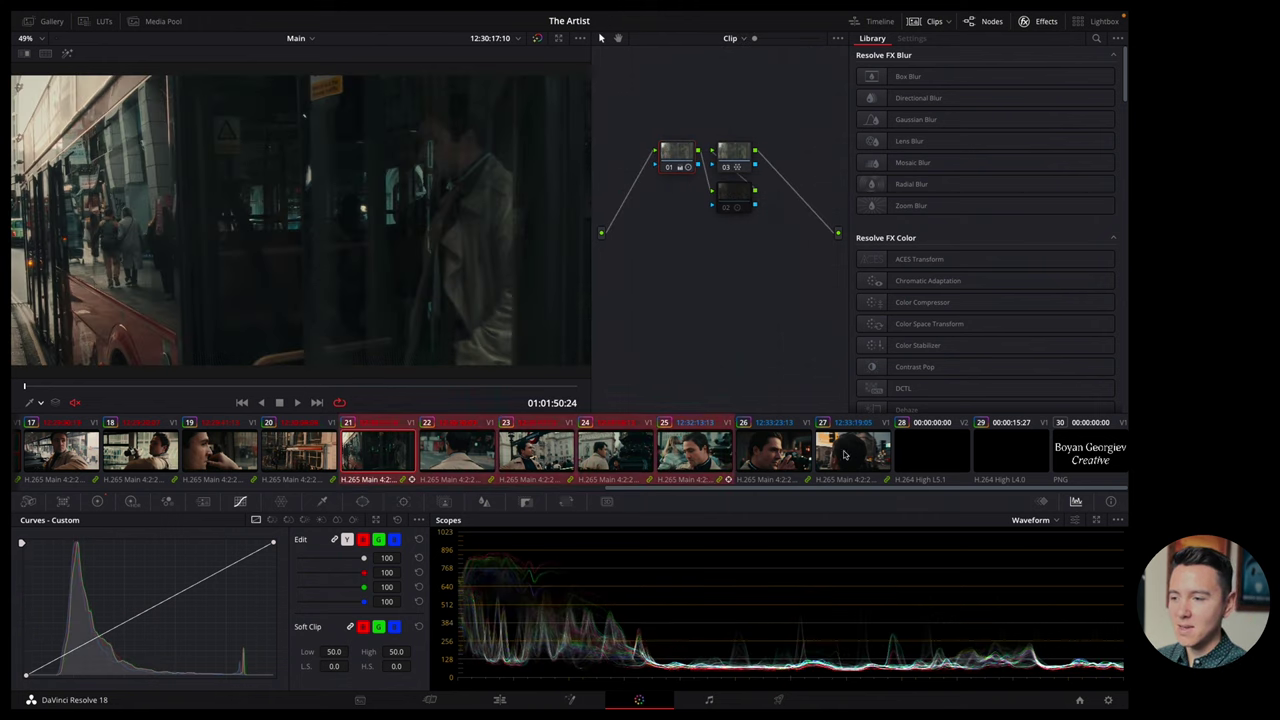
right_click(533, 444)
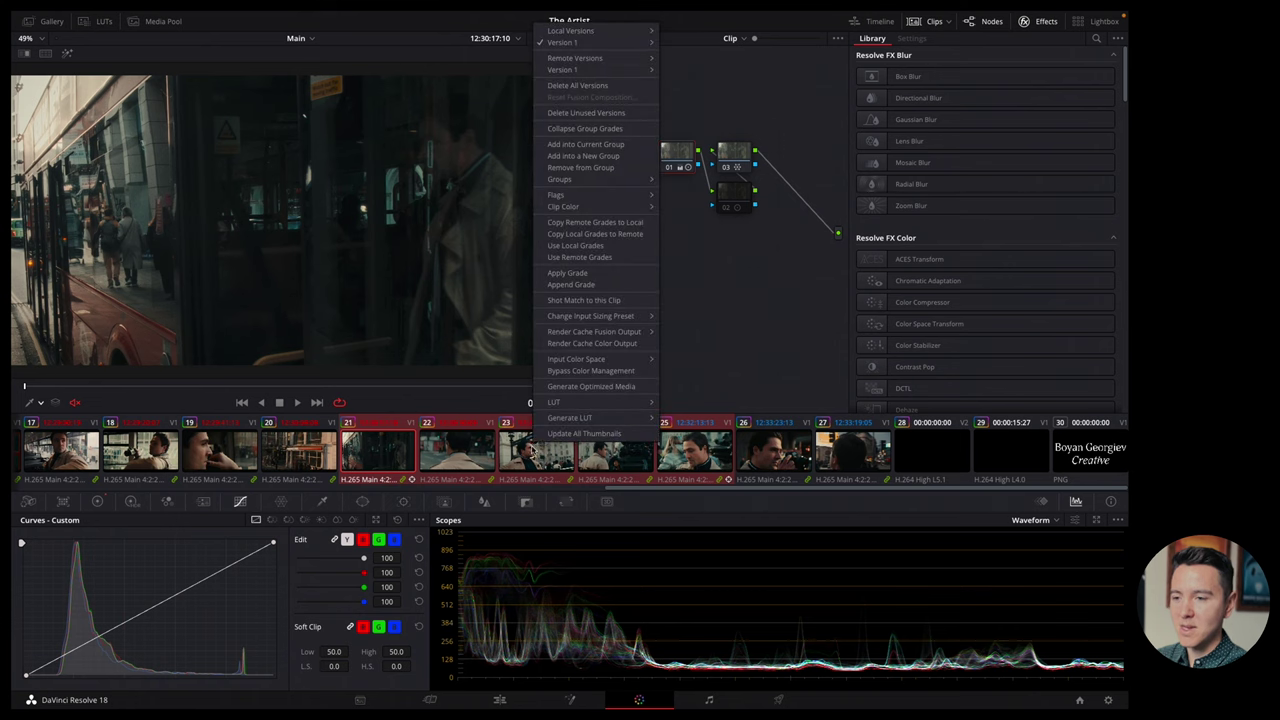
left_click(583, 157)
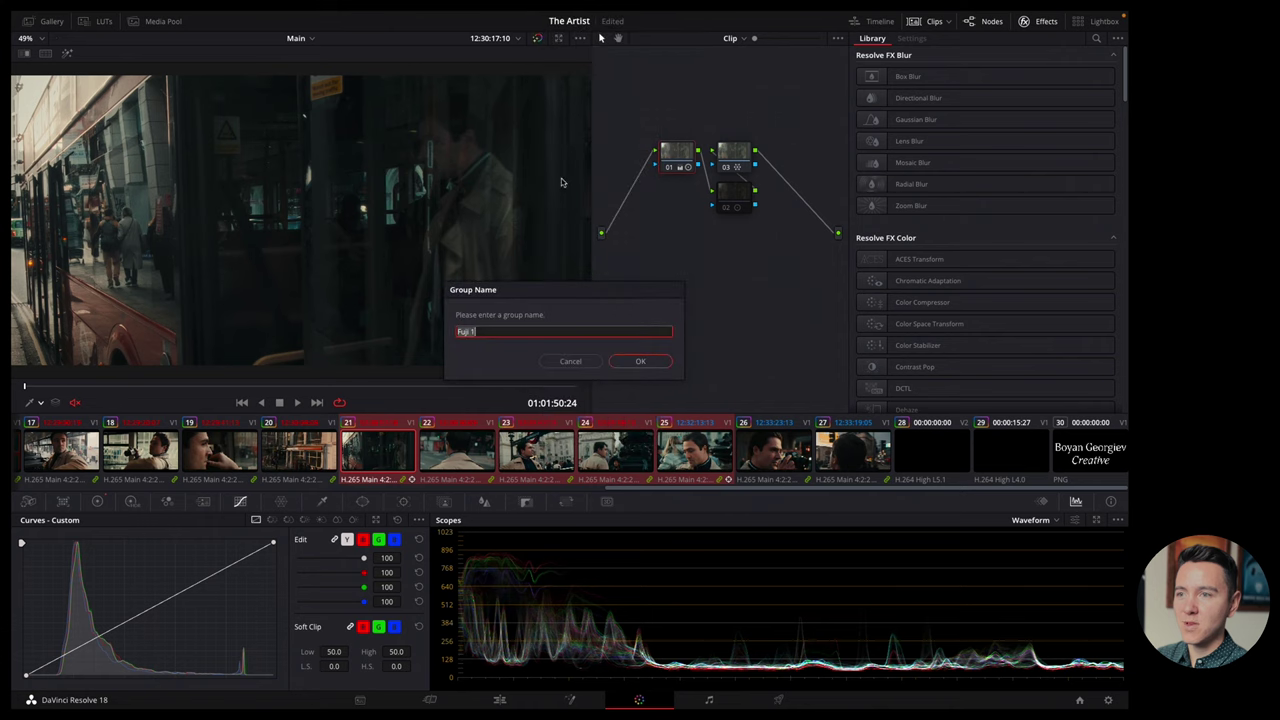
left_click(567, 361)
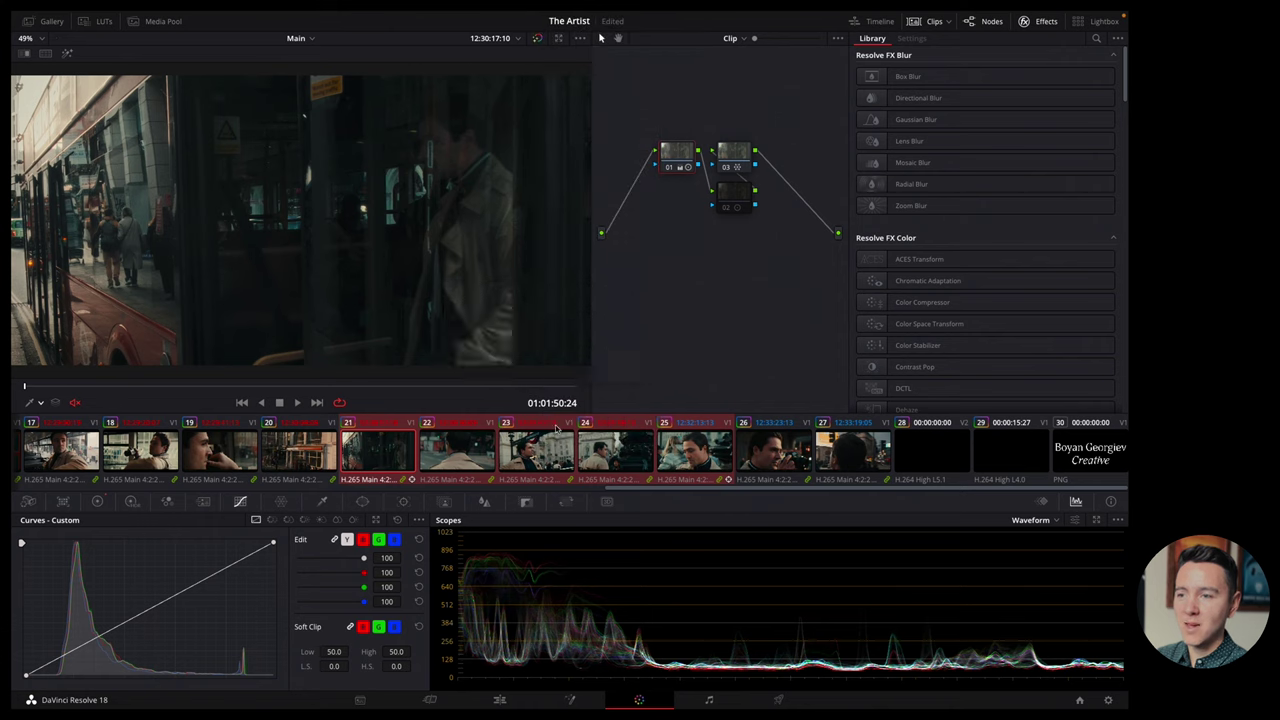
View the existing group choices for clips 21 to 25, close them unchanged, and select clip 26.
right_click(537, 472)
mouse_move(610, 204)
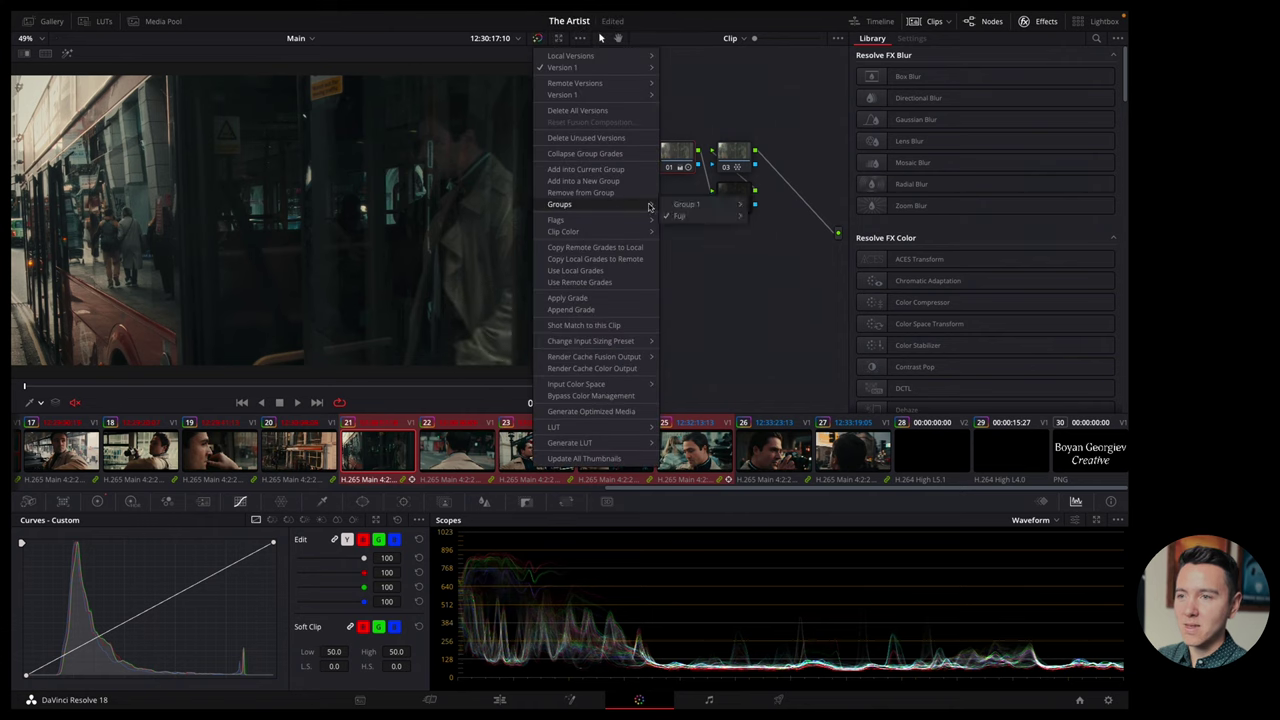
mouse_move(680, 216)
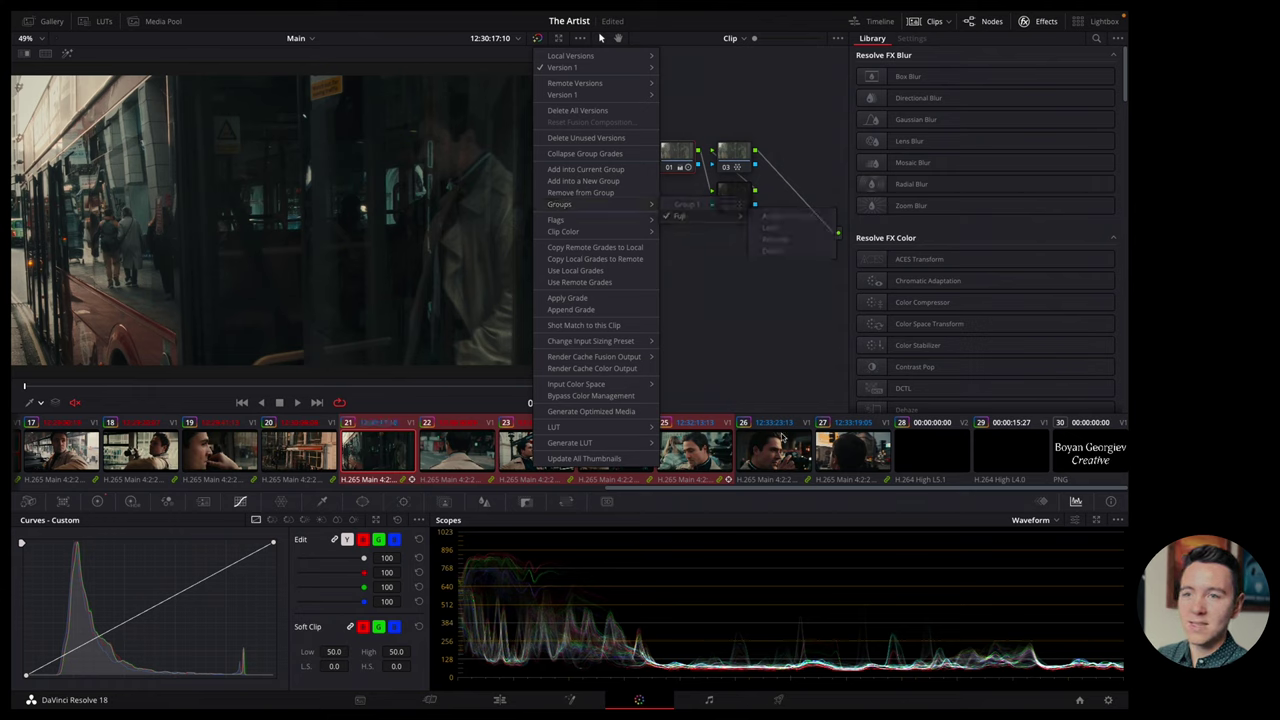
left_click(781, 449)
left_click(781, 452)
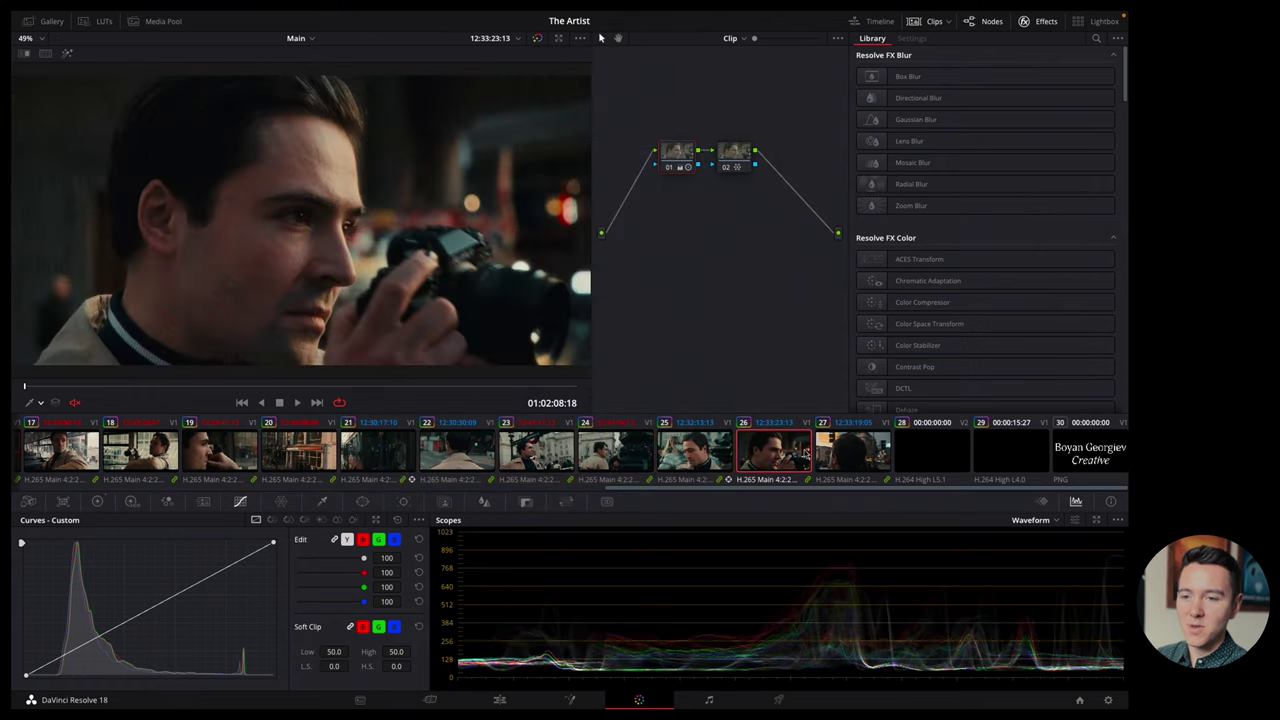
Select clip 24, switch the node editor to Group Post-Clip, and look through the timeline's clips.
left_click(592, 454)
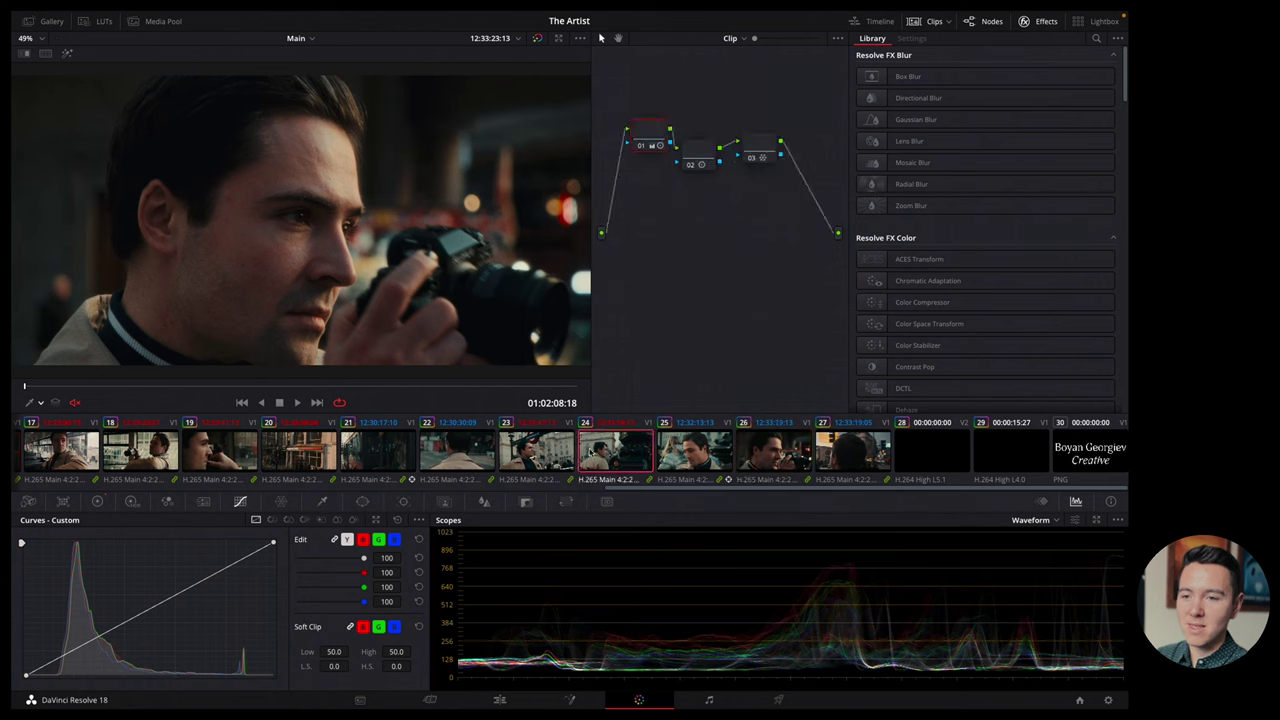
left_click(740, 40)
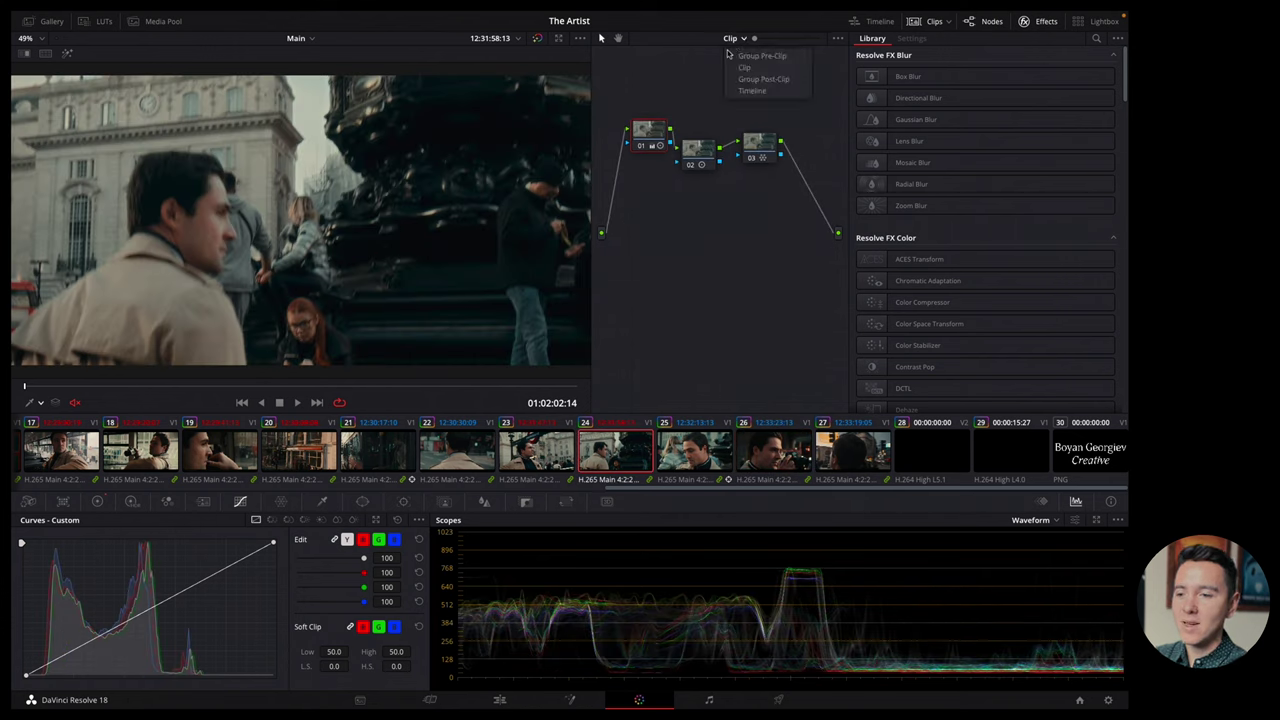
left_click(733, 82)
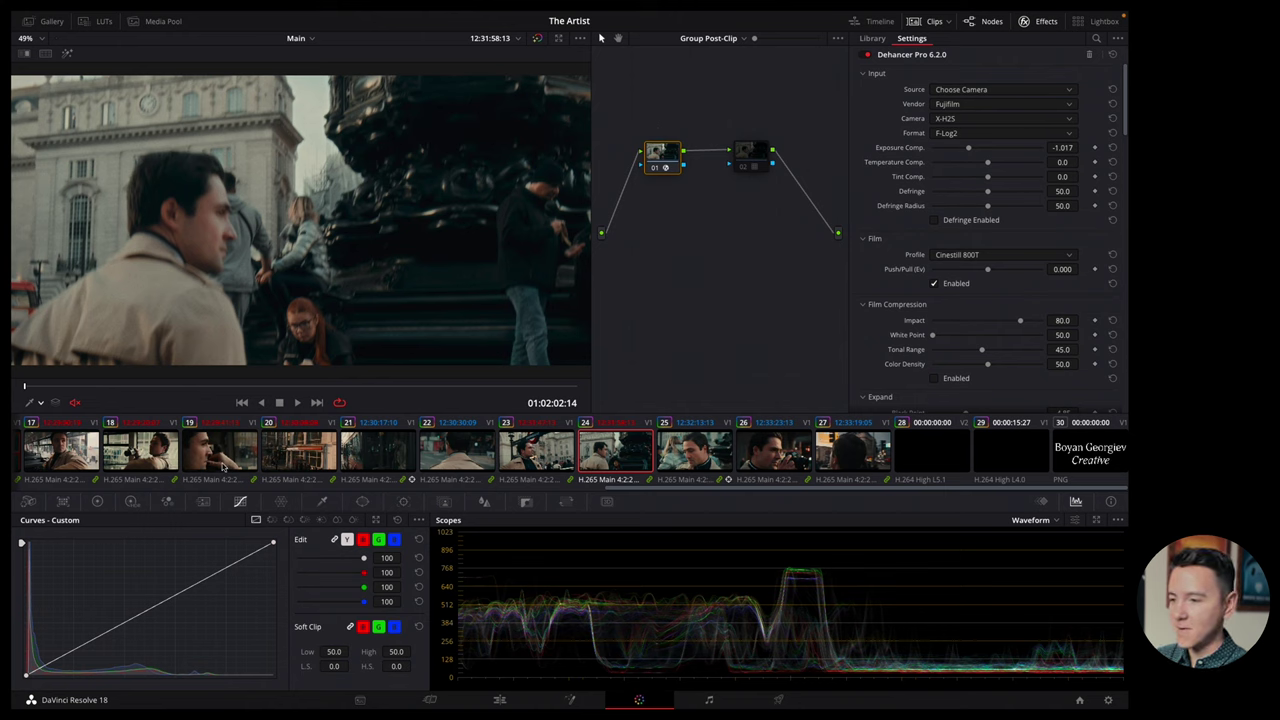
left_click_drag(610, 491, 26, 496)
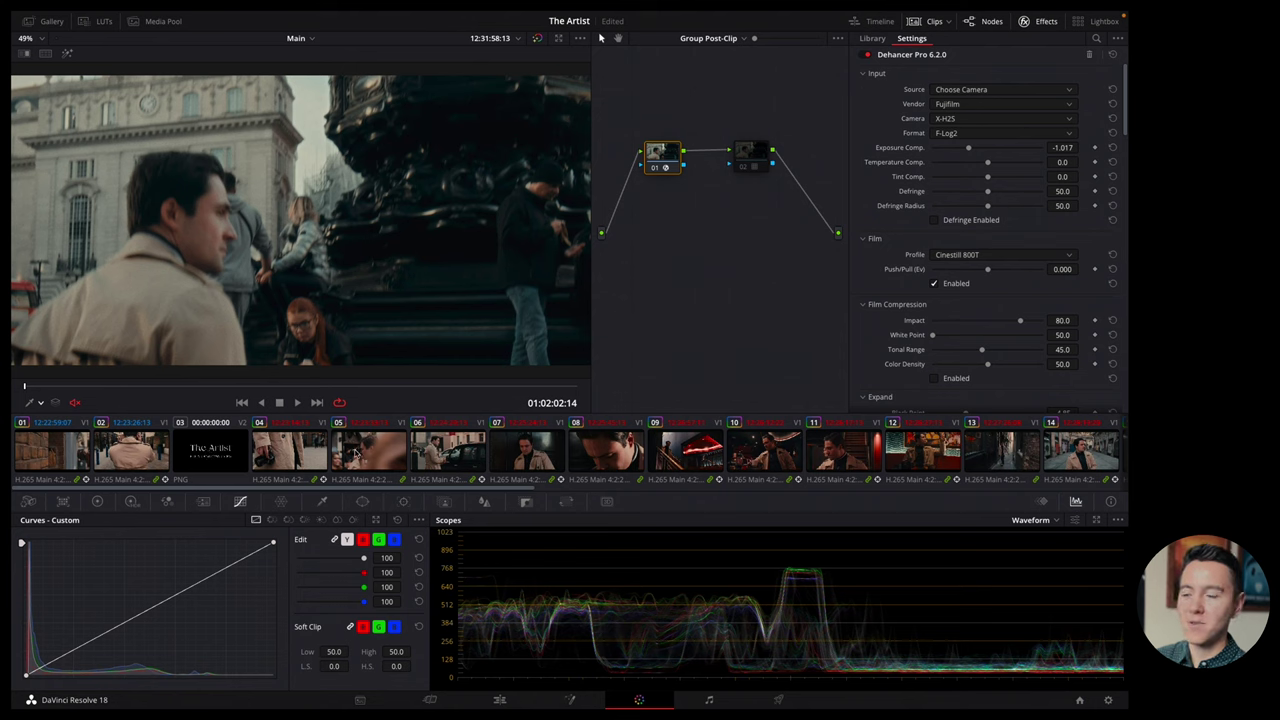
scroll(475, 492, "right", 10)
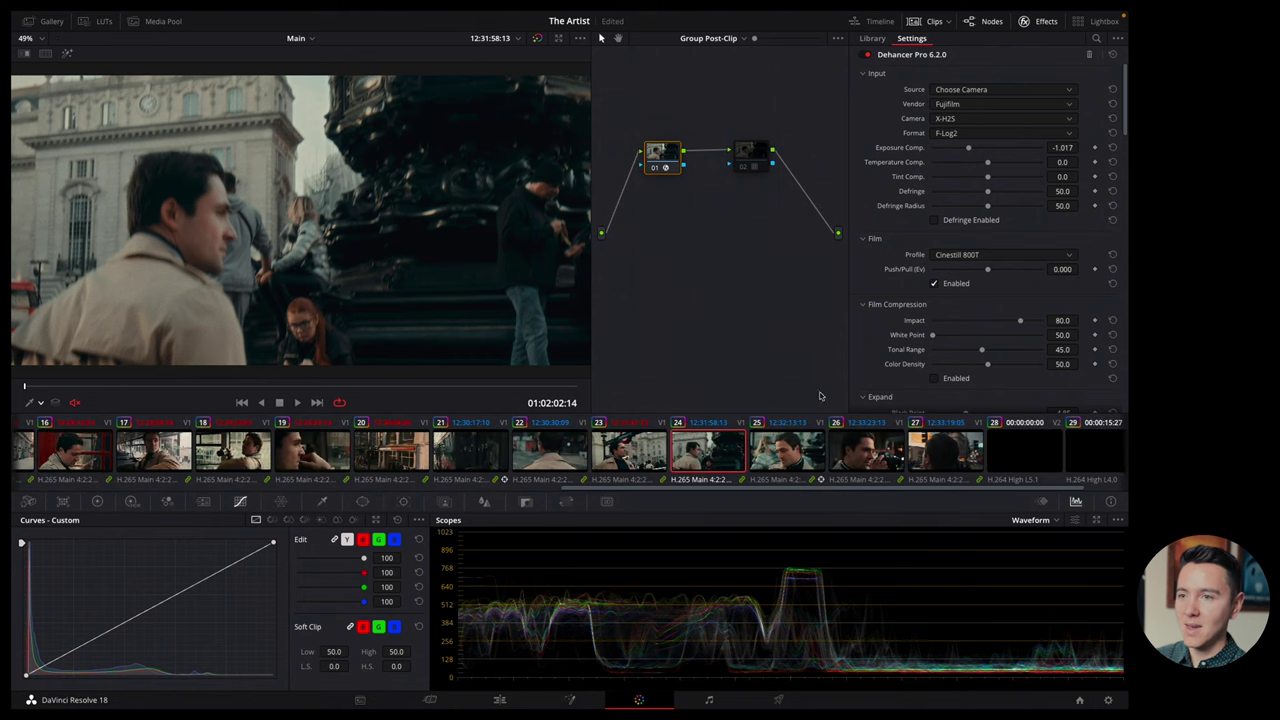
View clip 24's nodes at the Clip level, and return to the Dehancer node in Group Post-Clip.
left_click(708, 38)
left_click(656, 132)
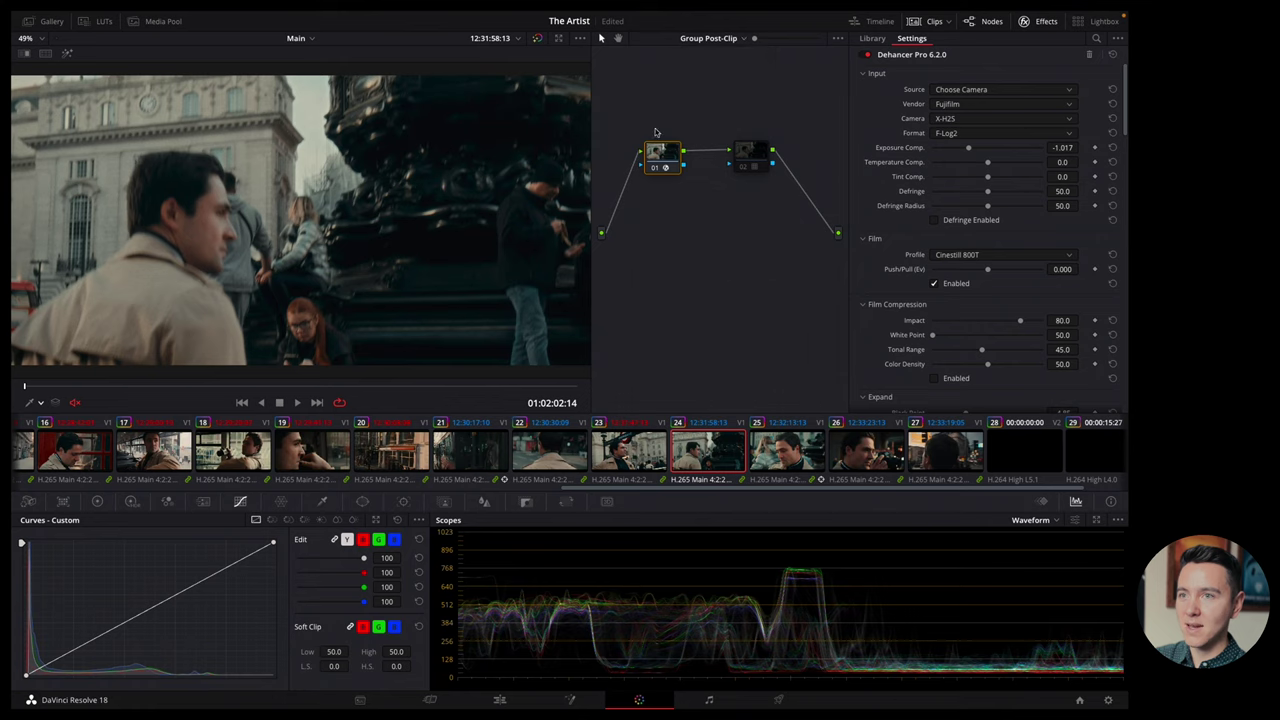
left_click(693, 38)
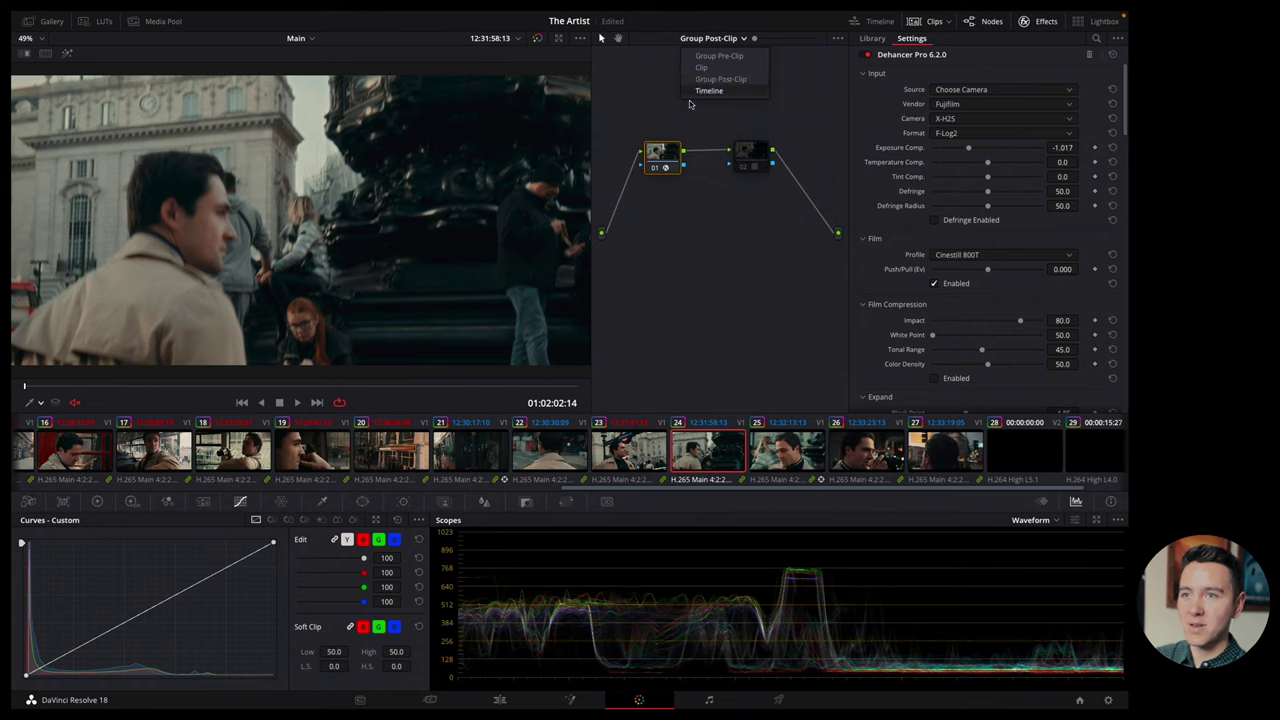
left_click(702, 67)
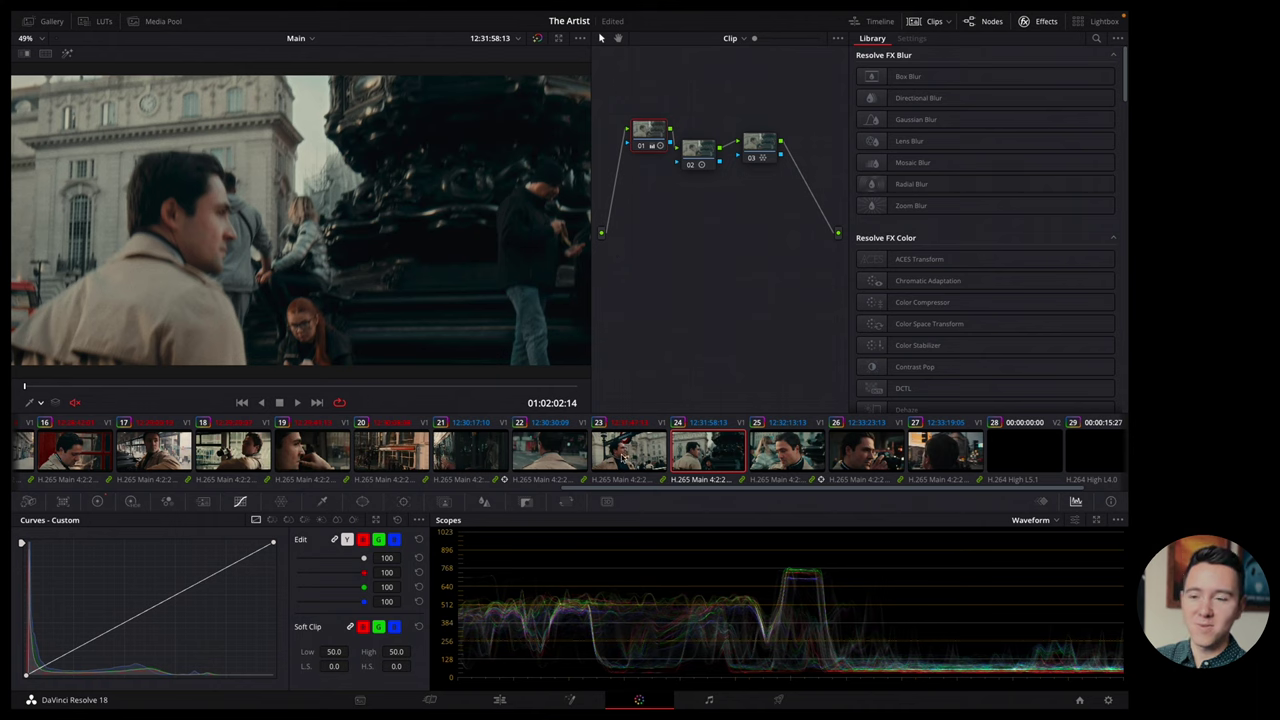
left_click(735, 38)
left_click(740, 82)
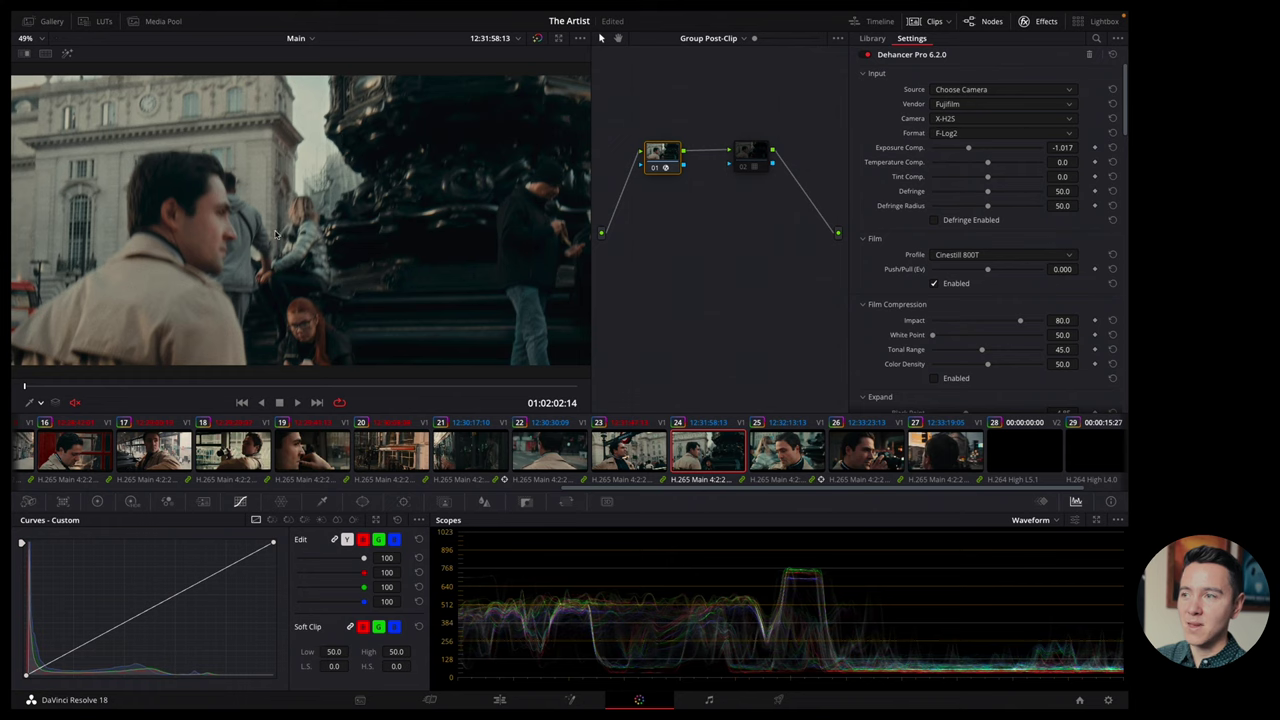
left_click_drag(668, 160, 671, 164)
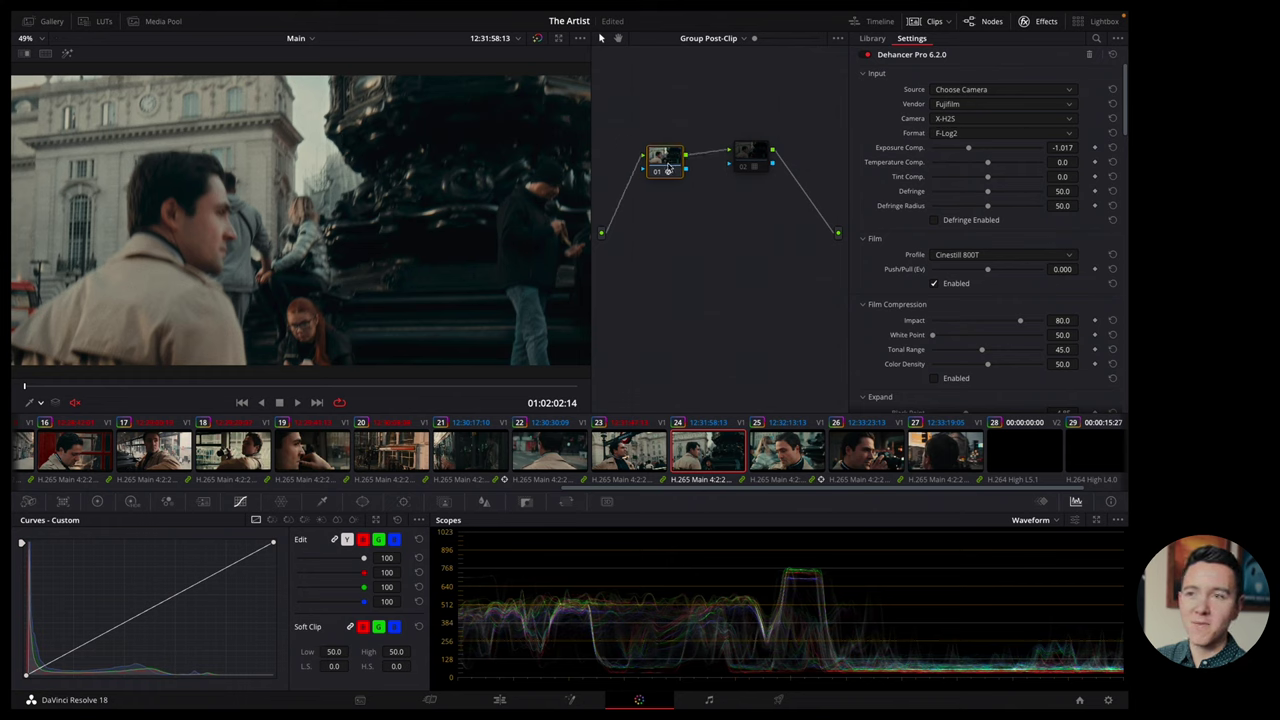
Compare clip 24's Clip and Group Post-Clip node levels repeatedly, nudging Clip node 02 slightly, and finish on Group Post-Clip.
left_click(708, 40)
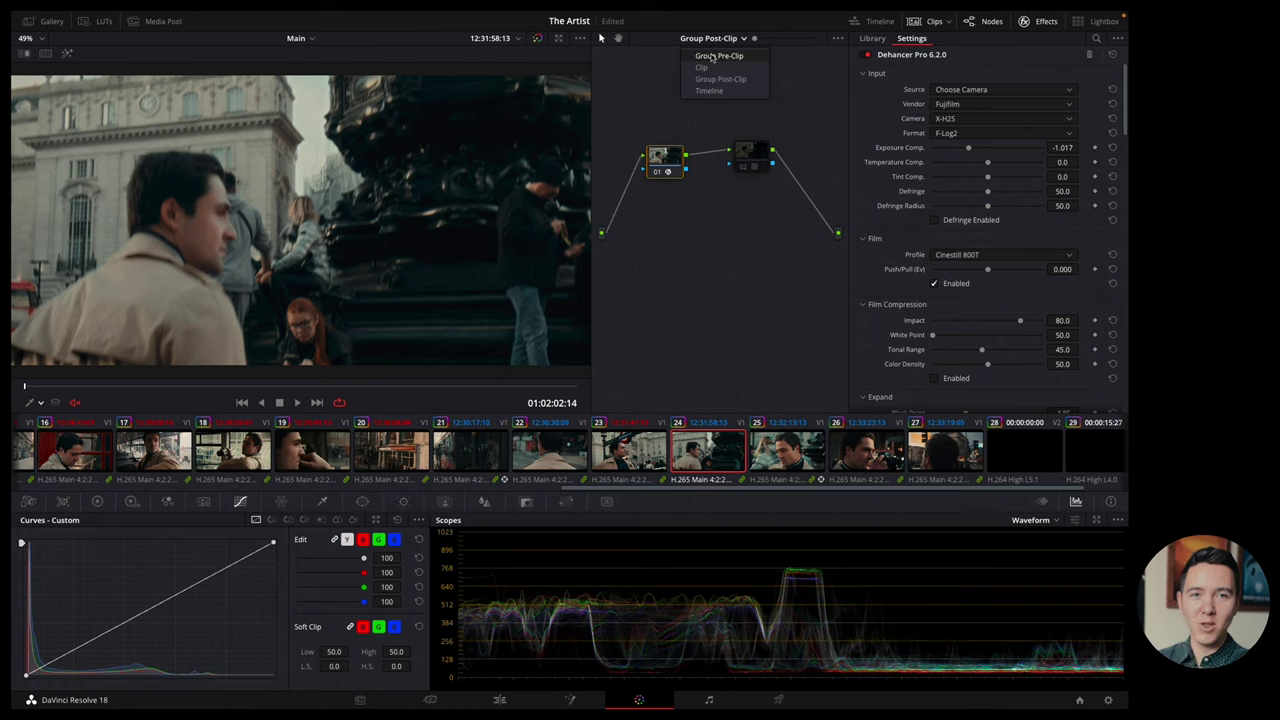
left_click(703, 67)
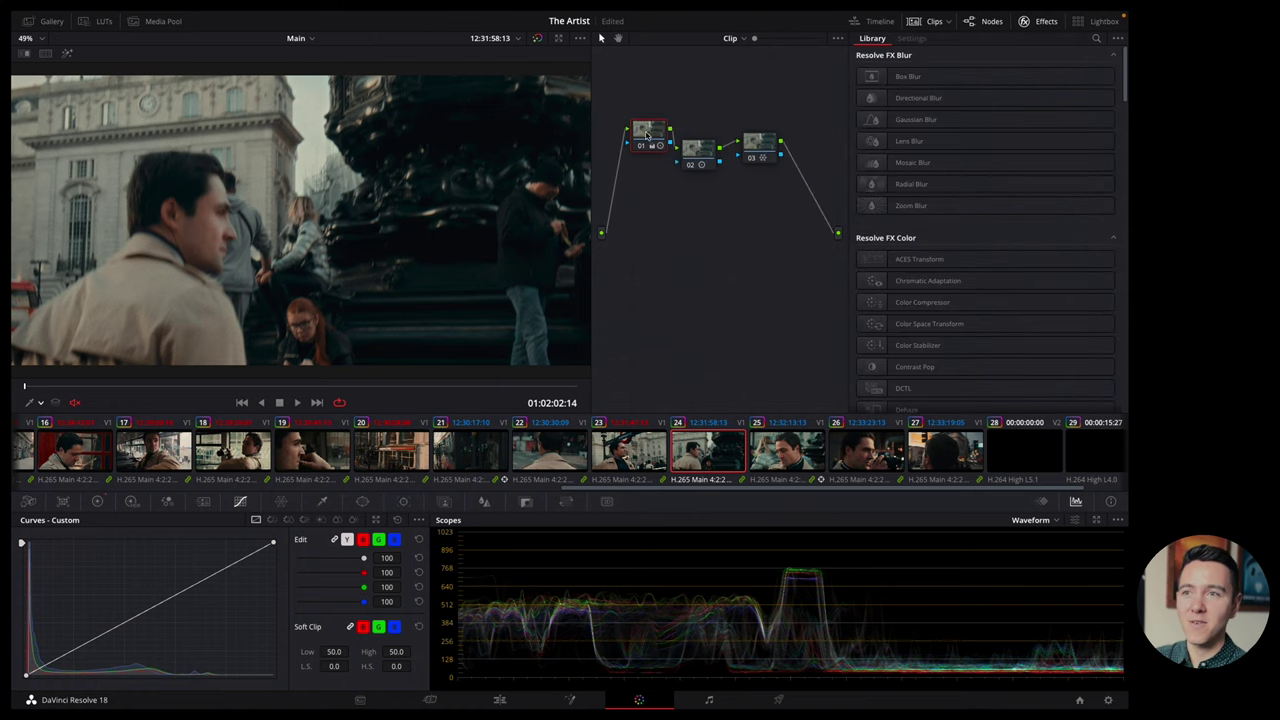
left_click_drag(688, 150, 692, 145)
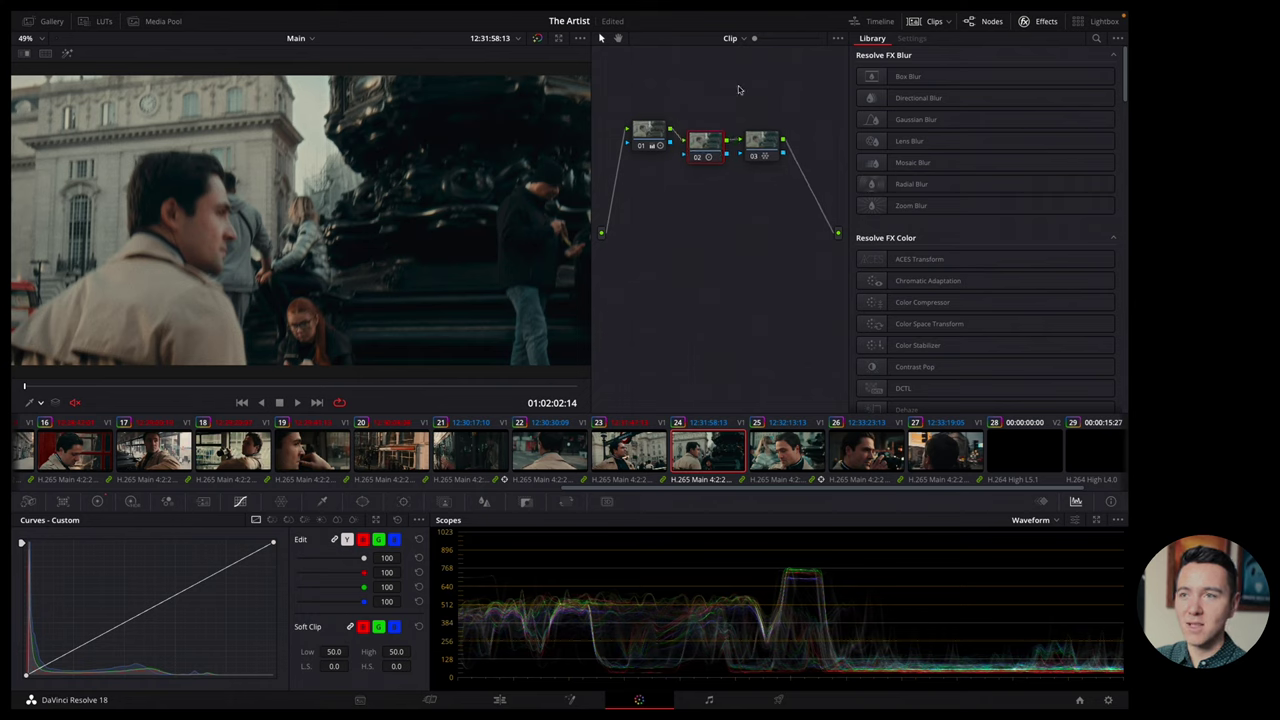
left_click(731, 38)
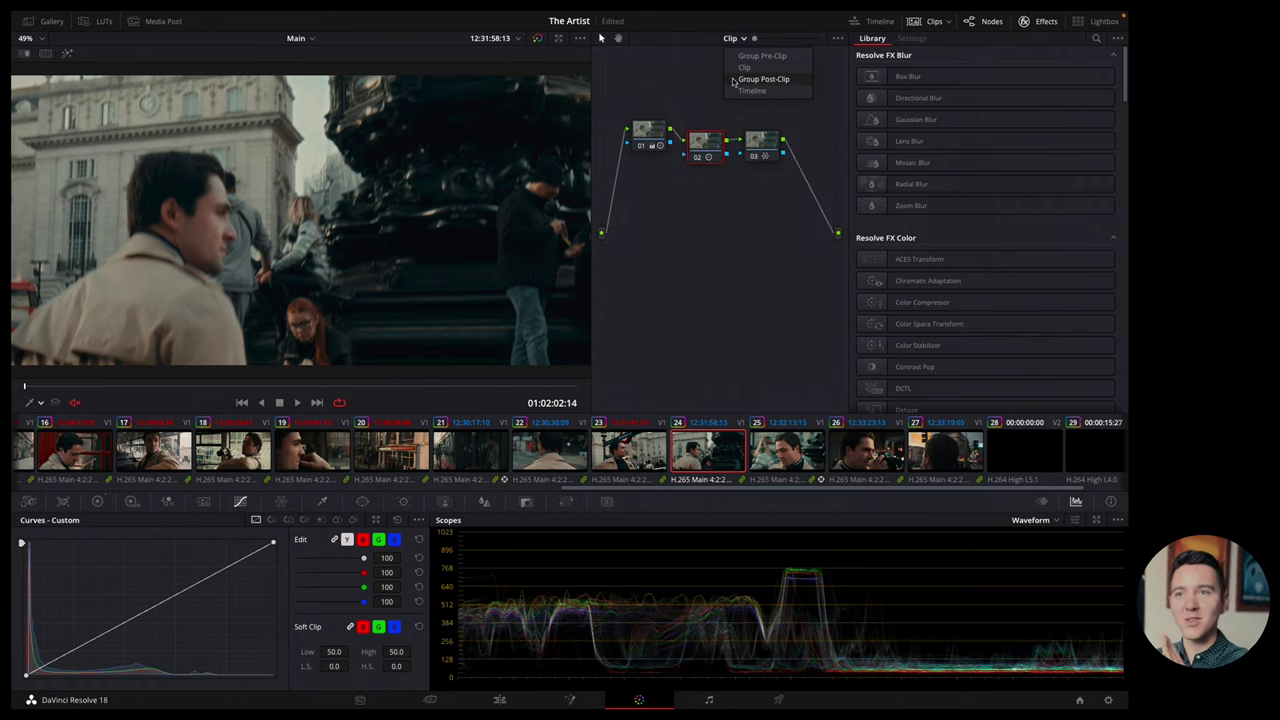
left_click(735, 80)
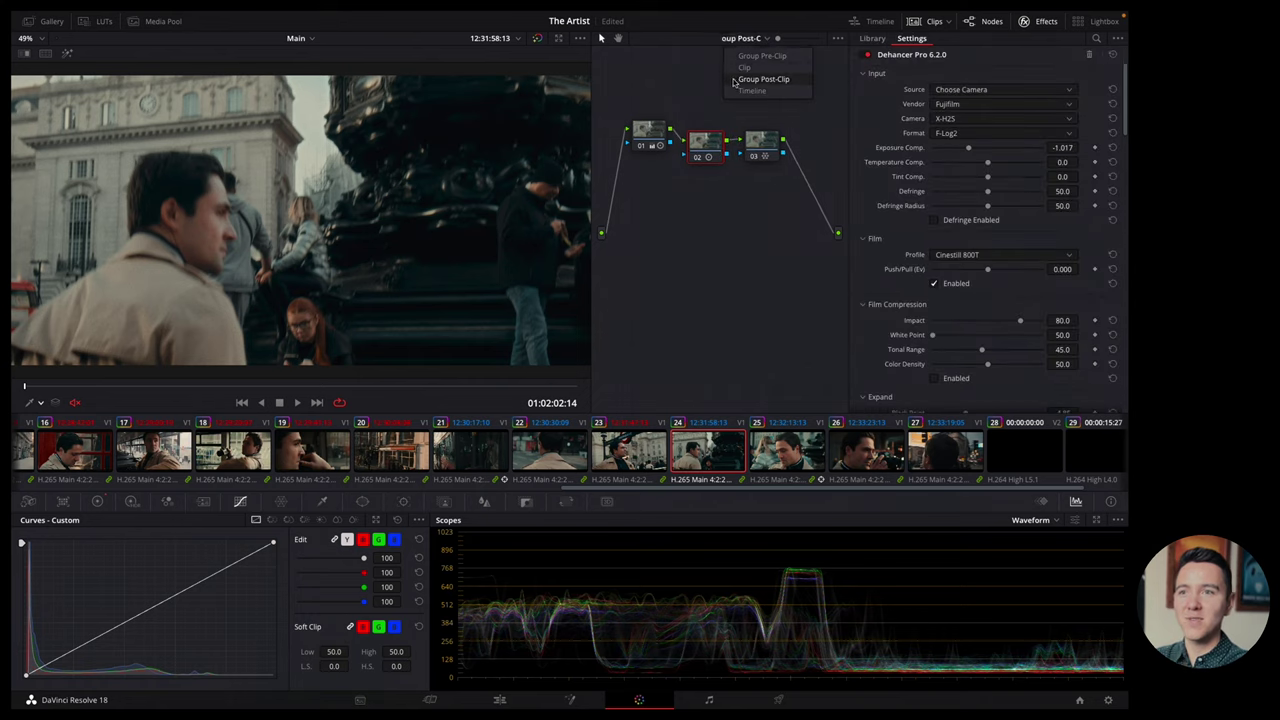
left_click(706, 40)
left_click(698, 83)
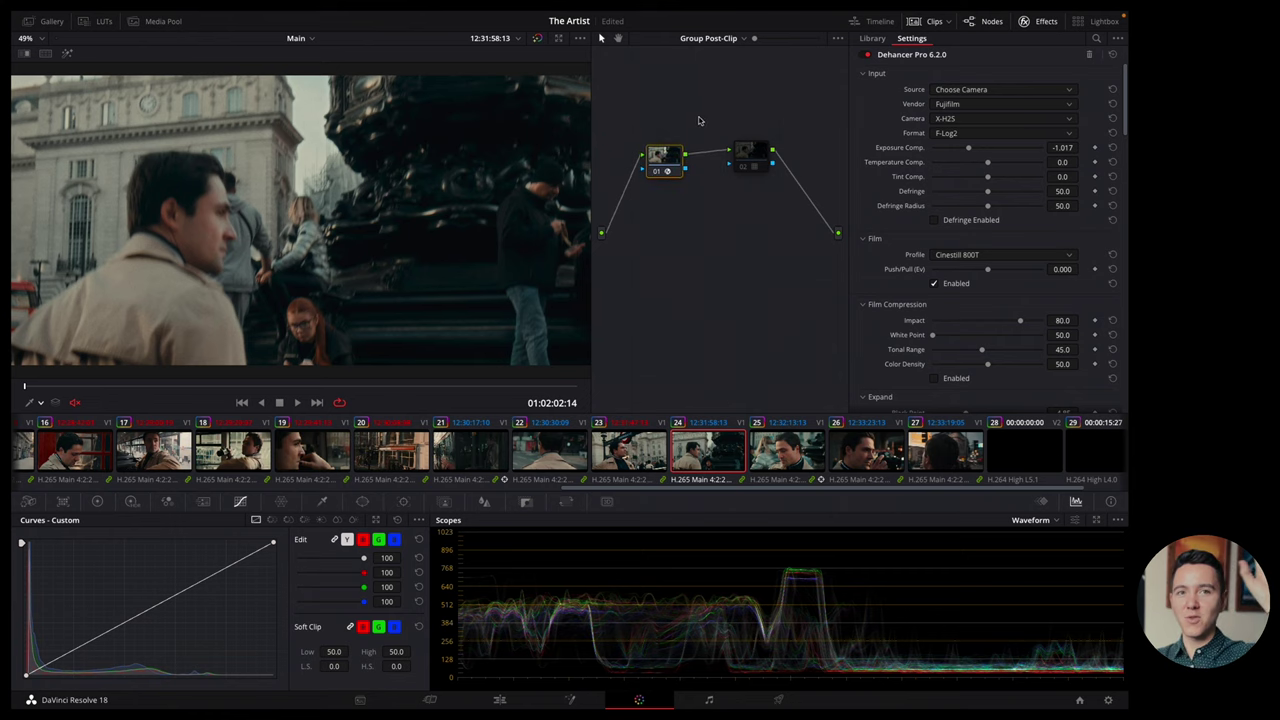
left_click(700, 40)
left_click(697, 67)
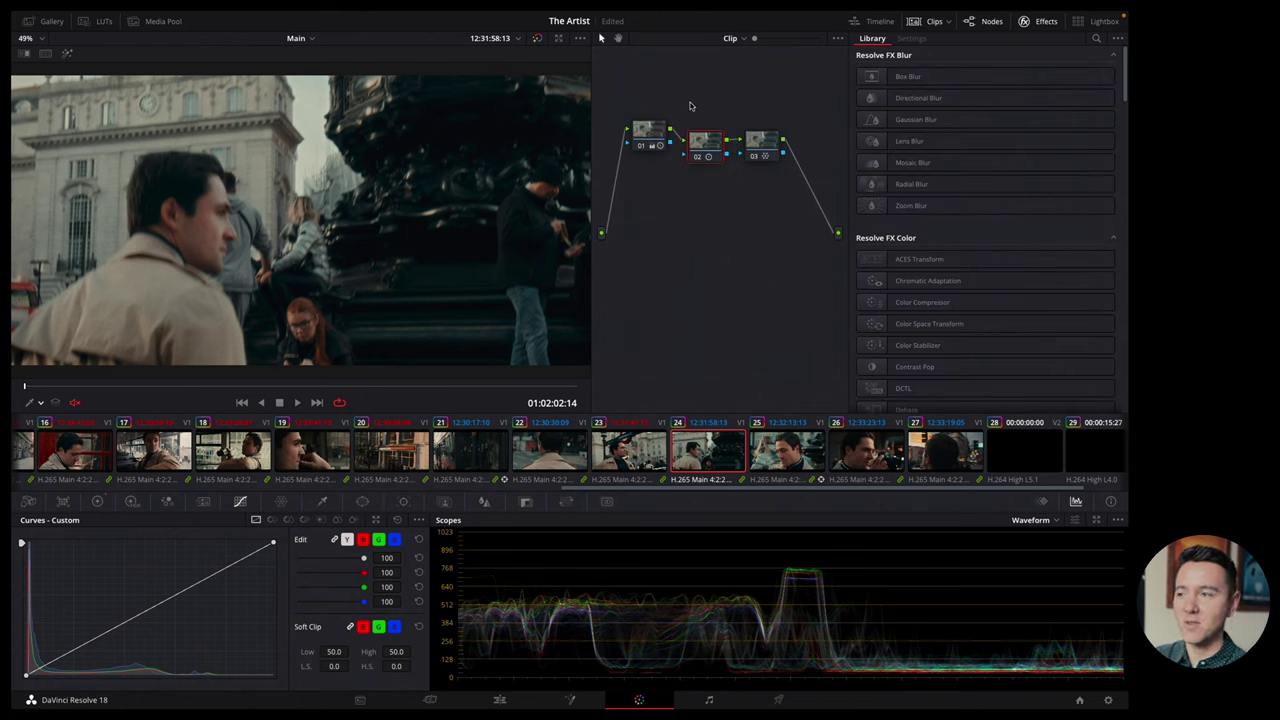
left_click(733, 38)
left_click(737, 80)
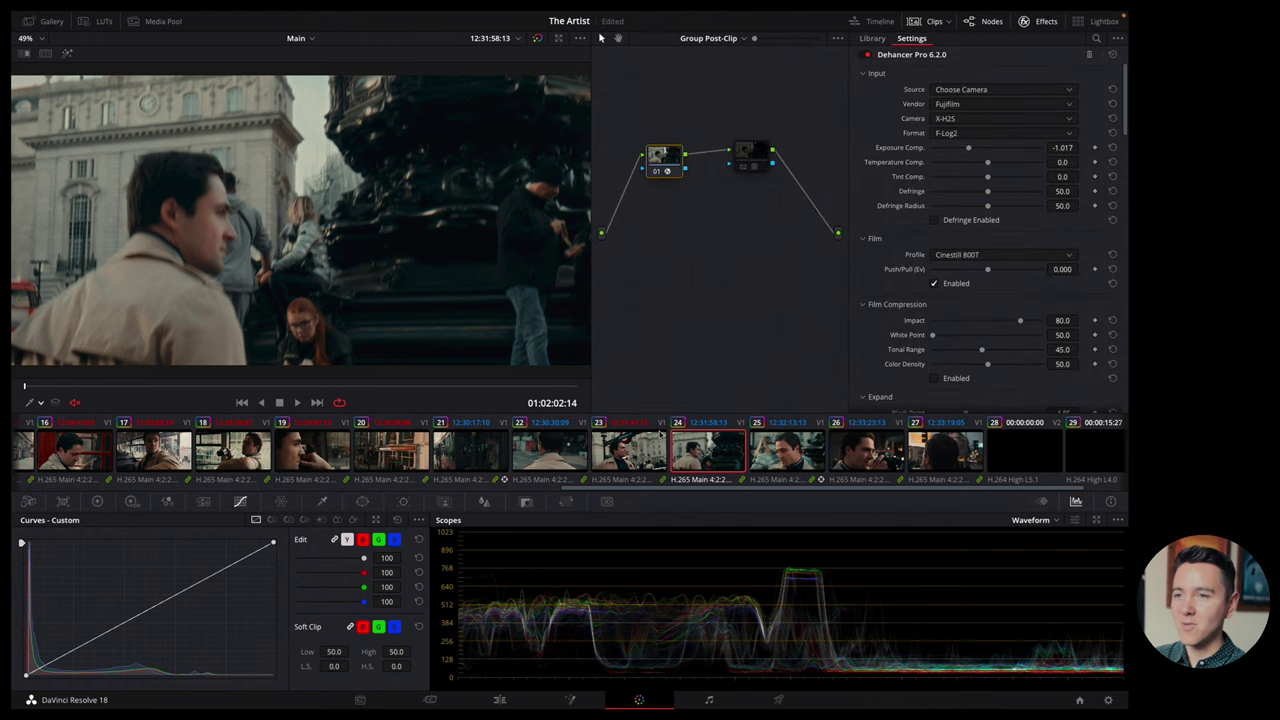
On a later frame of clip 25, disable the group's Dehancer node and enable node 02 instead.
left_click(819, 454)
left_click(326, 387)
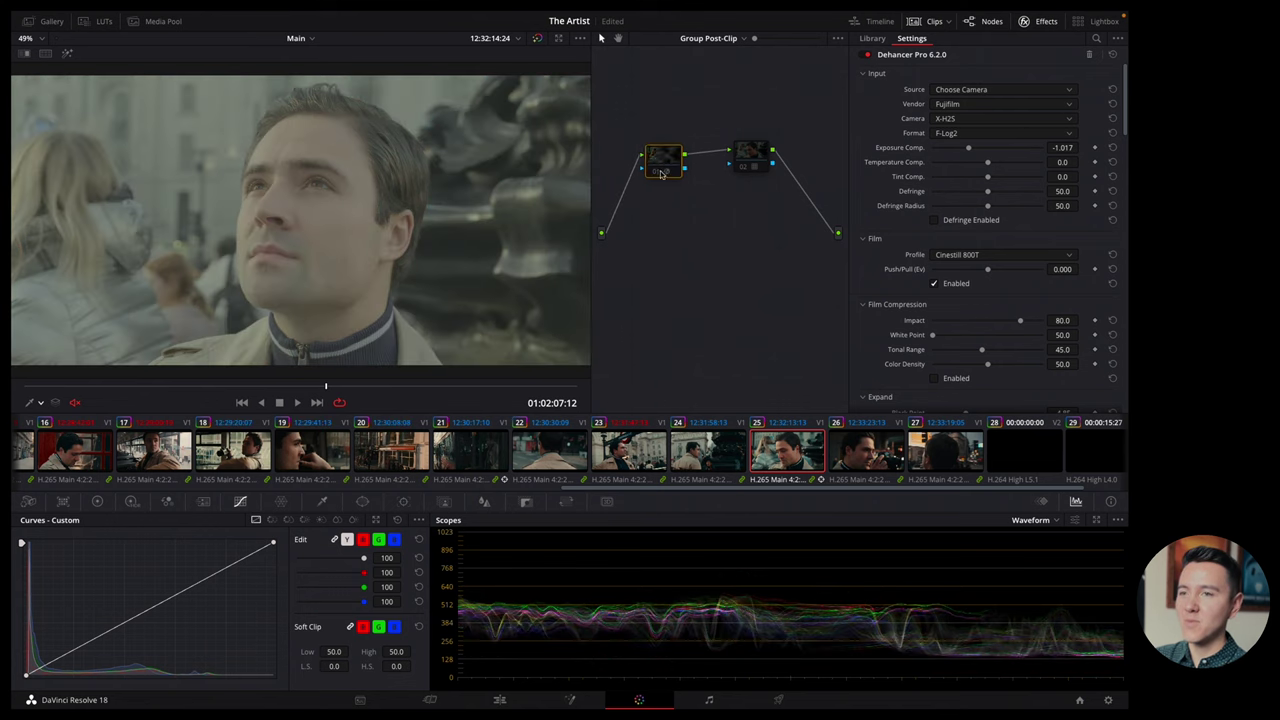
key("ctrl+d")
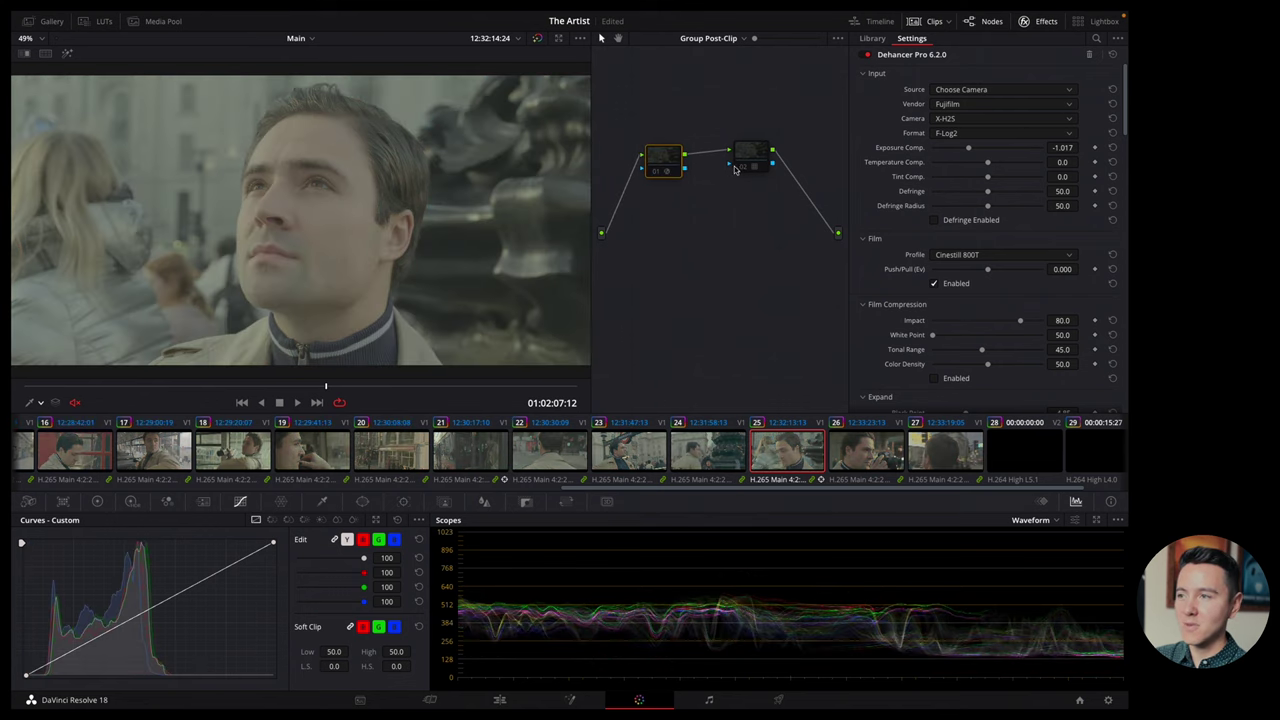
left_click(748, 168)
left_click(748, 168)
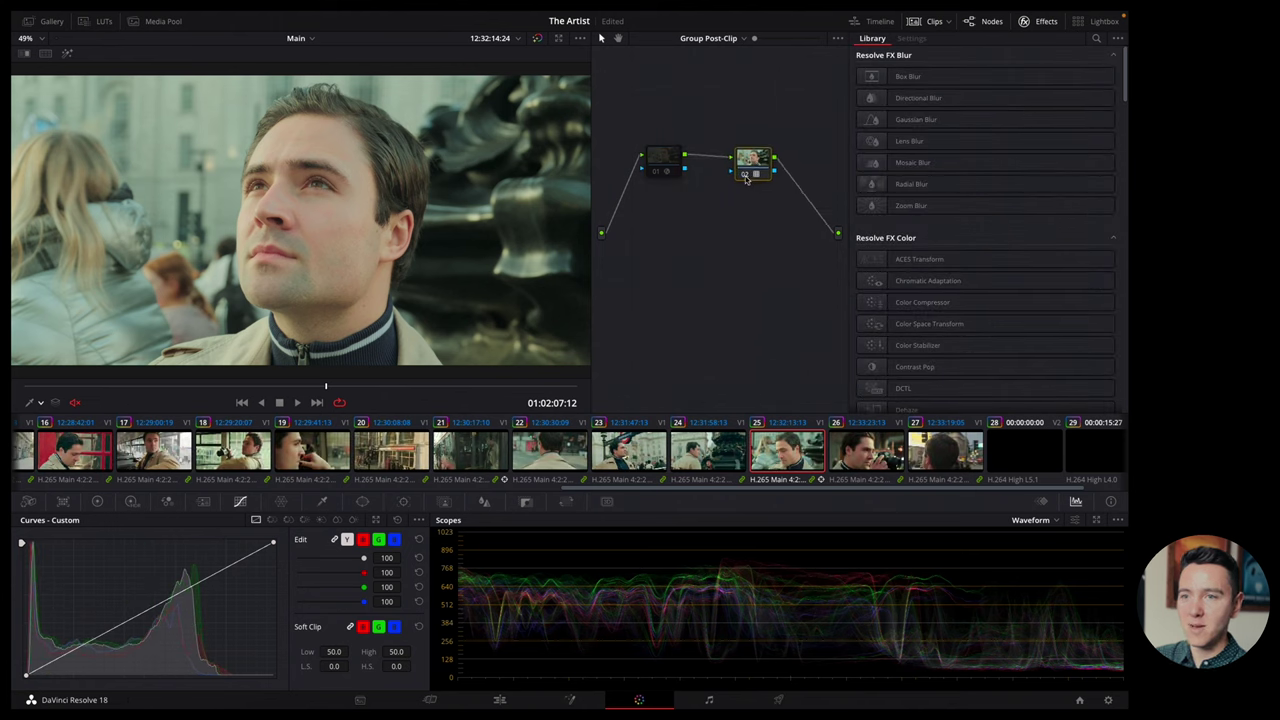
Switch to the Clip level and compare clips 25 and 23 with their individual correction nodes bypassed.
left_click(709, 40)
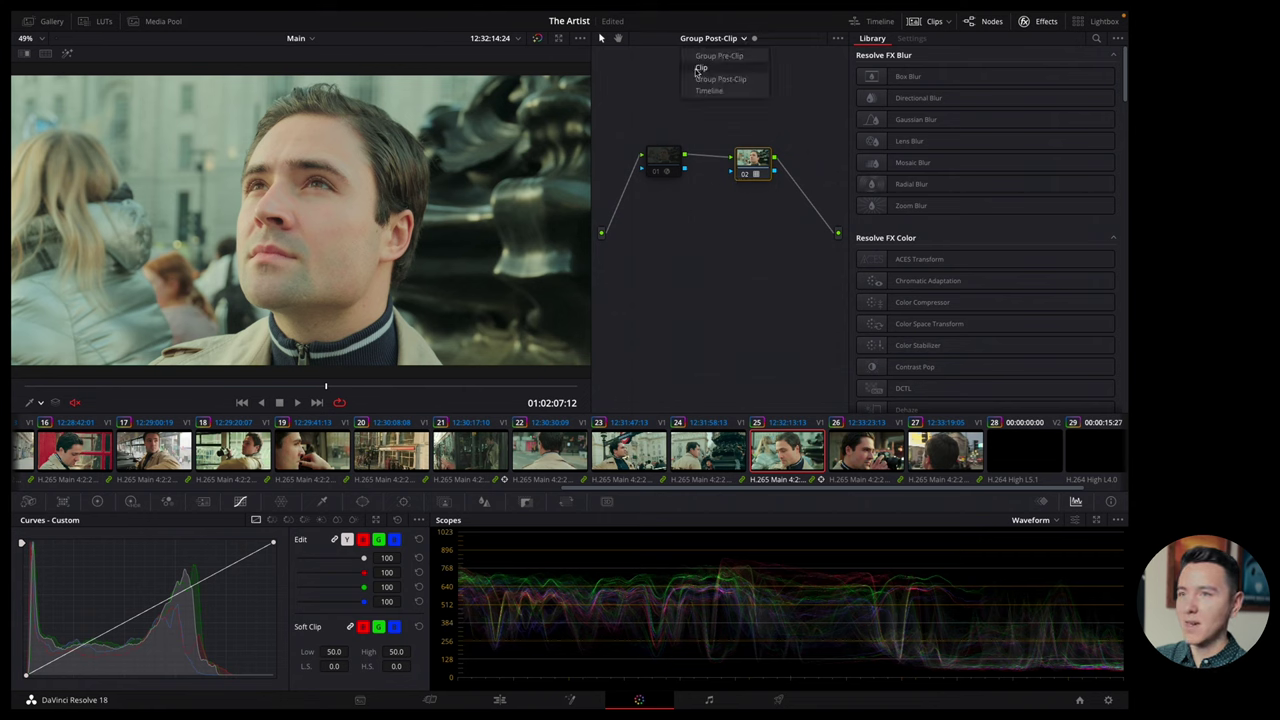
left_click(712, 68)
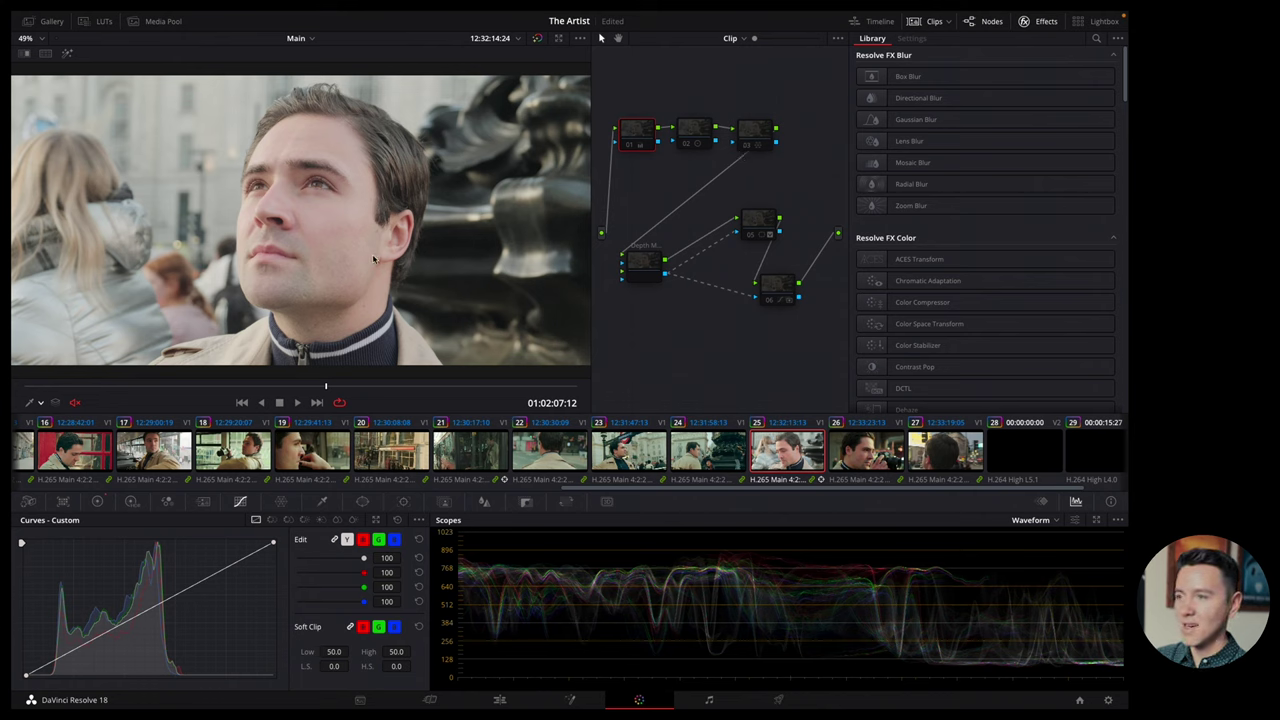
left_click(628, 452)
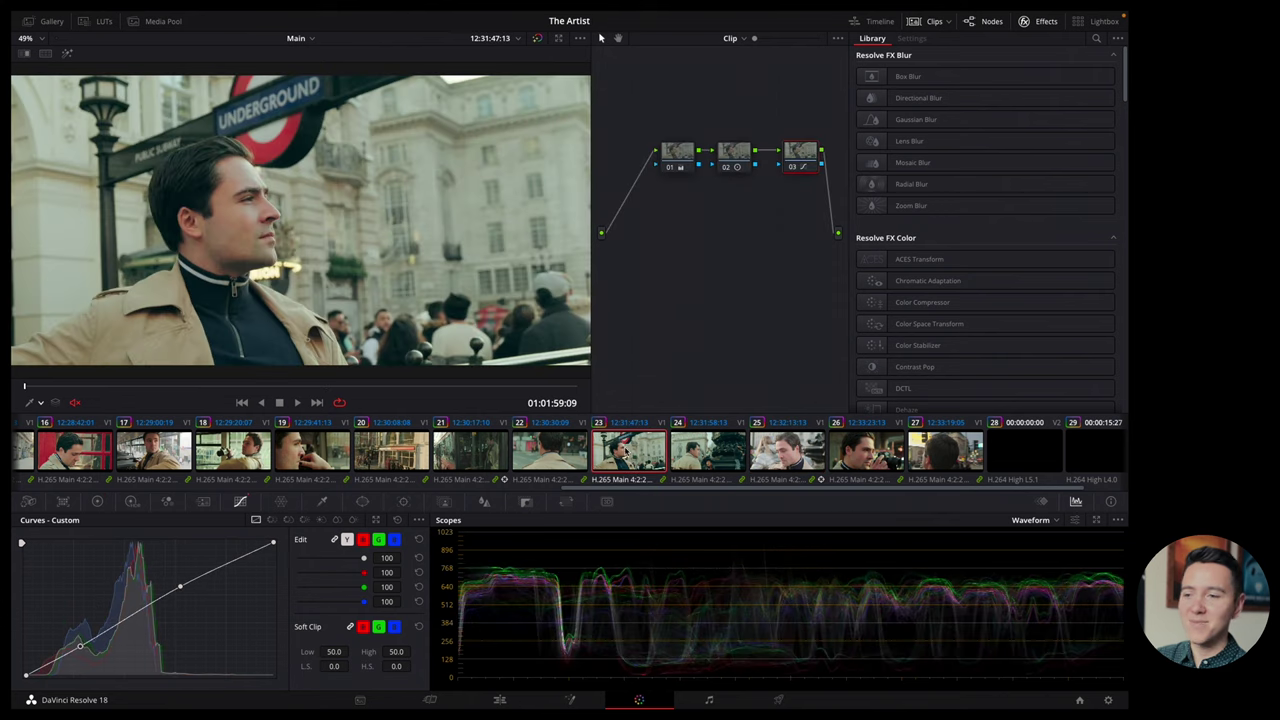
key("alt+d")
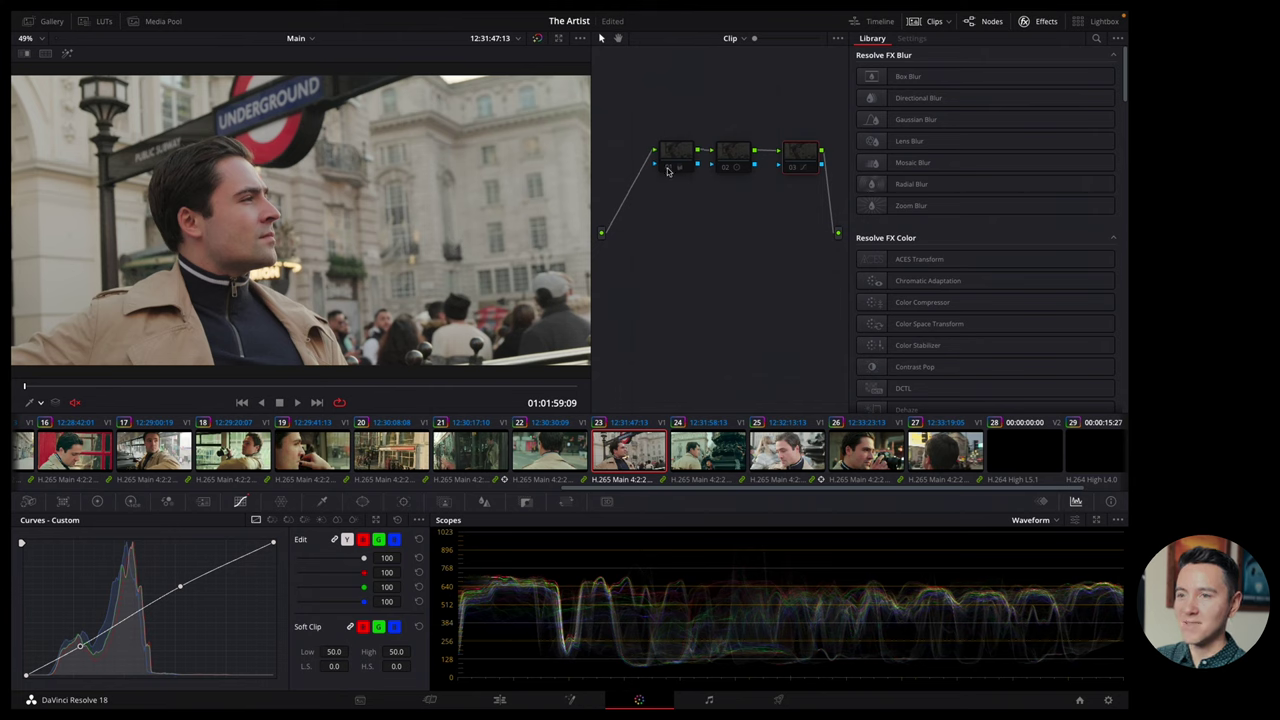
Re-enable nodes 01 and 03 on clip 25, and in Group Post-Clip enable the Dehancer node and disable node 02.
left_click(789, 445)
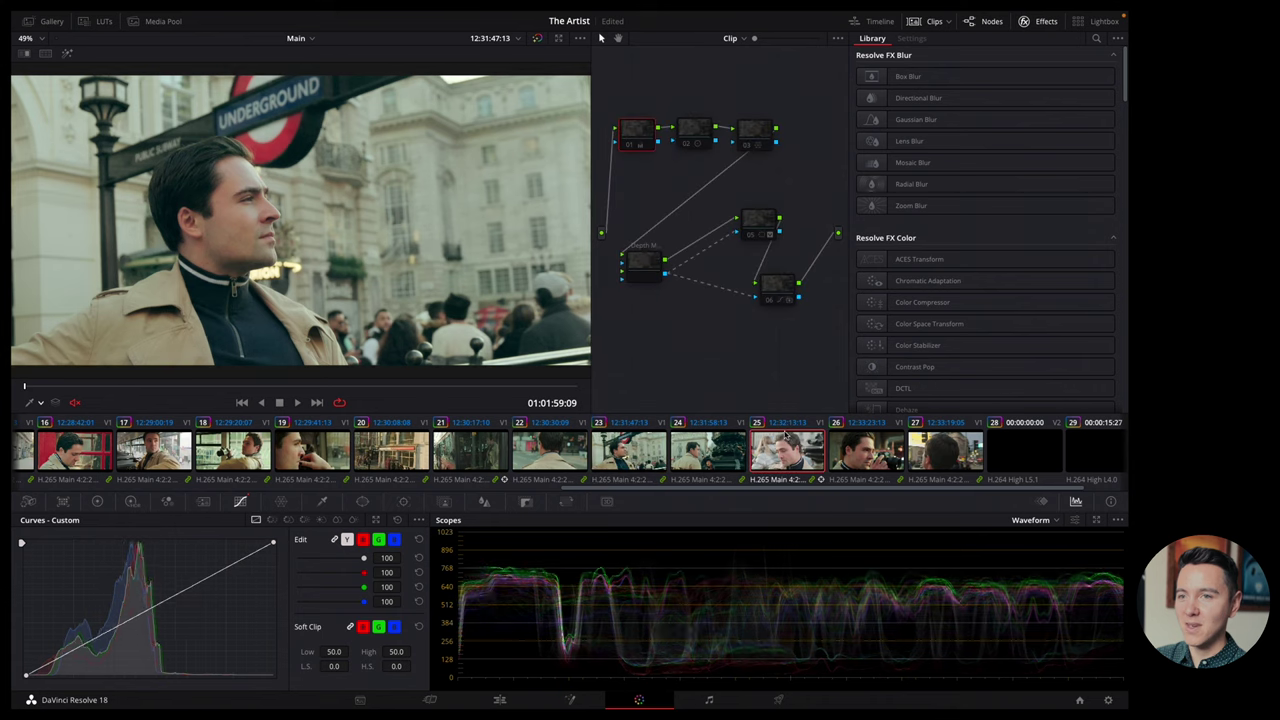
left_click(753, 147)
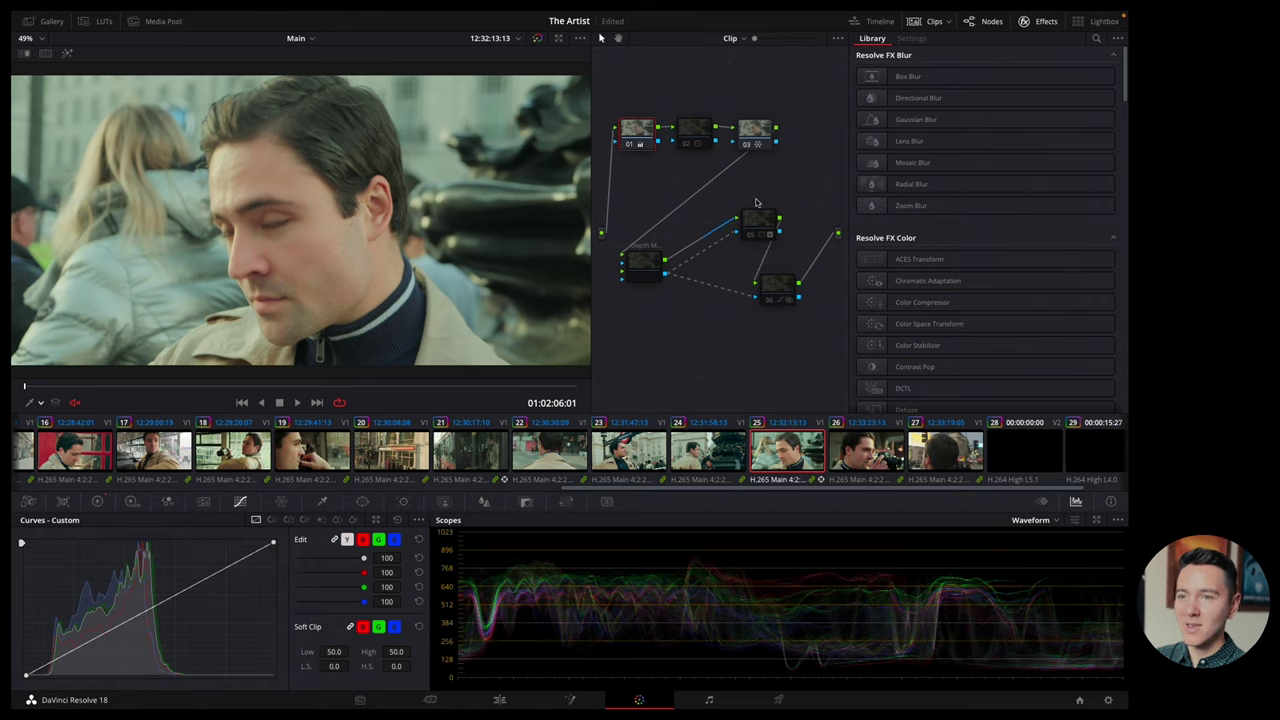
left_click(732, 40)
left_click(745, 79)
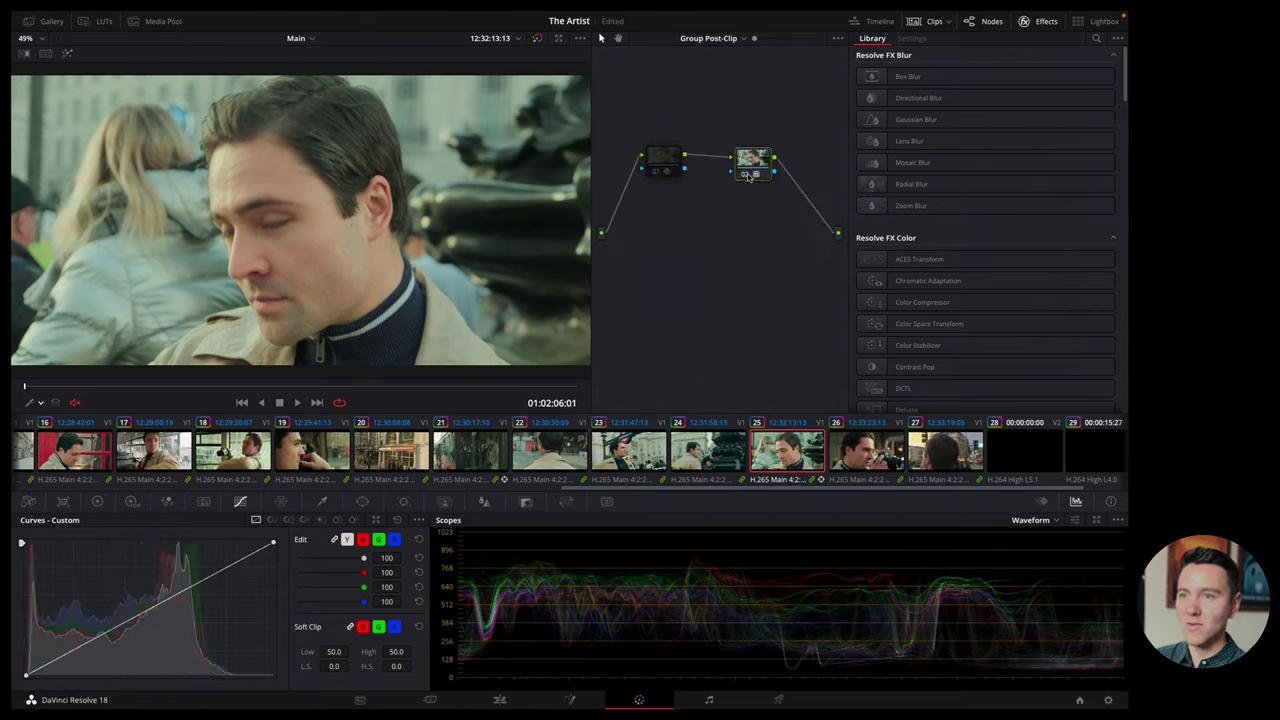
left_click(660, 166)
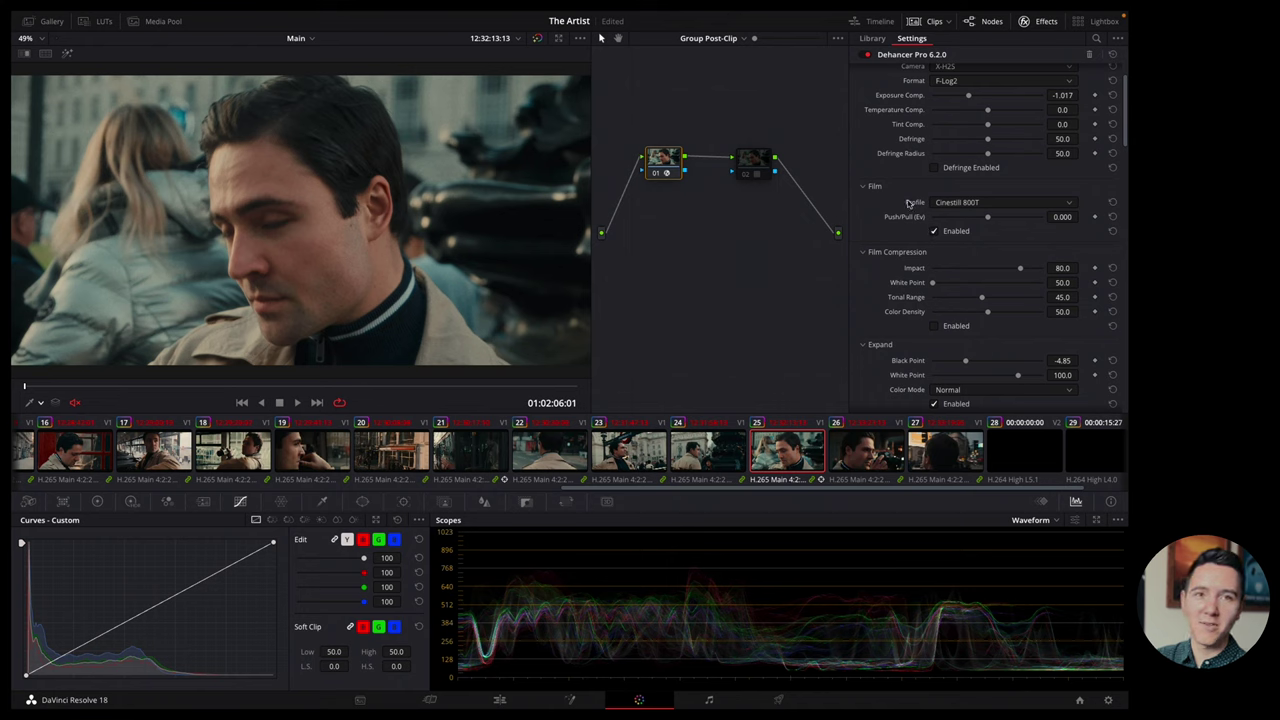
Browse Dehancer's film profiles, try Kodak Portra 400 on the group's node, and return to Cinestill 800T.
left_click(1034, 203)
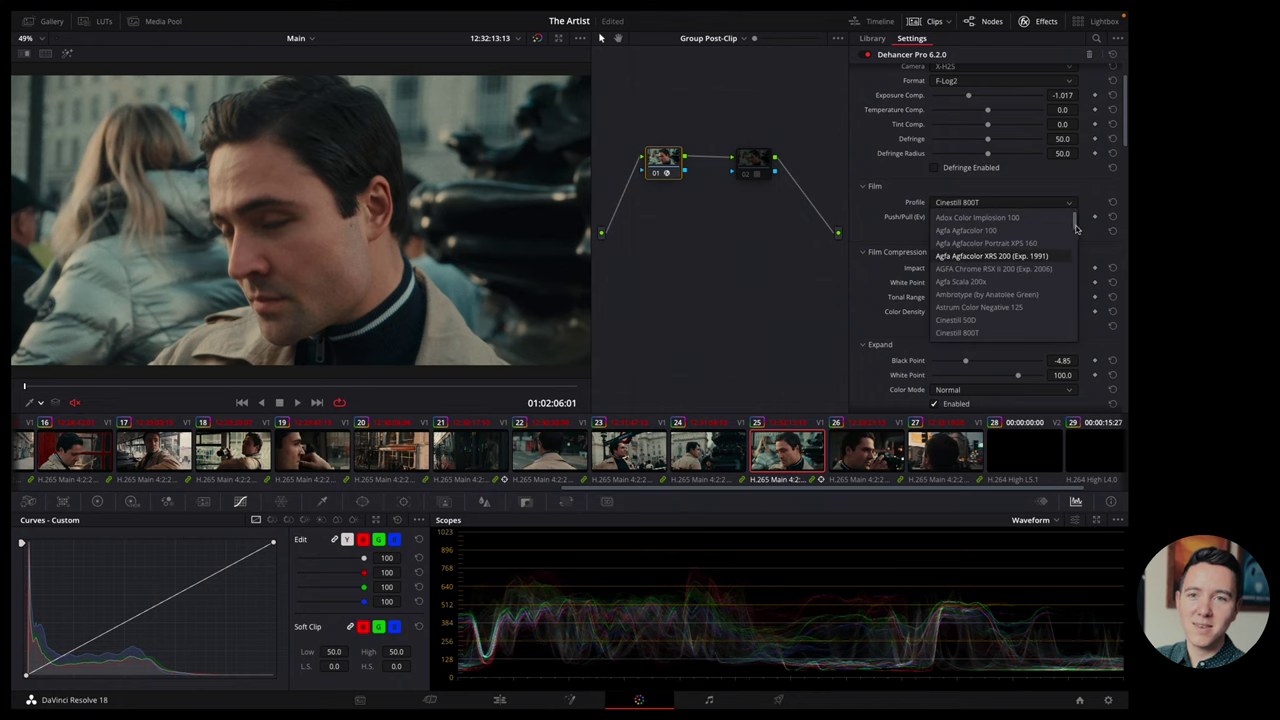
left_click_drag(1077, 229, 1077, 273)
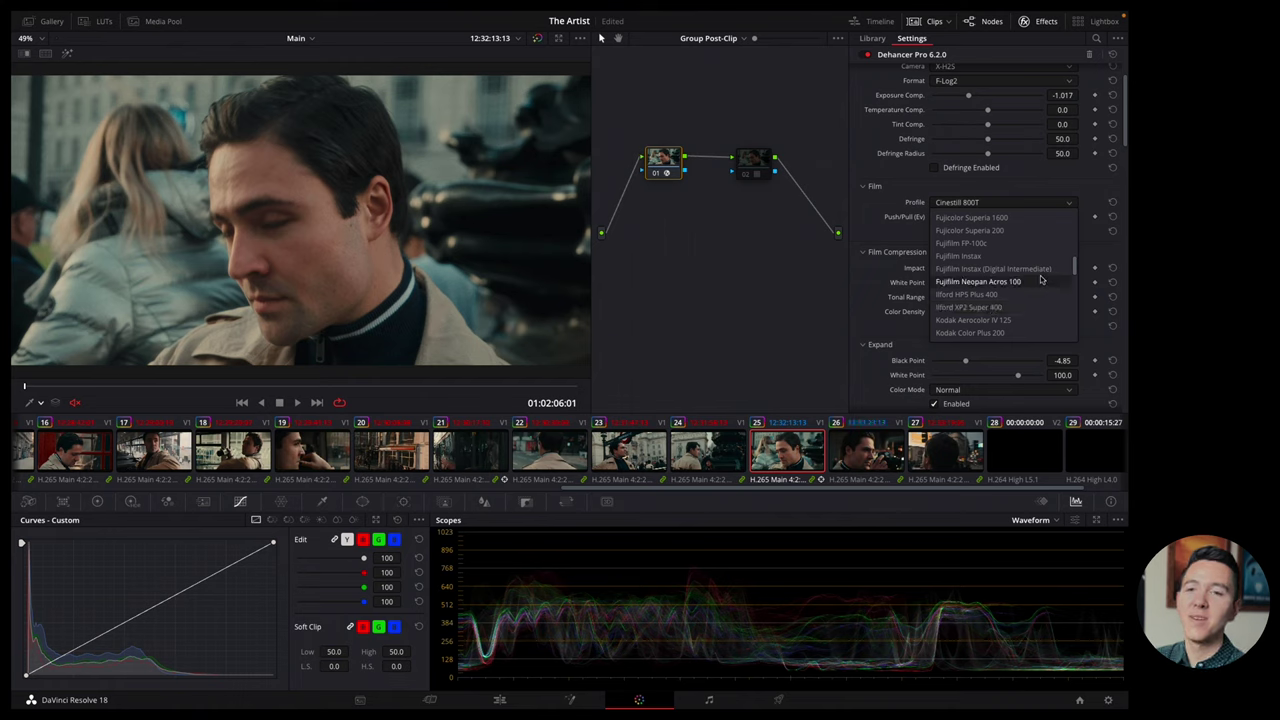
scroll(1076, 268, "down", 4)
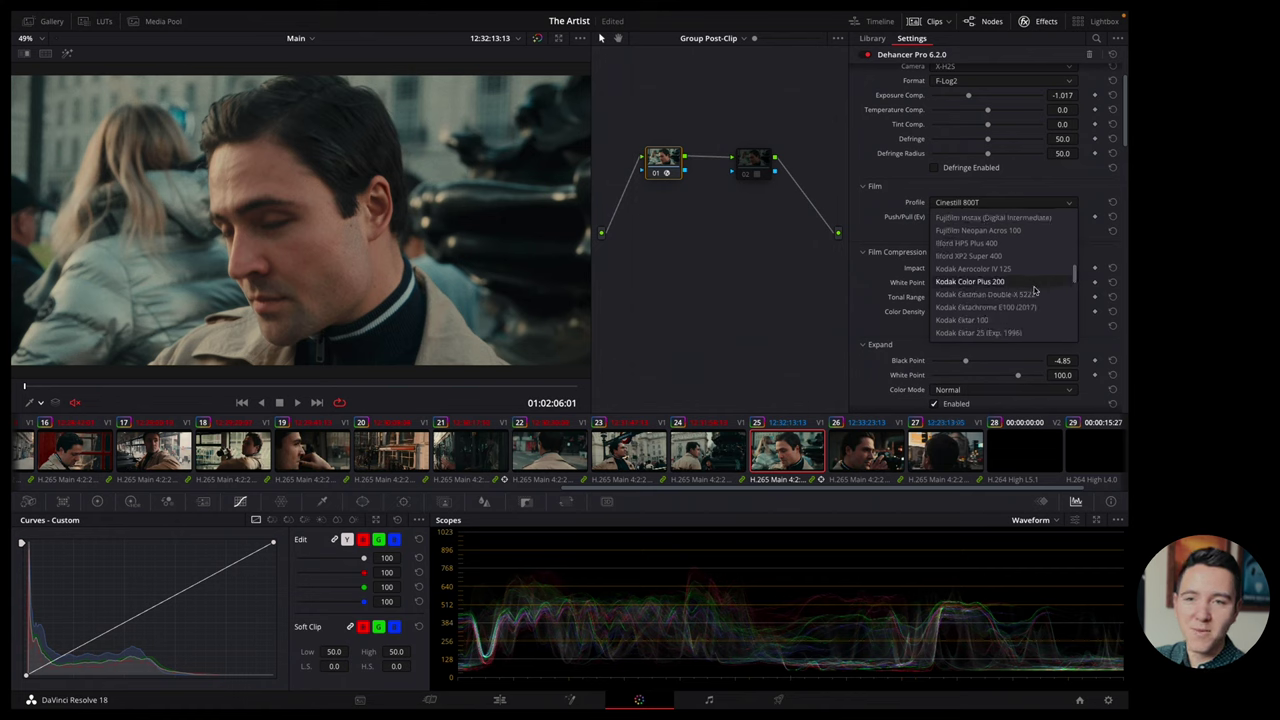
left_click_drag(1076, 279, 1068, 314)
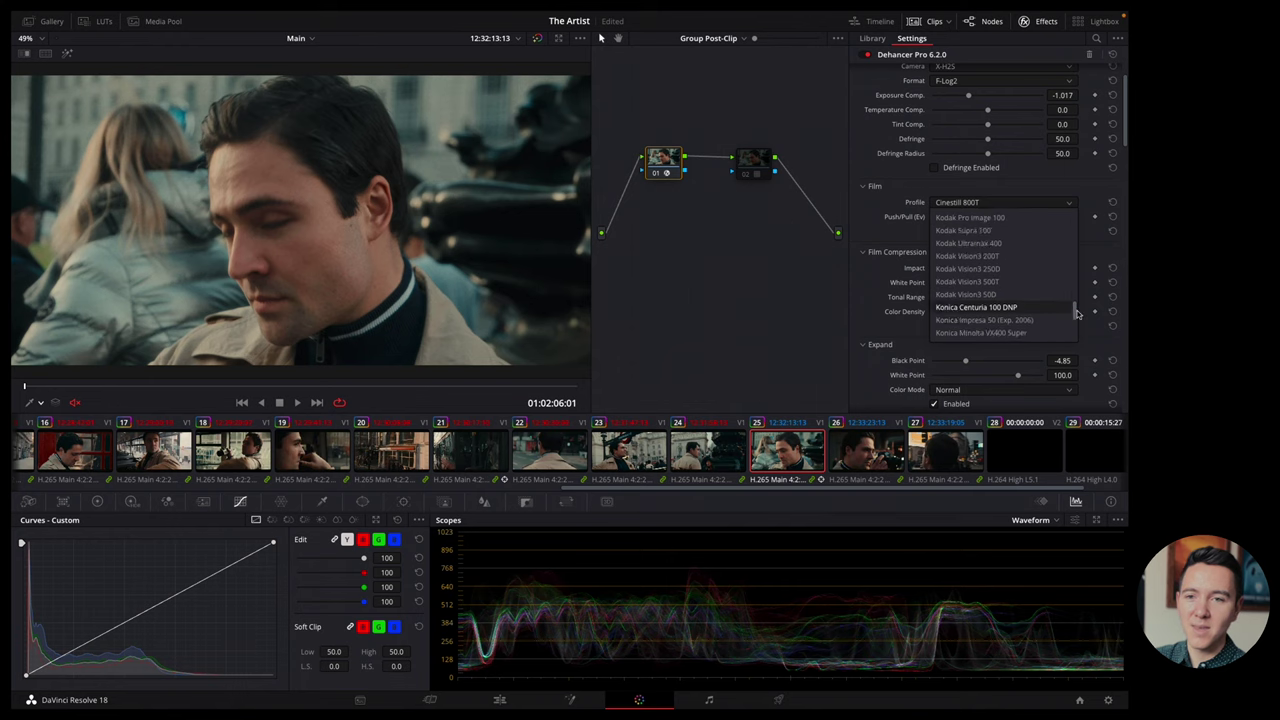
mouse_move(1077, 313)
left_mouse_down()
mouse_move(1072, 273)
mouse_move(1064, 297)
left_mouse_up()
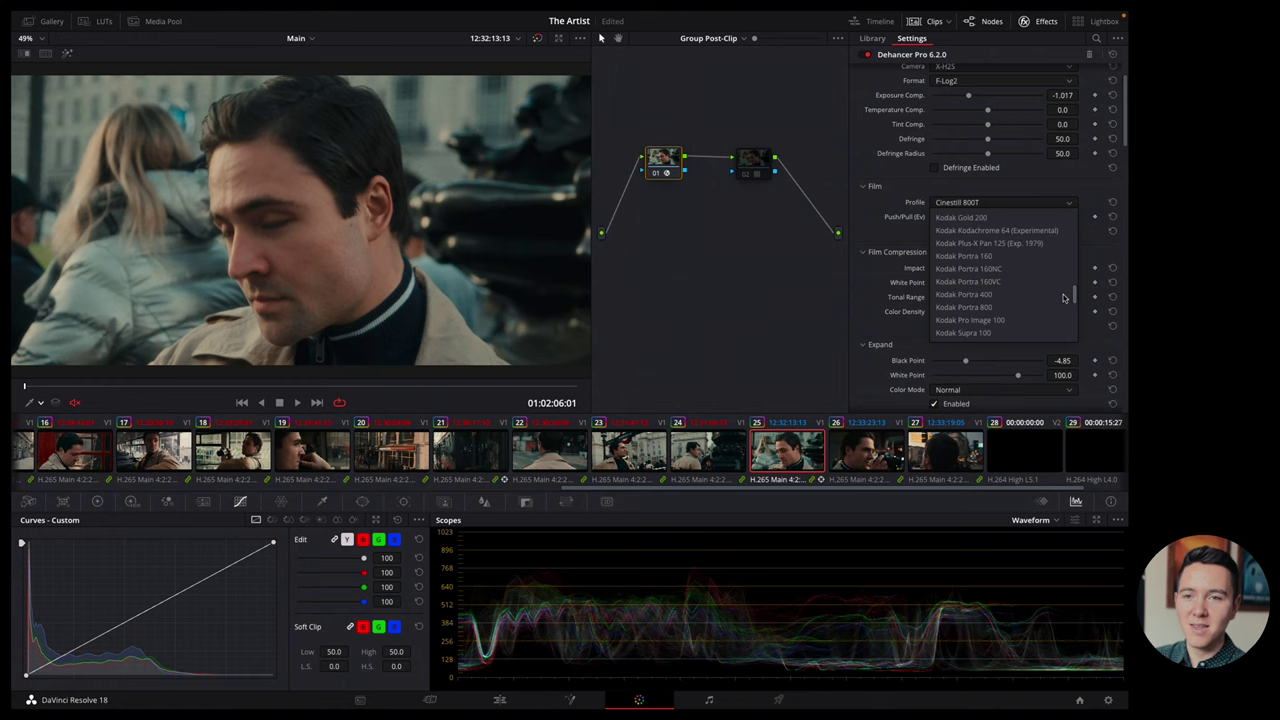
left_click(992, 294)
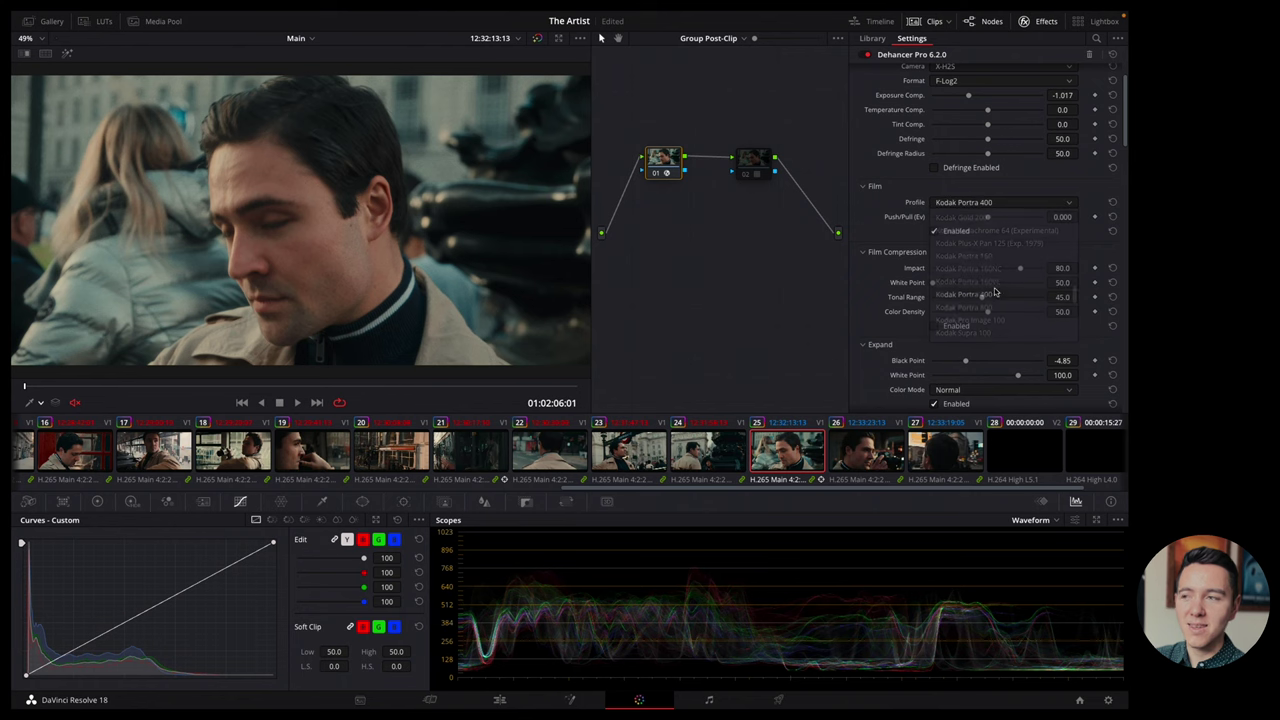
left_click(989, 205)
left_click(983, 242)
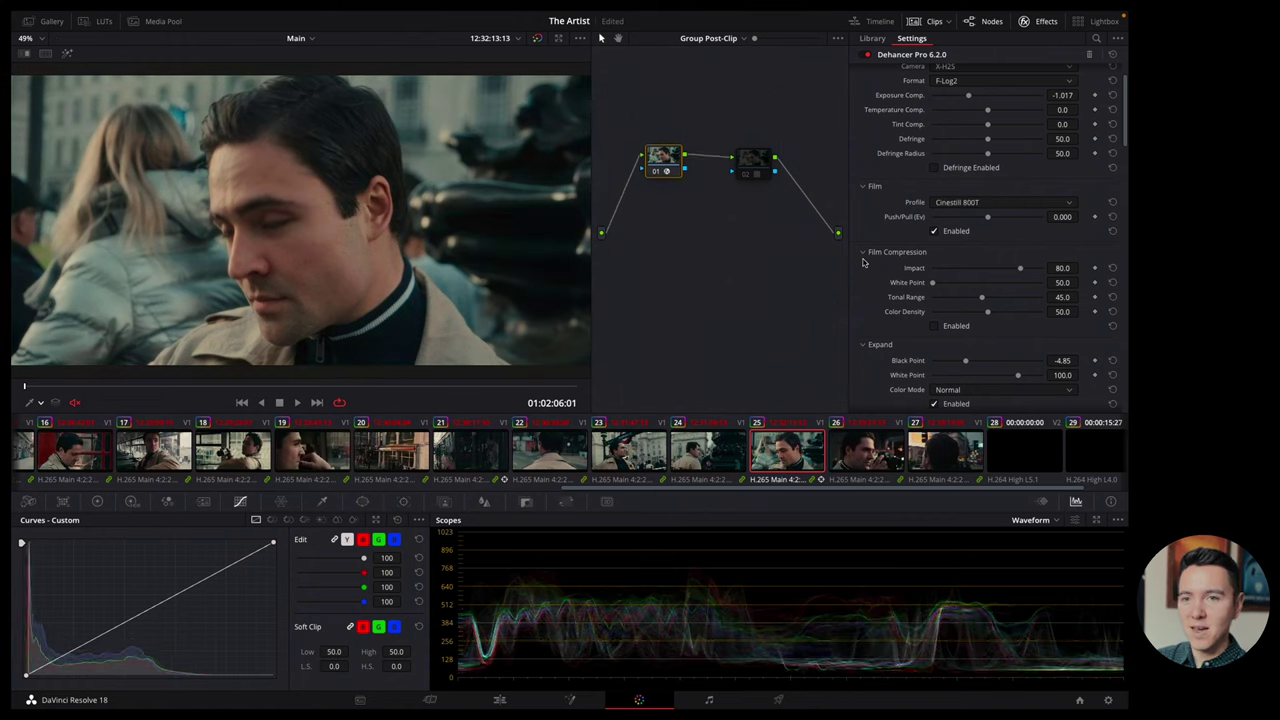
Look through the film profile list around the Cinestill and Fuji stocks, and close it without choosing another profile.
left_click(973, 204)
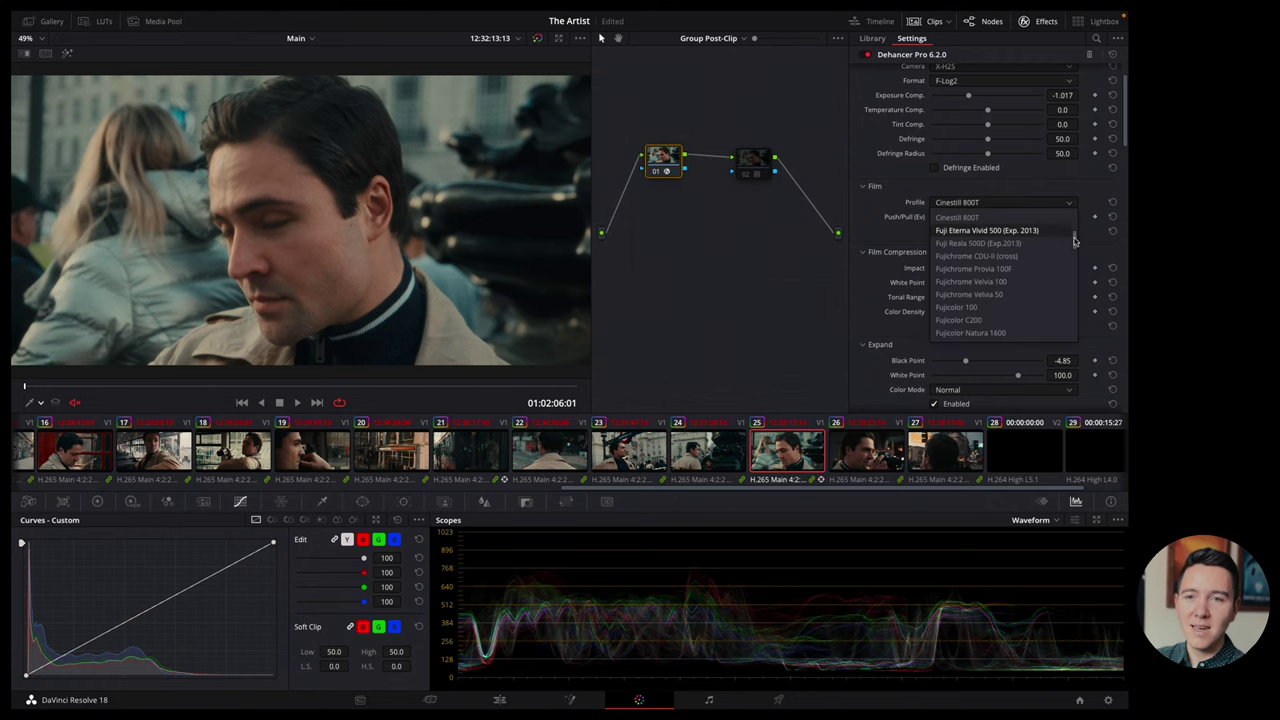
scroll(1074, 240, "up", 1)
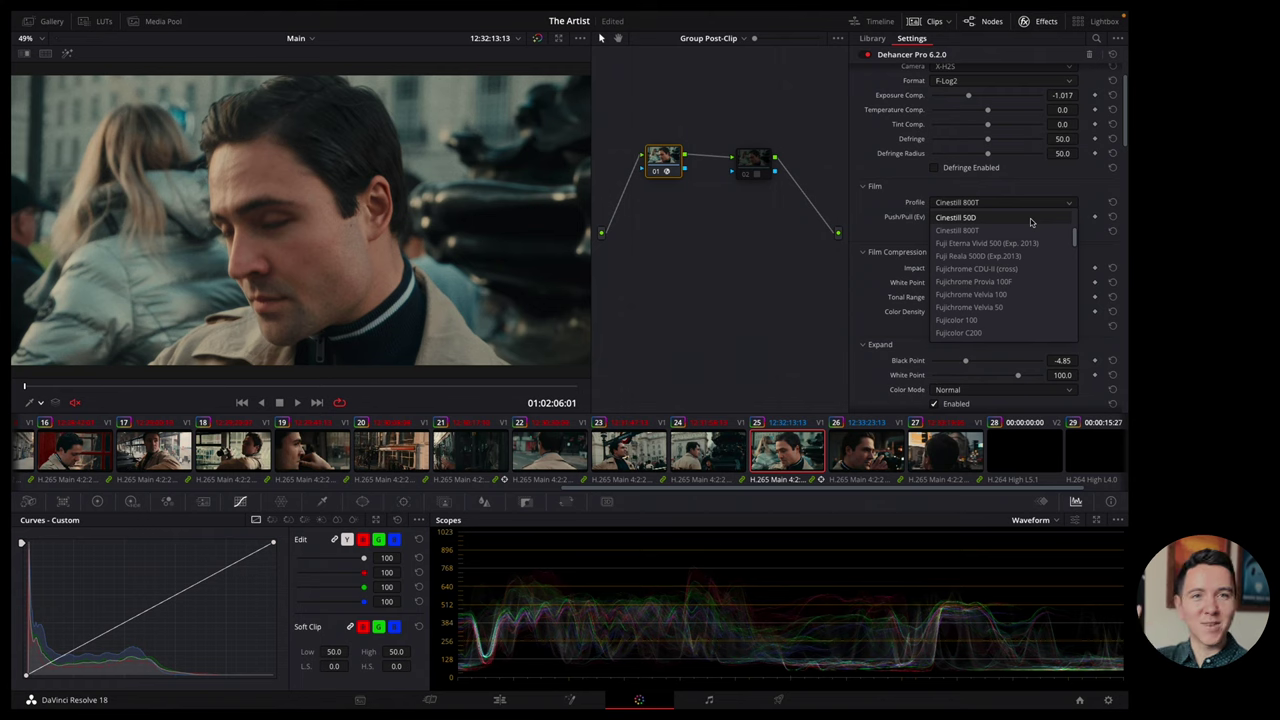
scroll(963, 236, "up", 1)
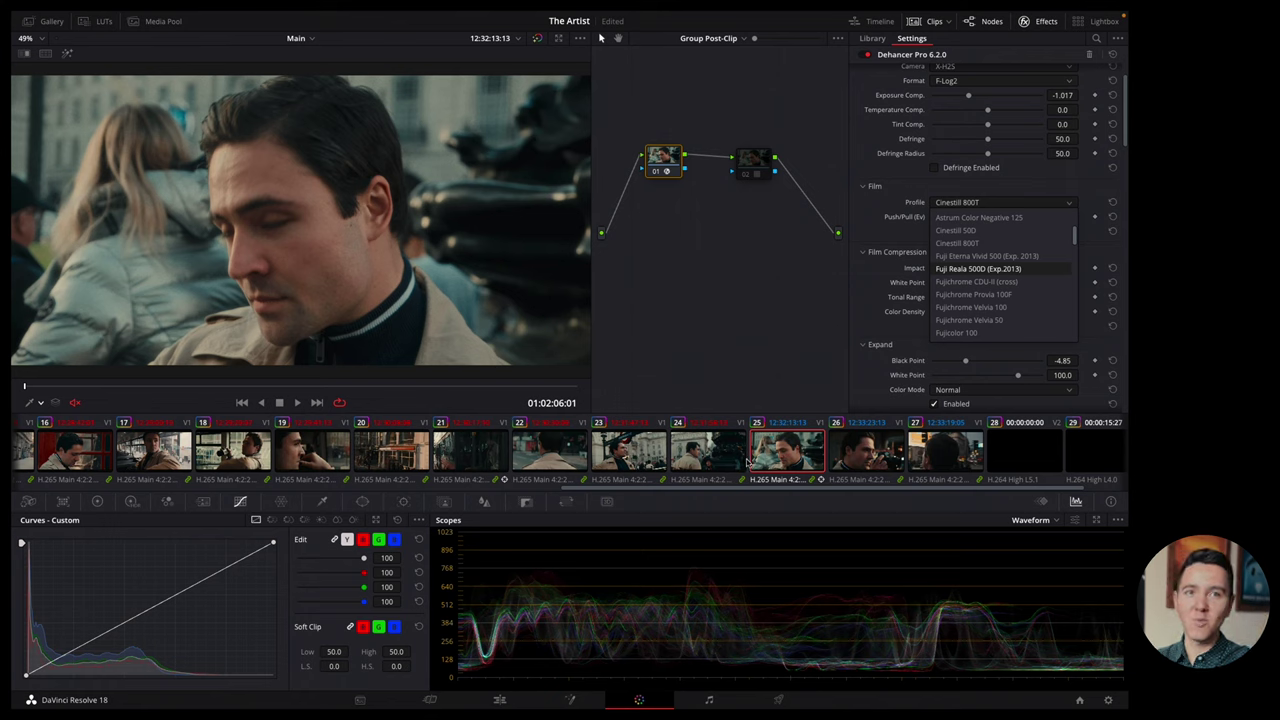
scroll(954, 300, "up", 3)
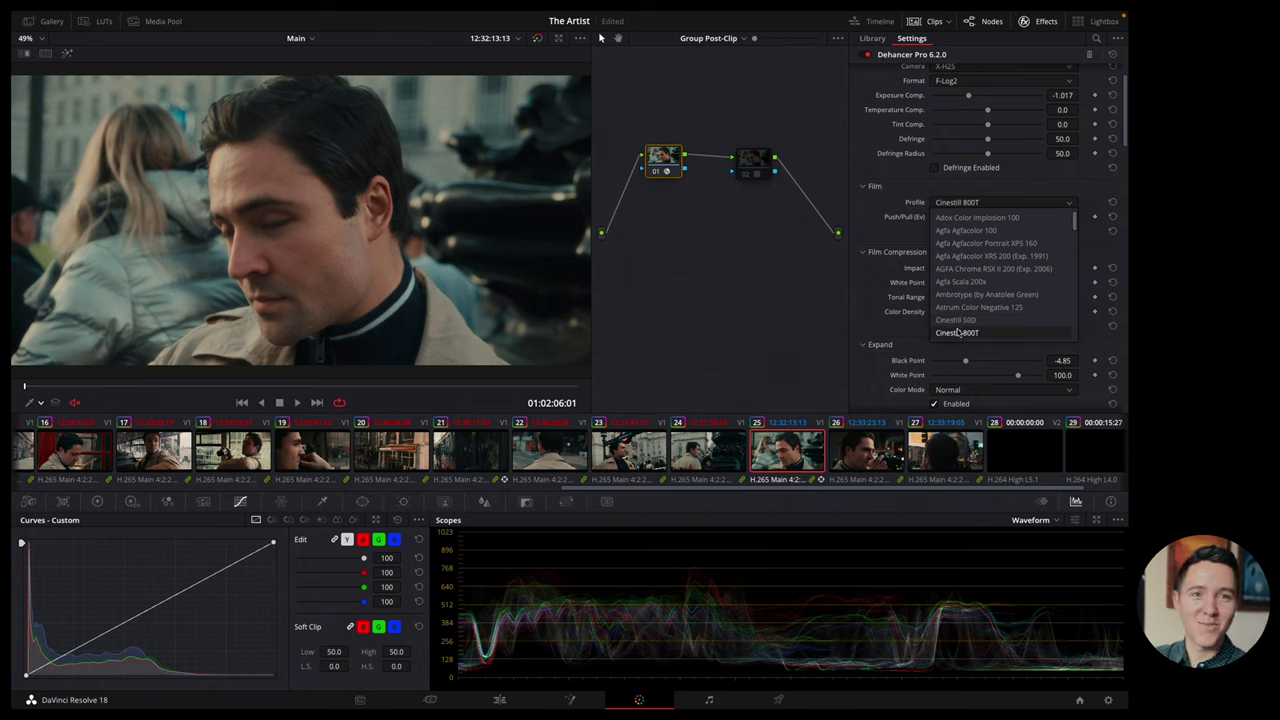
scroll(967, 338, "down", 2)
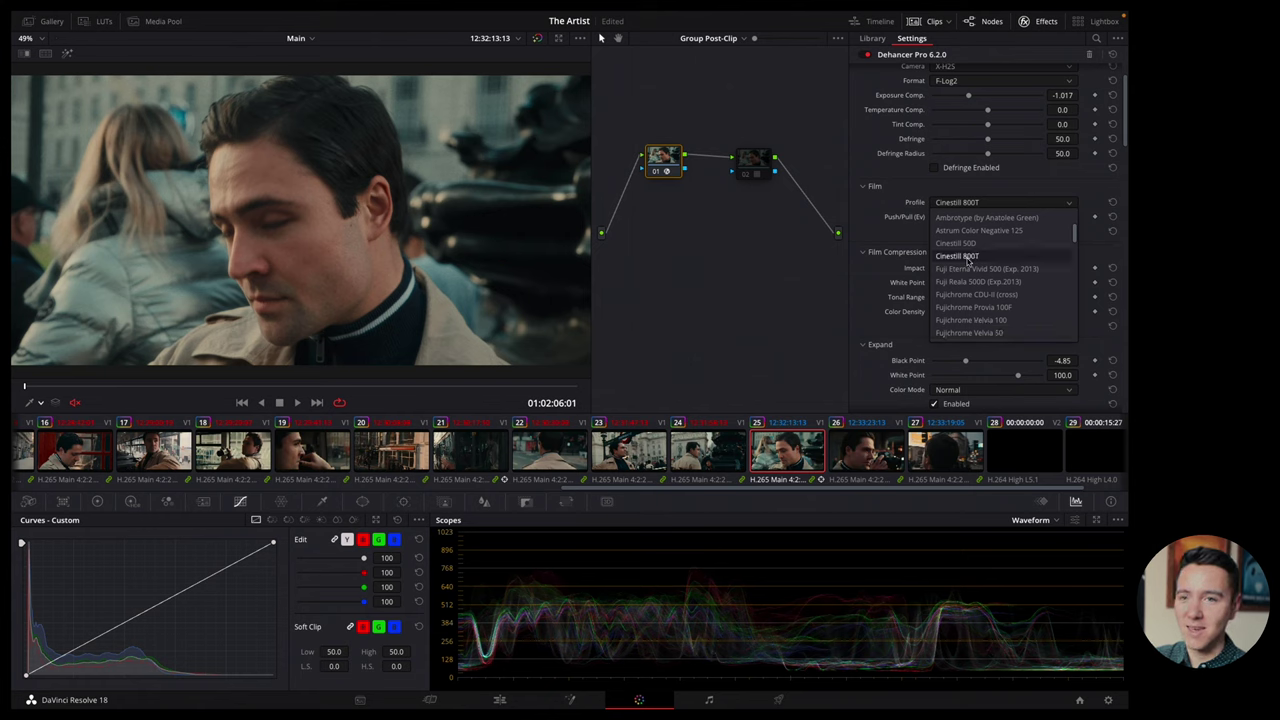
left_click(794, 280)
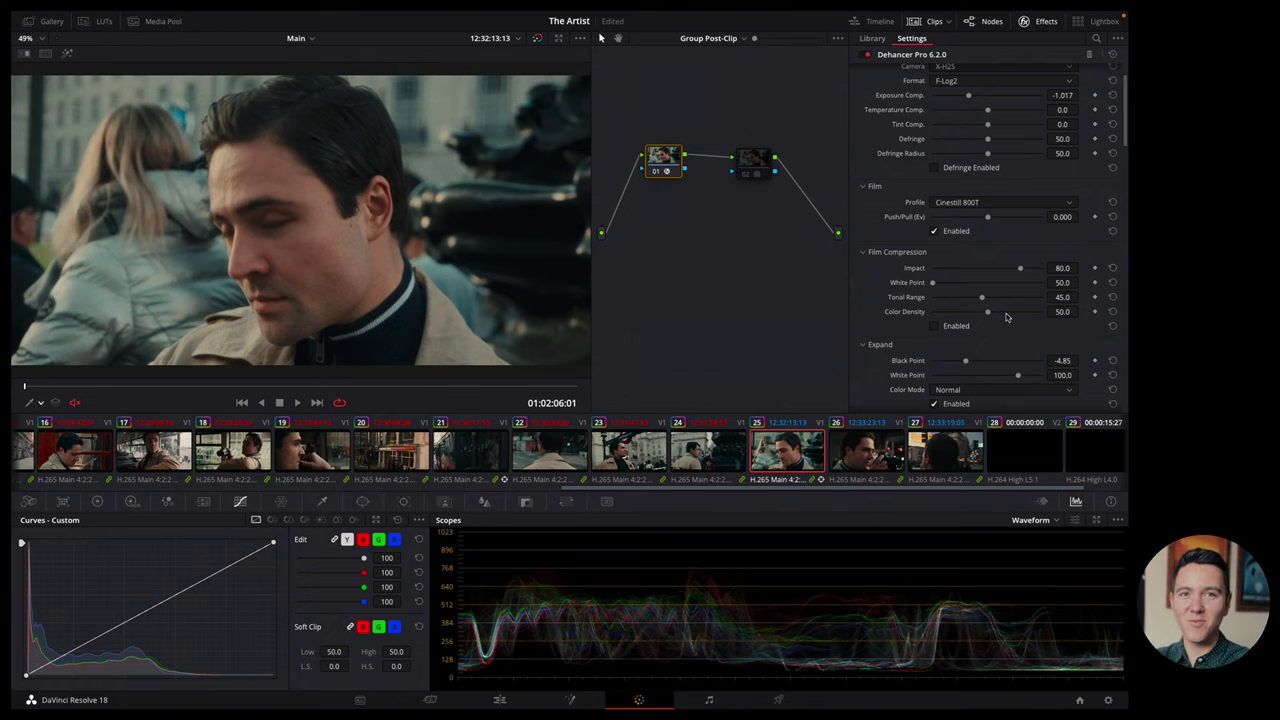
Try a lower Black Point in Dehancer's Expand settings and restore its previous value.
scroll(884, 300, "down", 1)
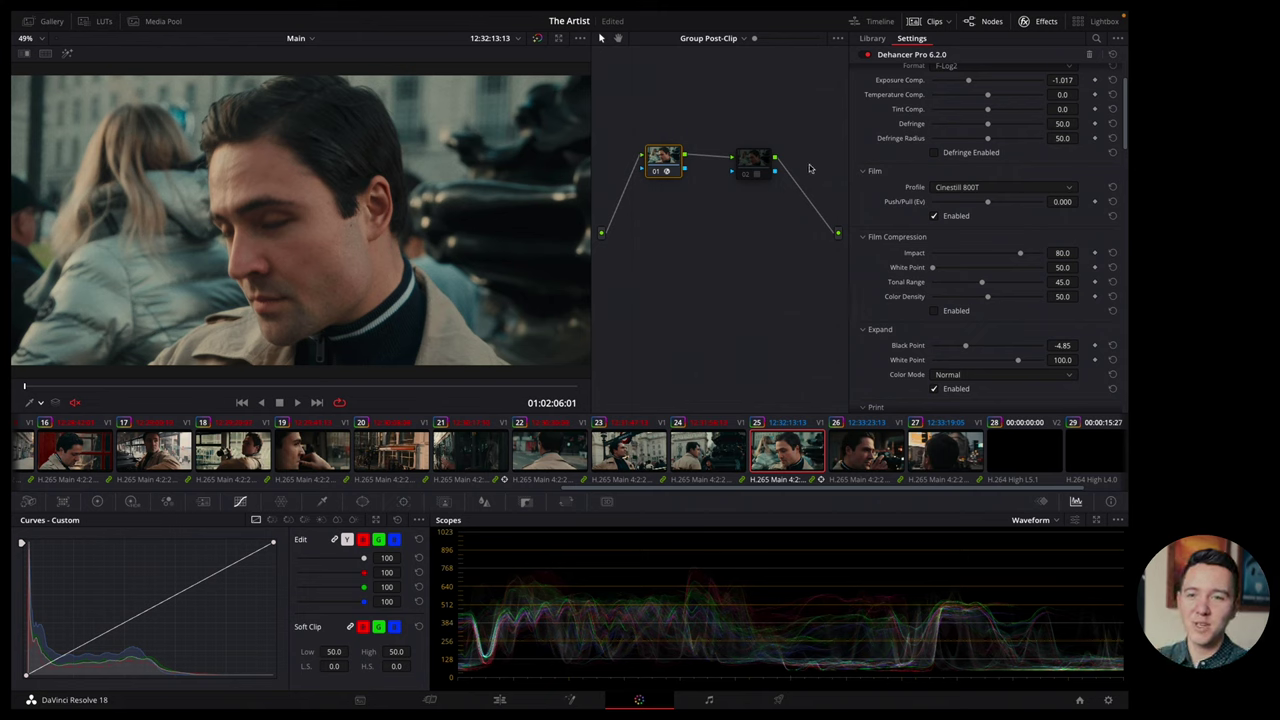
scroll(900, 290, "down", 3)
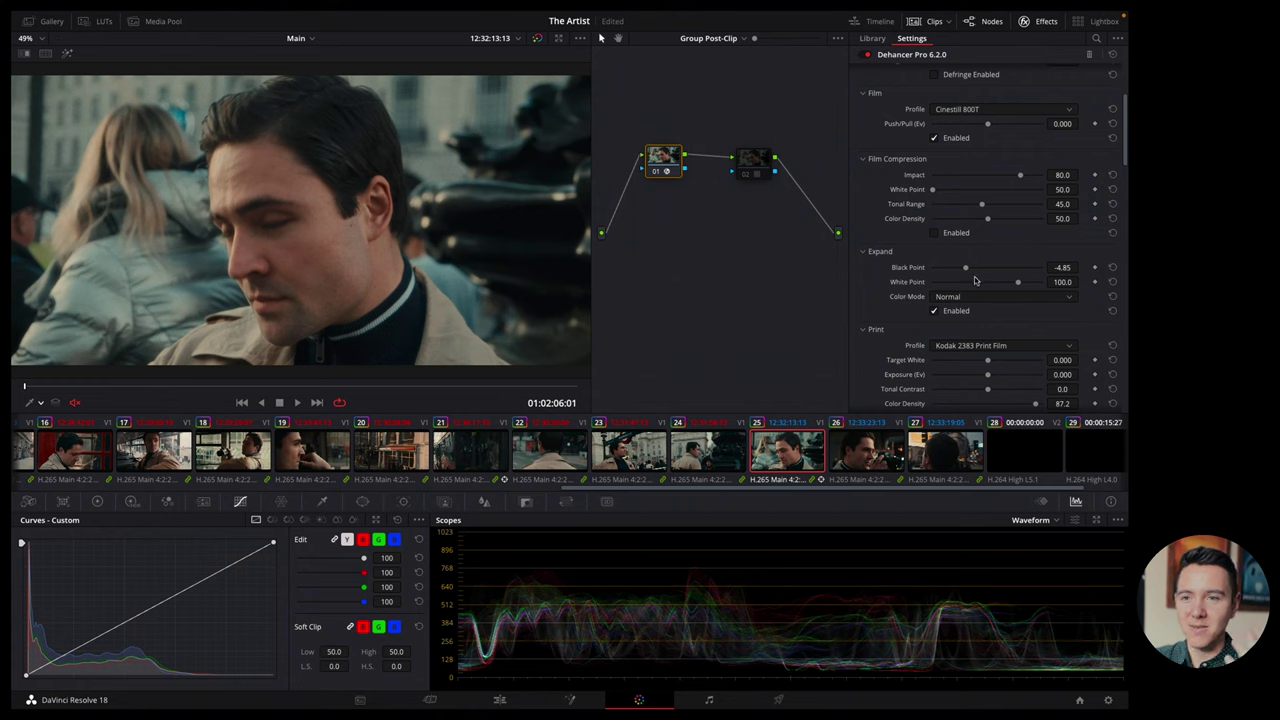
left_click_drag(966, 268, 952, 271)
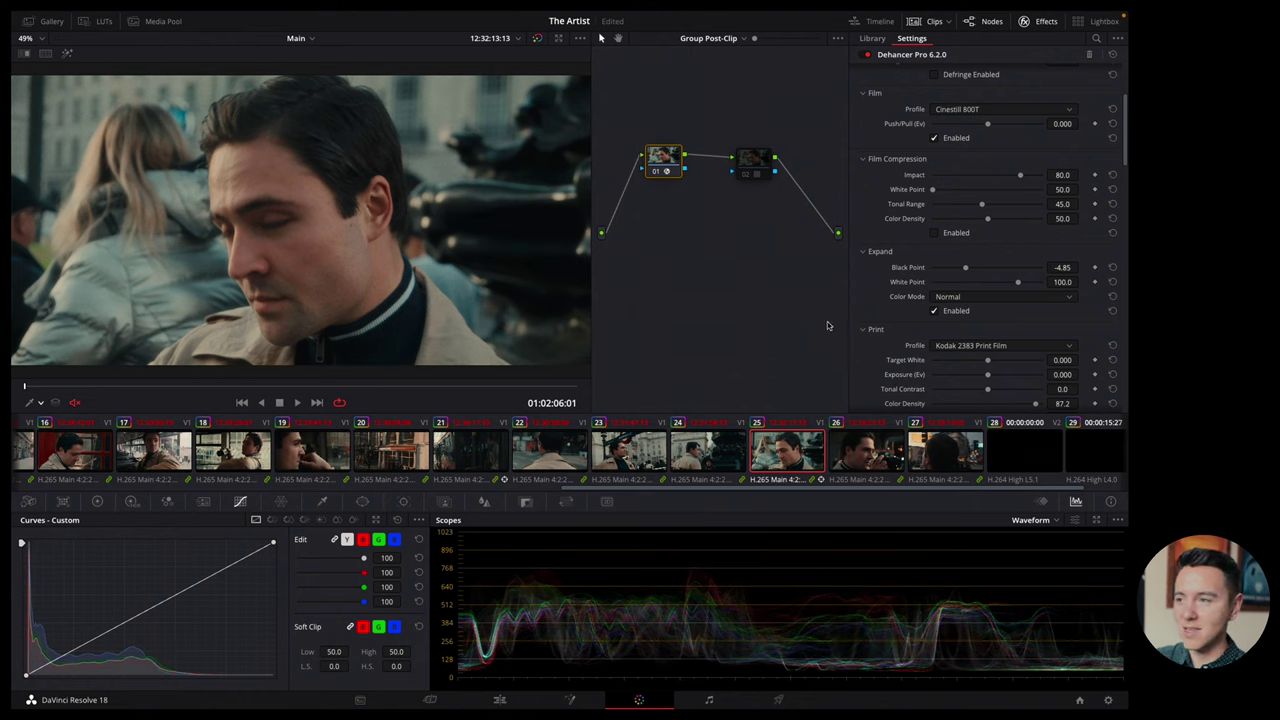
View the shot's colours on the Vectorscope, and return the scope to Waveform.
left_click(1022, 523)
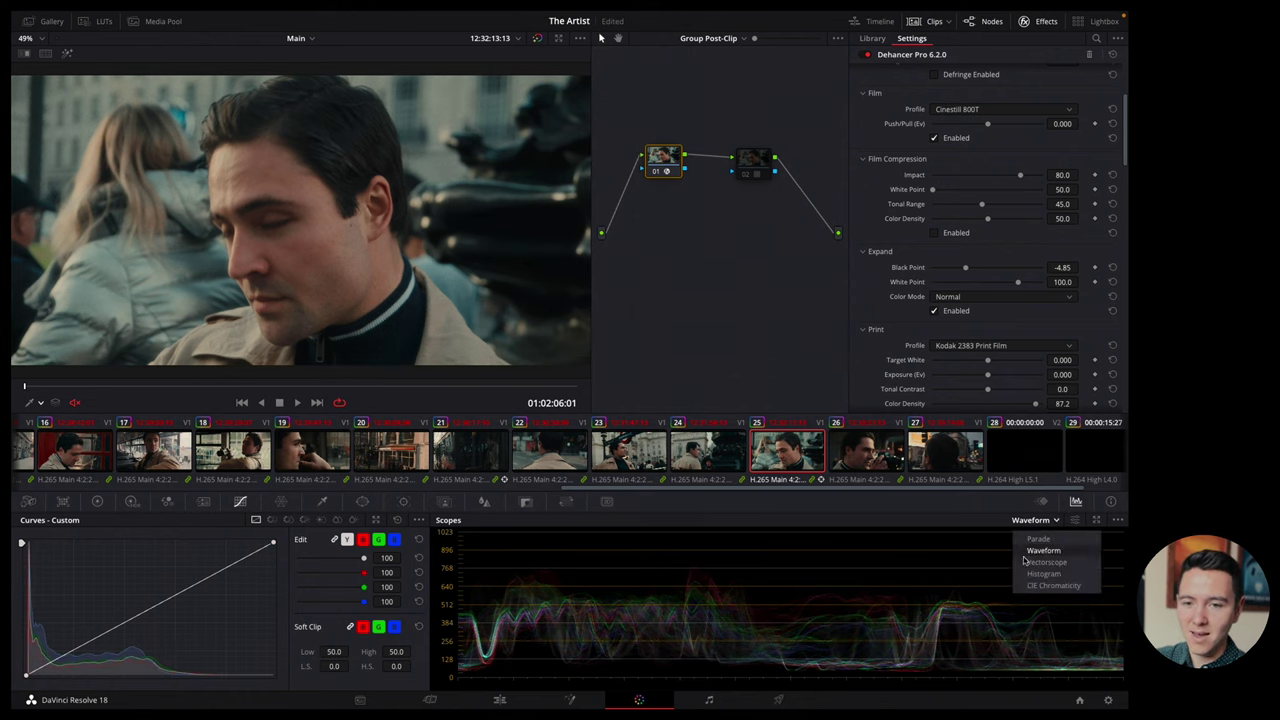
left_click(600, 607)
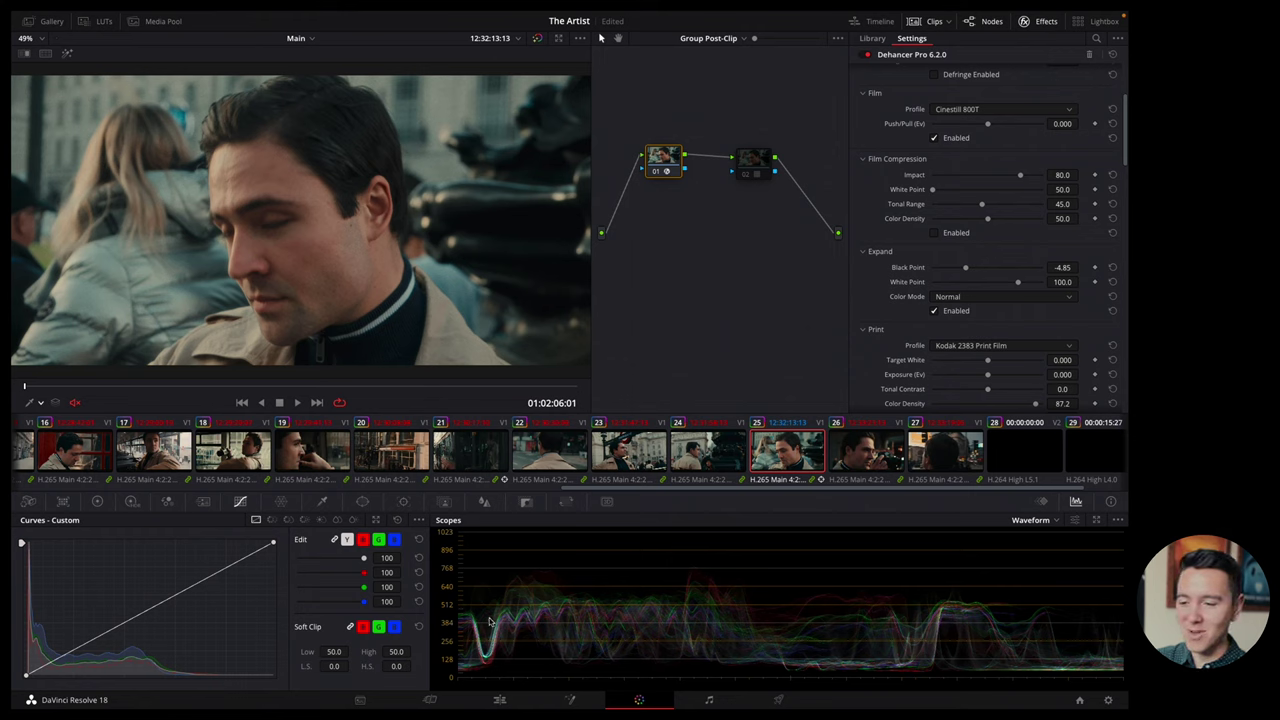
left_click(1031, 521)
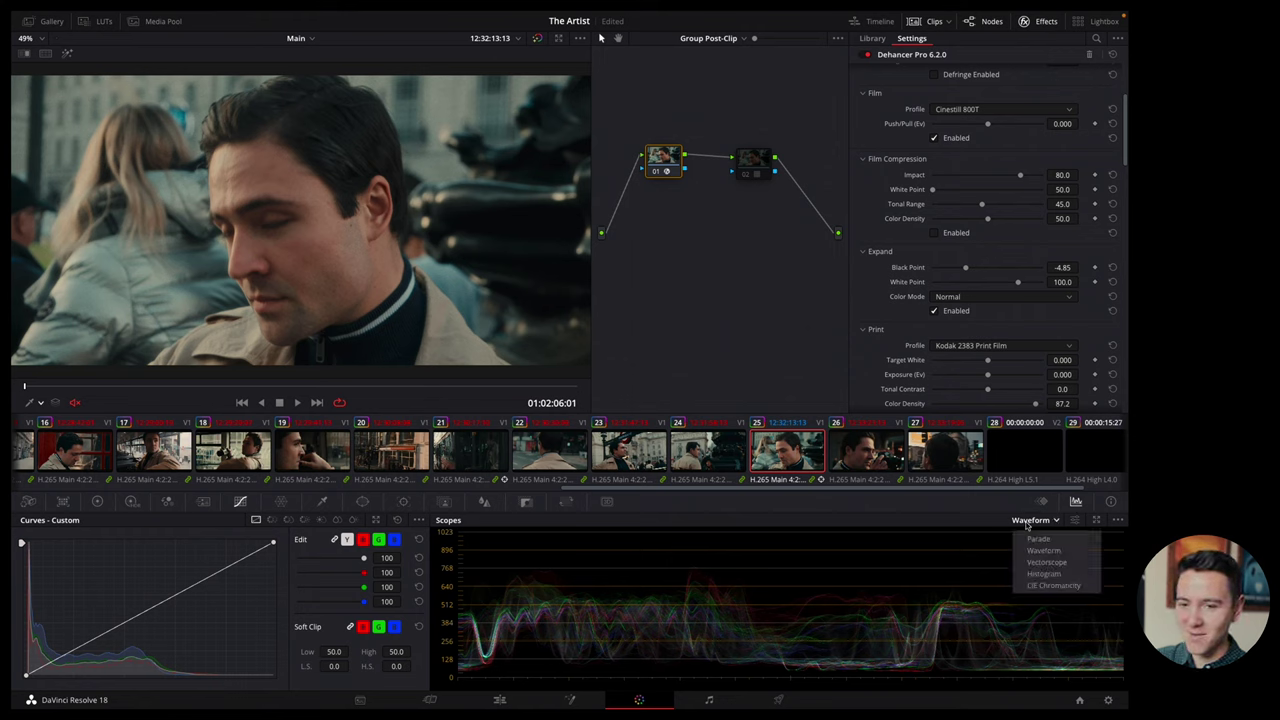
left_click(1040, 563)
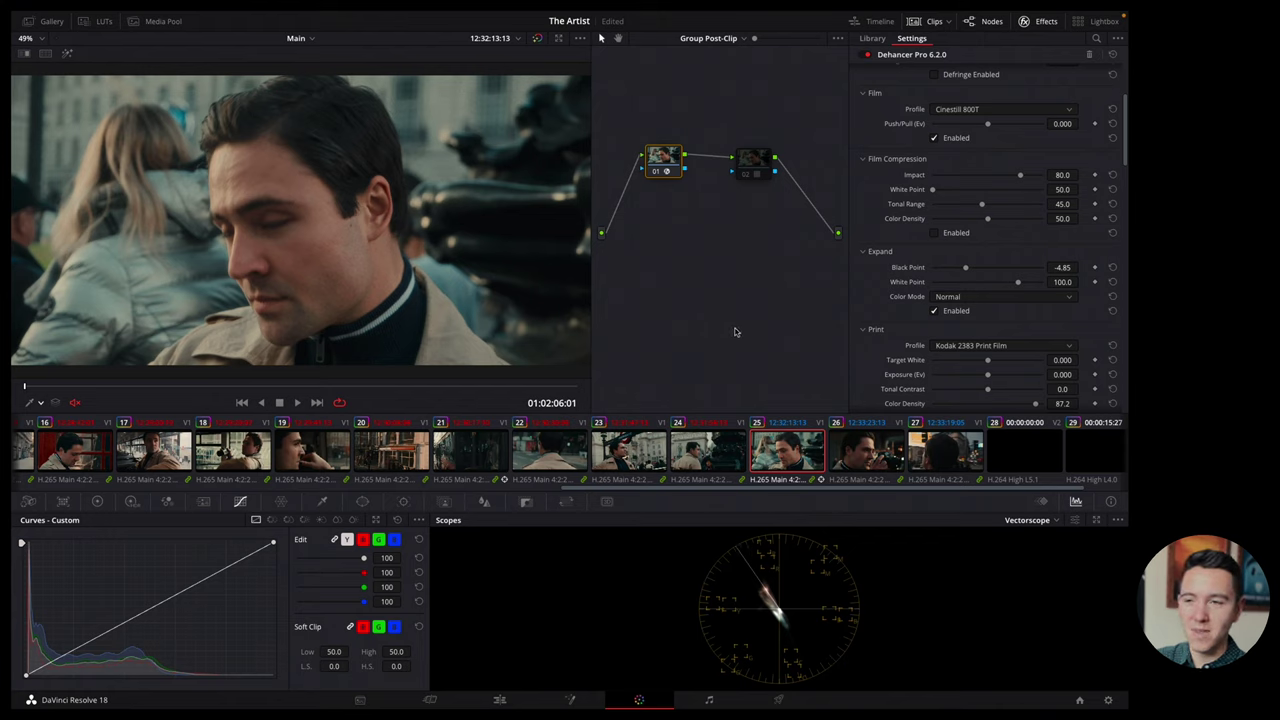
left_click(1027, 522)
left_click(1030, 550)
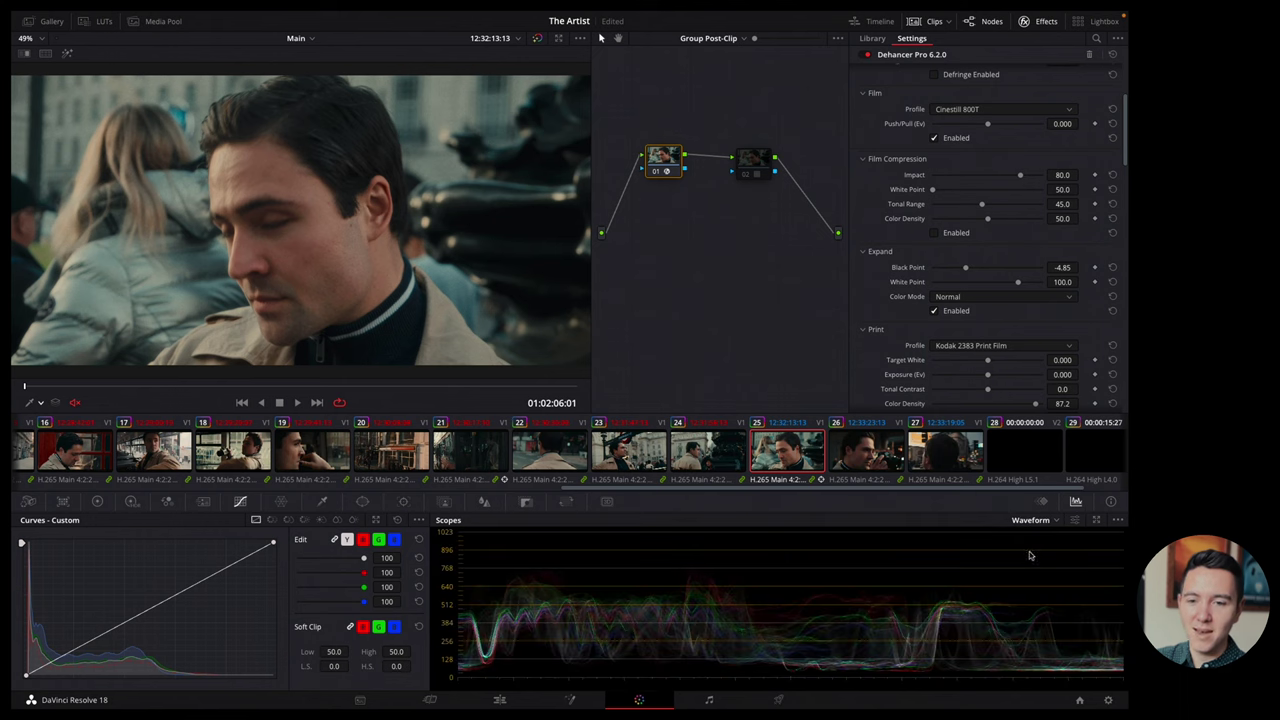
Compare the Linear print profile with Kodak 2383 Print Film, ending on Kodak 2383 Print Film.
scroll(885, 285, "down", 2)
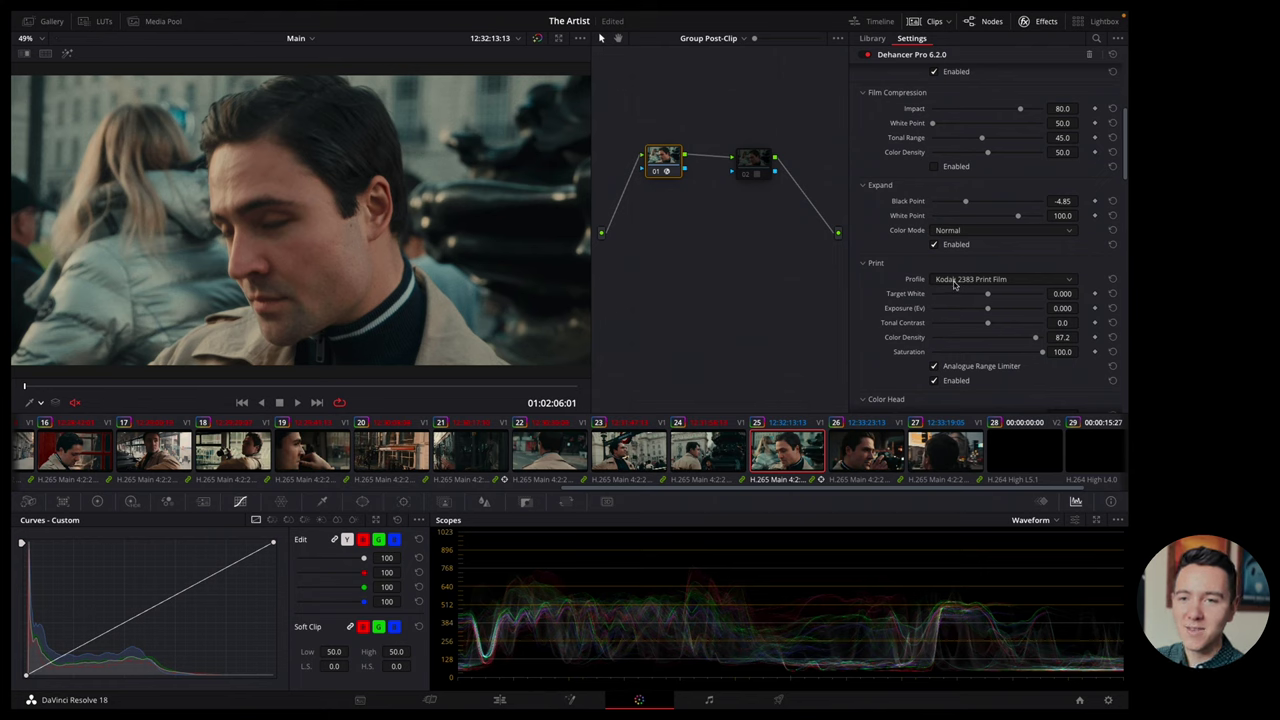
left_click(952, 284)
left_click(940, 300)
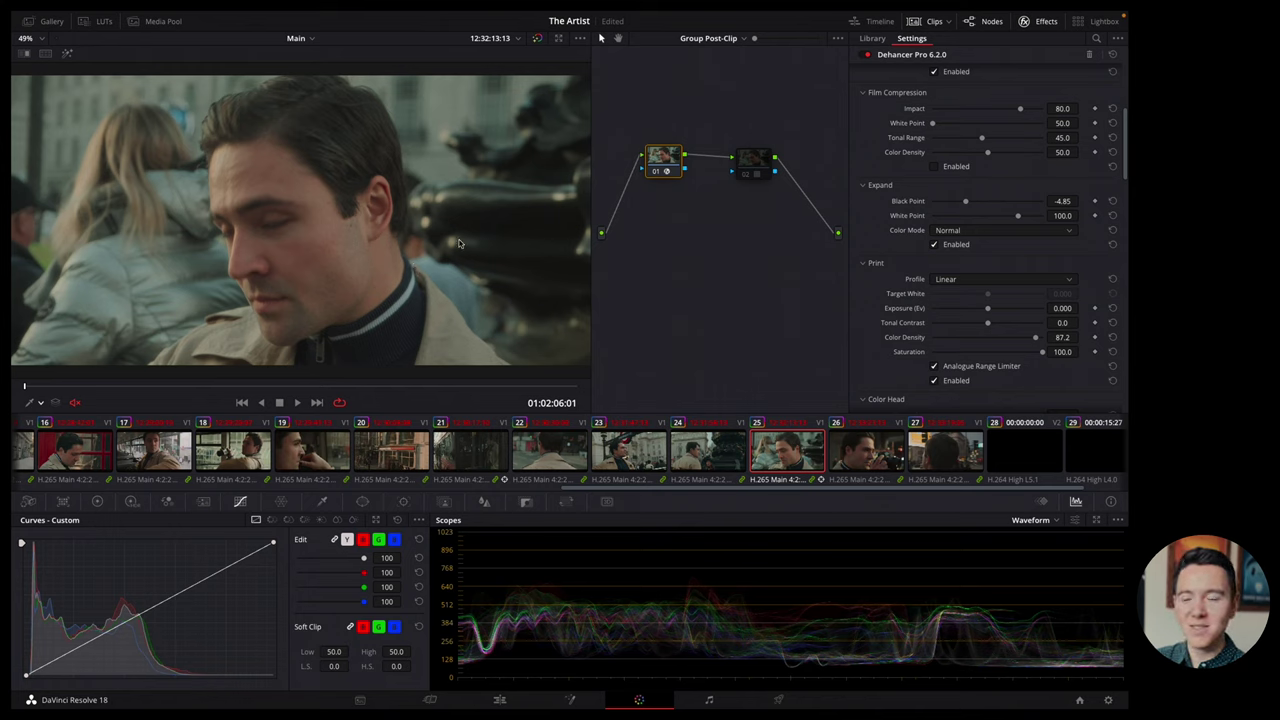
left_click(963, 283)
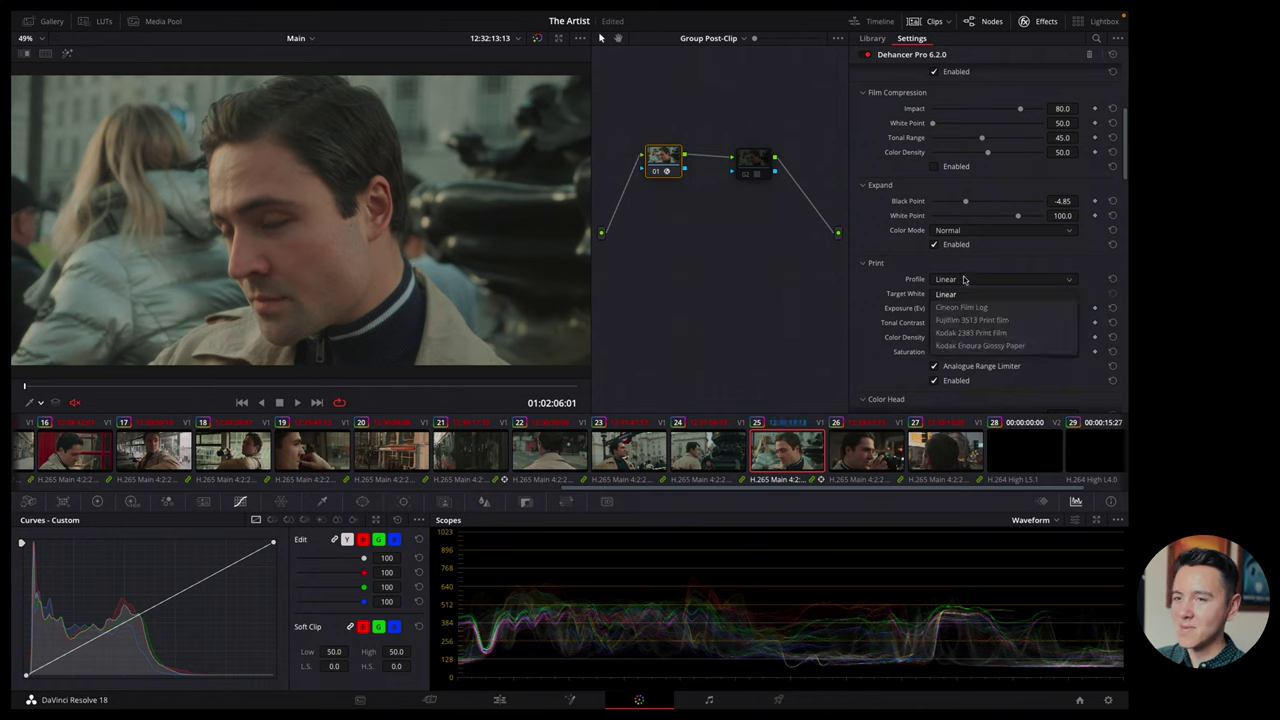
left_click(949, 336)
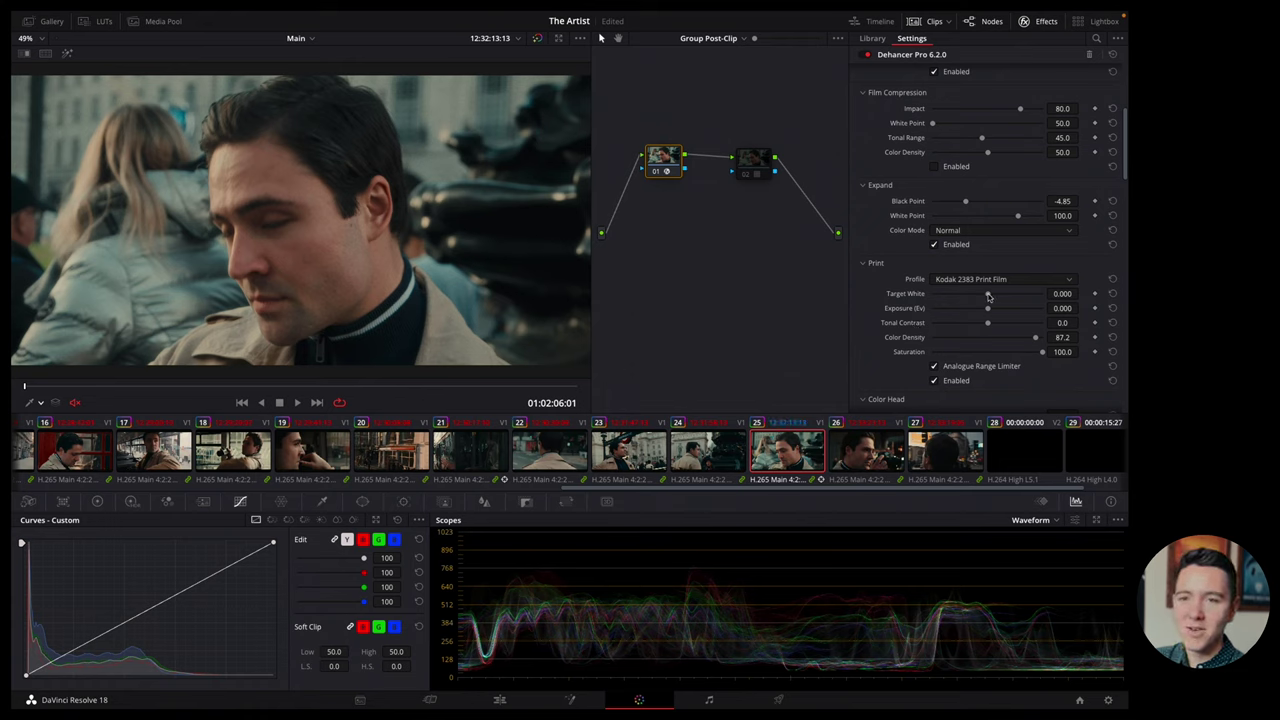
Try the print's Target White at -2.000 and reset it, and test a brighter print Exposure before settling on 0.015.
left_click_drag(988, 298, 924, 303)
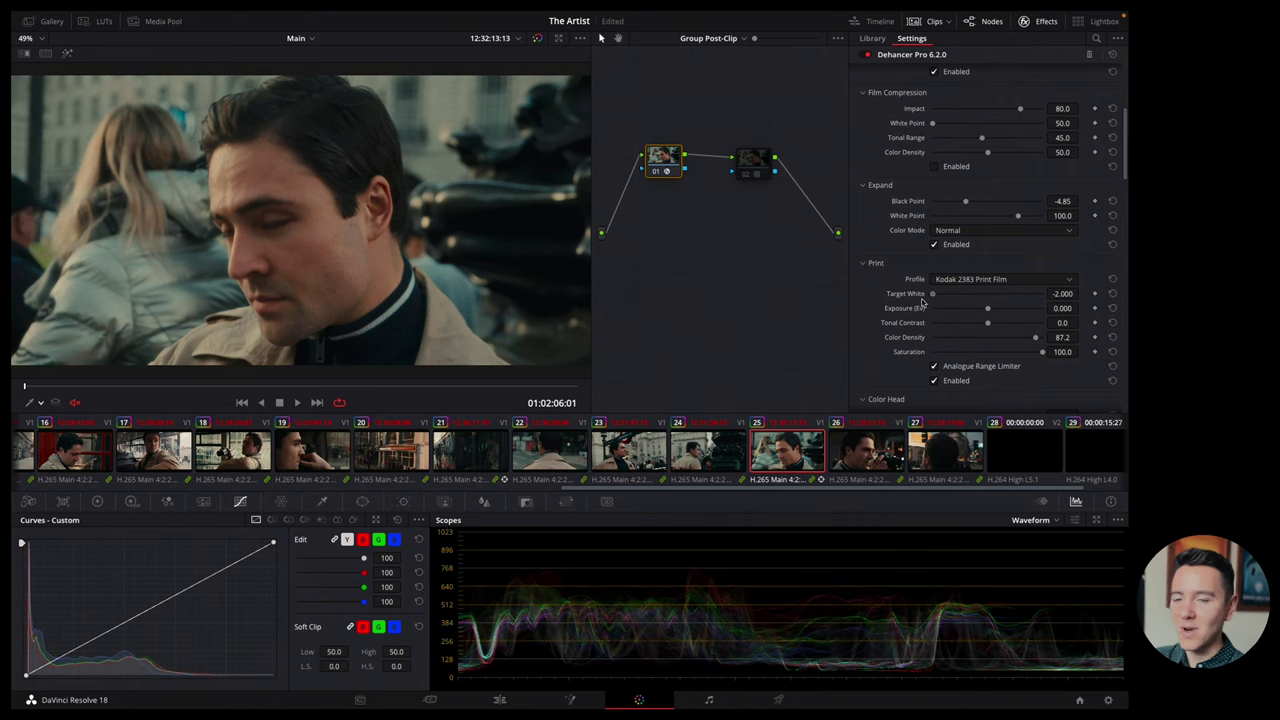
double_click(977, 296)
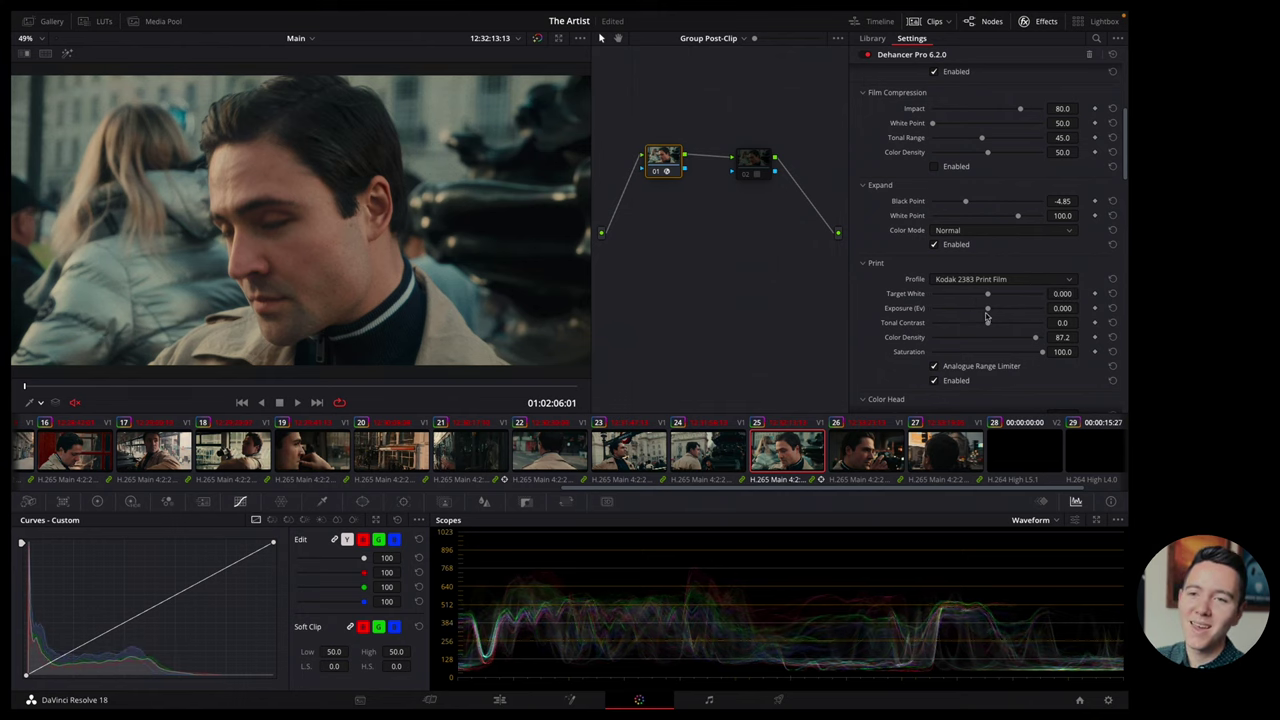
mouse_move(988, 312)
left_mouse_down()
mouse_move(966, 312)
mouse_move(1023, 313)
mouse_move(962, 310)
mouse_move(995, 311)
left_mouse_up()
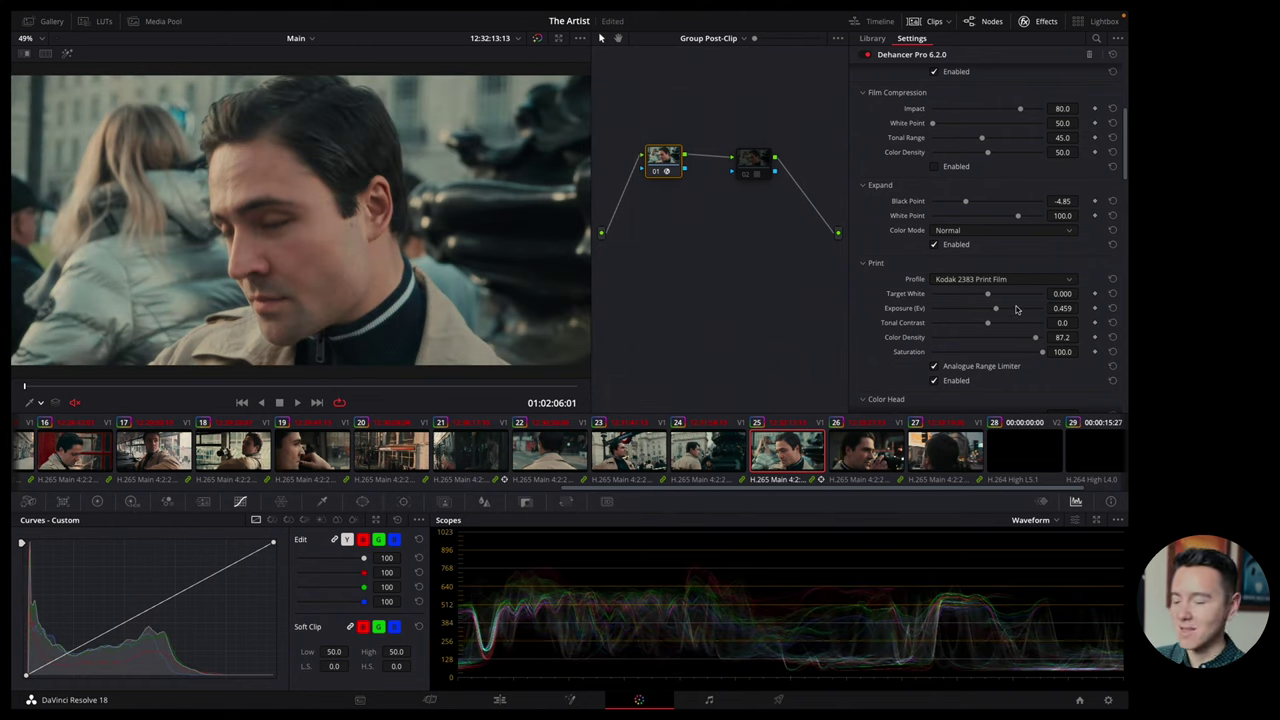
scroll(1016, 310, "down", 5)
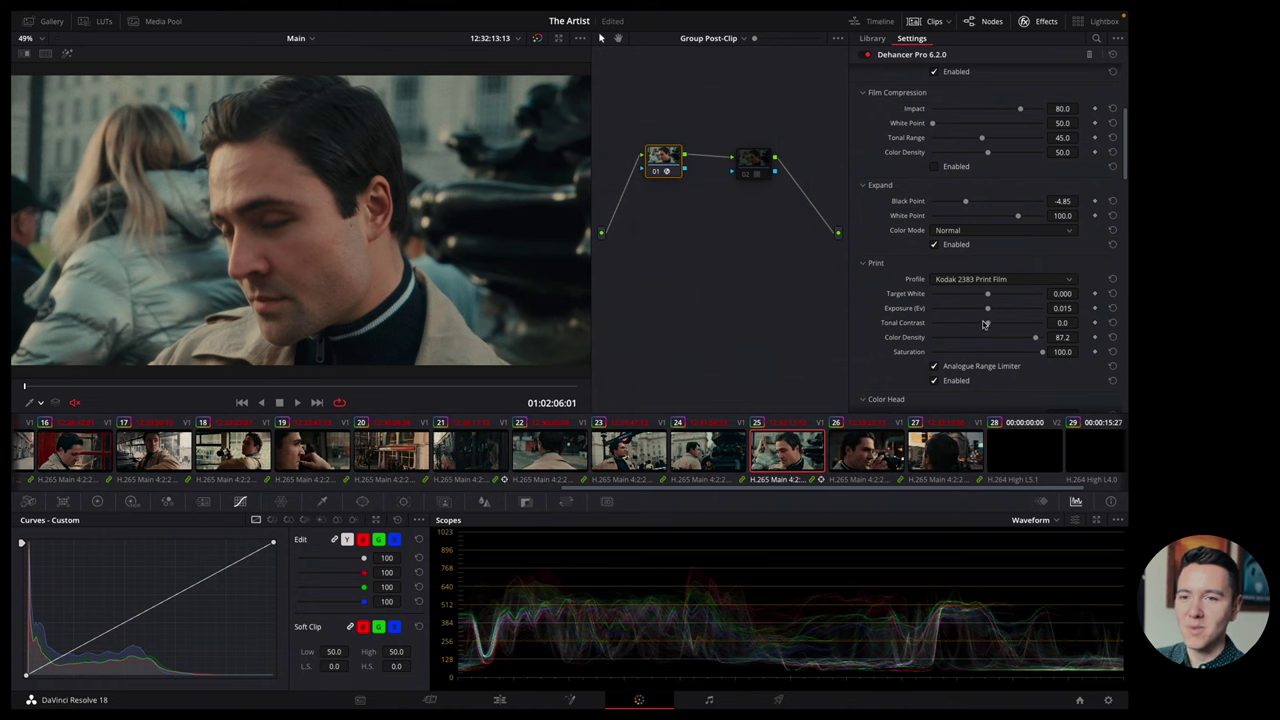
Try the print's Tonal Contrast at about 19.9 and return it to 0.0.
scroll(986, 325, "down", 4)
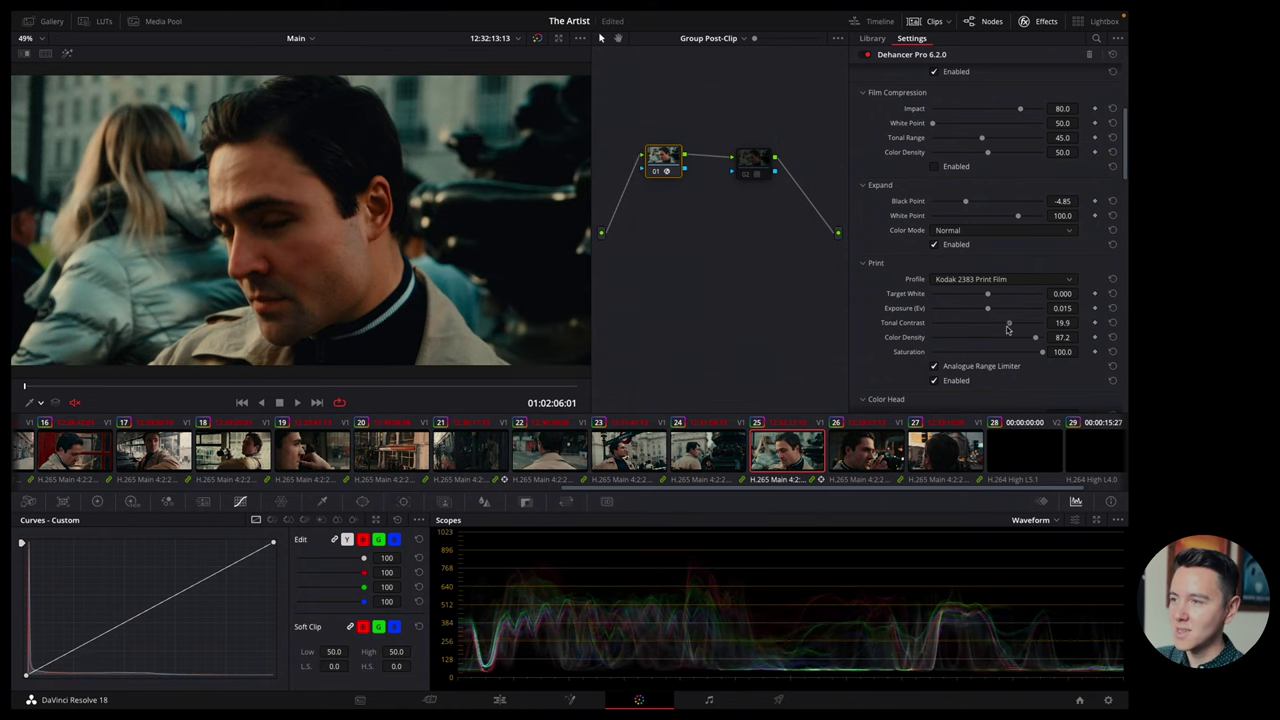
scroll(986, 325, "up", 8)
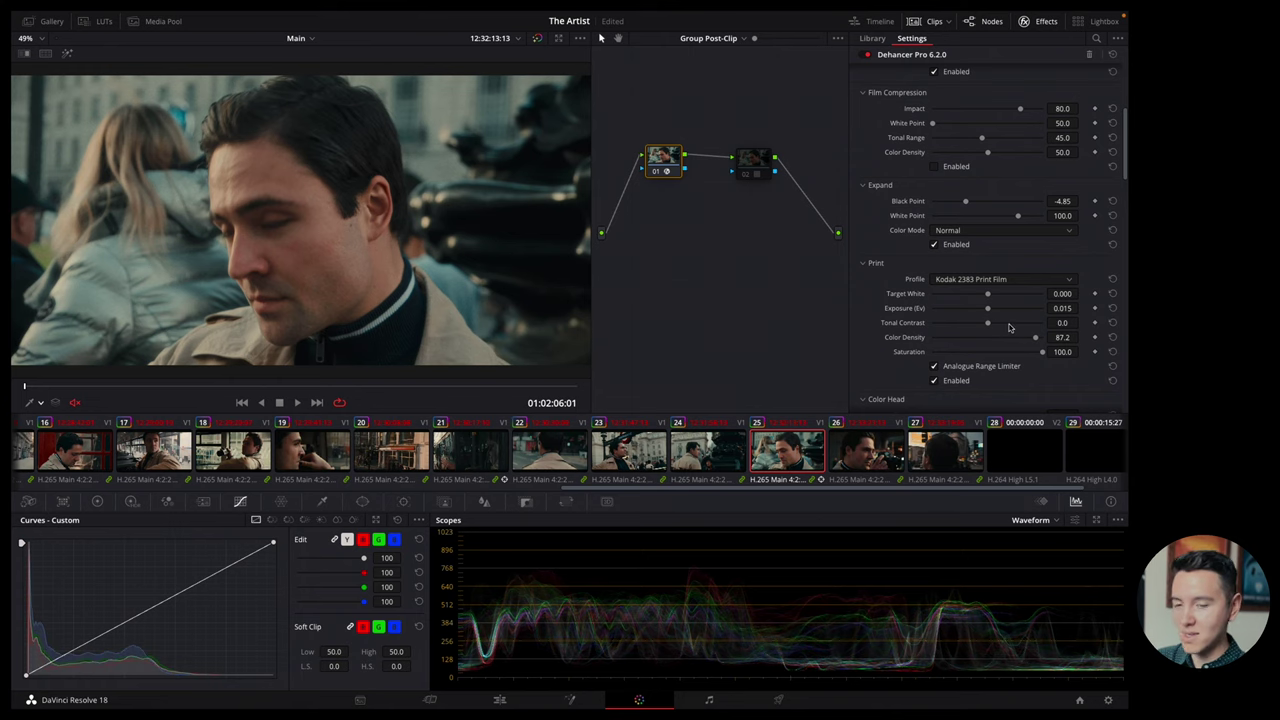
Set the print's Color Density to about 82.0 and Saturation to about 79.3, leaving the Analogue Range Limiter enabled.
left_click_drag(1012, 340, 1045, 344)
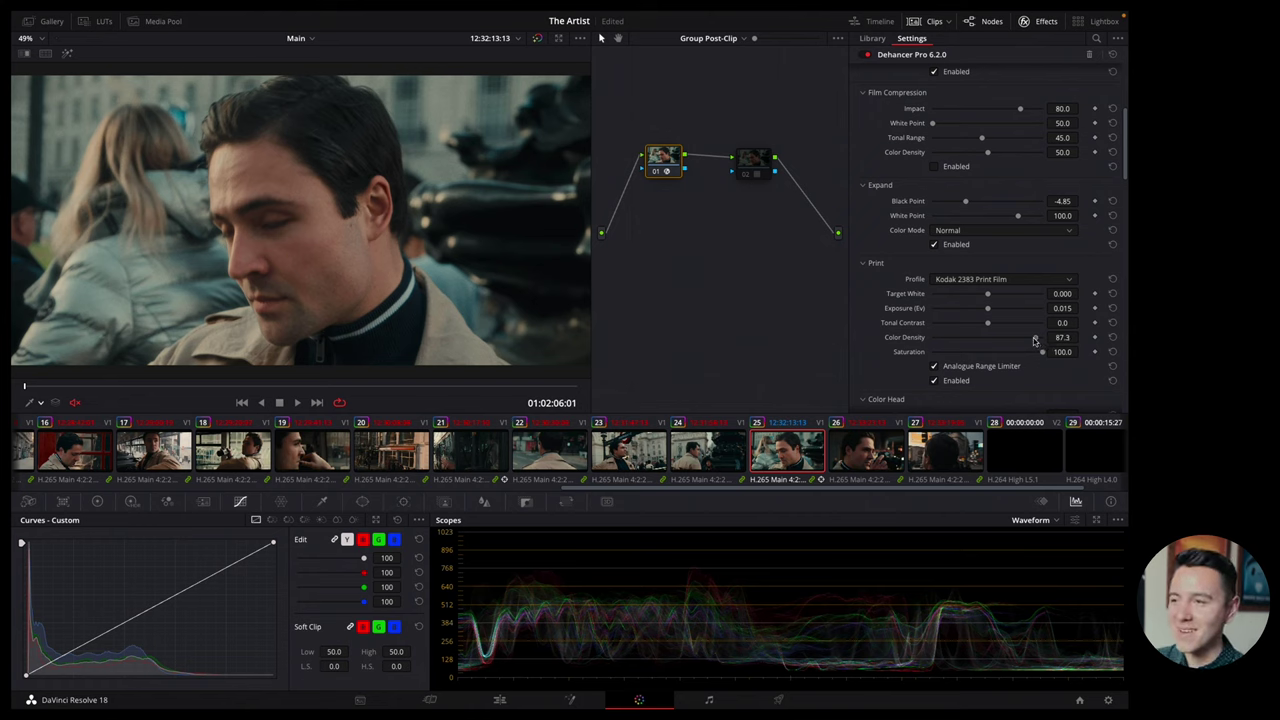
mouse_move(1036, 338)
left_mouse_down()
mouse_move(973, 343)
mouse_move(1030, 349)
mouse_move(900, 342)
mouse_move(1033, 352)
left_mouse_up()
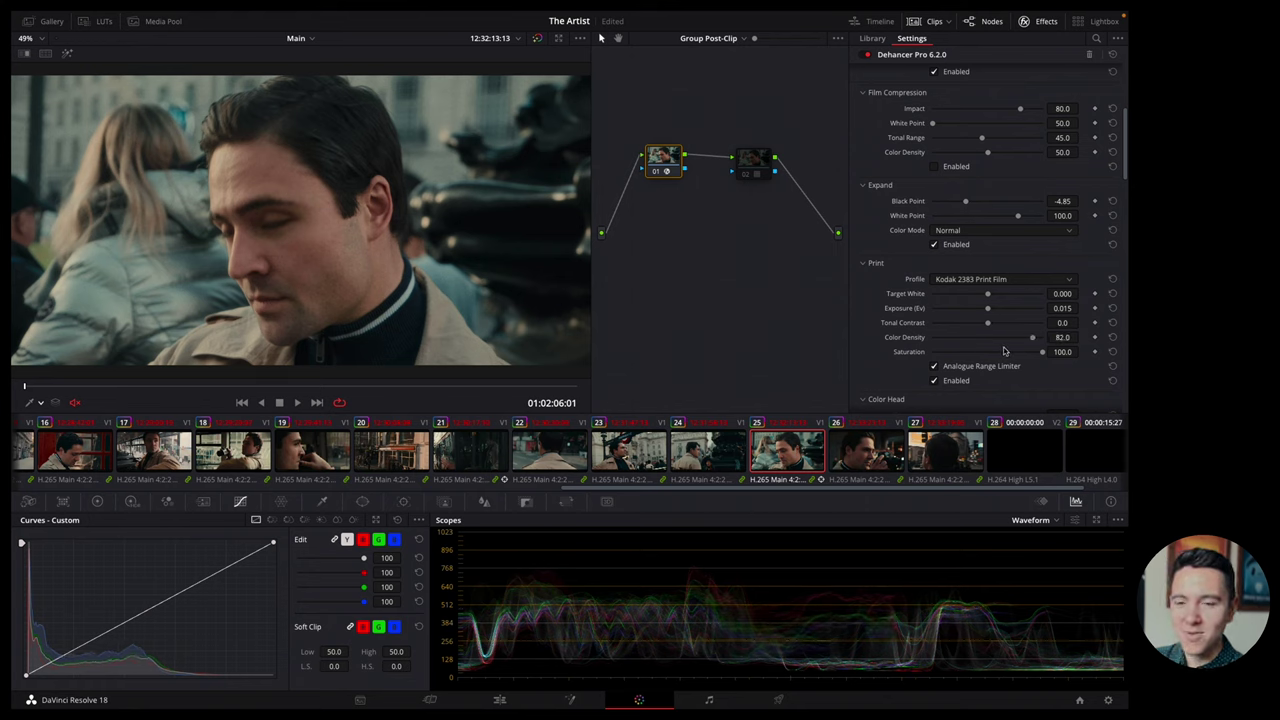
left_click(934, 366)
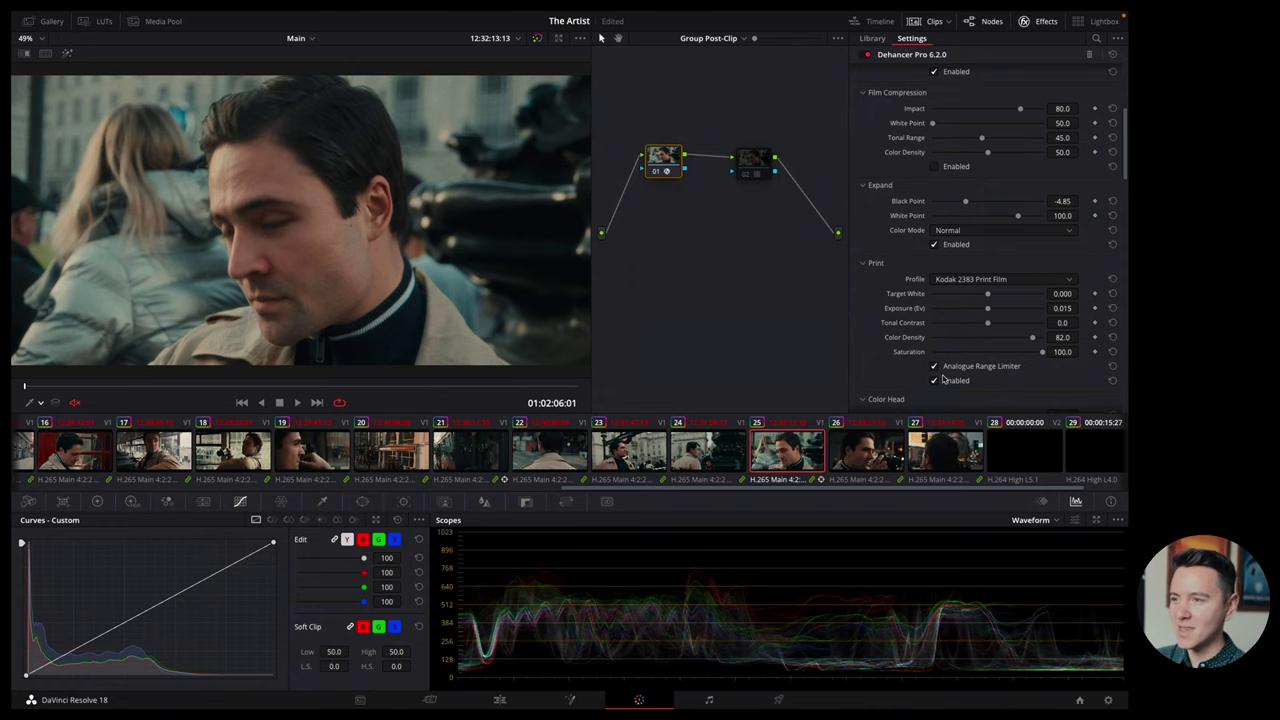
mouse_move(1040, 352)
left_mouse_down()
mouse_move(912, 360)
mouse_move(1046, 364)
left_mouse_up()
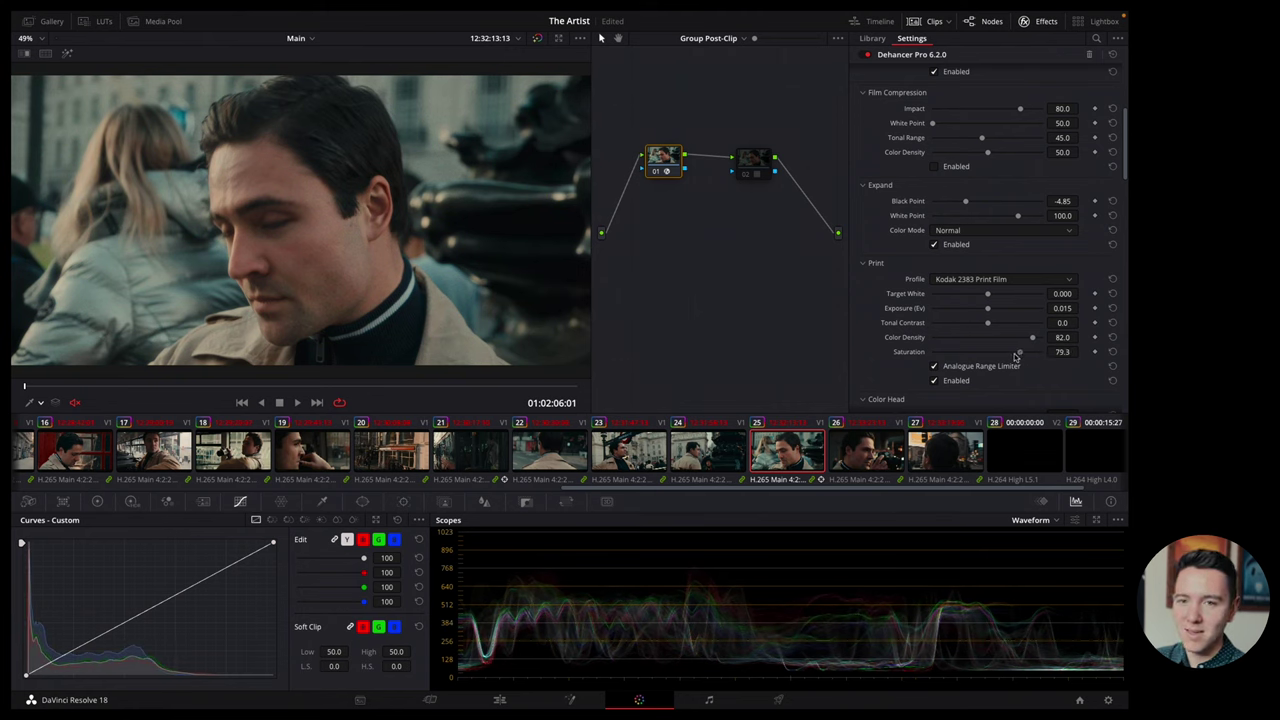
Test the print's Saturation and Color Density at low values, settling on Saturation 100.0 and Color Density 84.1.
left_click_drag(1017, 356, 895, 360)
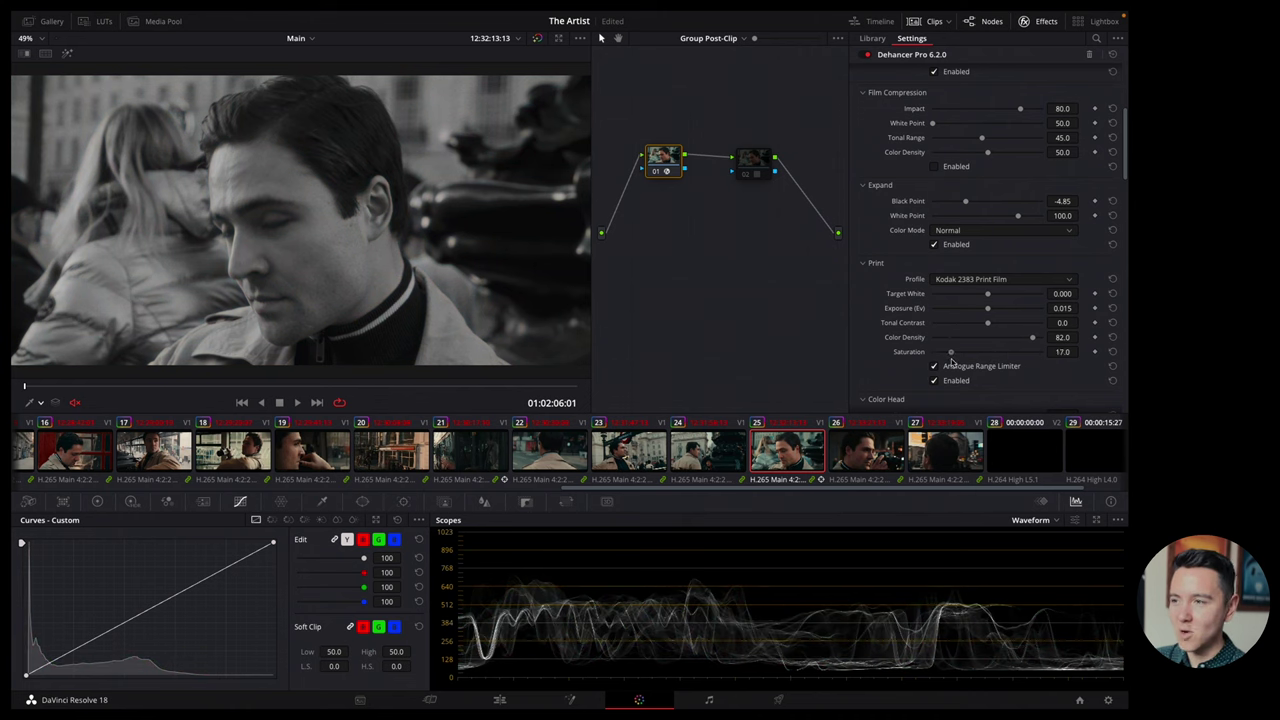
double_click(1058, 356)
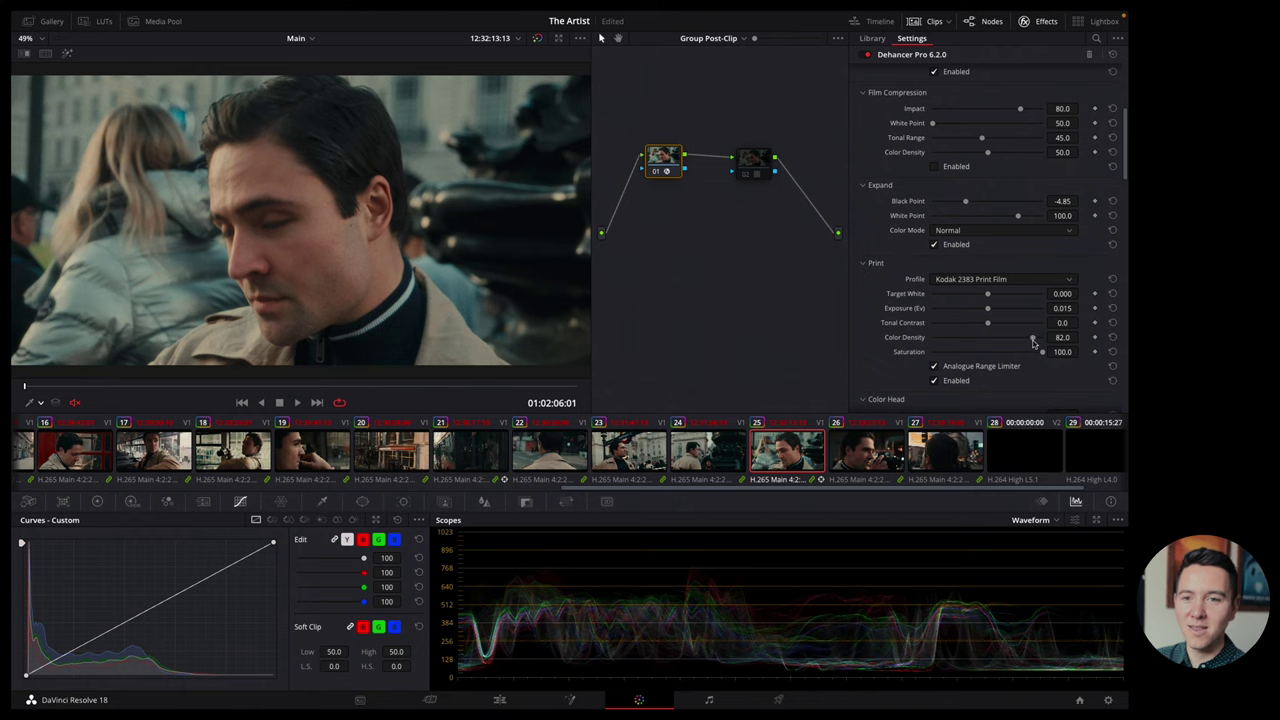
left_click_drag(1034, 343, 904, 342)
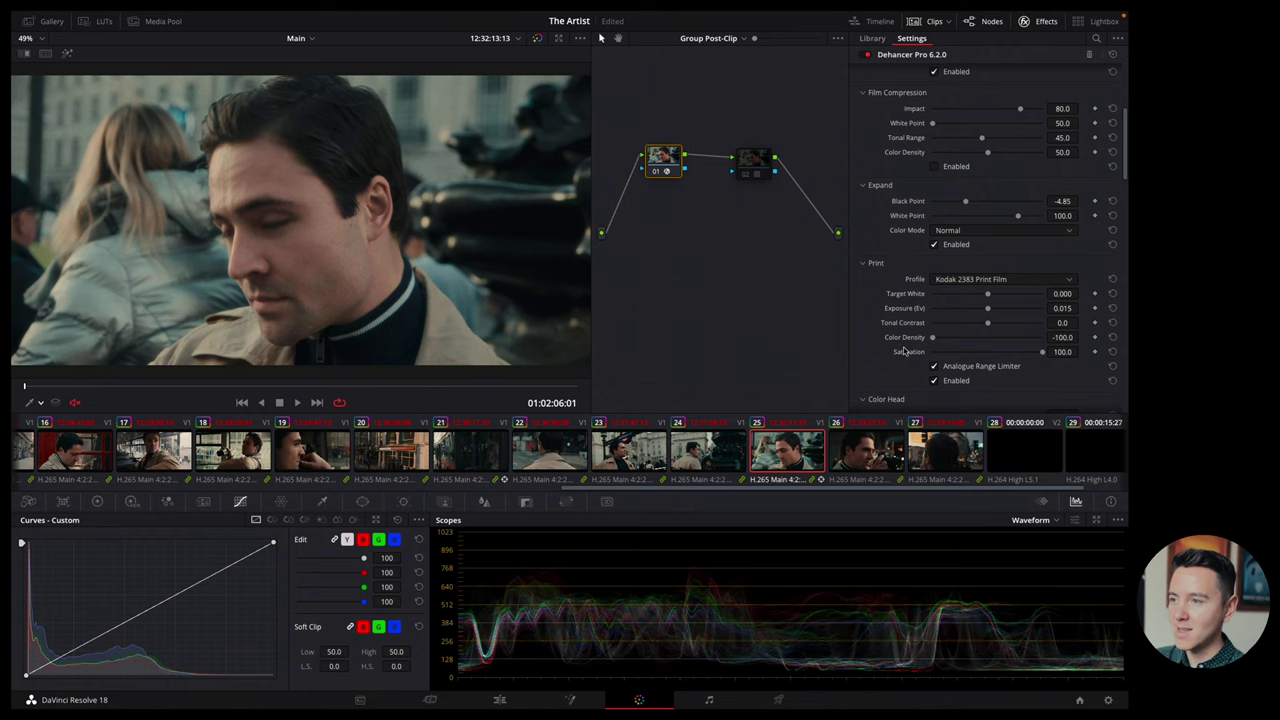
left_click(1032, 340)
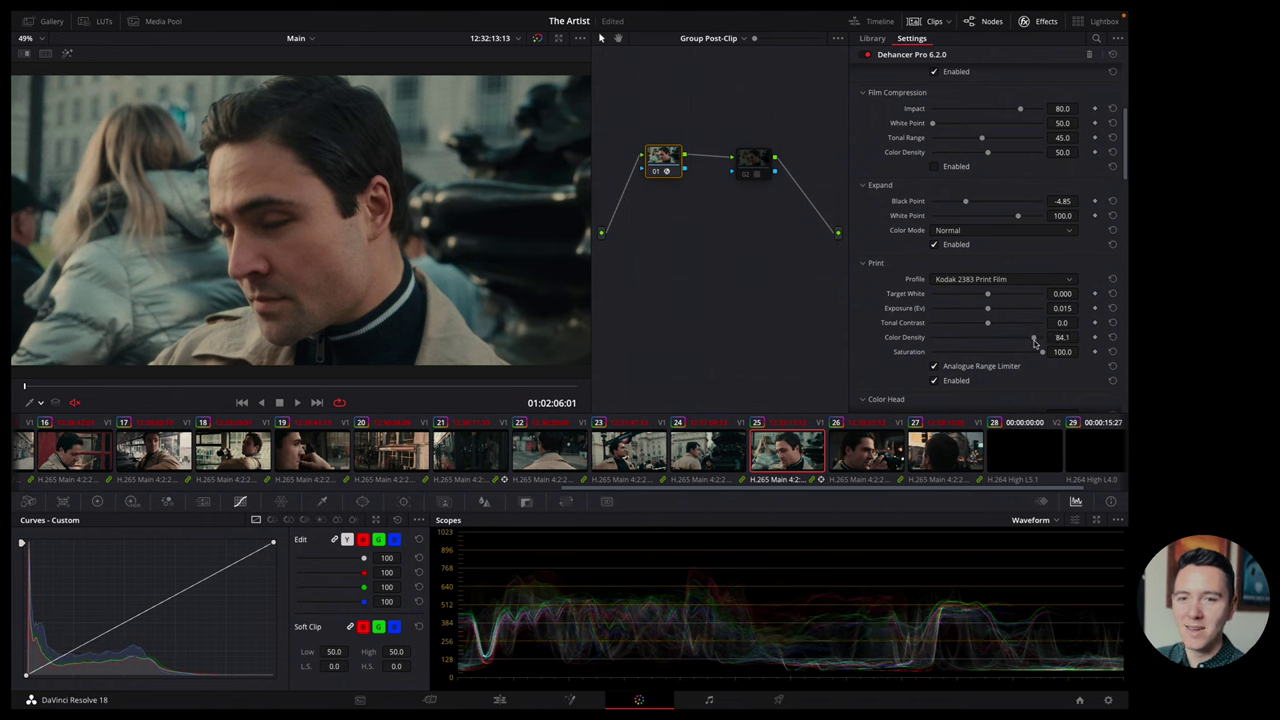
Try the Color Head with Yellow-Blue 1.9, Magenta-Green 0.3 and Cyan-Red -2.4, and switch it back off.
scroll(1003, 357, "down", 5)
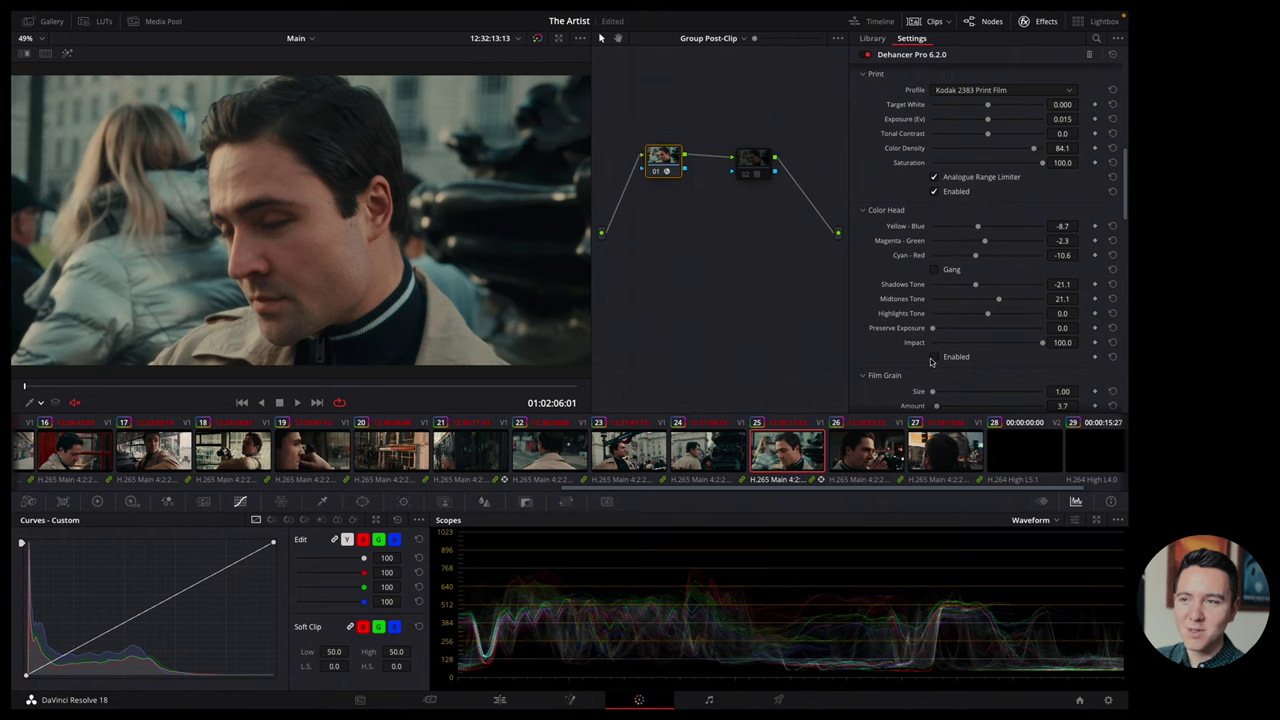
left_click(981, 227)
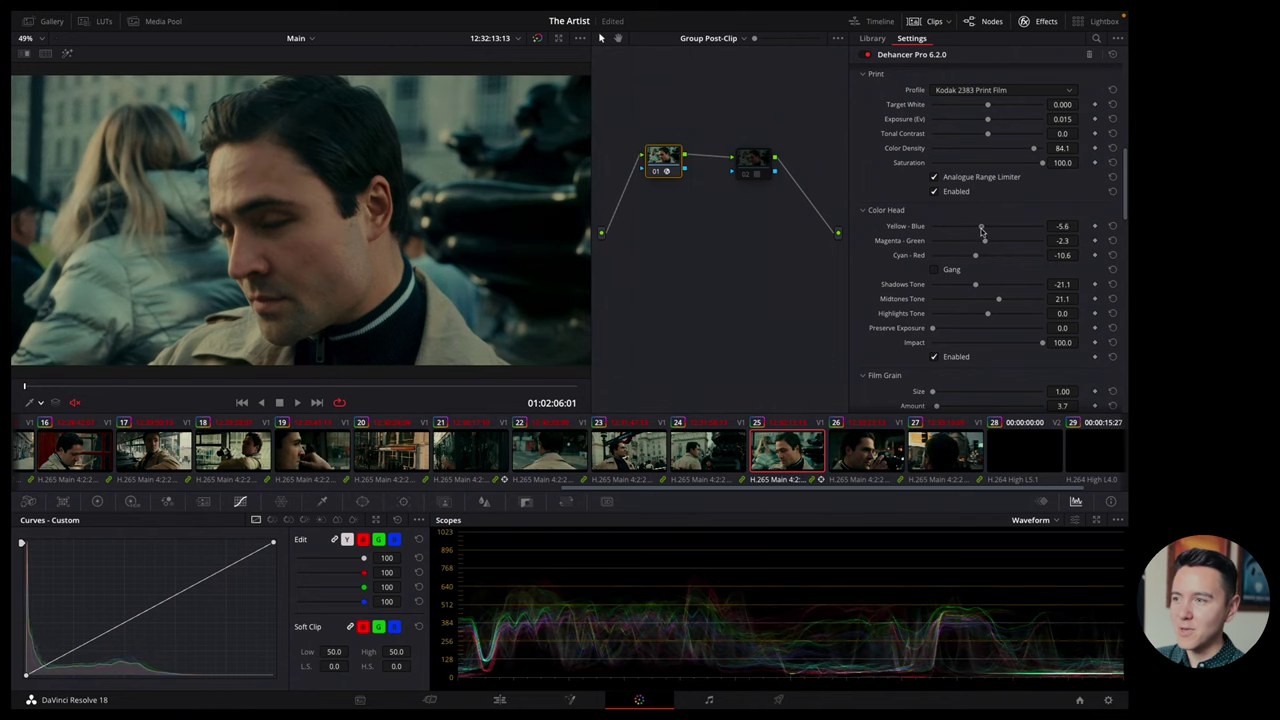
left_click(981, 242)
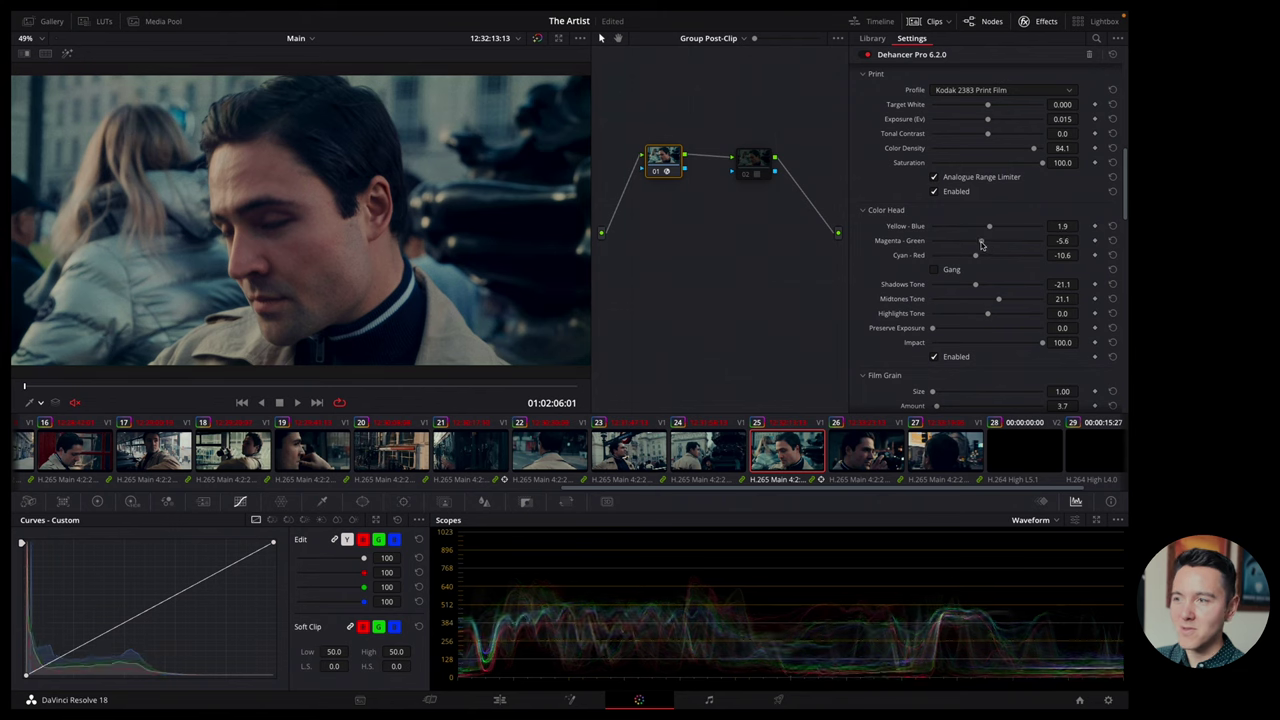
left_click_drag(981, 242, 984, 257)
left_click(979, 255)
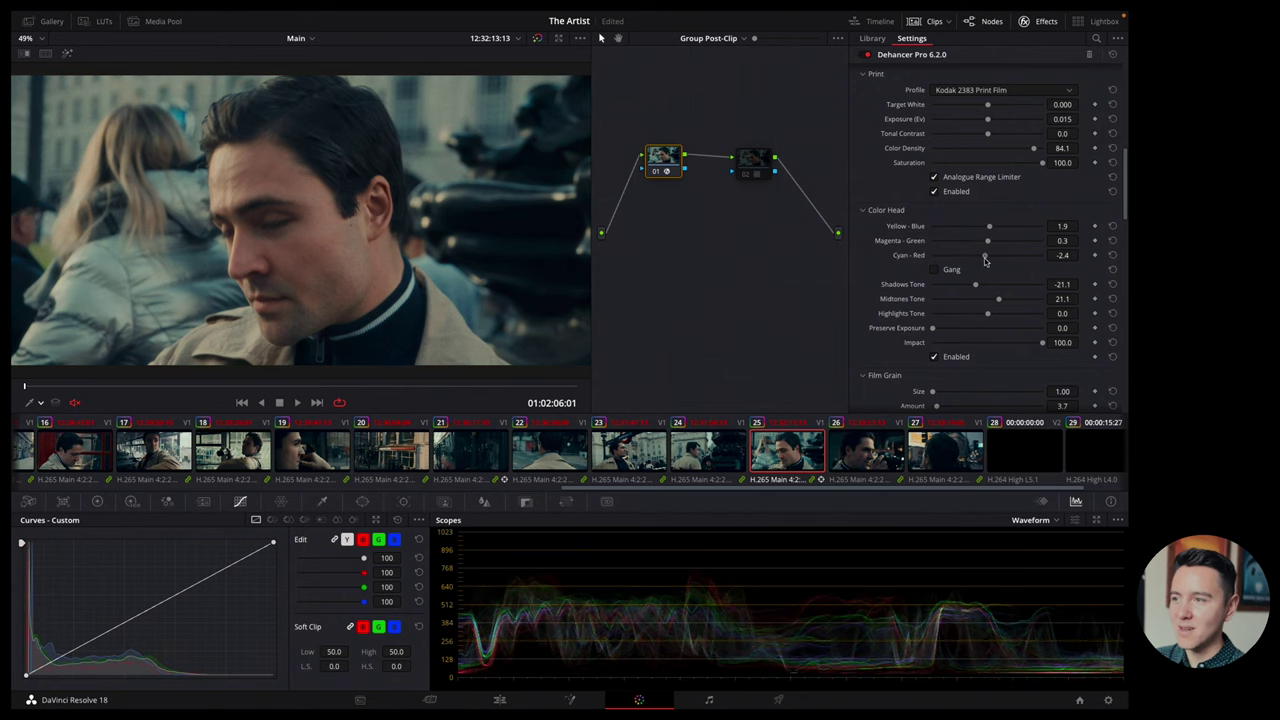
left_click(934, 357)
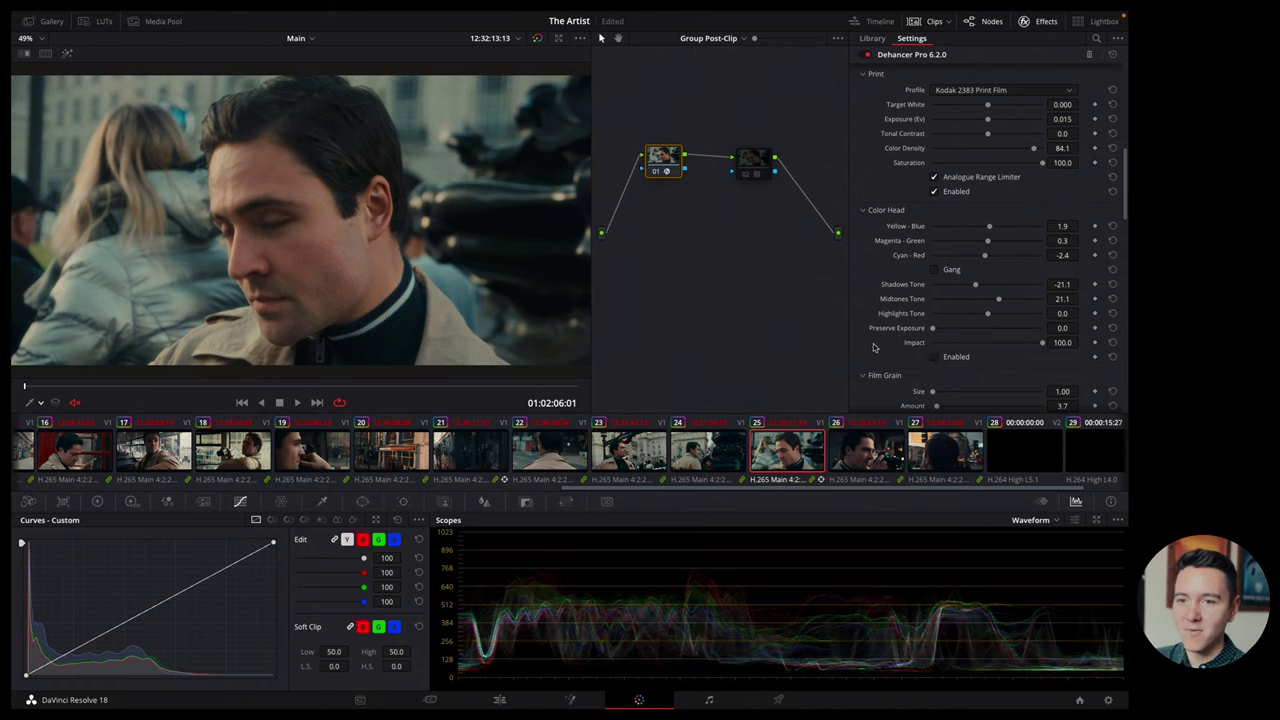
Try the Film Grain Size at 12.00, return it to 1.00, and view the clip at 100%.
scroll(900, 300, "down", 3)
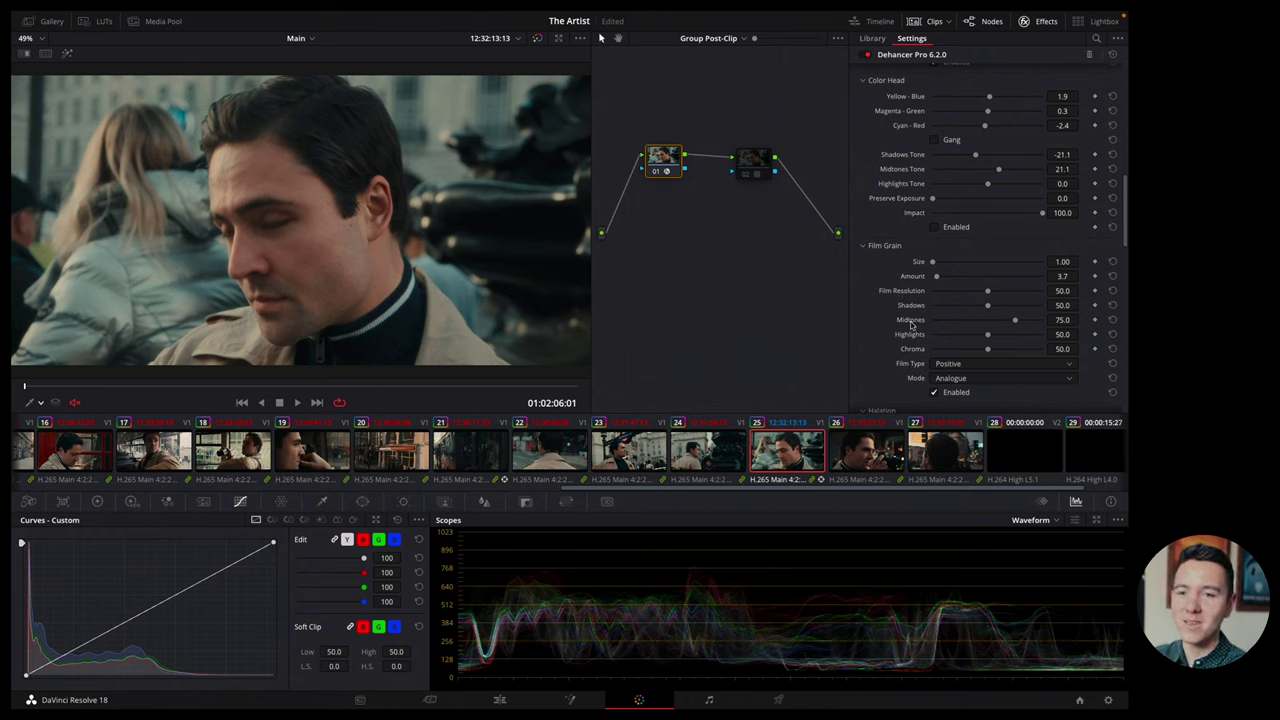
scroll(938, 349, "down", 2)
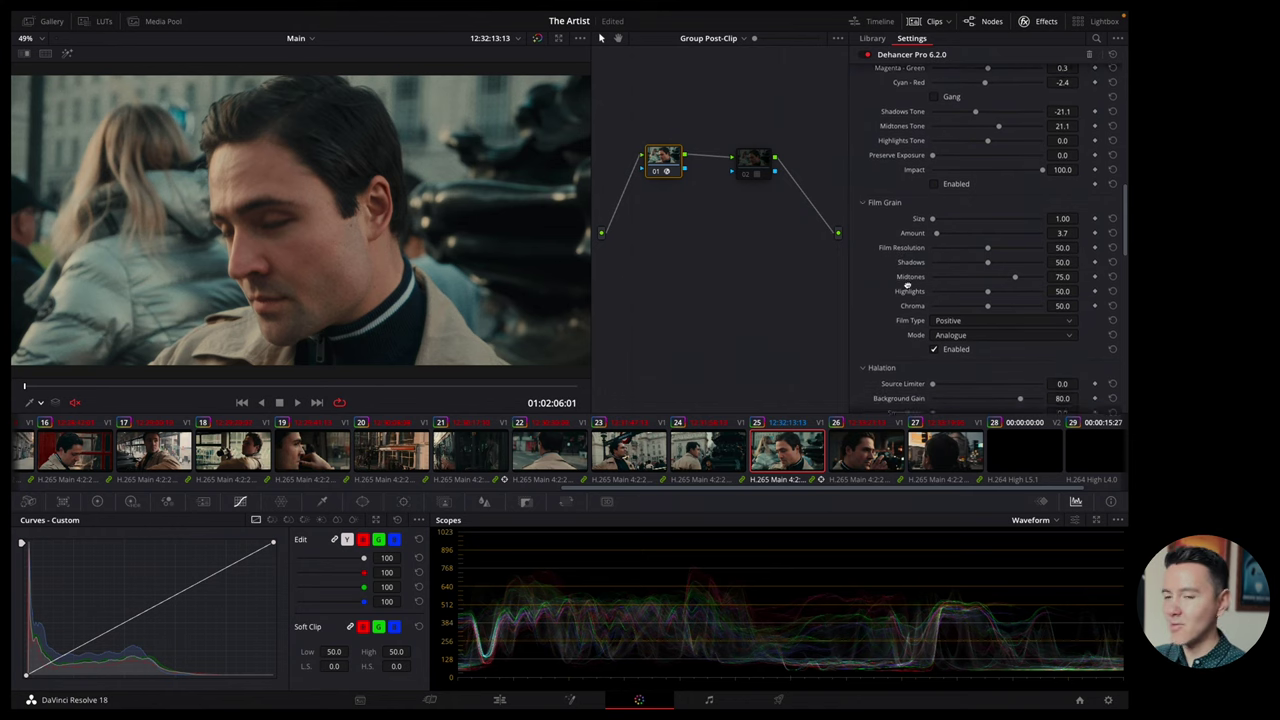
left_click(30, 38)
left_click(946, 210)
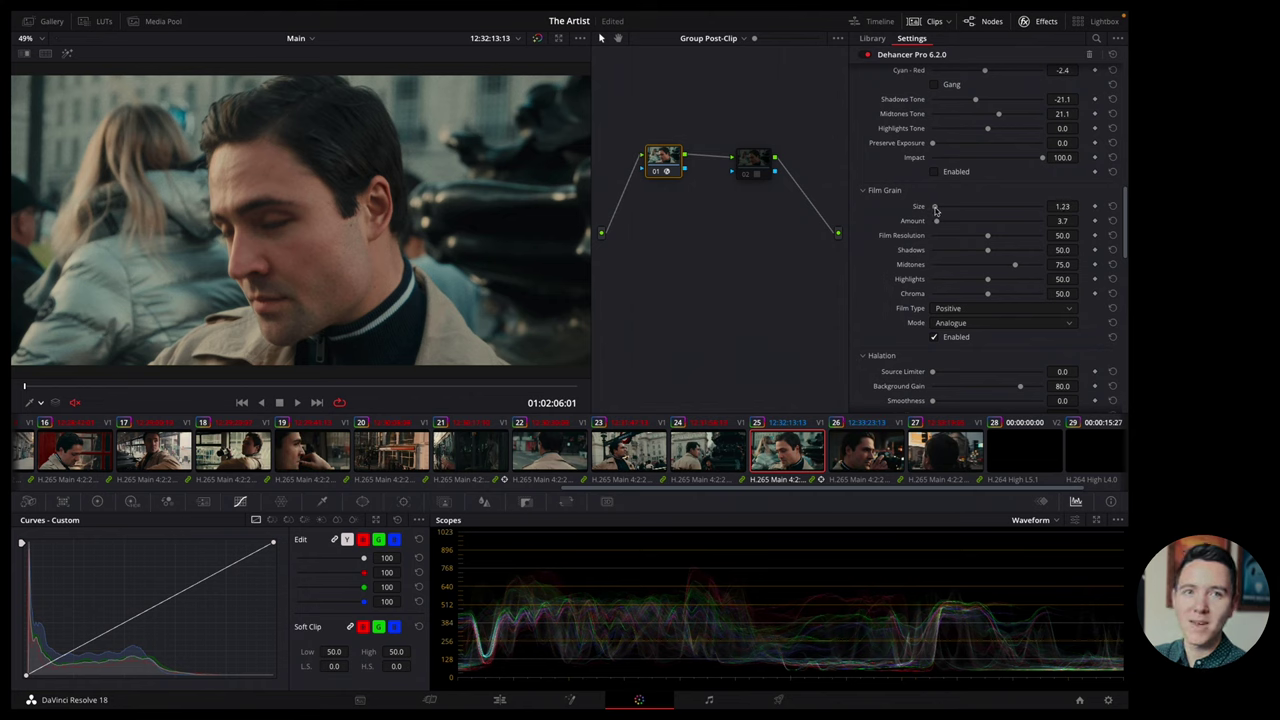
left_click_drag(936, 210, 1055, 226)
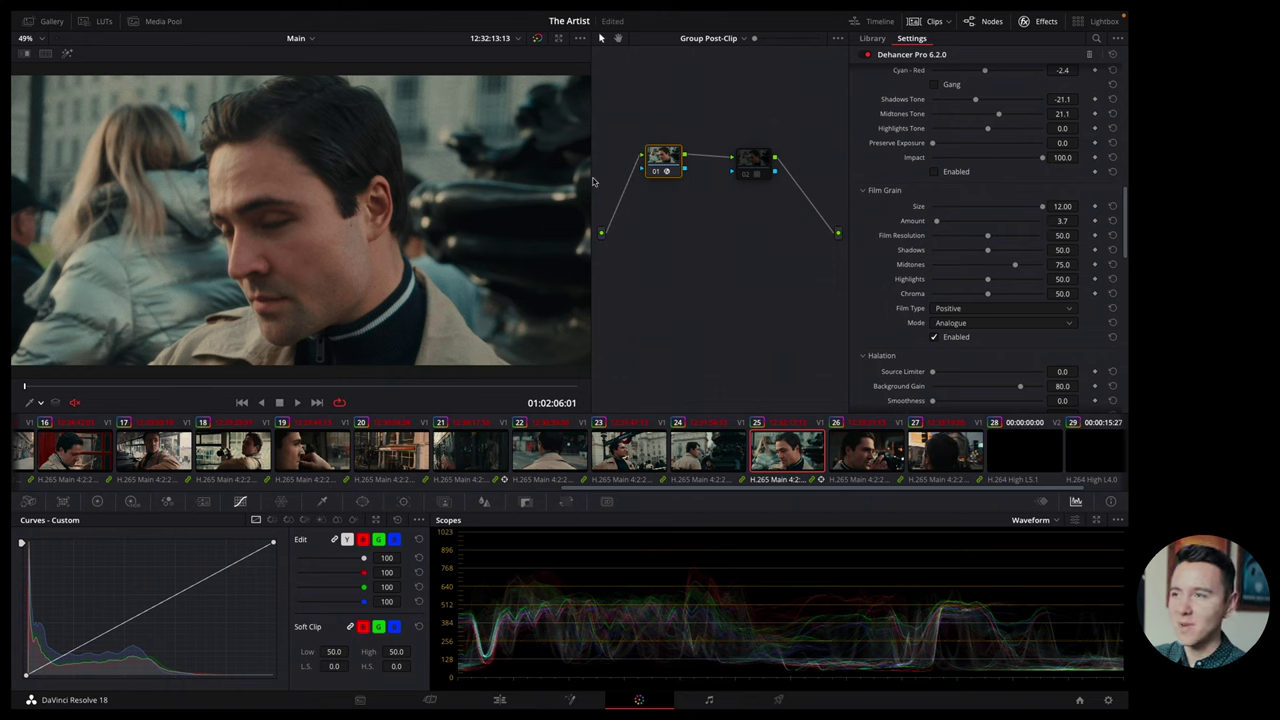
left_click(28, 38)
left_click(40, 127)
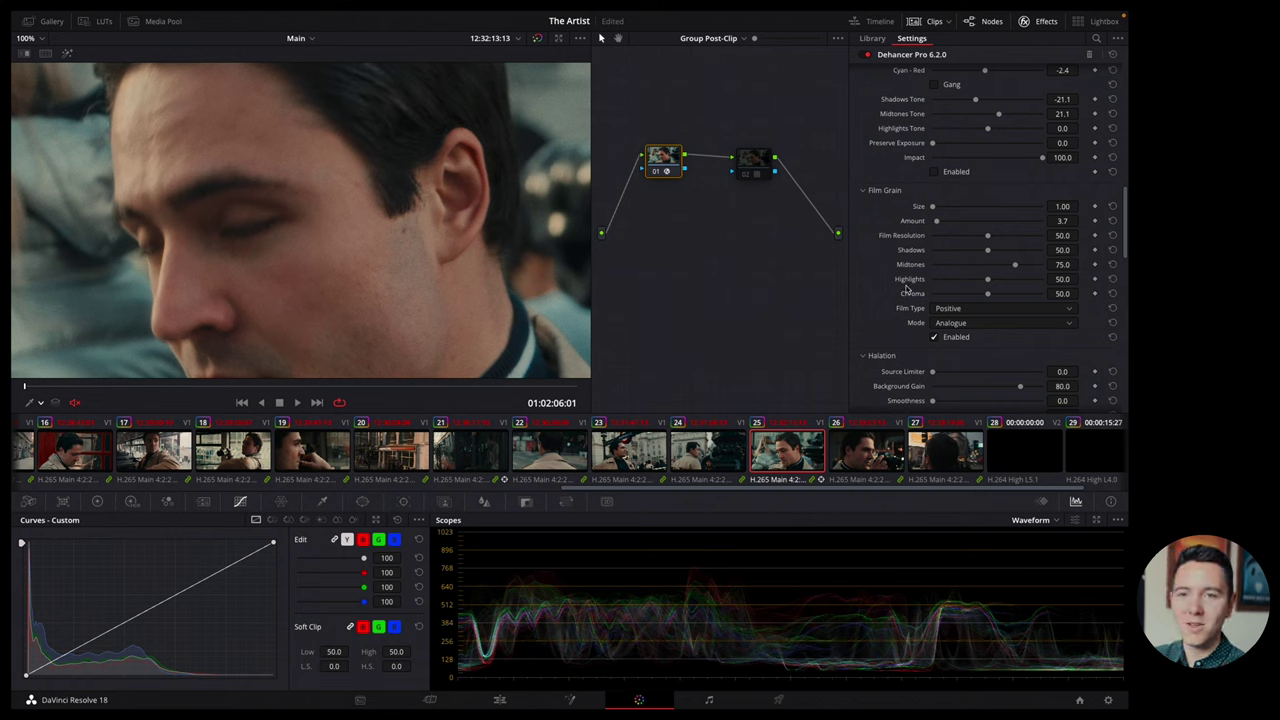
Look over the Halation and Bloom settings, and visit ShotDeck's home page in Safari before returning to the film-format shots.
scroll(906, 288, "down", 5)
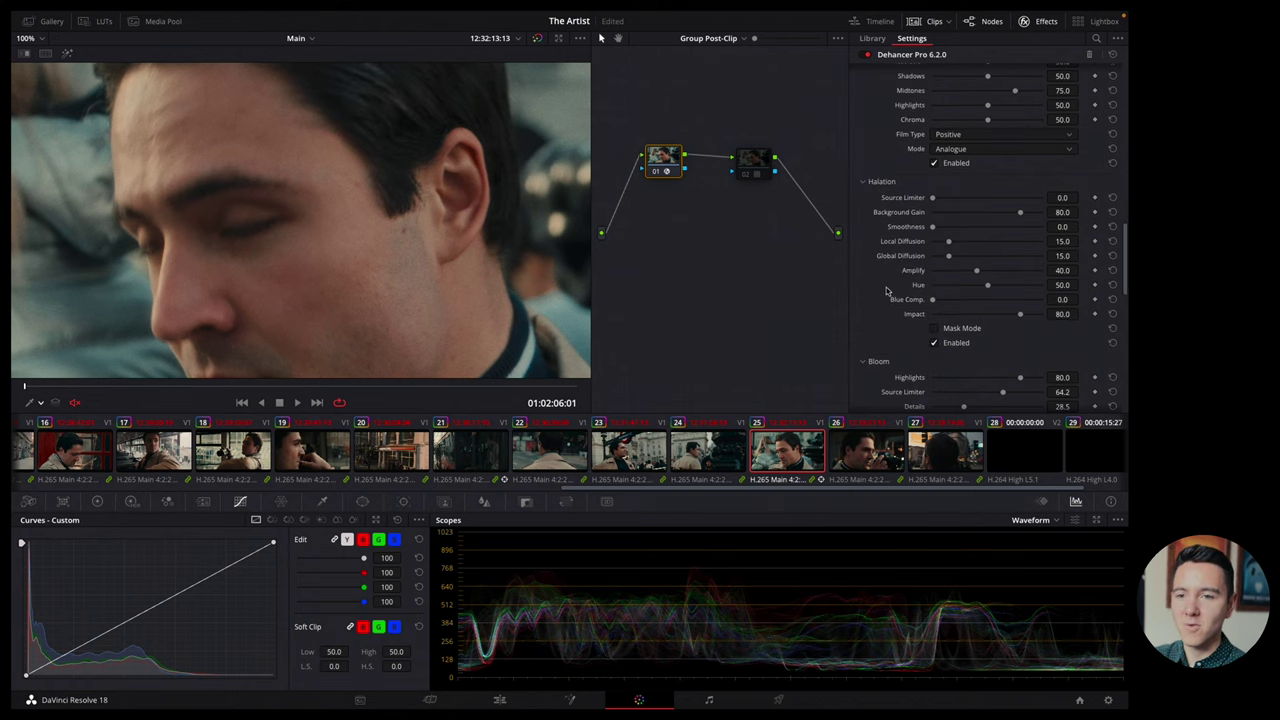
scroll(897, 203, "down", 3)
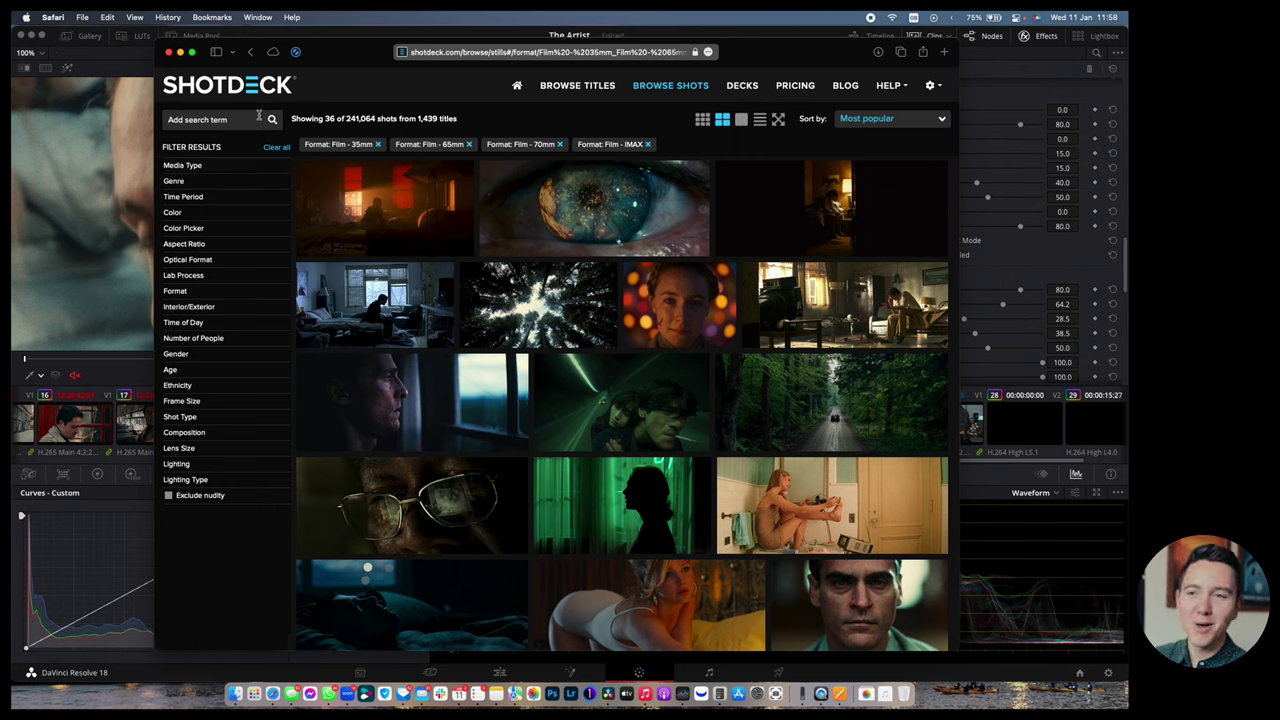
left_click(234, 93)
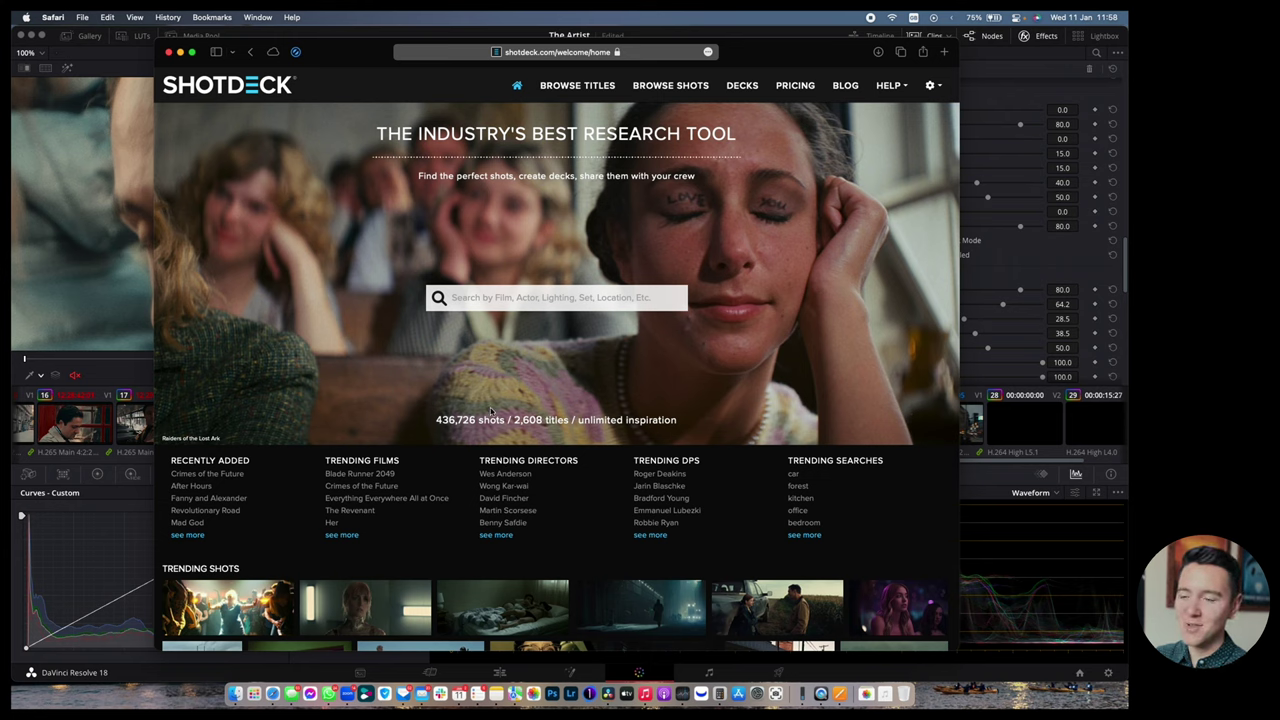
left_click(492, 307)
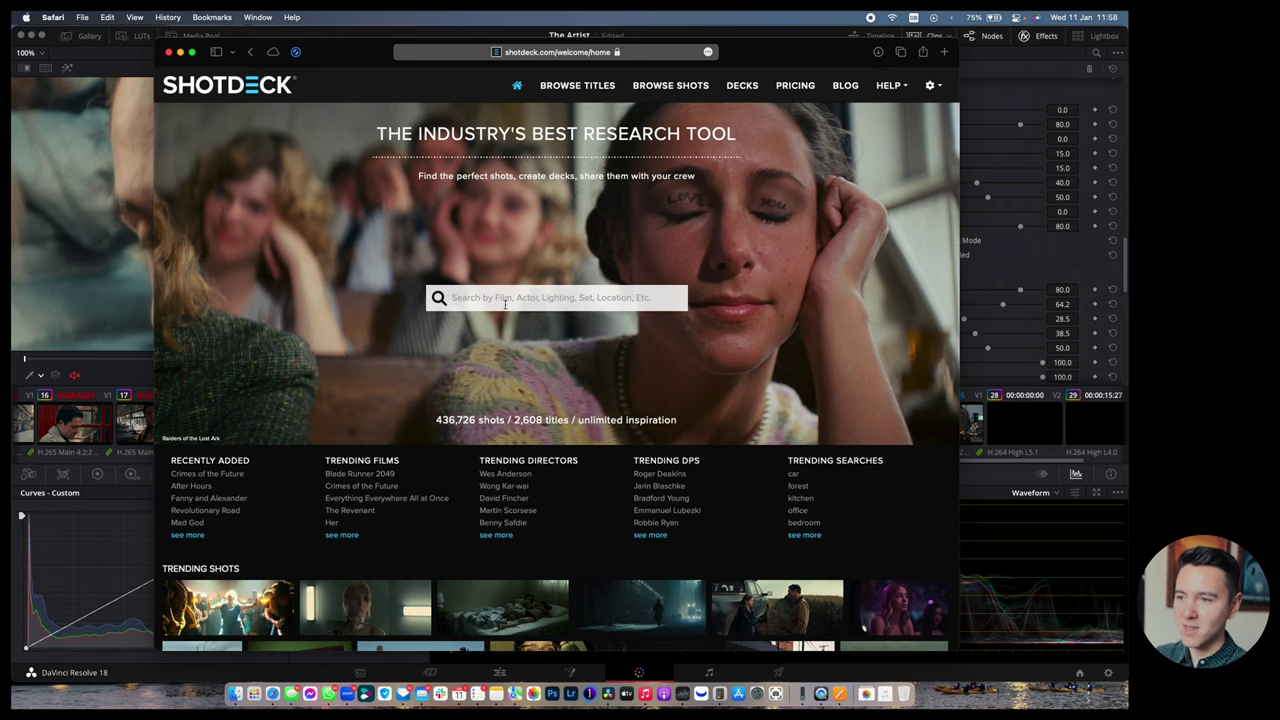
left_click(250, 52)
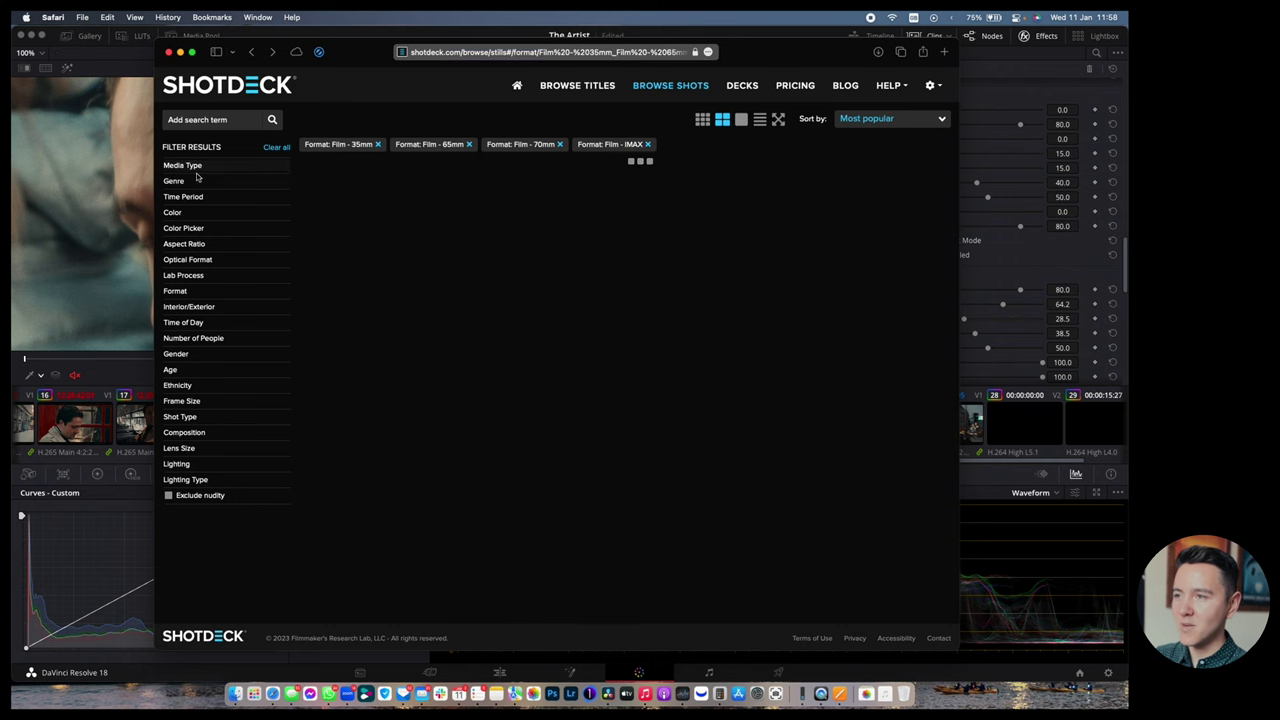
Examine ShotDeck's filter options for Genre, Time Period, Color, Age and Time of Day.
left_click(174, 181)
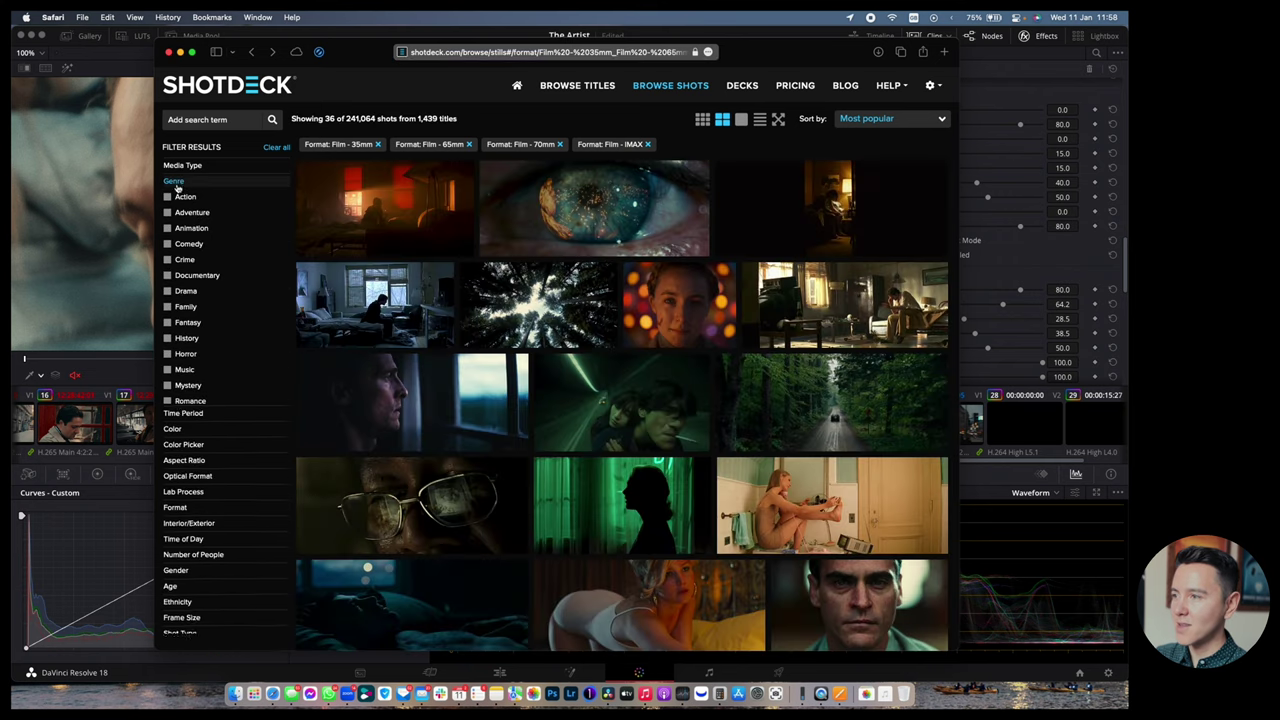
left_click(174, 181)
left_click(183, 198)
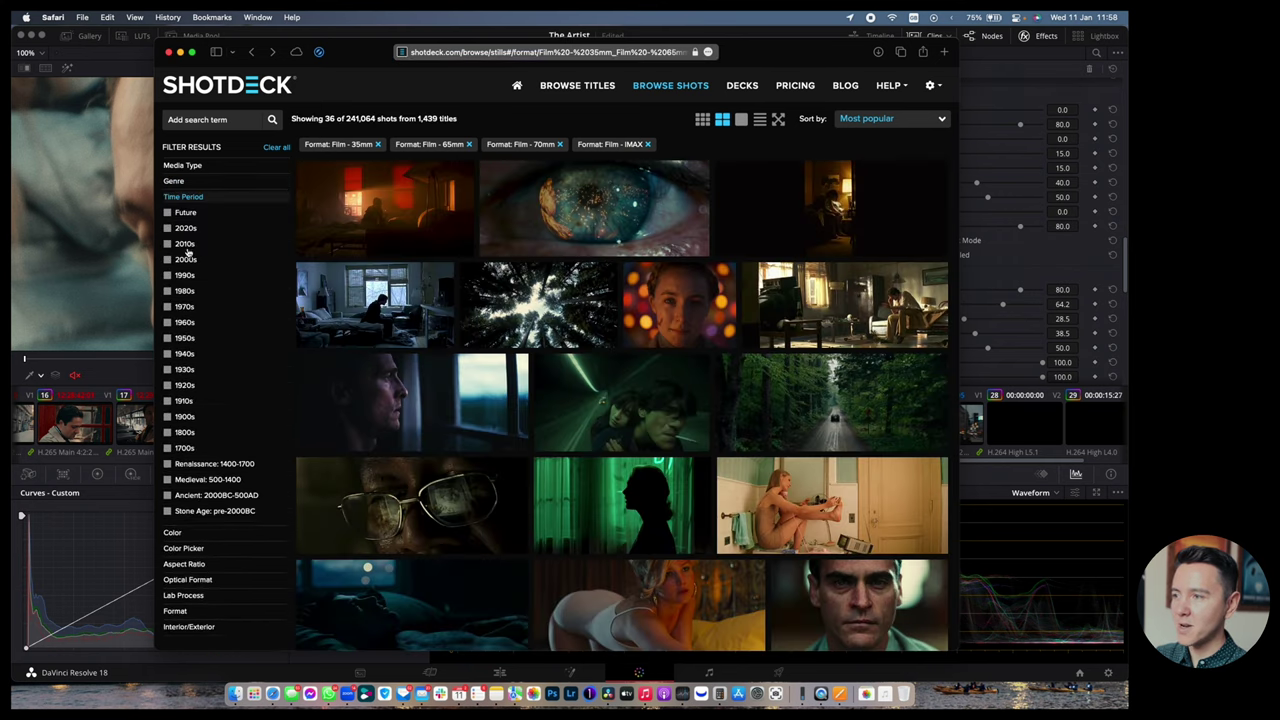
left_click(184, 197)
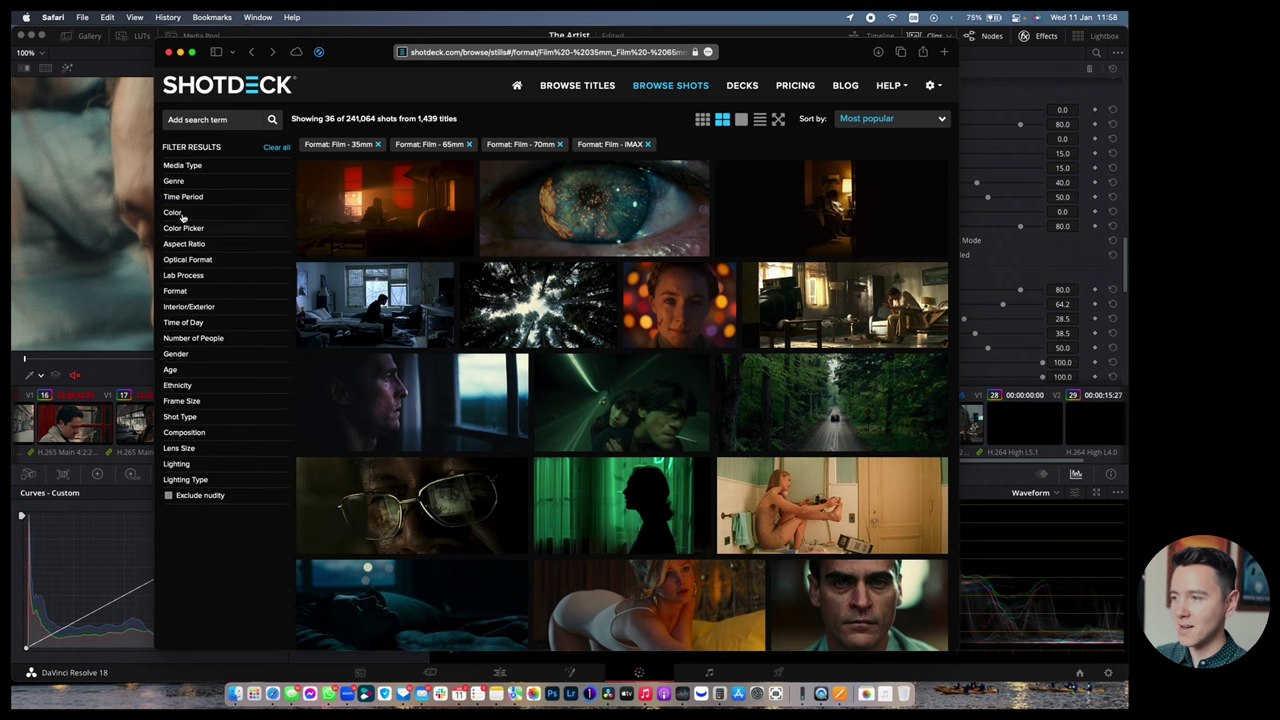
left_click(174, 213)
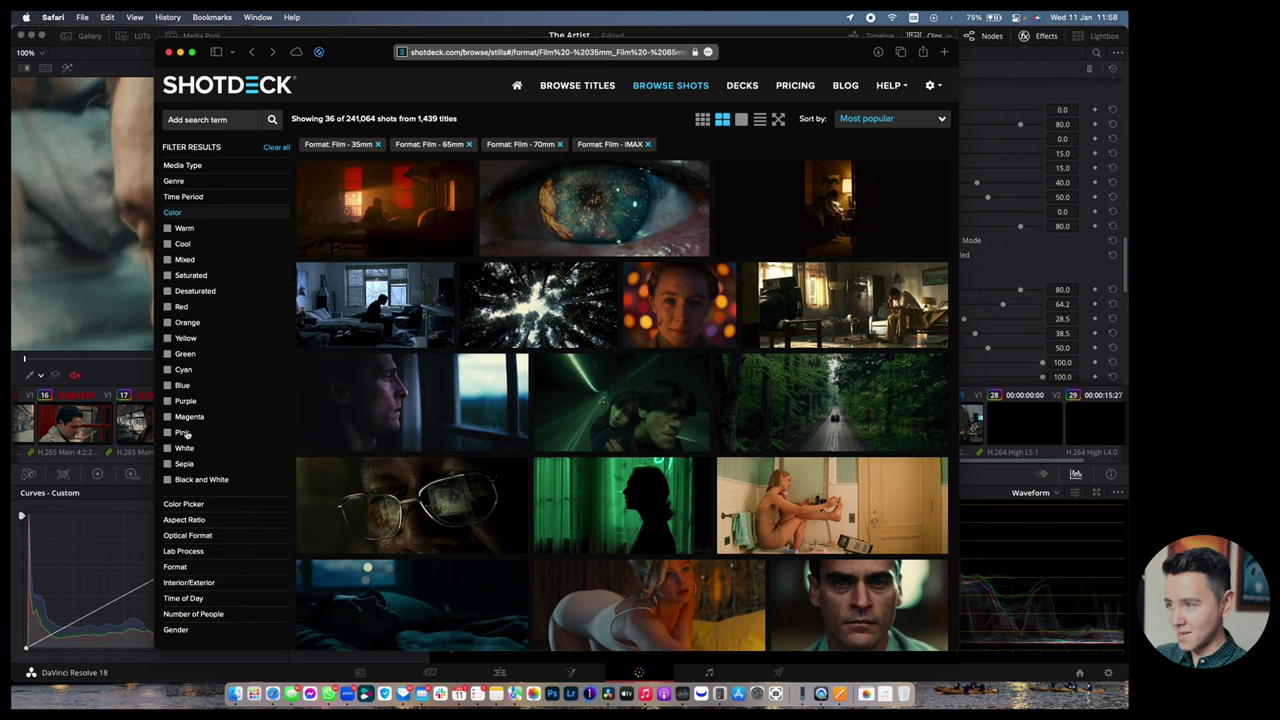
left_click(180, 212)
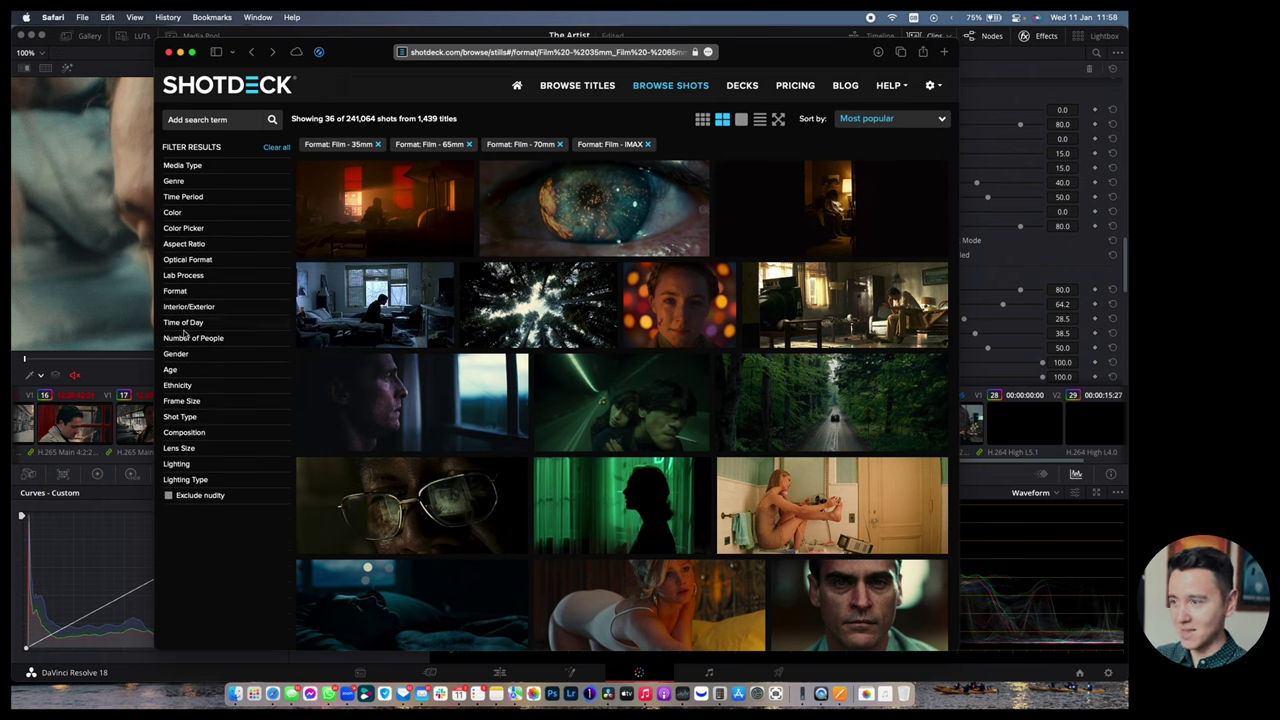
left_click(175, 372)
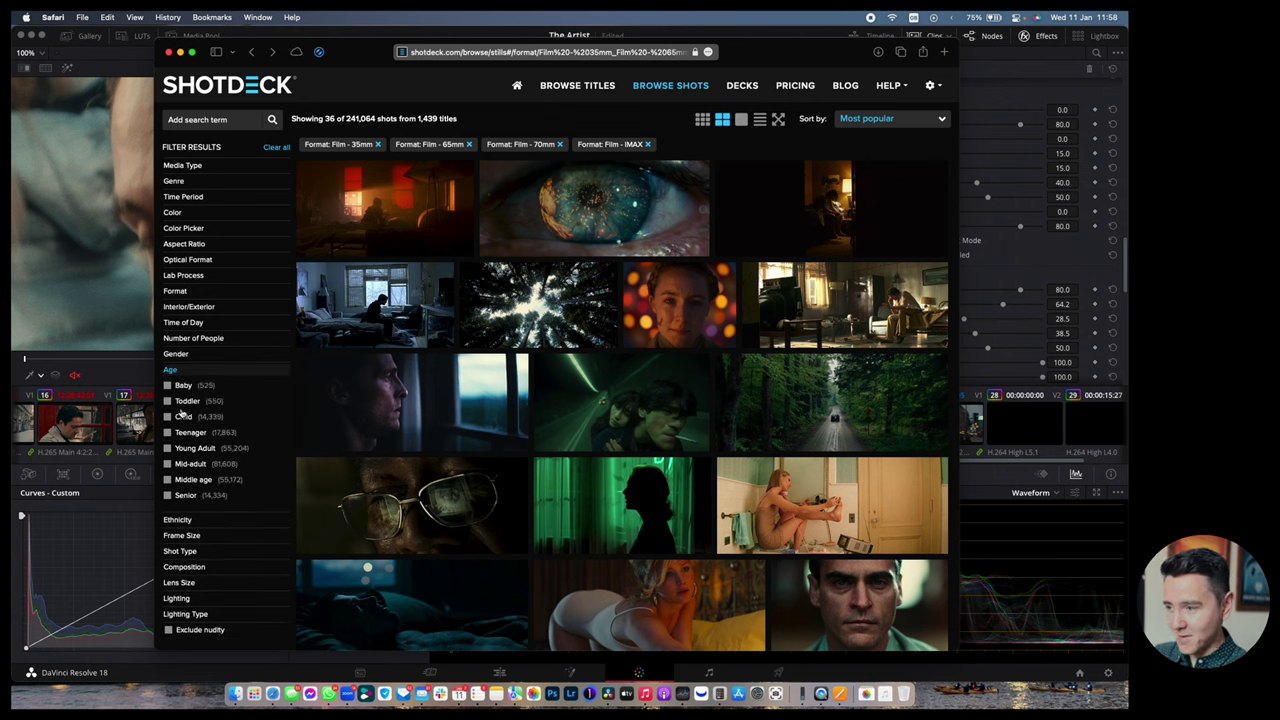
left_click(182, 366)
left_click(180, 322)
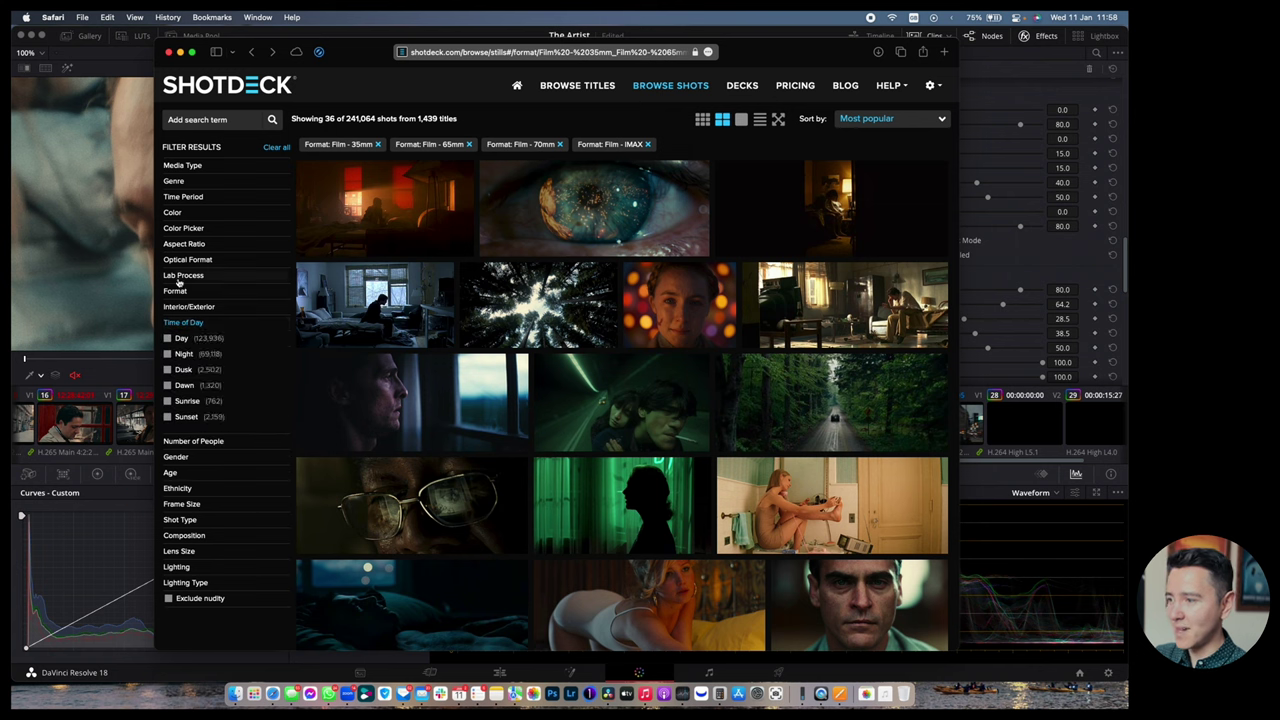
Examine the Format filter options and browse the shots filtered to 35mm, 65mm, 70mm and IMAX film.
left_click(174, 292)
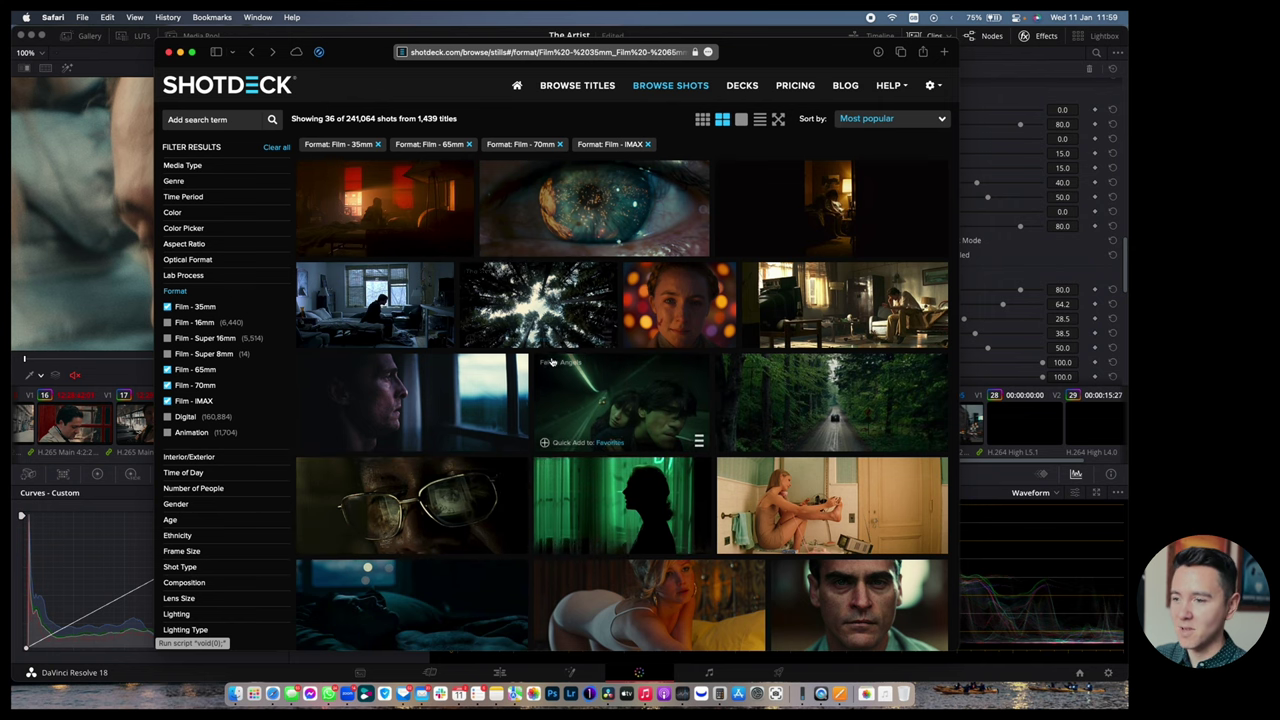
scroll(784, 465, "down", 3)
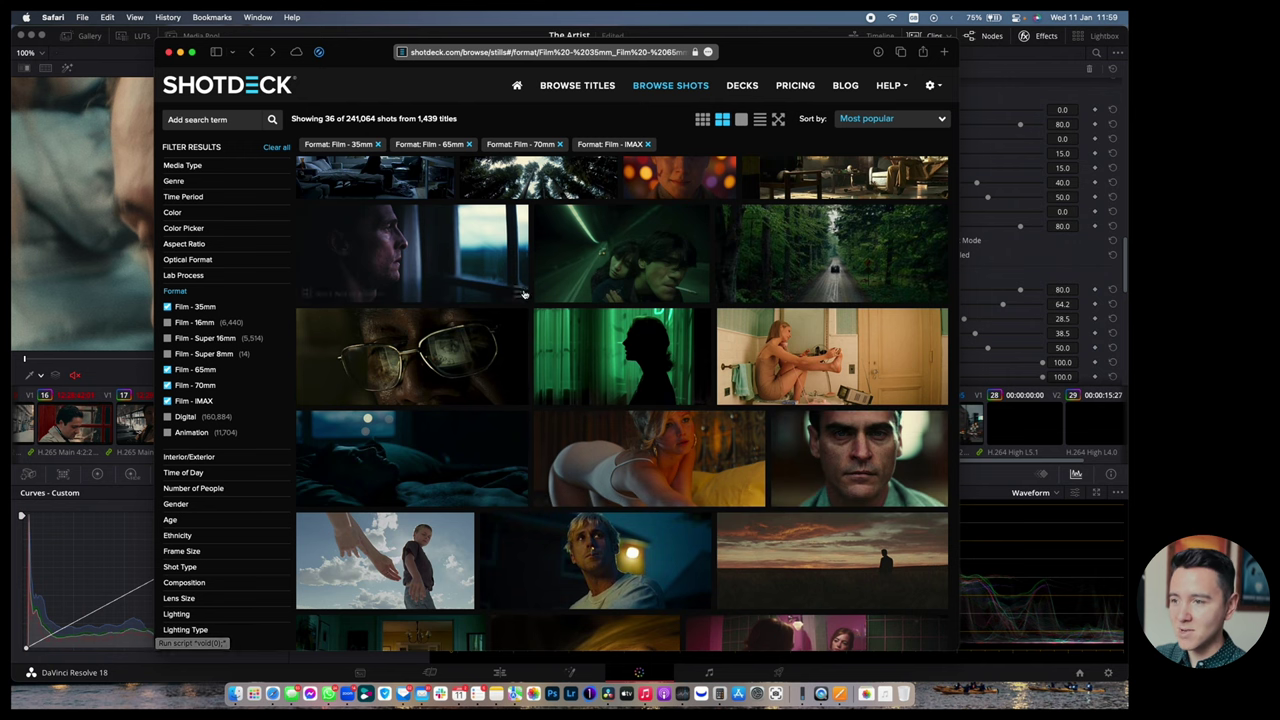
scroll(525, 268, "up", 3)
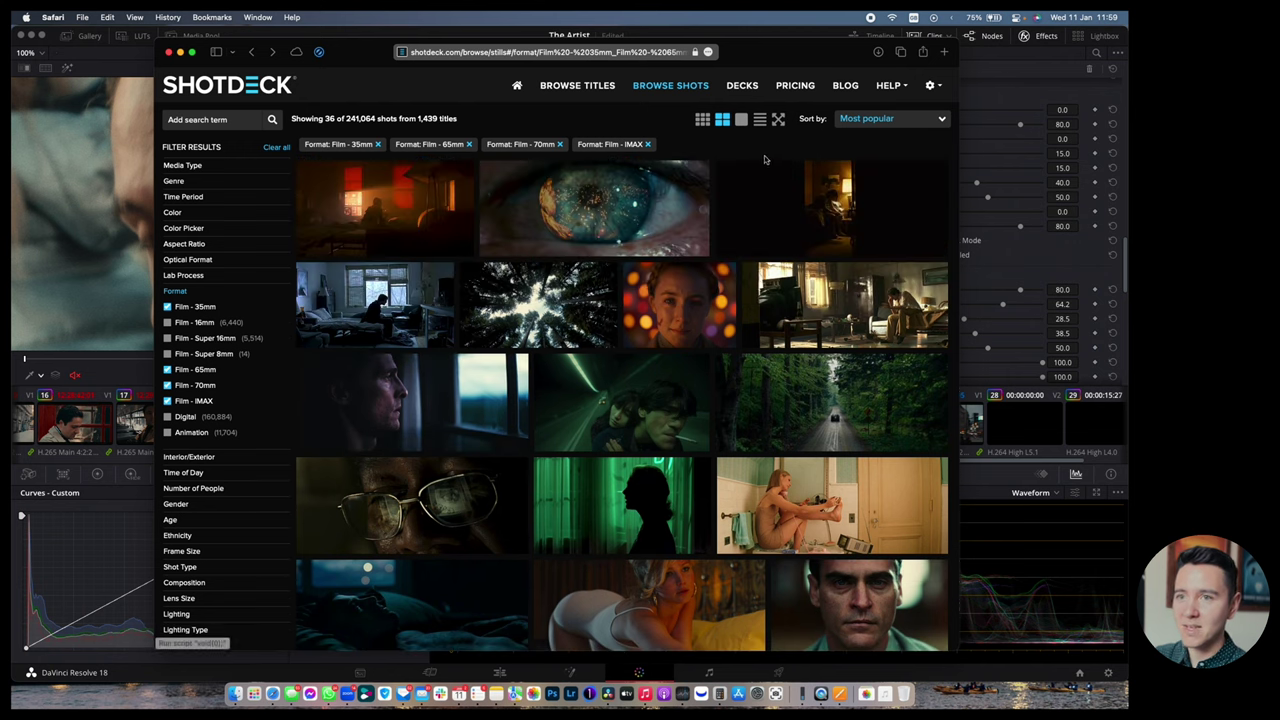
Open the Favorites deck in ShotDeck and view its Pulp Fiction still at full size.
left_click_drag(850, 51, 717, 49)
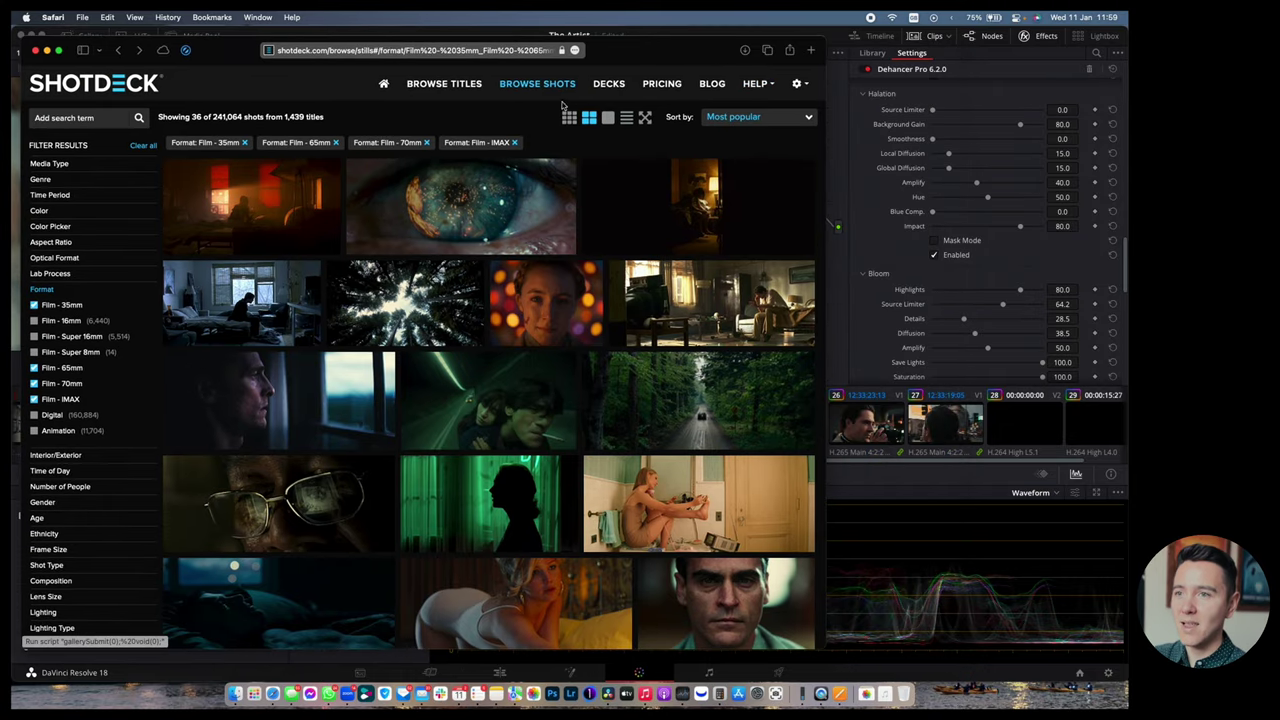
left_click(607, 86)
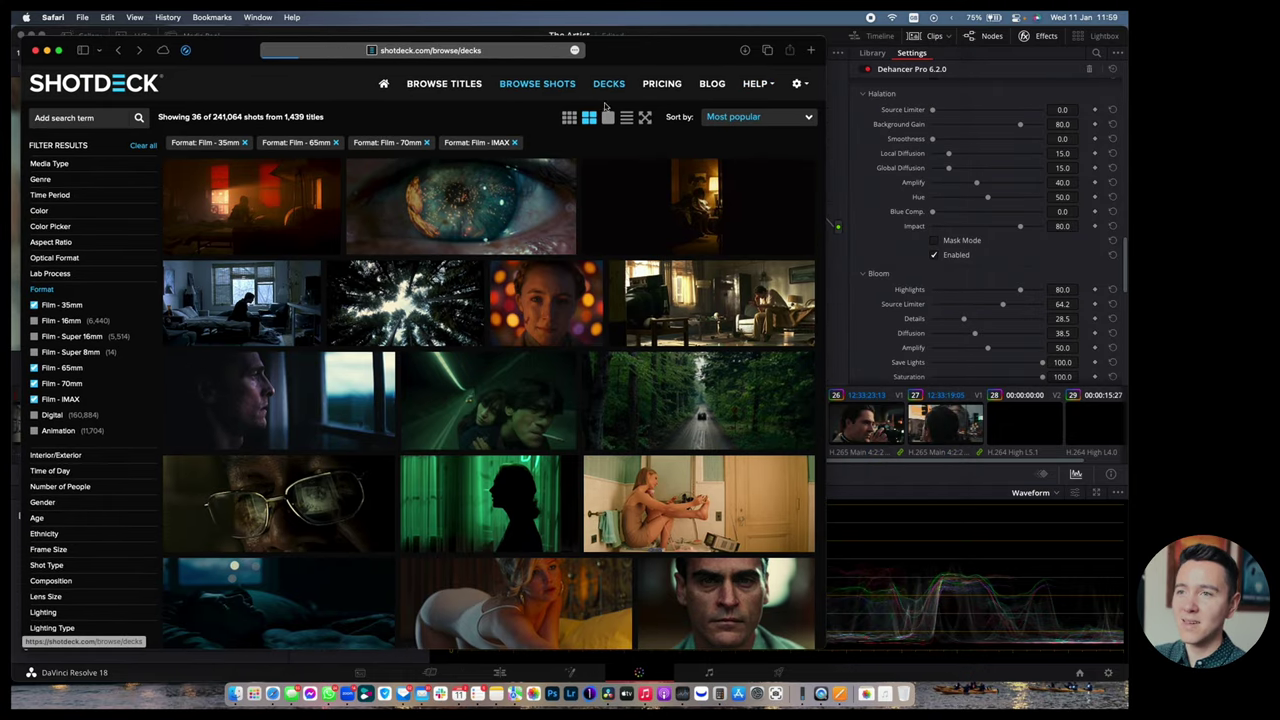
left_click(391, 187)
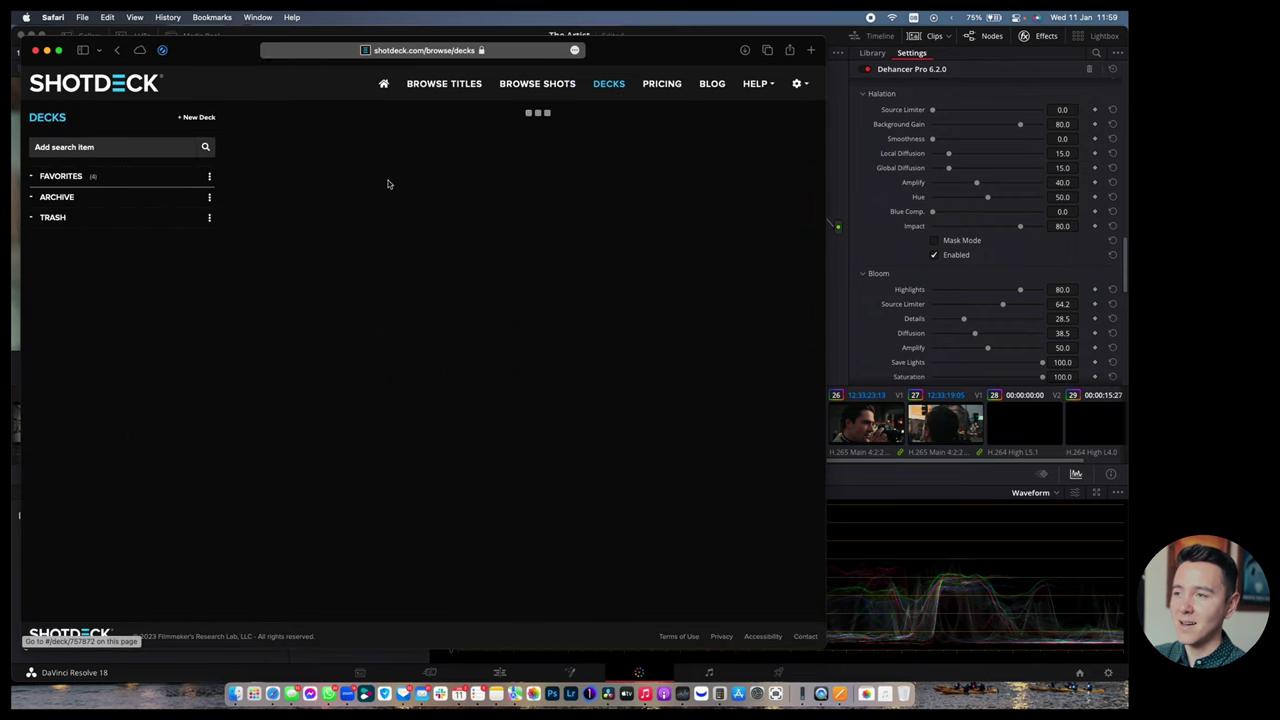
left_click_drag(655, 61, 780, 51)
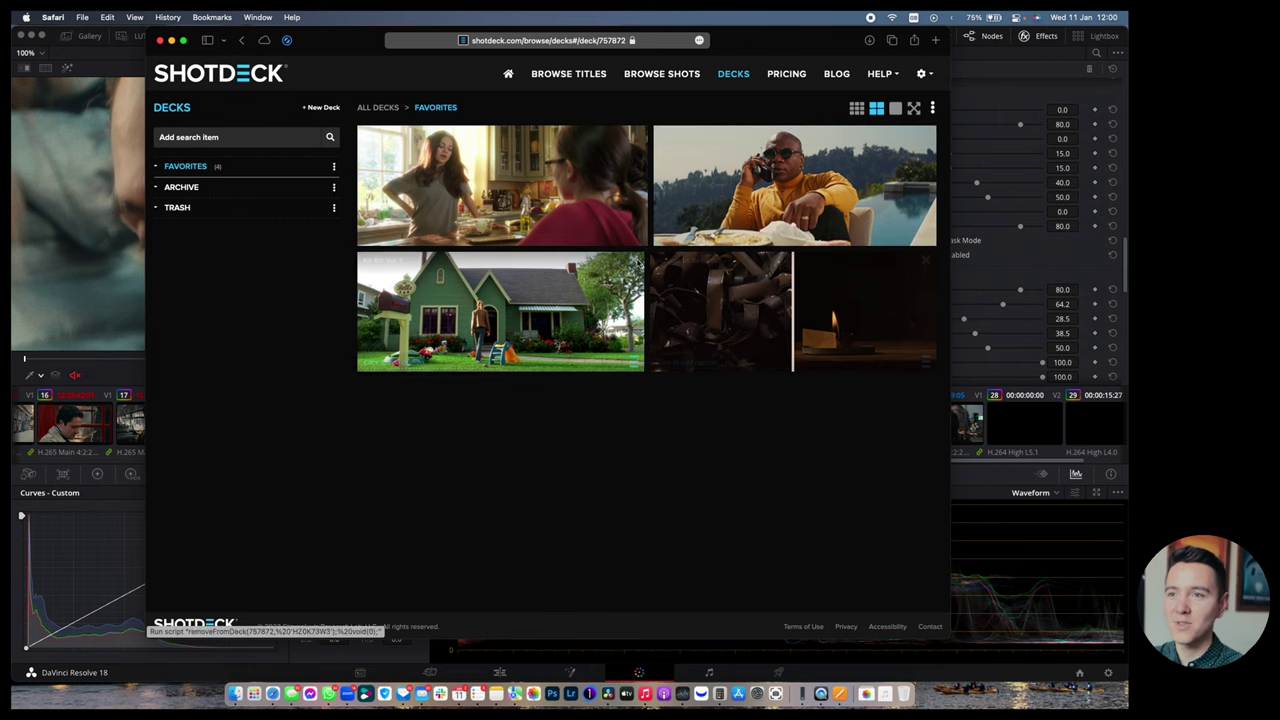
left_click(746, 212)
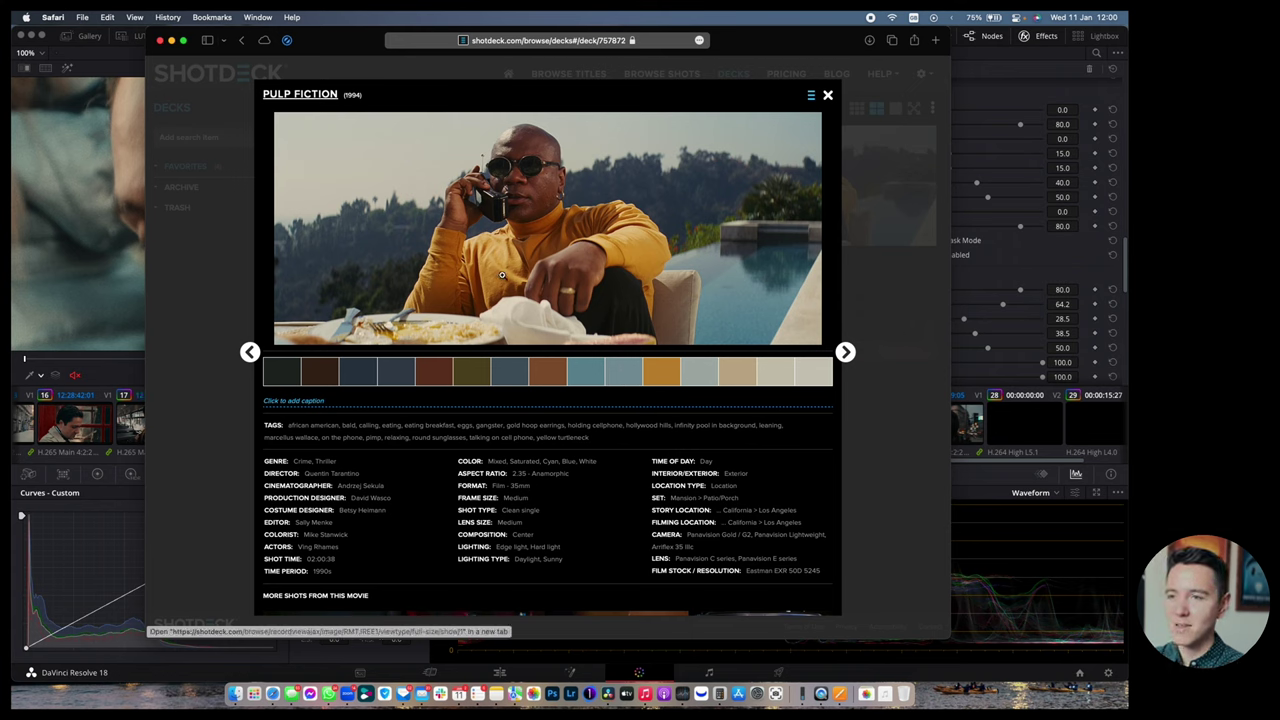
left_click(522, 263)
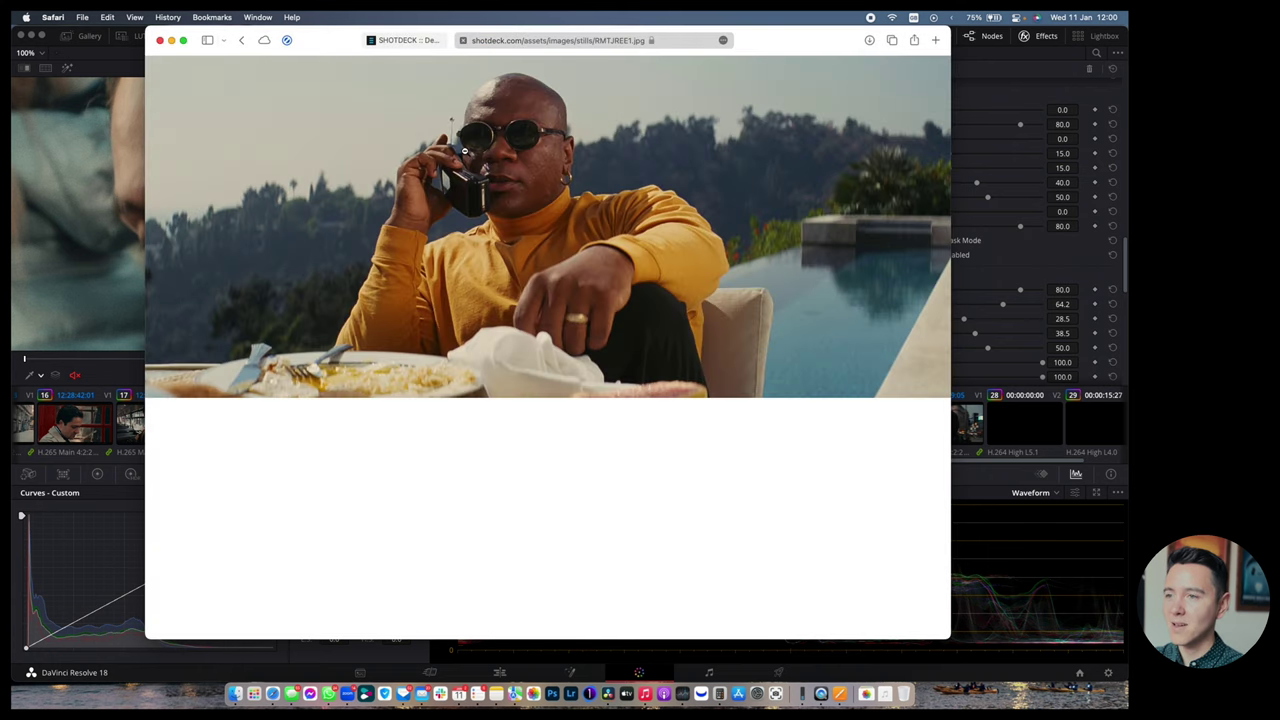
Enlarge the Pulp Fiction still and examine the tree line, raised forearm and mustard sleeve up close.
left_click(457, 172)
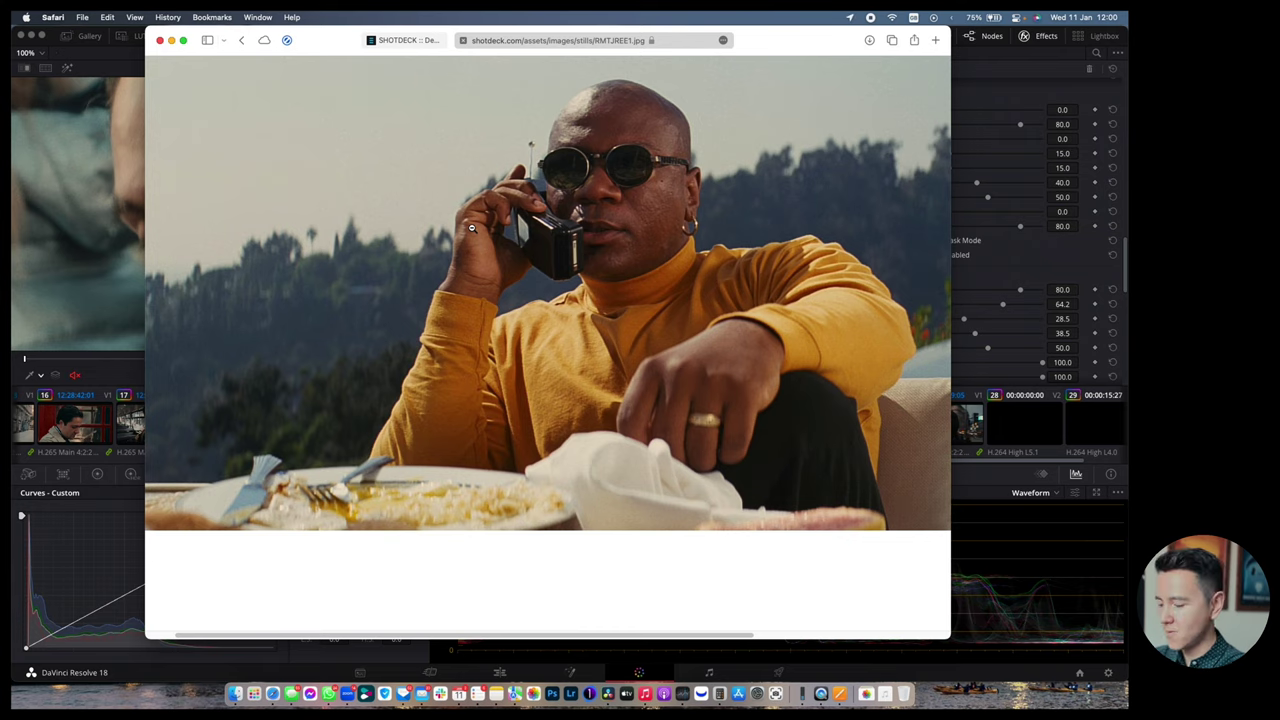
left_click(471, 228)
scroll(503, 333, "down", 3)
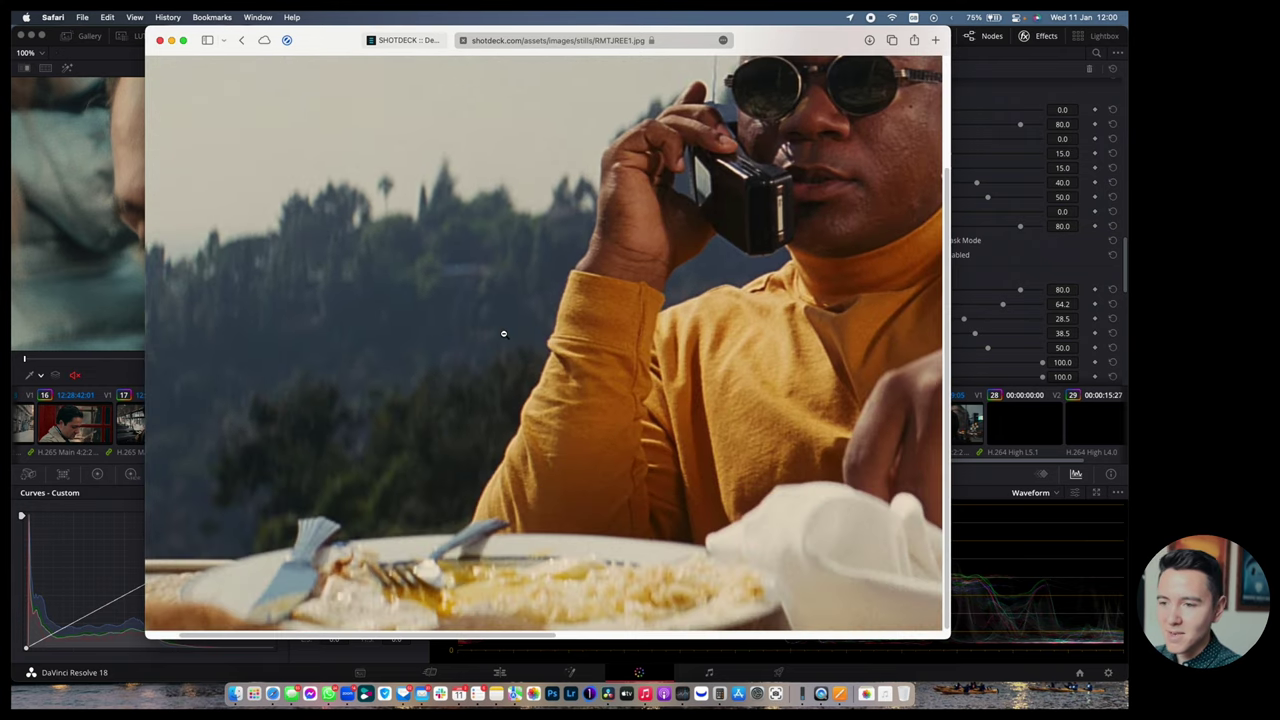
left_click(553, 389)
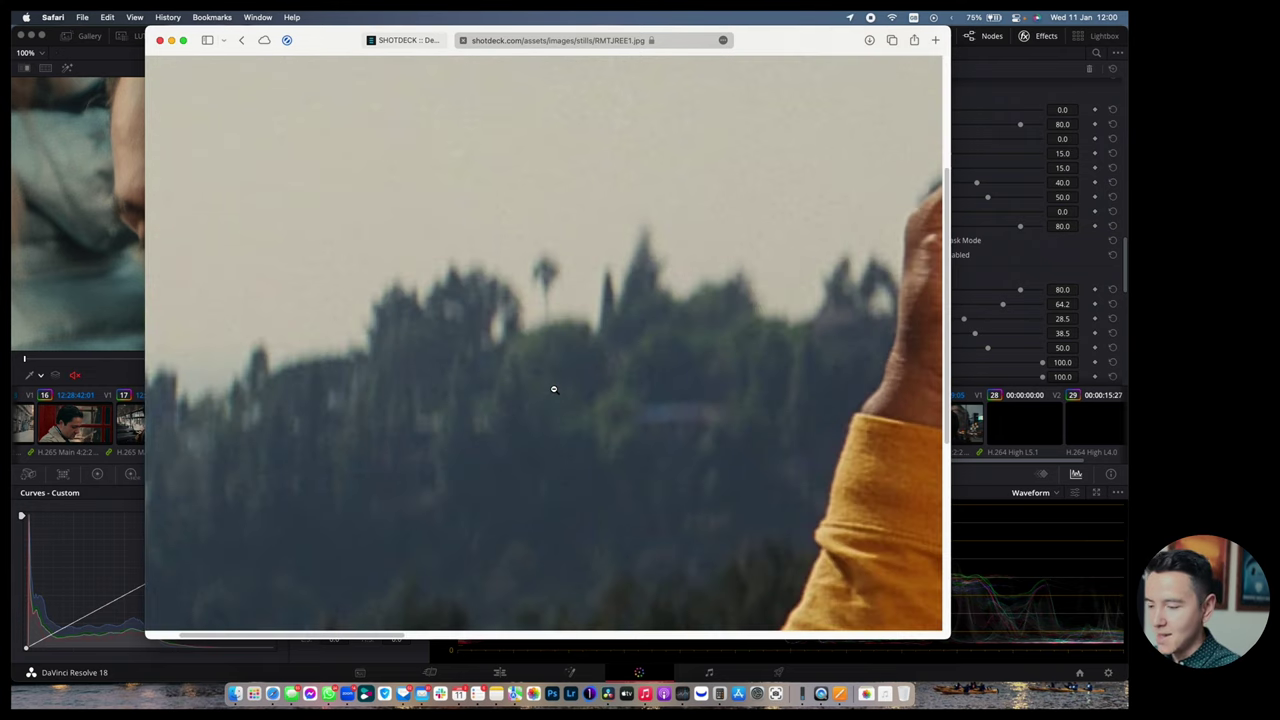
scroll(553, 389, "right", 10)
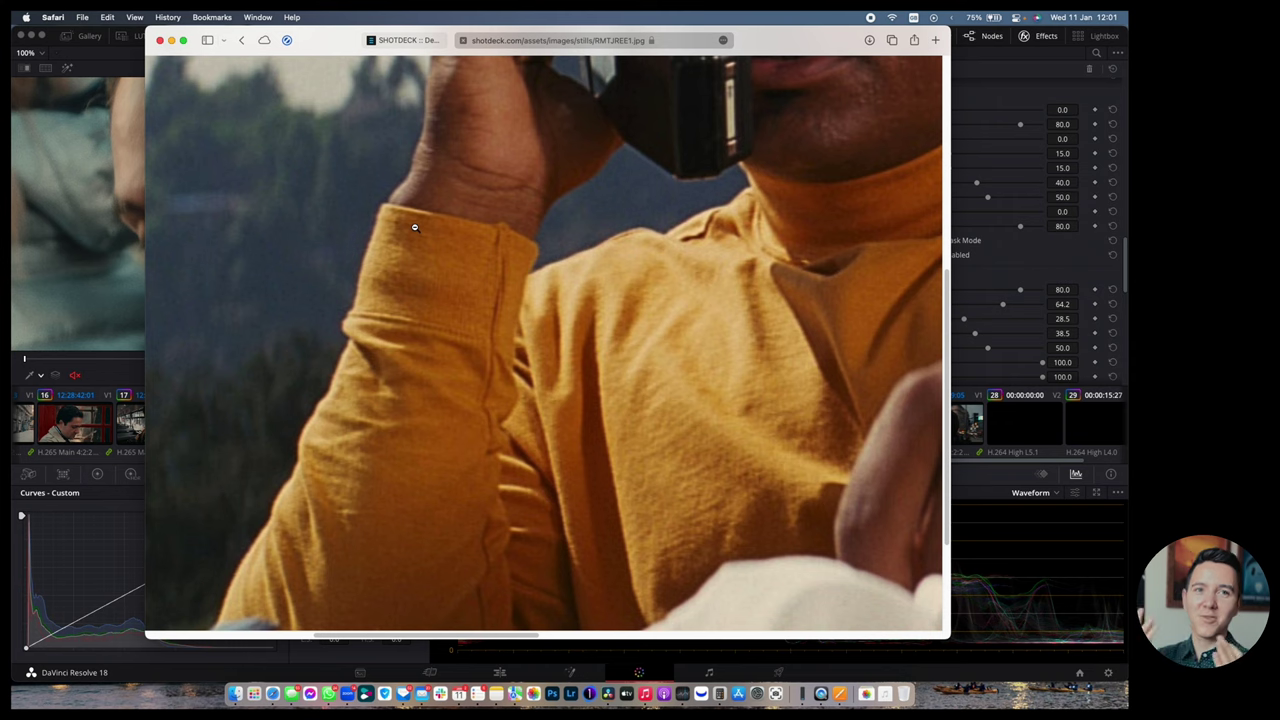
scroll(445, 260, "down", 5)
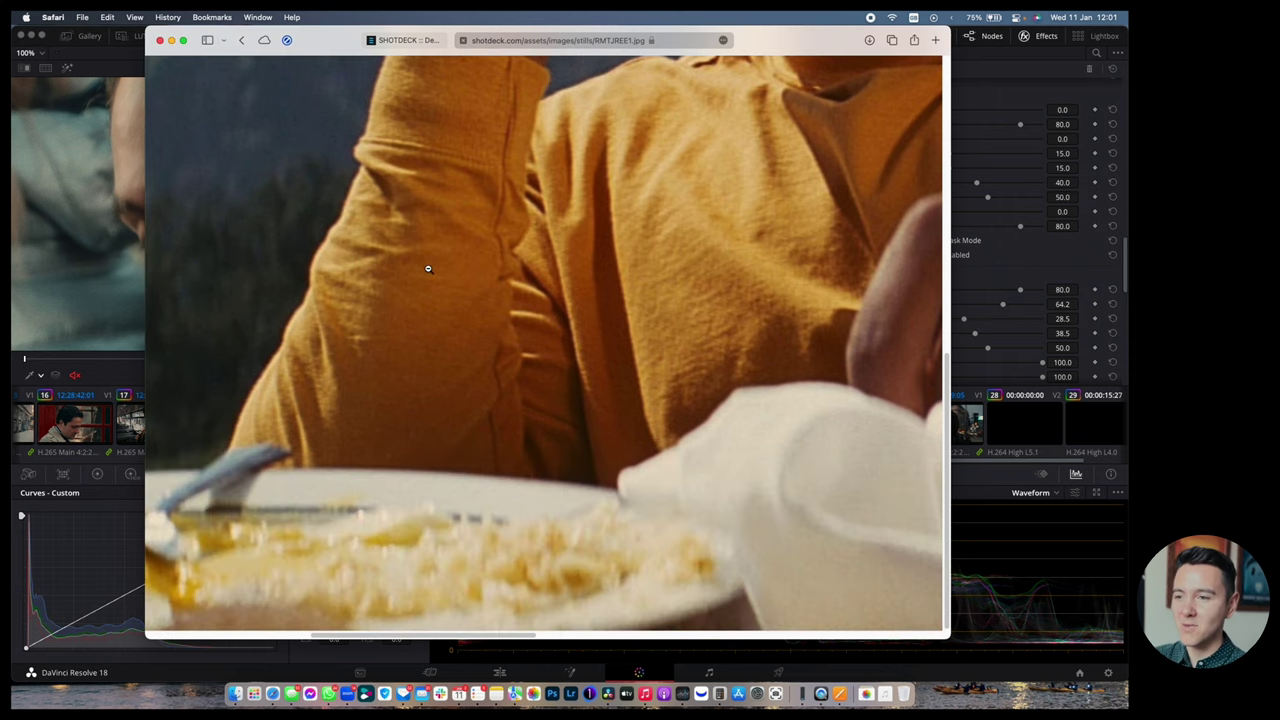
scroll(428, 268, "left", 5)
scroll(616, 259, "up", 5)
scroll(616, 259, "right", 5)
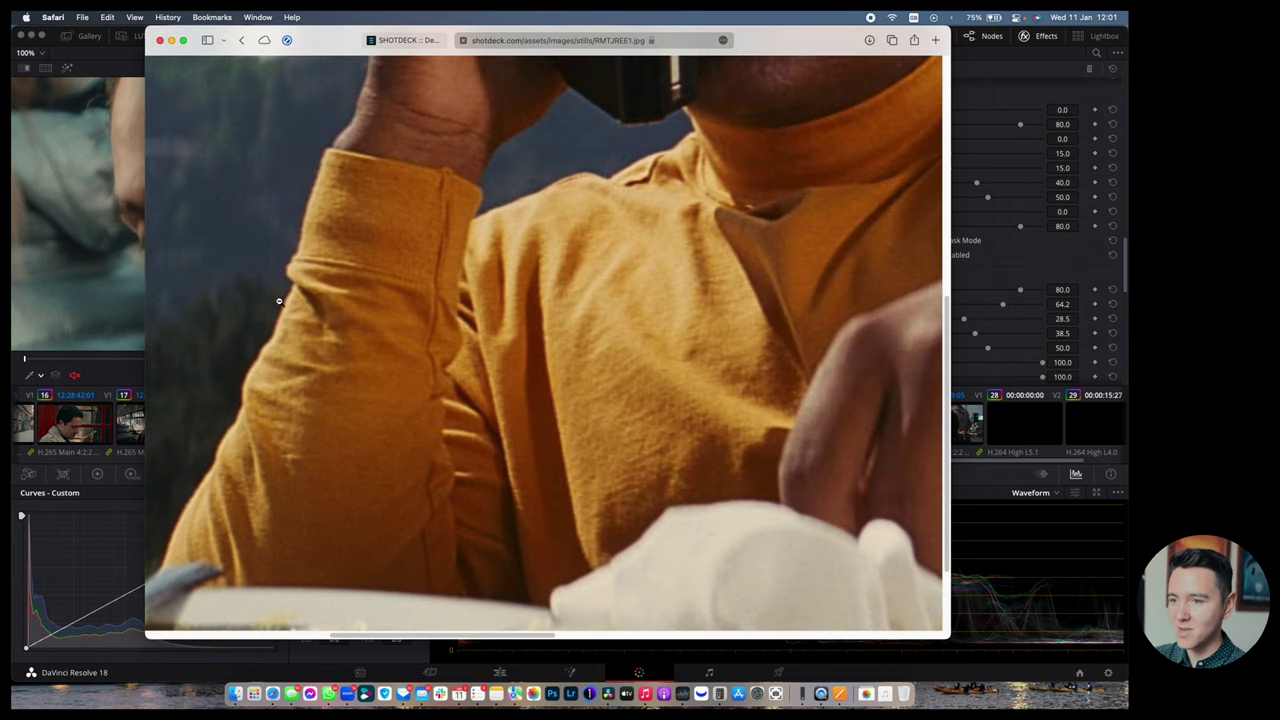
Examine the Pulp Fiction still's face, shoulder and sleeve edges against the dark background for halation.
scroll(420, 175, "up", 5)
scroll(420, 175, "right", 2)
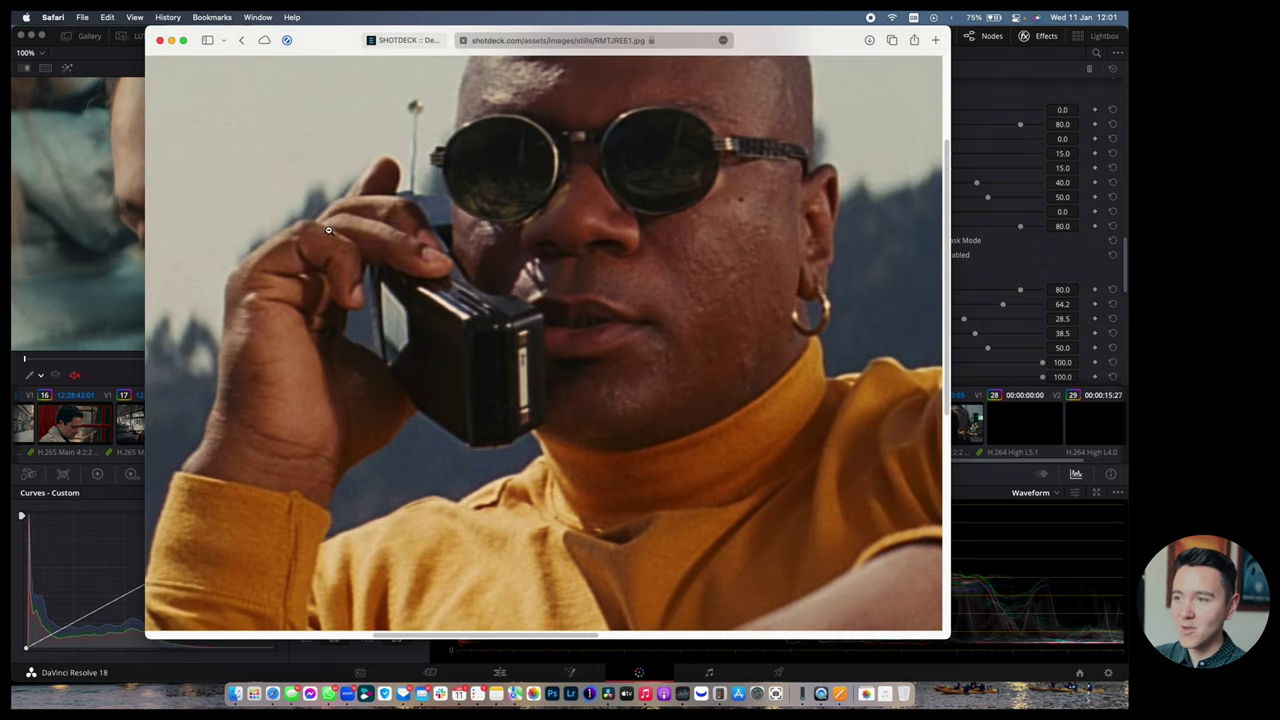
scroll(371, 195, "up", 5)
scroll(371, 195, "right", 2)
scroll(520, 265, "down", 10)
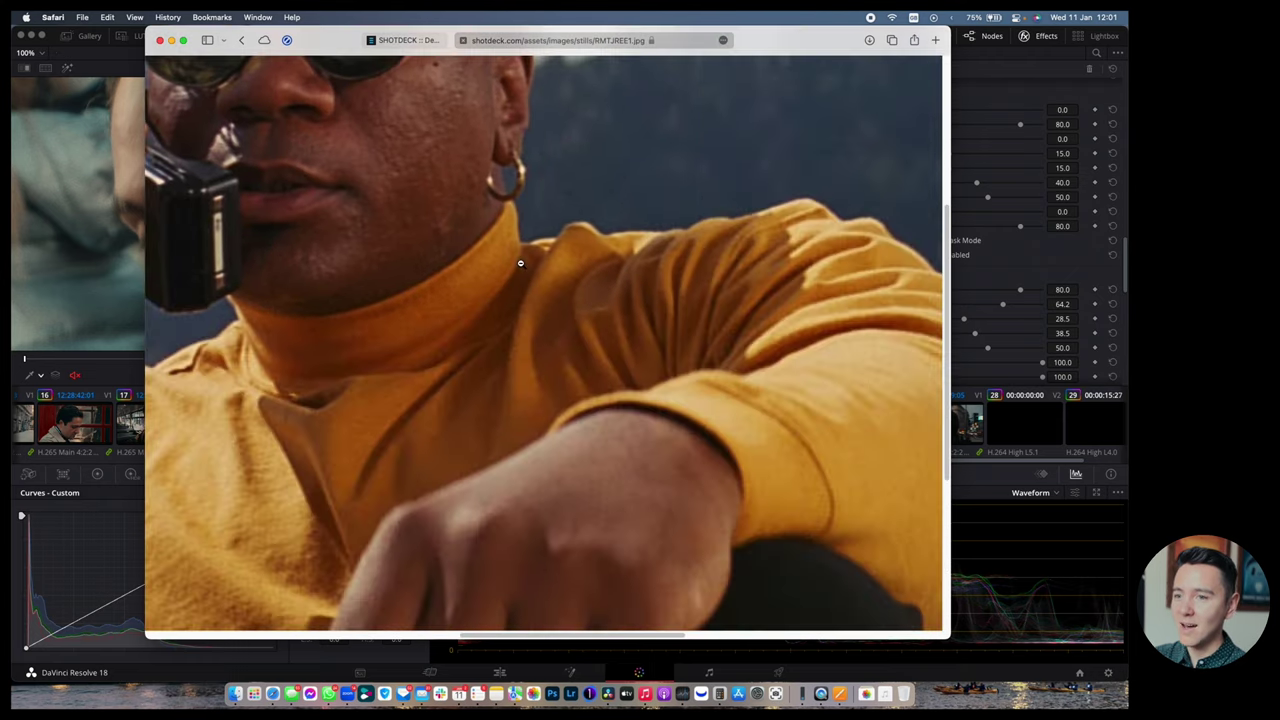
scroll(425, 264, "left", 5)
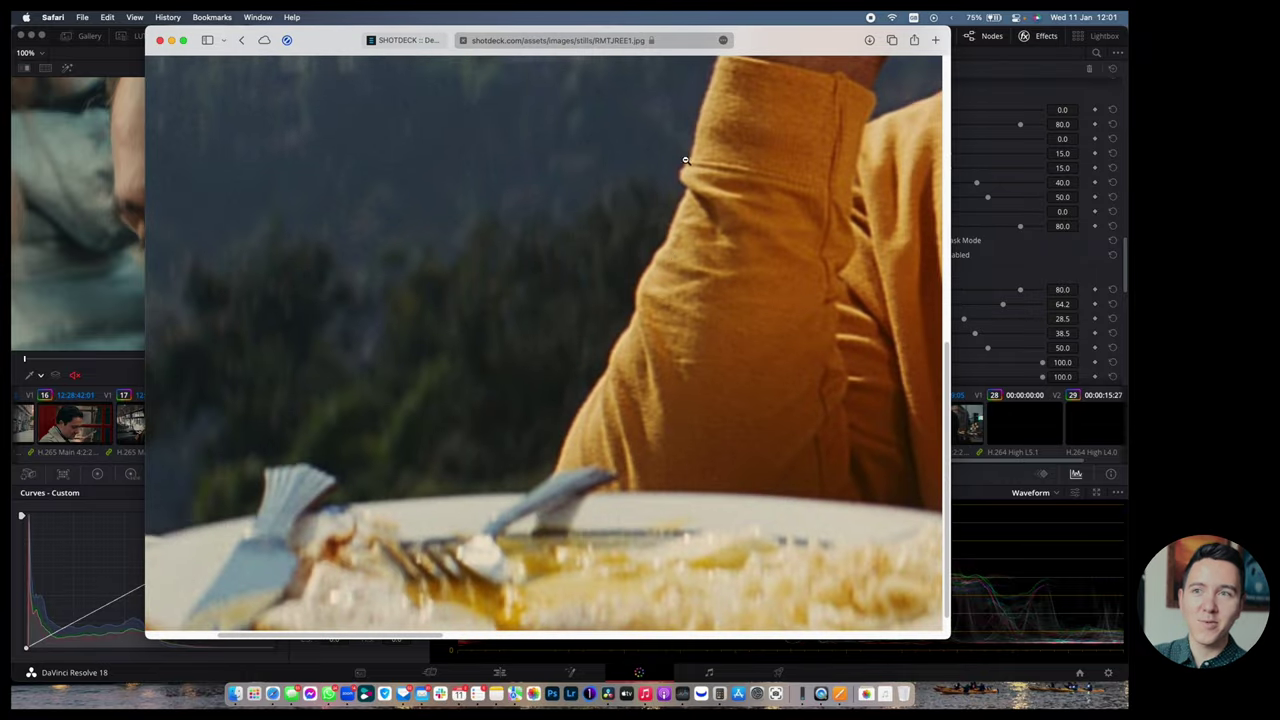
left_click_drag(651, 195, 574, 189)
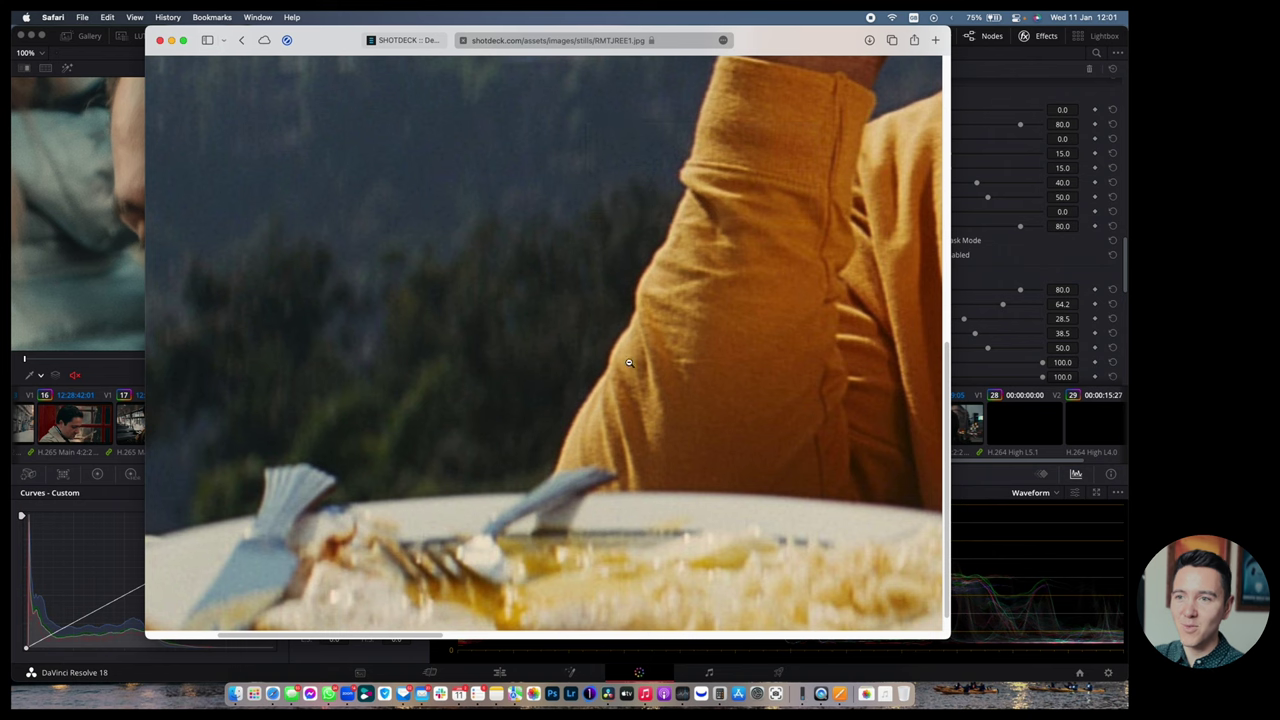
Return to the Favorites deck and open the still of the woman in the sunlit kitchen at full size.
left_click(410, 44)
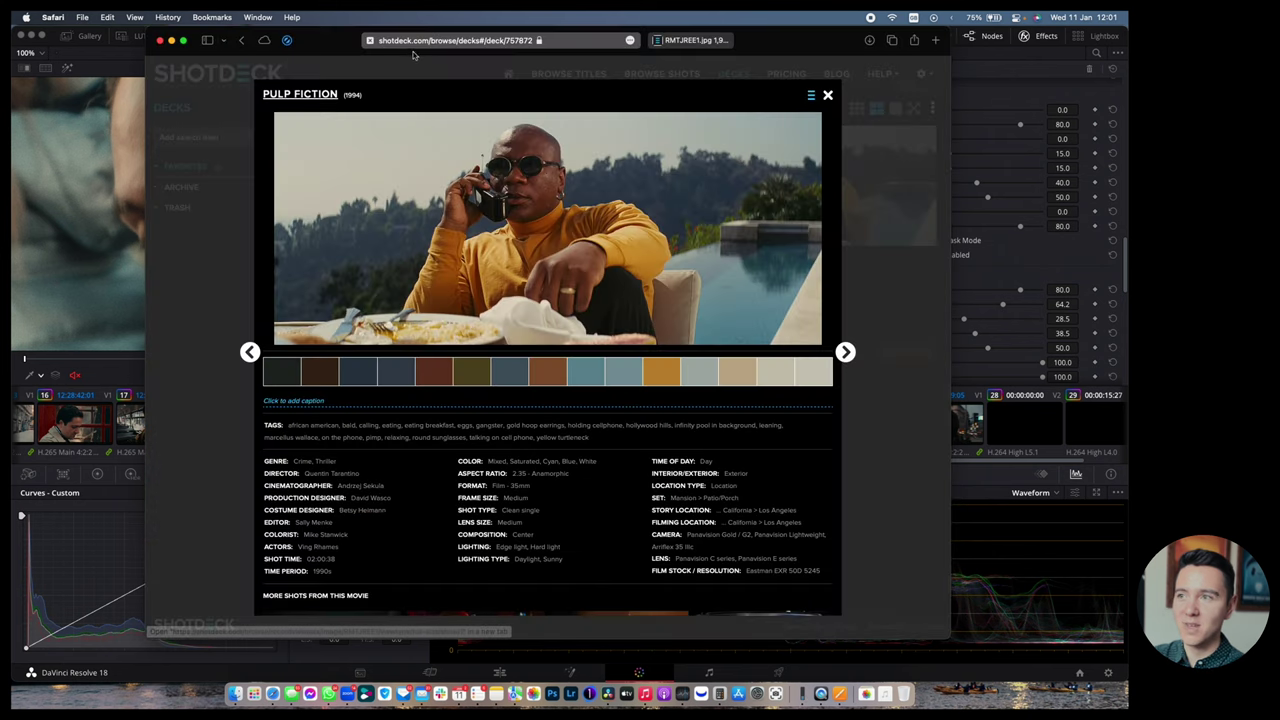
left_click(232, 158)
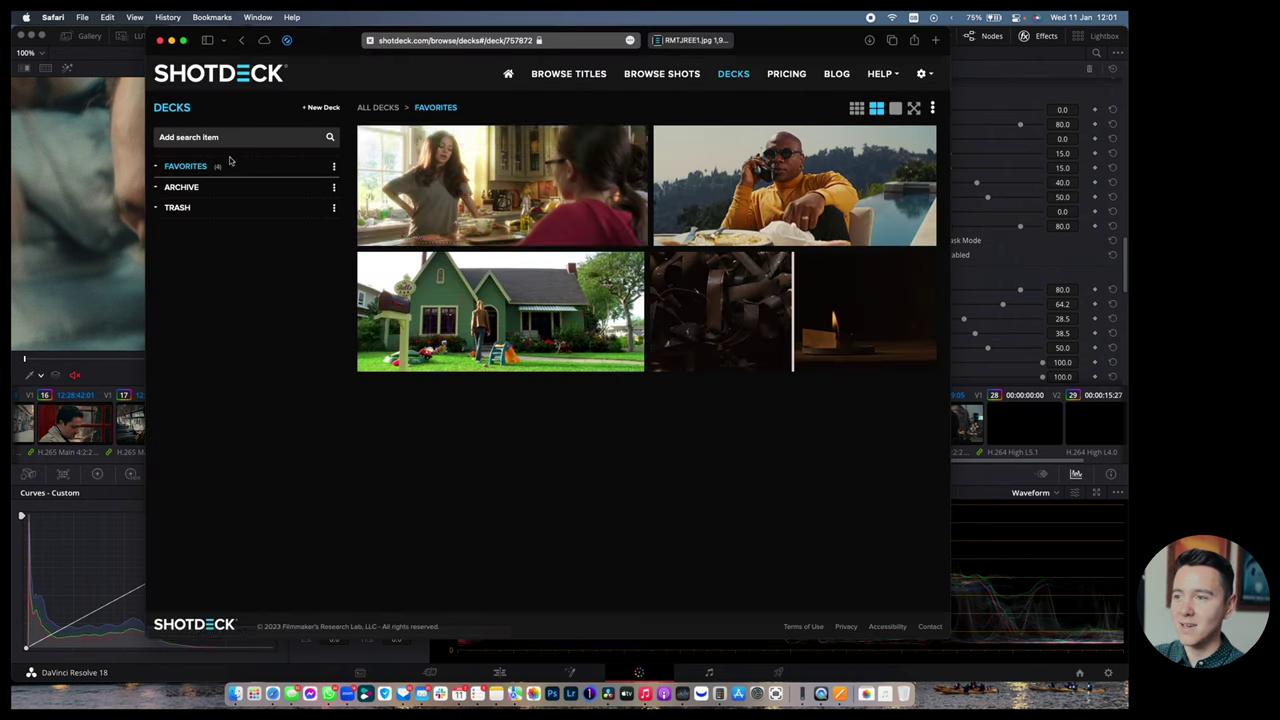
left_click(458, 192)
left_click(434, 178)
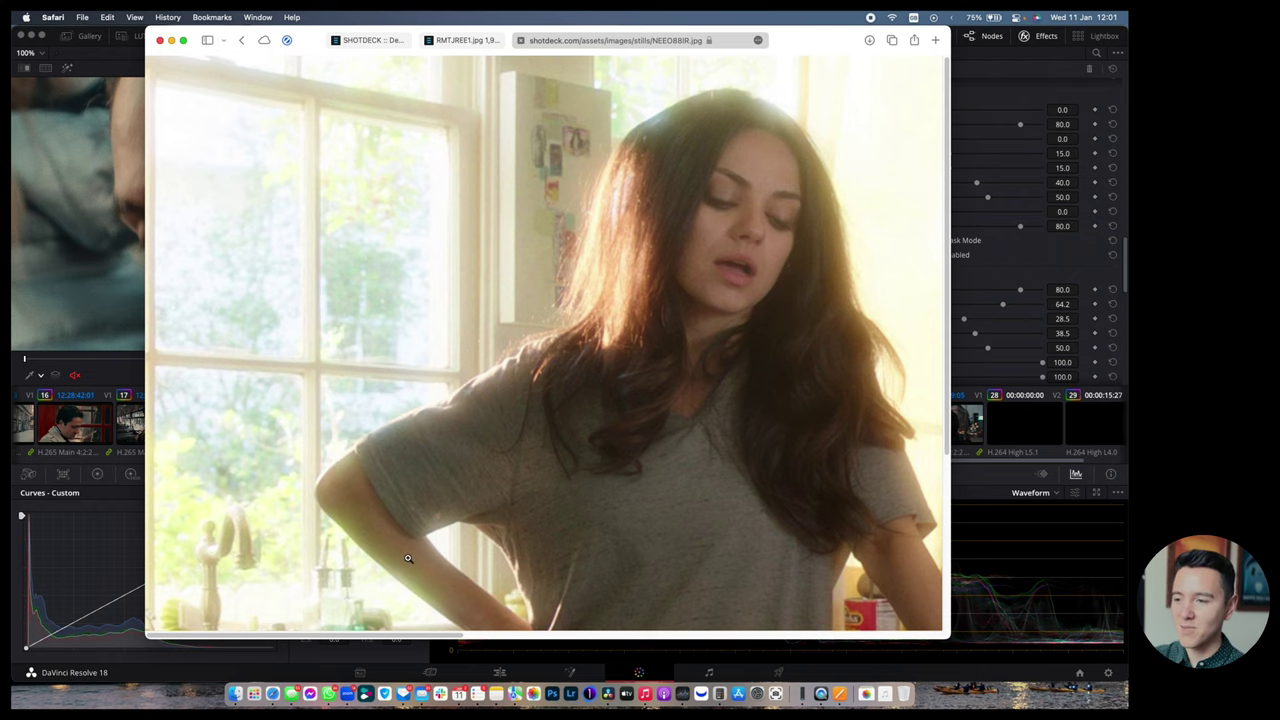
Examine the kitchen still's glow around the hair, windows and bright curtain.
left_click(388, 516)
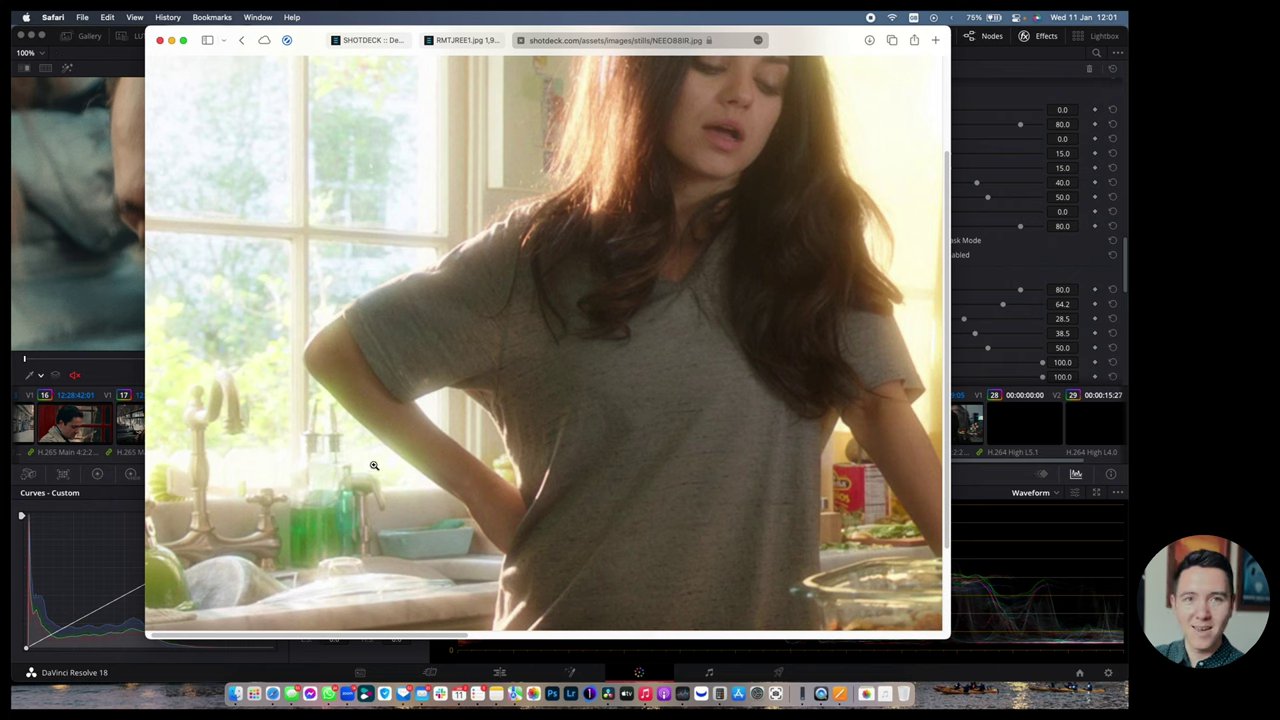
scroll(446, 368, "right", 5)
scroll(446, 368, "up", 3)
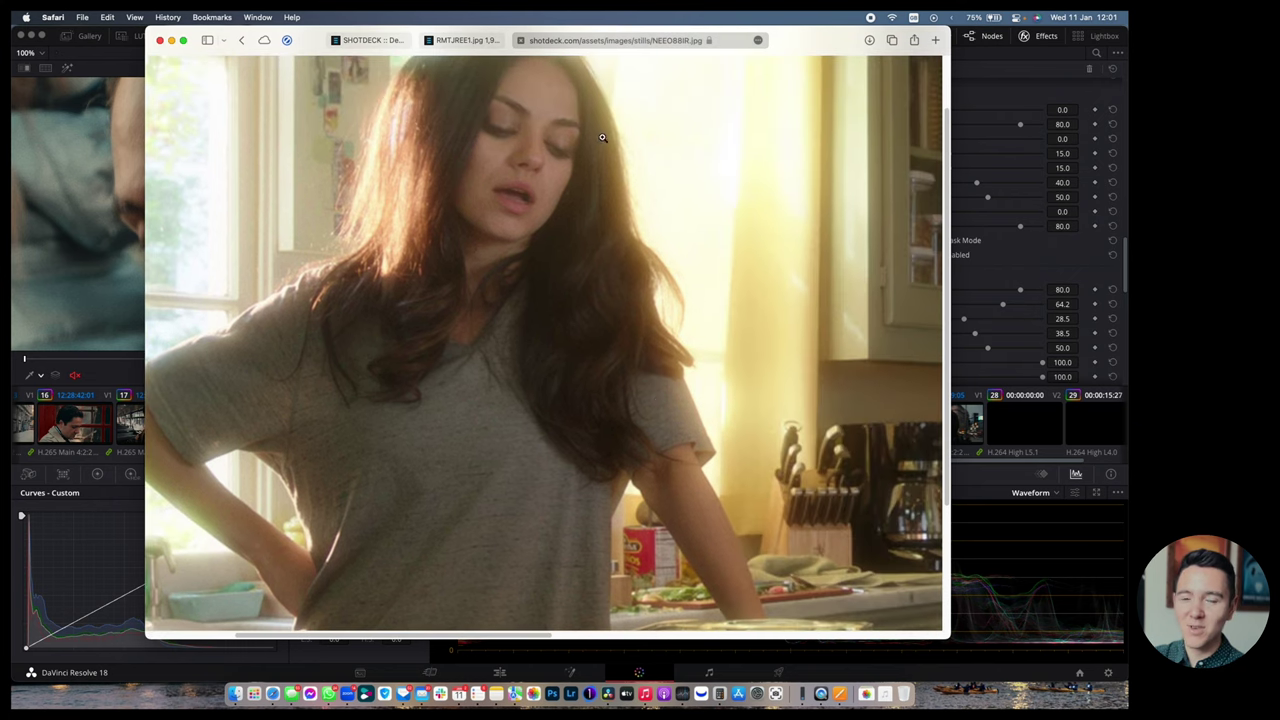
scroll(589, 171, "up", 5)
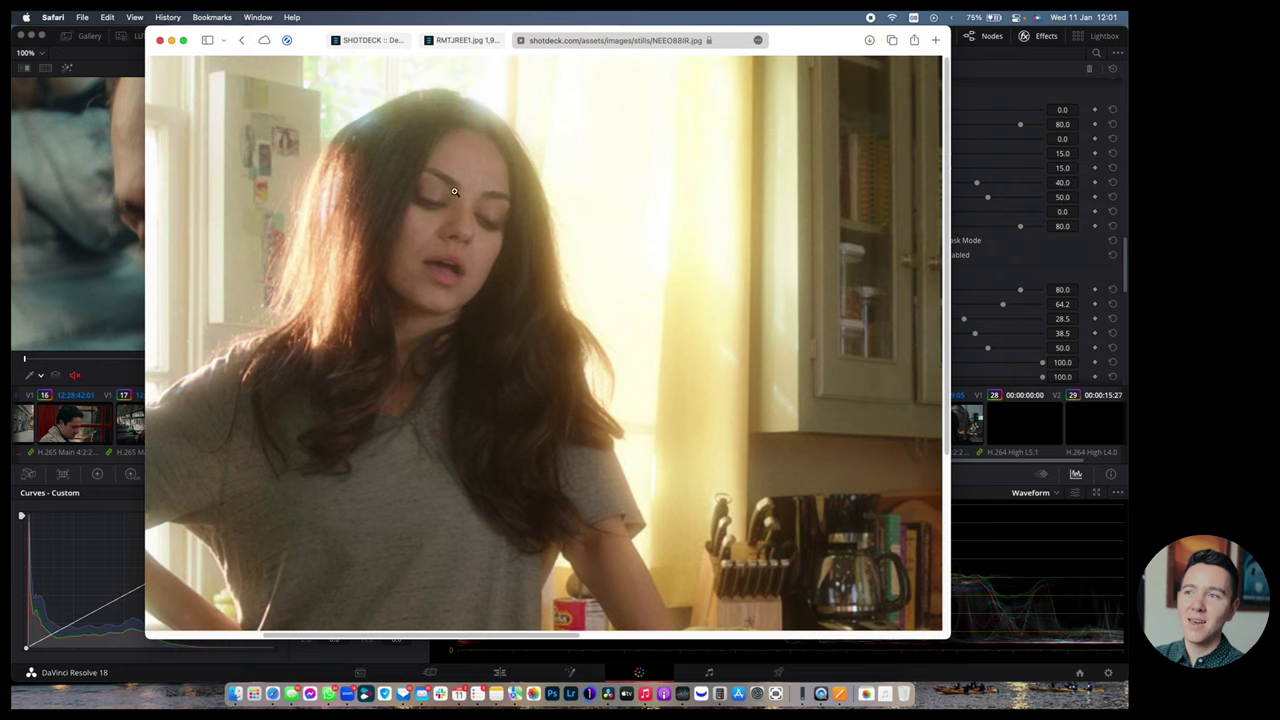
scroll(413, 204, "down", 5)
scroll(408, 218, "up", 3)
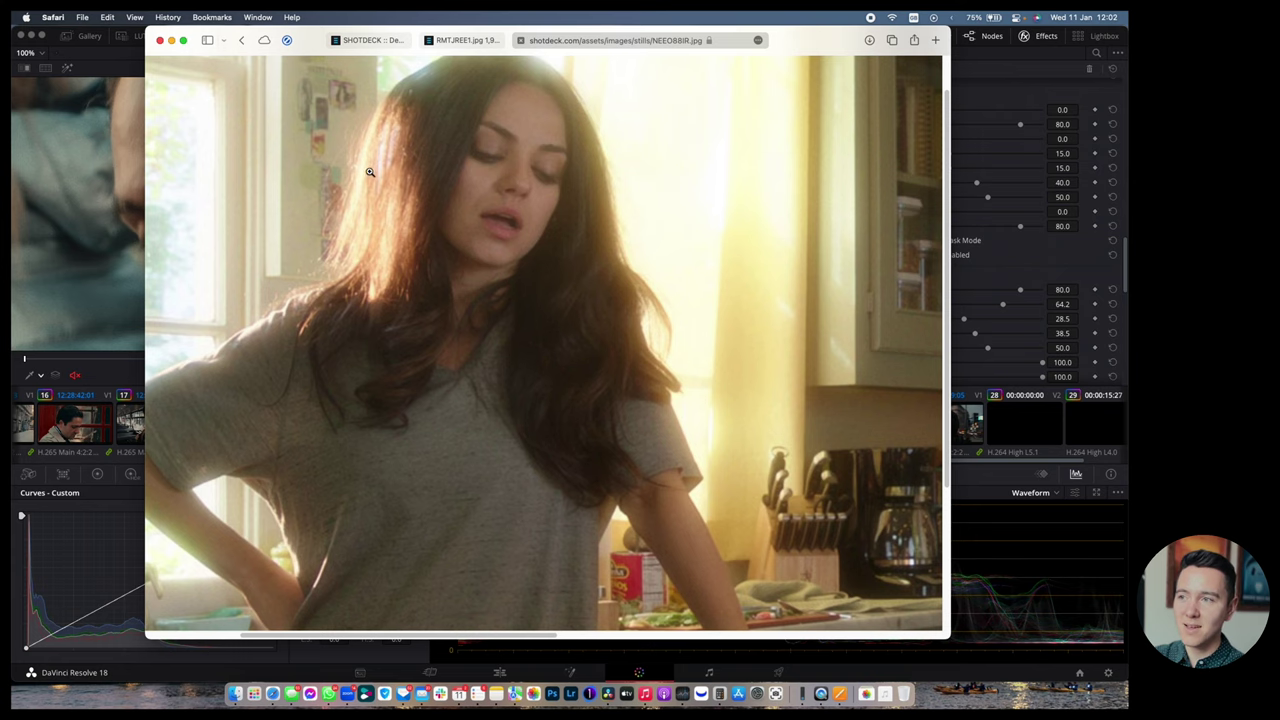
Open the Kill Bill: Vol. 1 still from the Favorites deck at full size and examine the house edges against the sky.
left_click(366, 40)
left_click(215, 170)
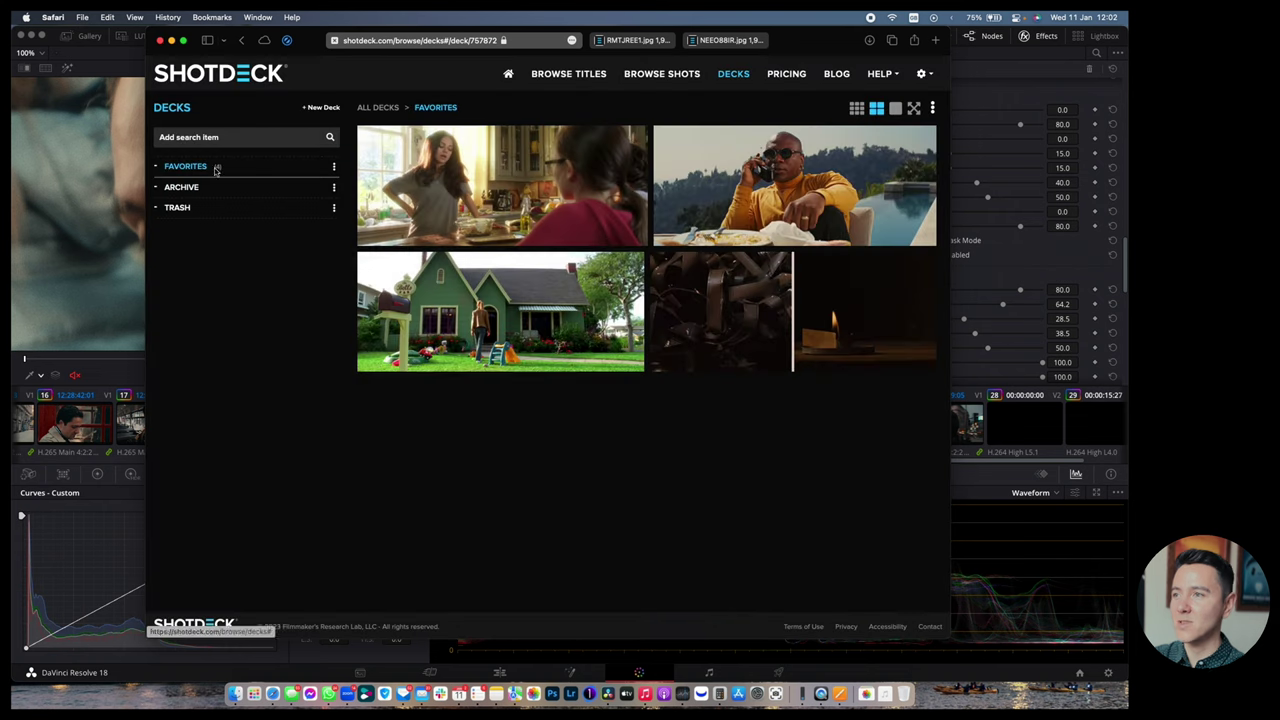
left_click(456, 310)
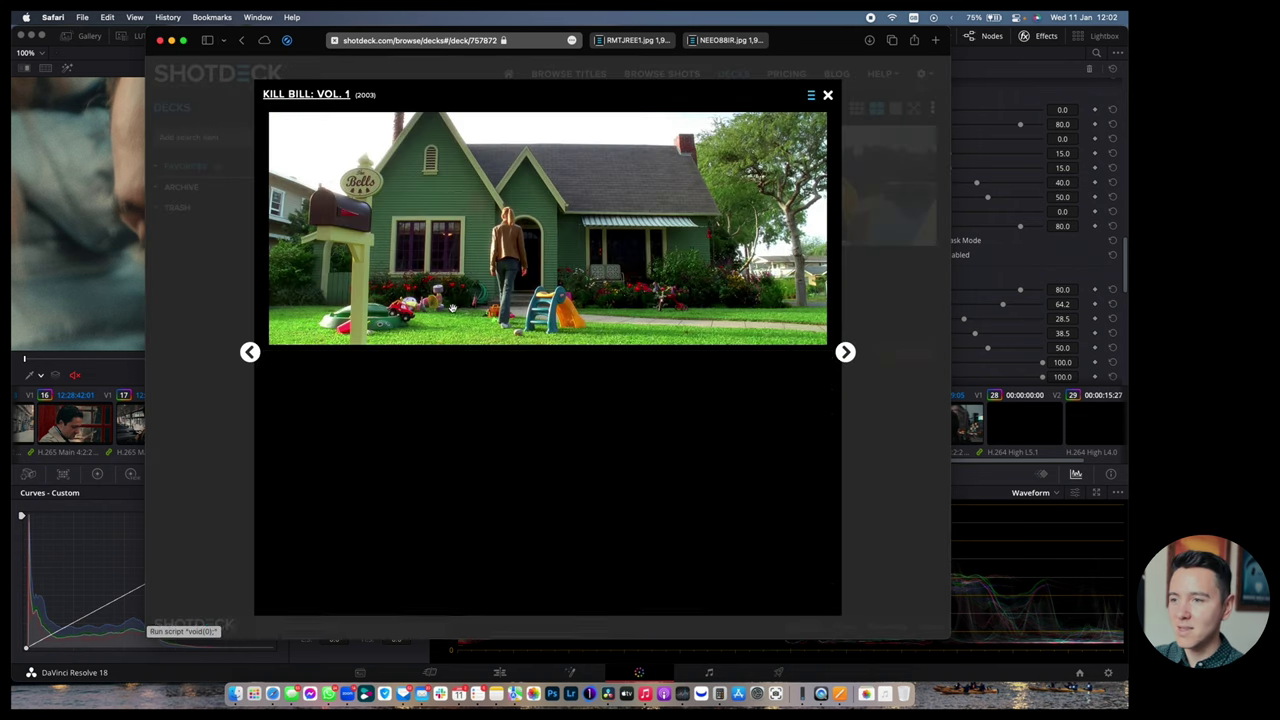
left_click(391, 197)
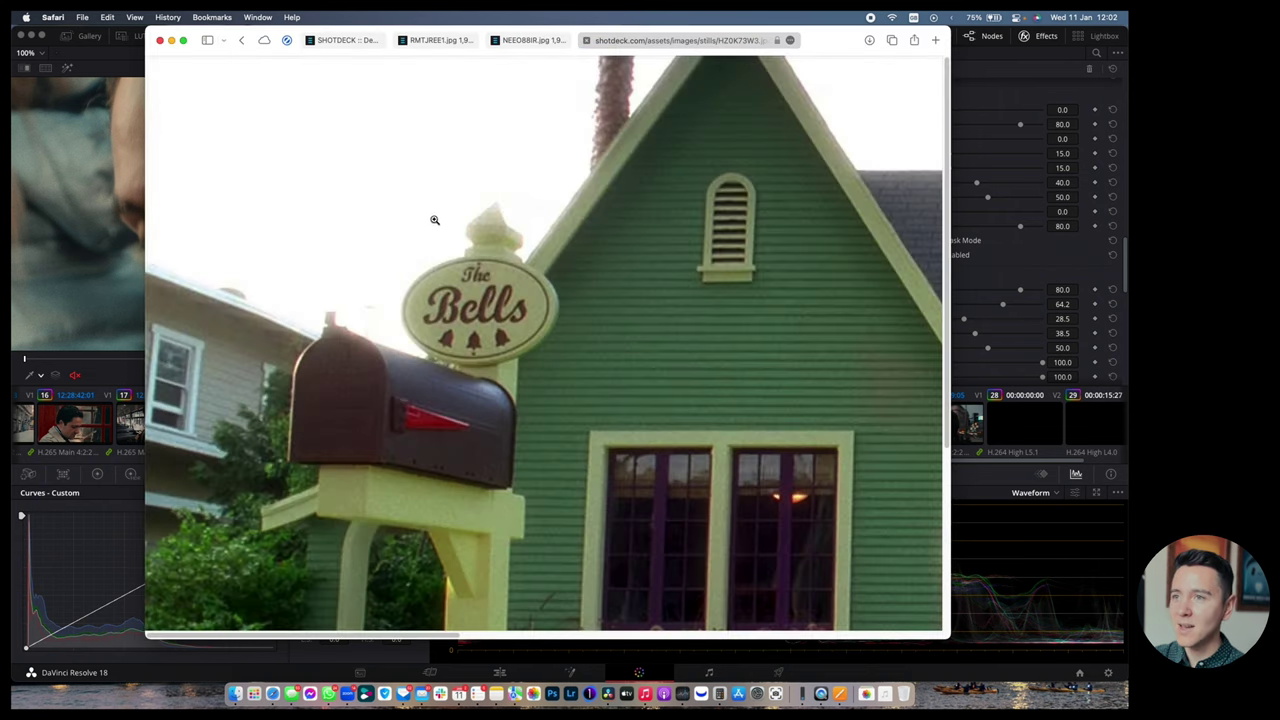
scroll(434, 220, "right", 5)
left_click(456, 216)
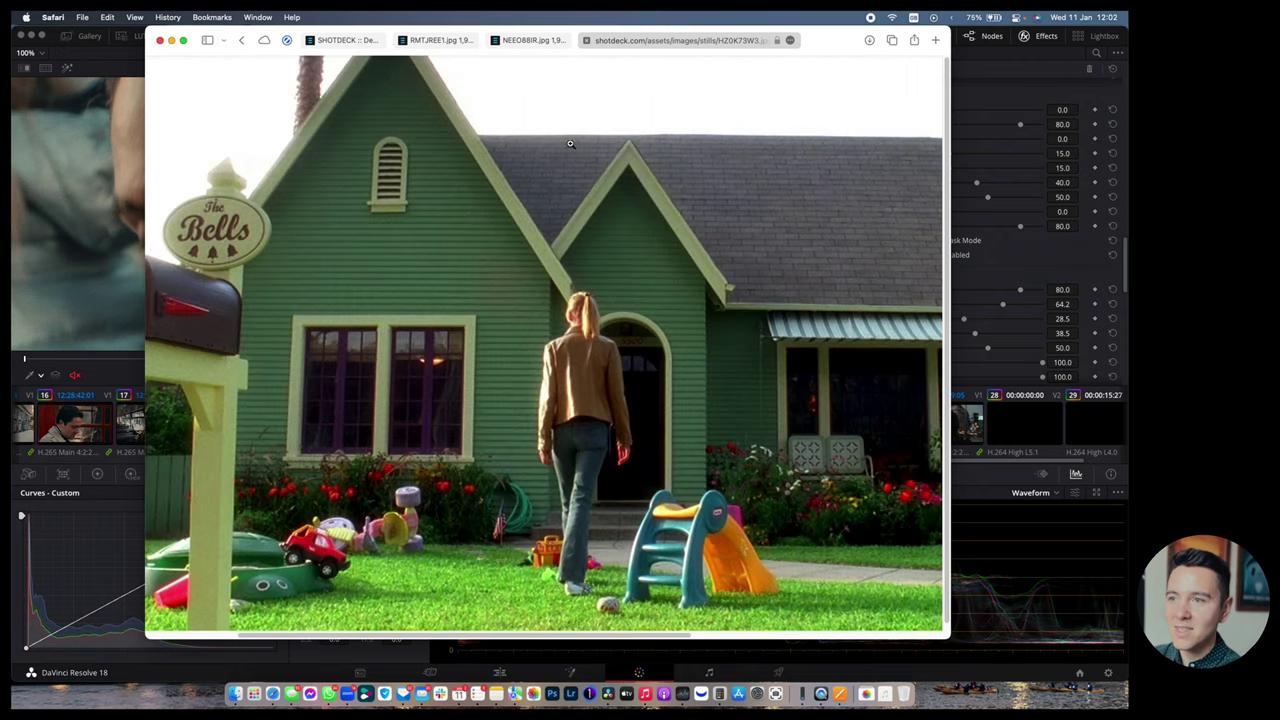
left_click(483, 150)
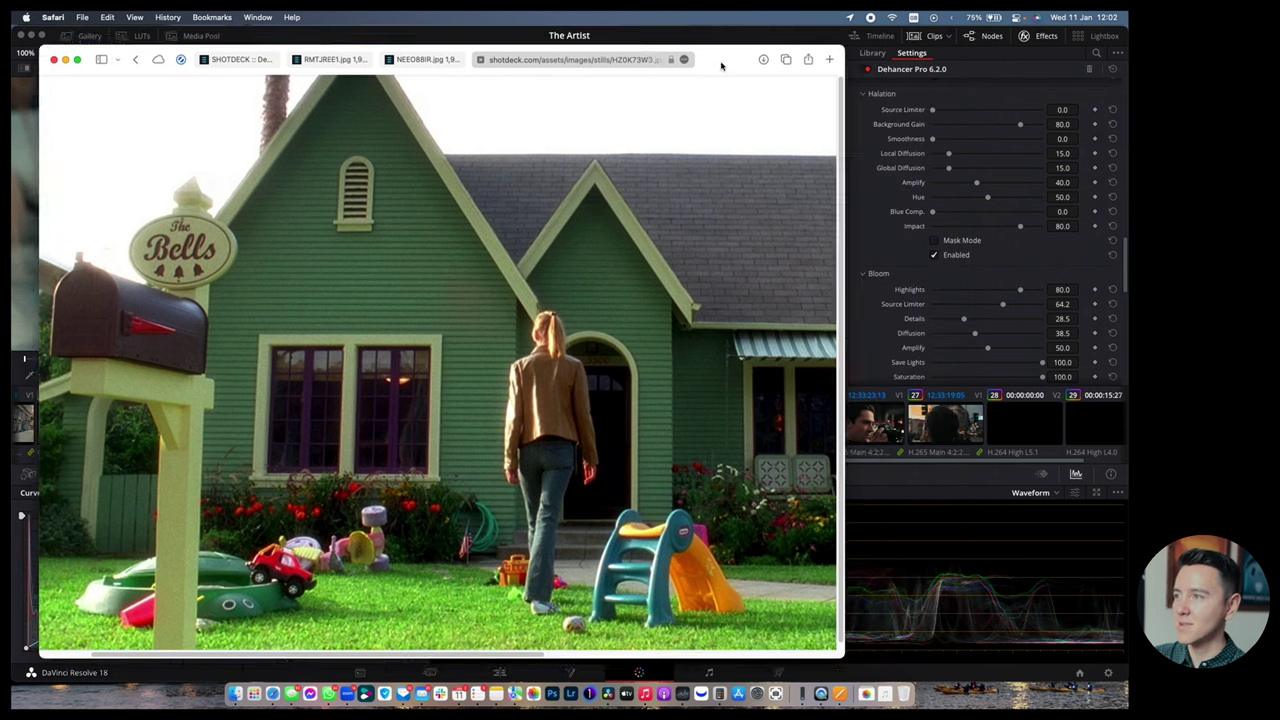
Switch back to DaVinci Resolve in full screen and select clip 23.
left_click(159, 40)
left_click(42, 36)
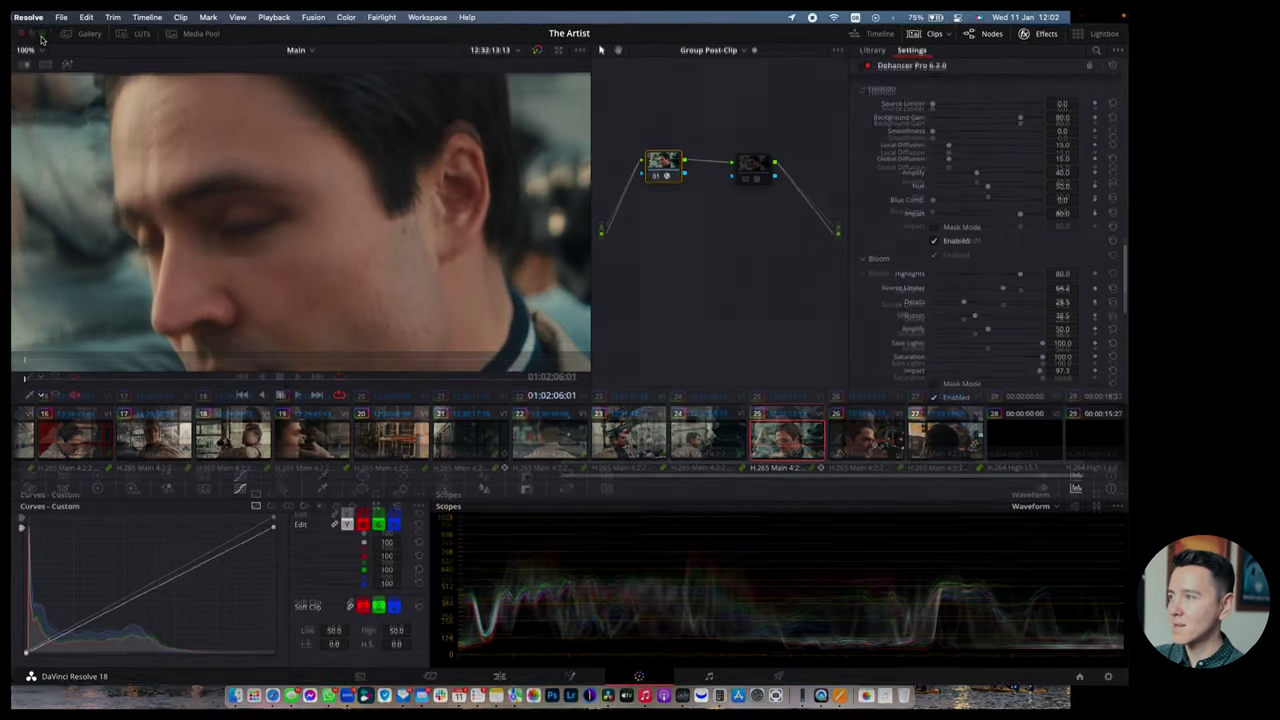
scroll(892, 300, "down", 3)
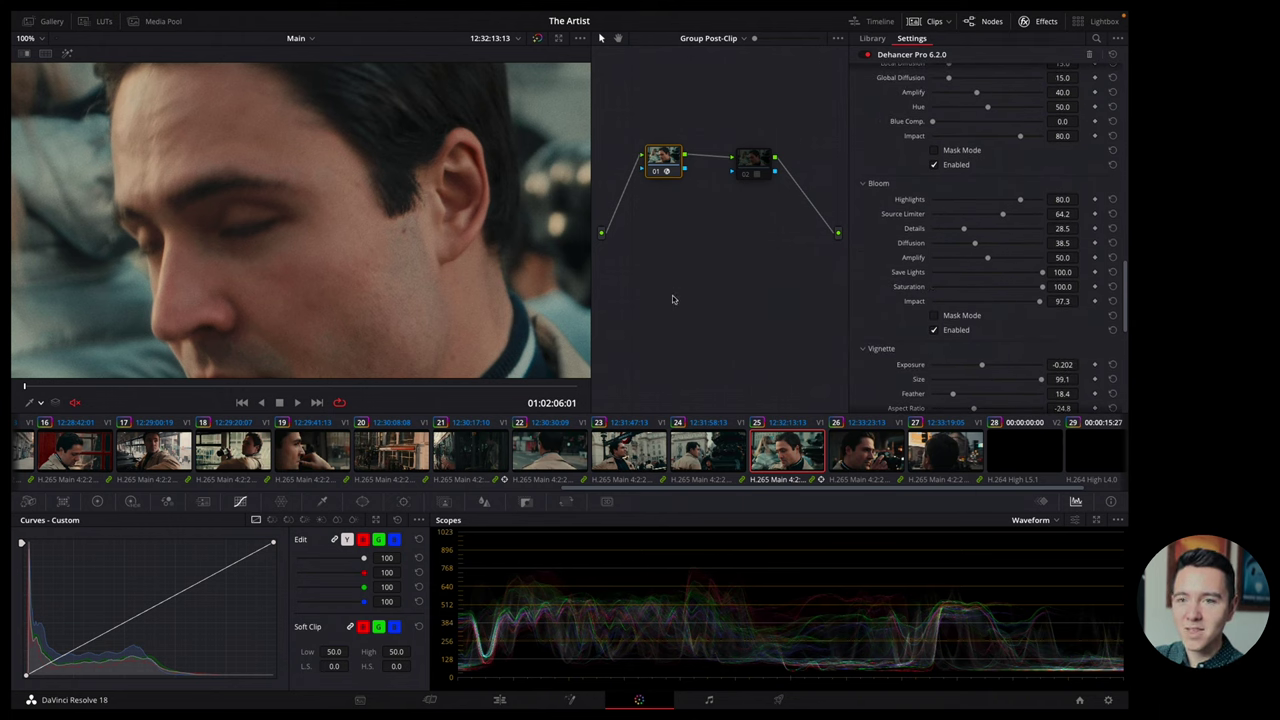
left_click(630, 456)
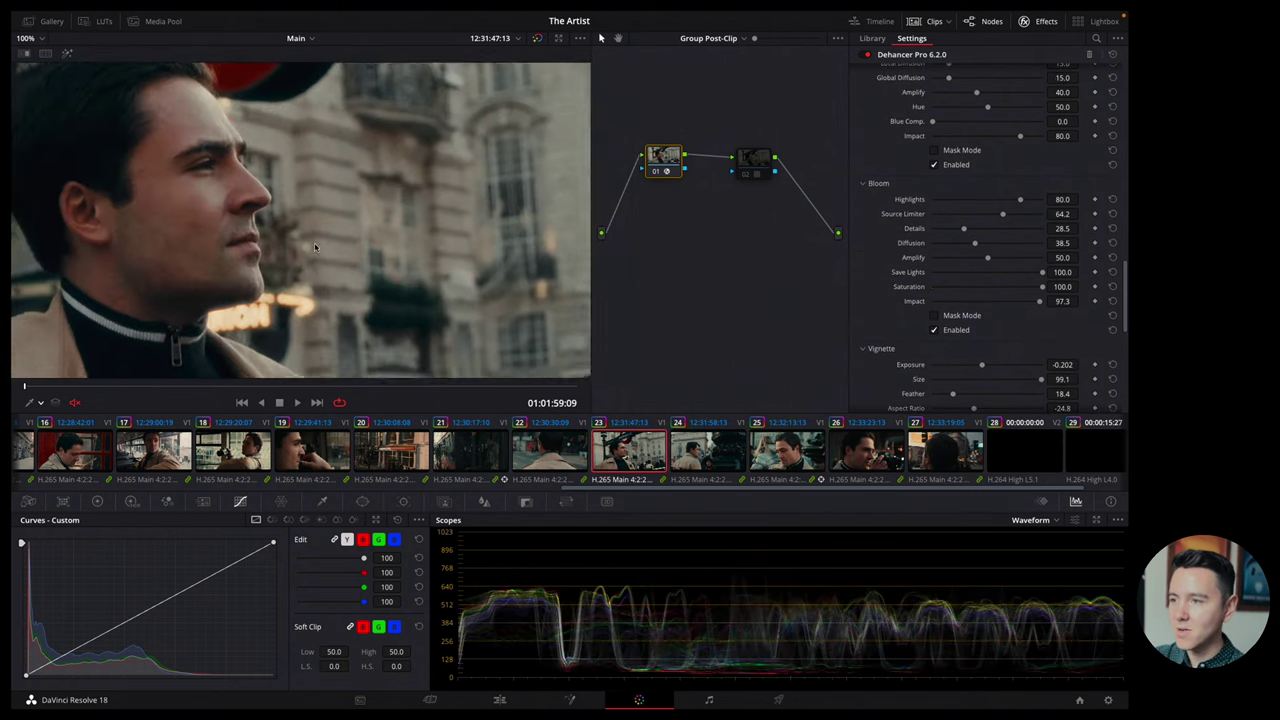
Examine the glow between the man's jawline and the lit sign in clip 23 at several magnifications.
scroll(295, 272, "up", 4)
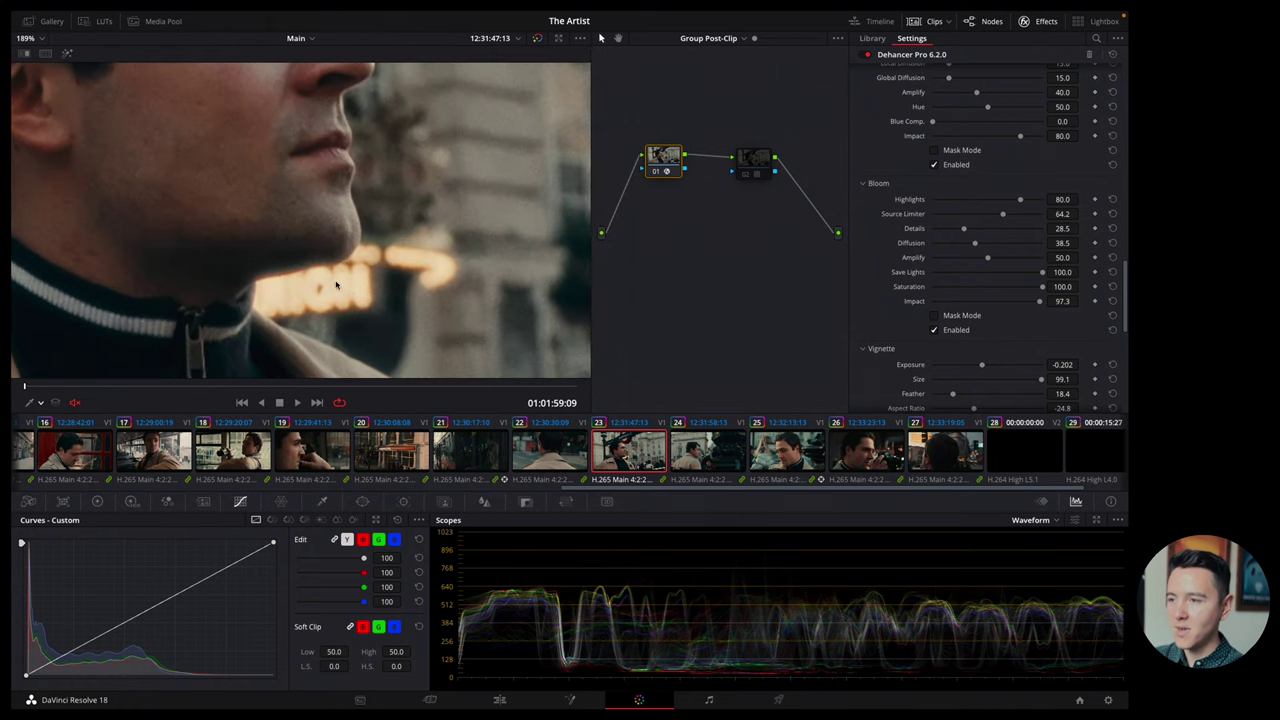
scroll(341, 258, "up", 1)
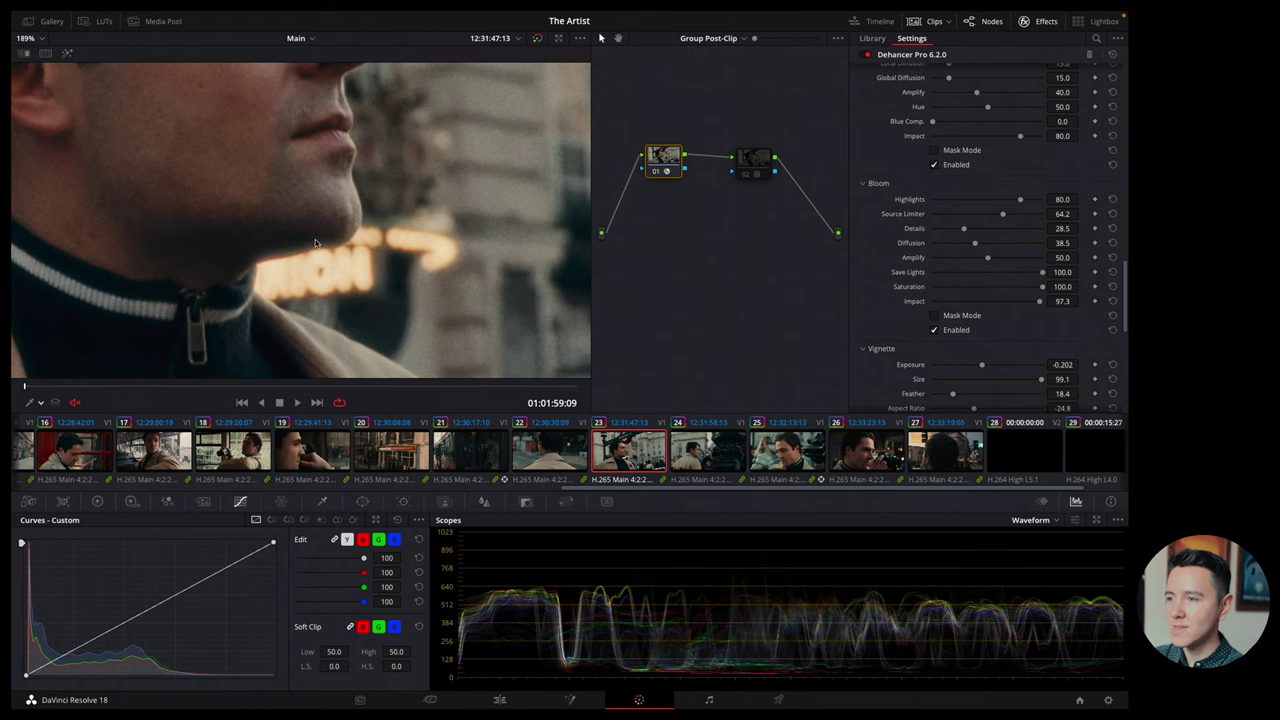
scroll(314, 243, "down", 6)
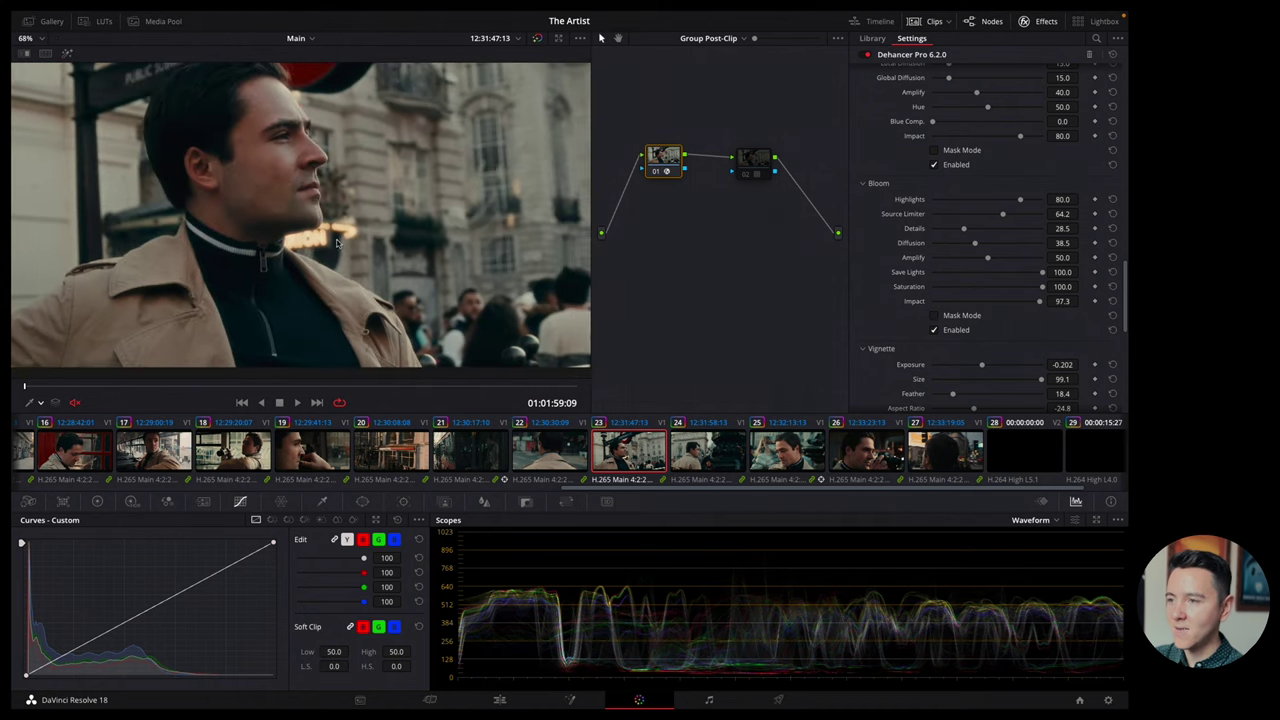
scroll(337, 243, "up", 4)
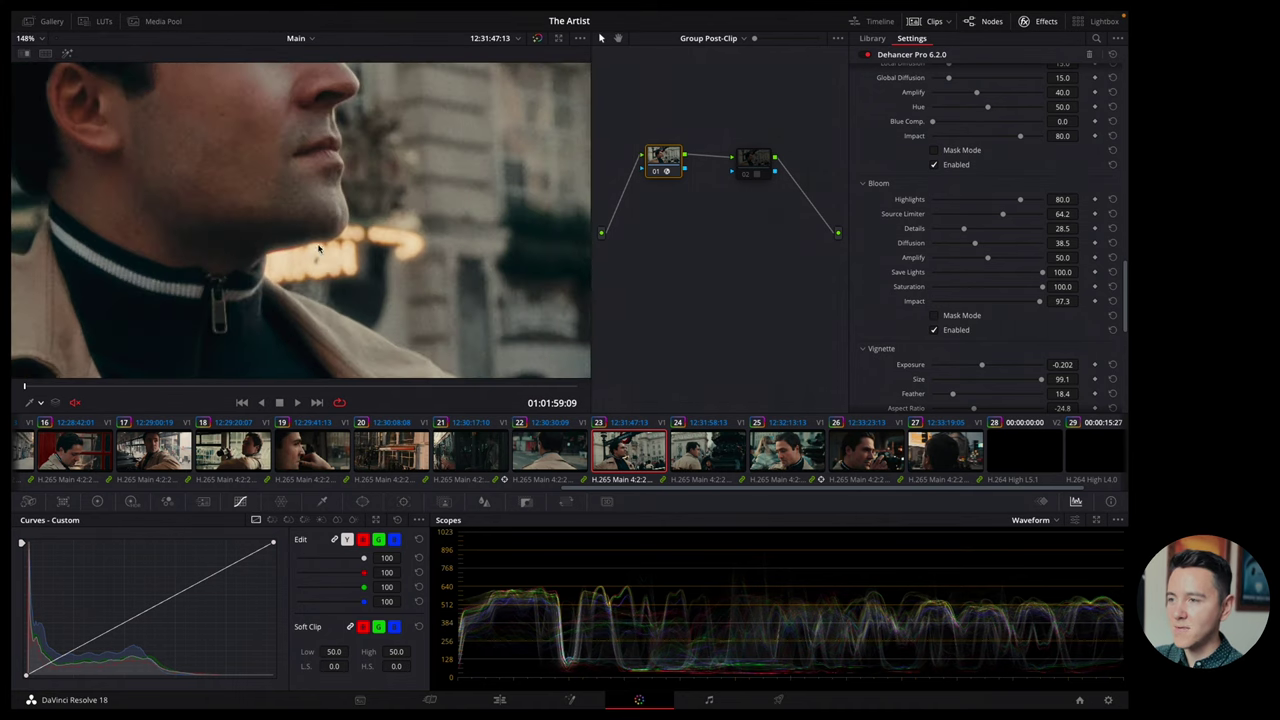
scroll(319, 249, "down", 1)
scroll(316, 265, "down", 2)
scroll(310, 266, "up", 4)
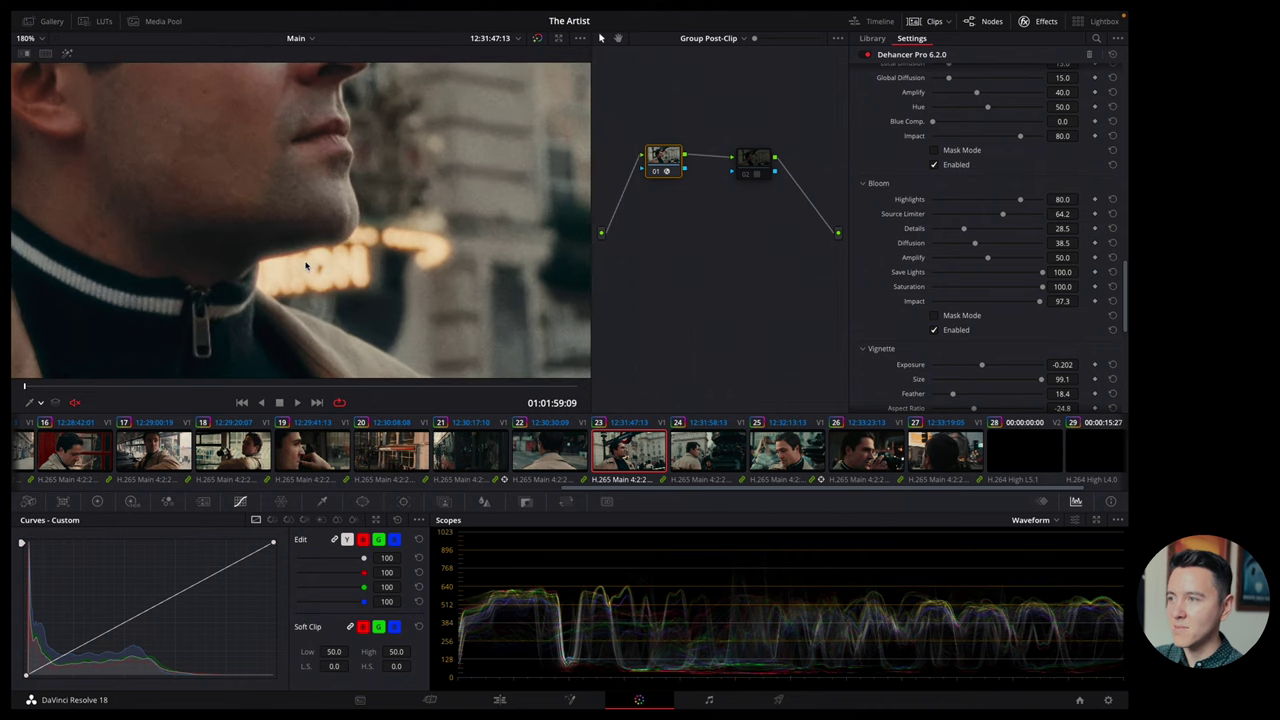
scroll(279, 268, "up", 3)
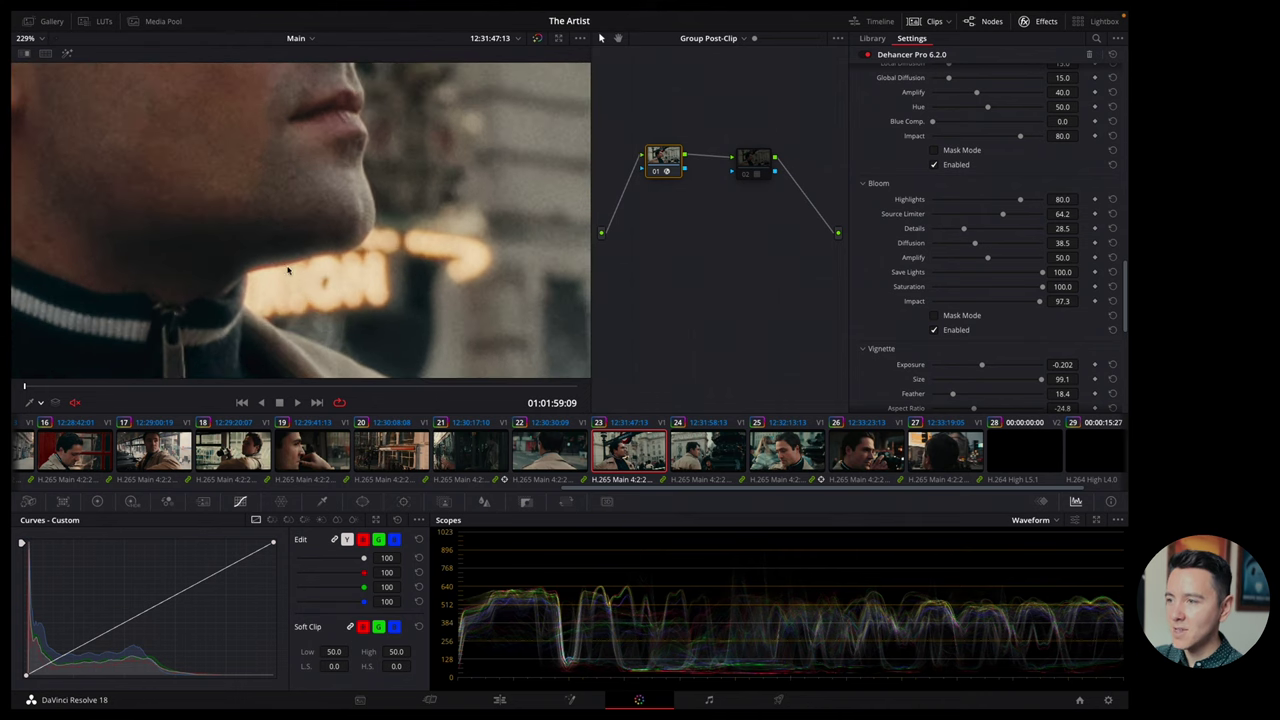
Disable Dehancer Pro's Bloom and Vignette effects, and inspect the chin's edge against the lit sign up close.
left_click(934, 330)
scroll(939, 335, "down", 2)
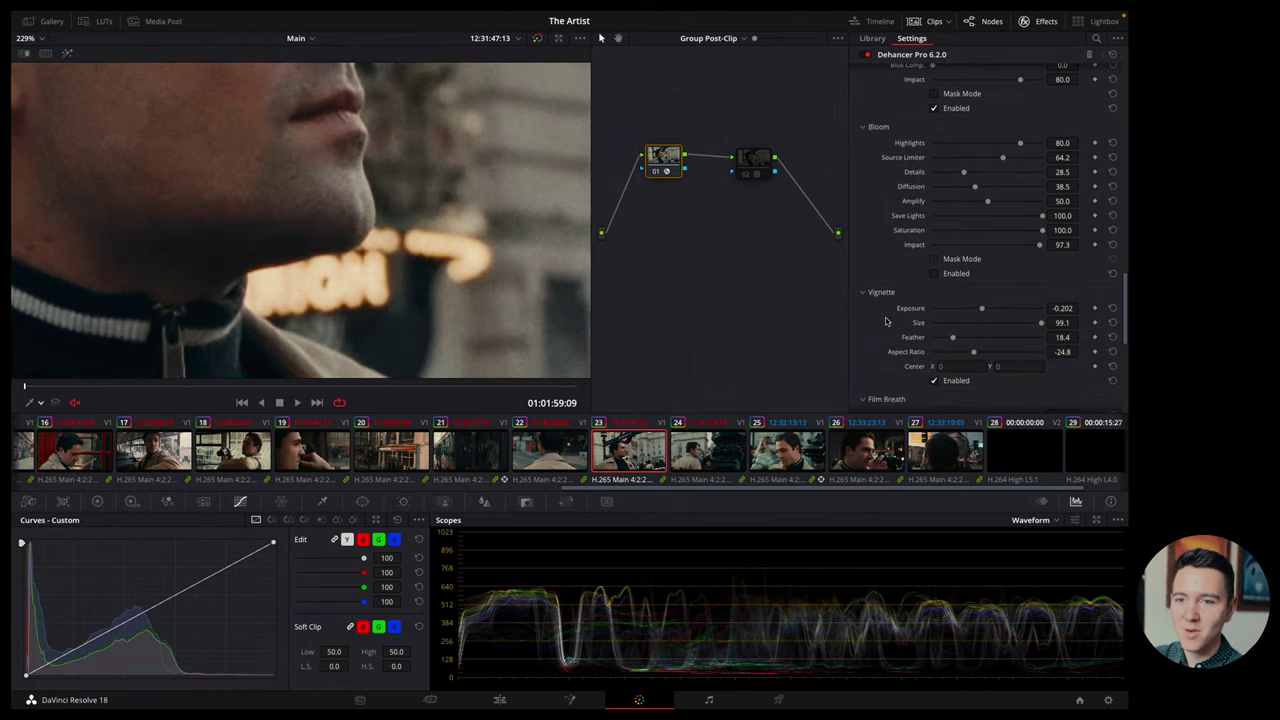
left_click(935, 381)
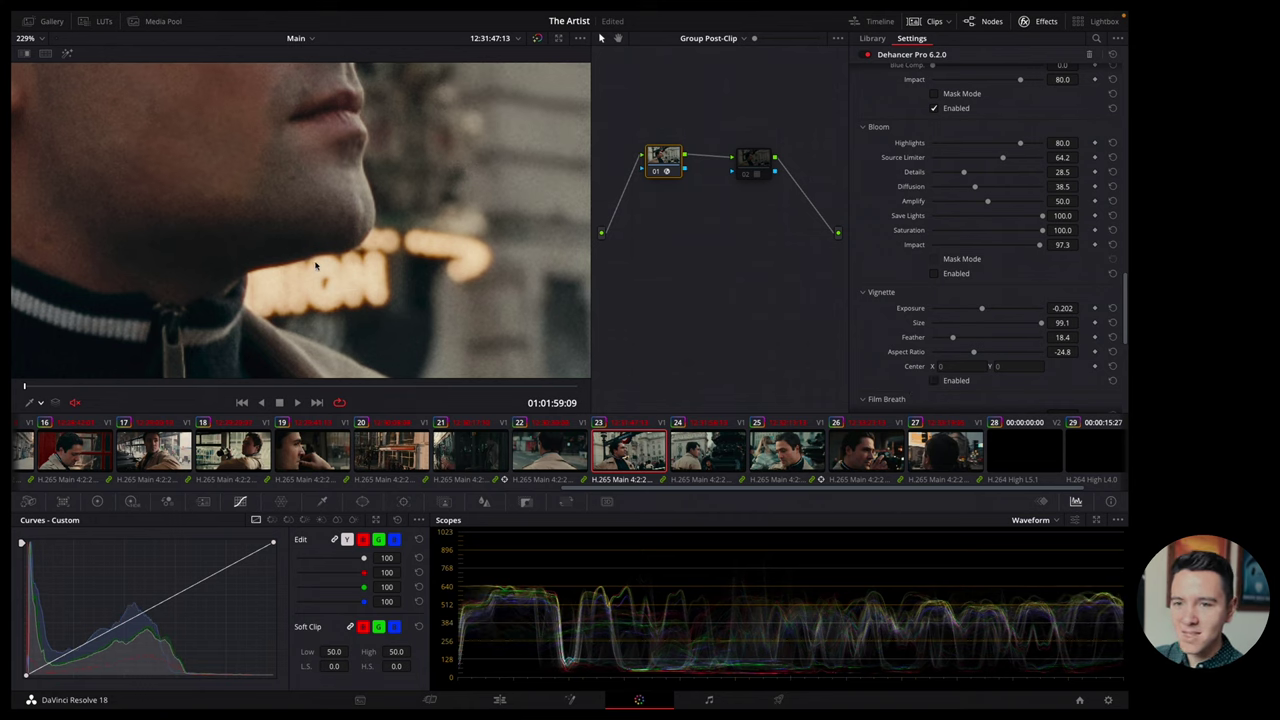
scroll(250, 286, "up", 3)
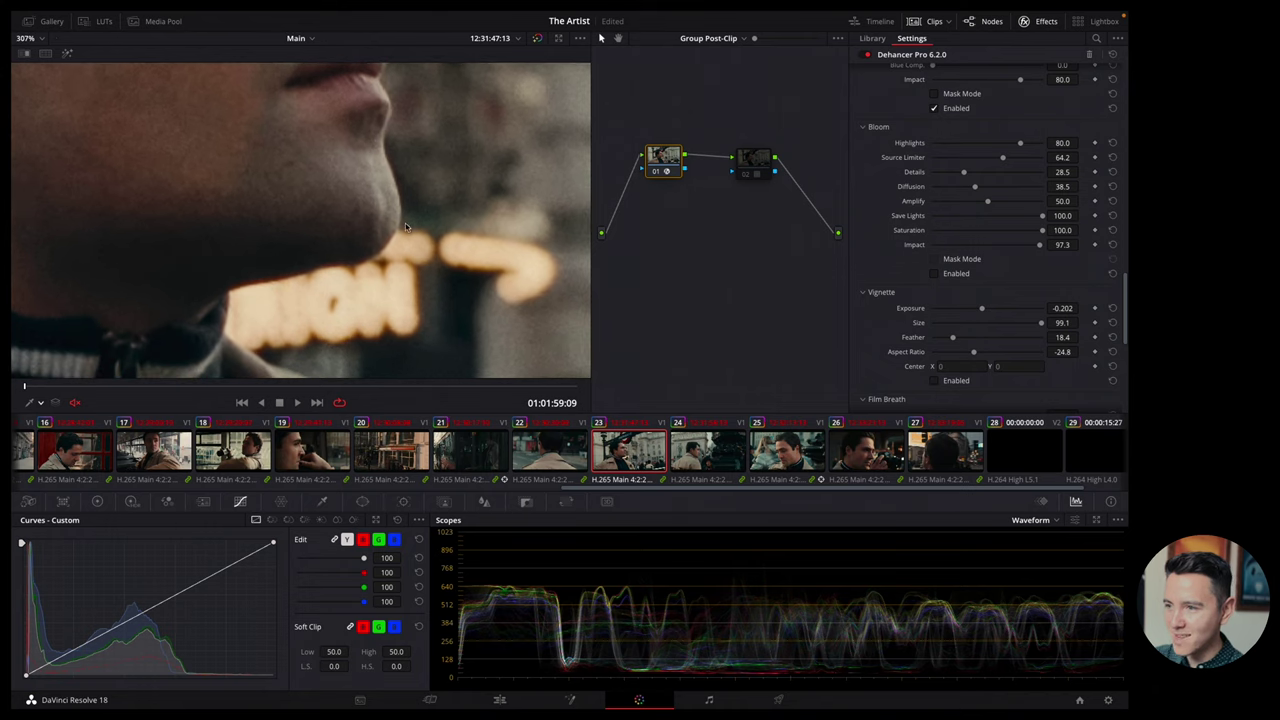
left_click_drag(390, 217, 348, 175)
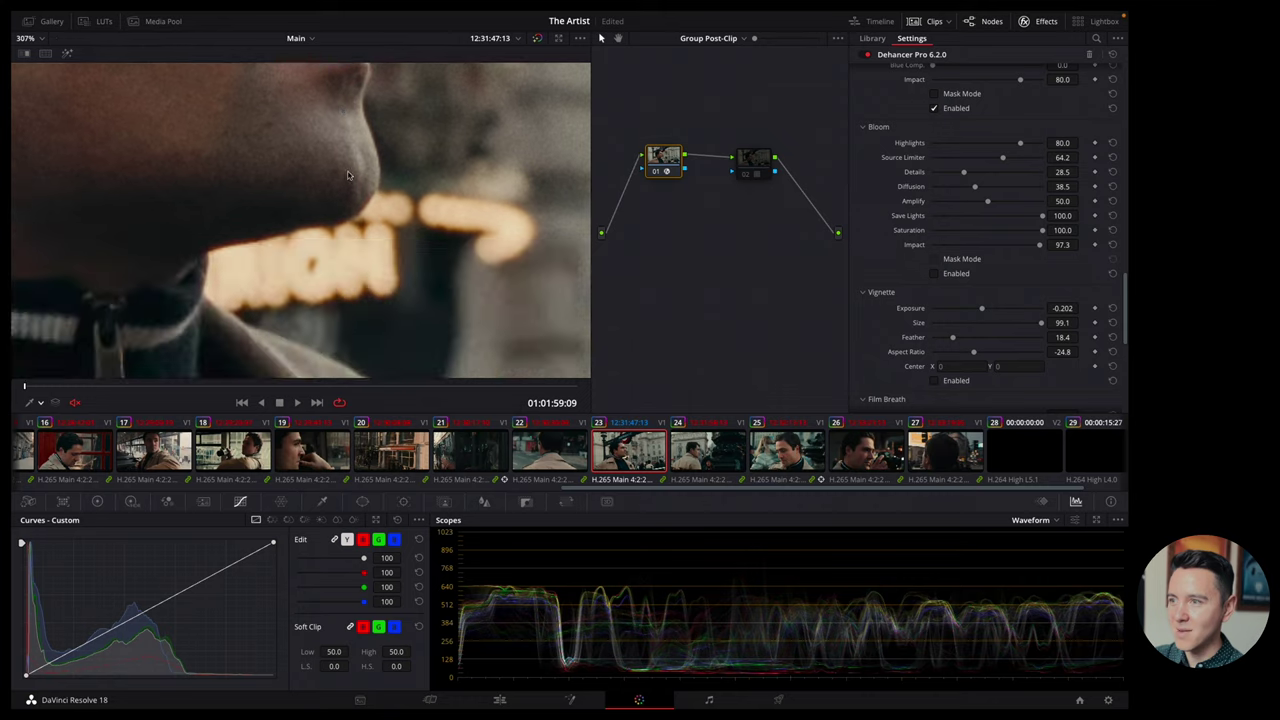
Turn Dehancer Pro's Vignette back on, comparing clip 23 with and without the effect.
left_click(934, 381)
left_click(933, 382)
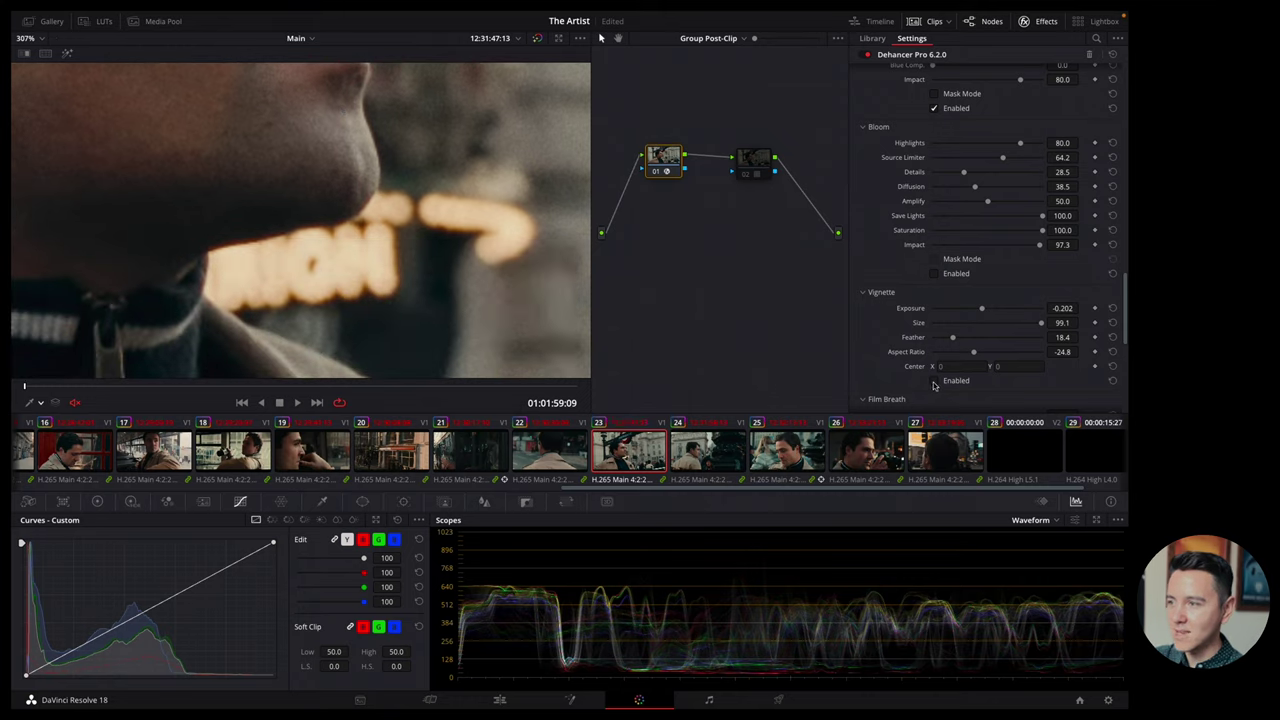
left_click(933, 382)
left_click(933, 382)
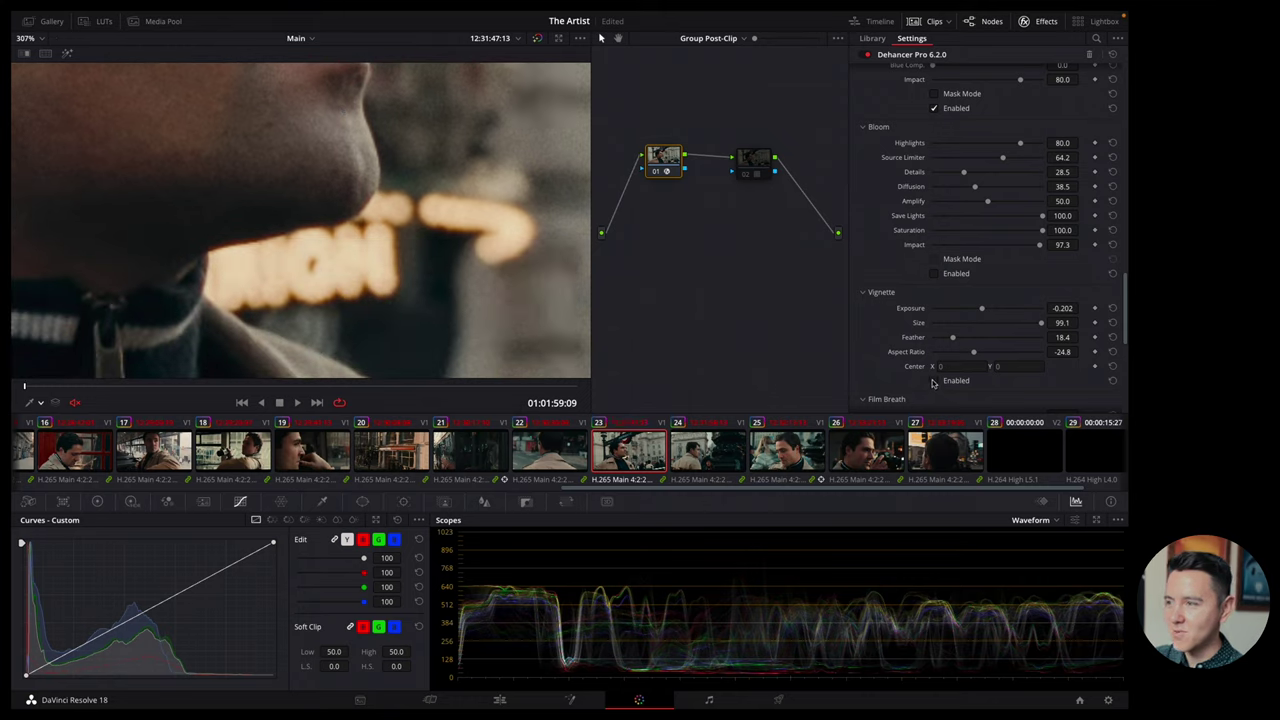
scroll(904, 272, "up", 3)
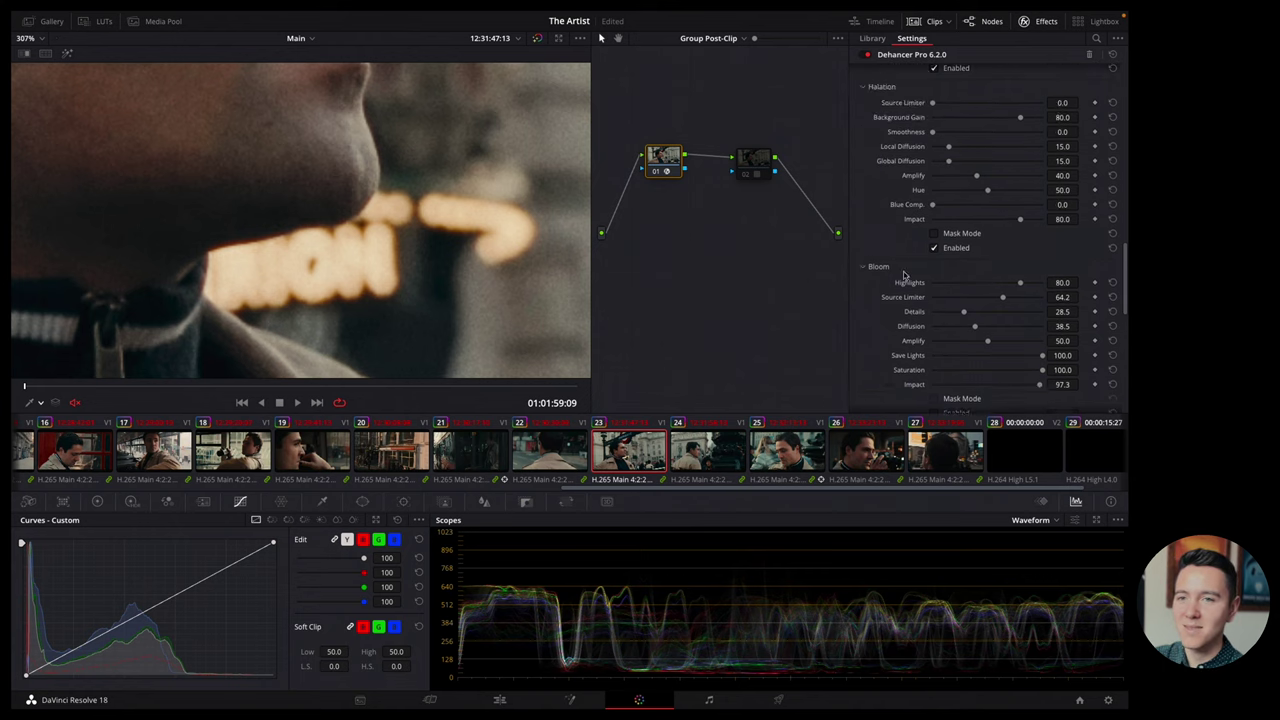
scroll(904, 272, "down", 4)
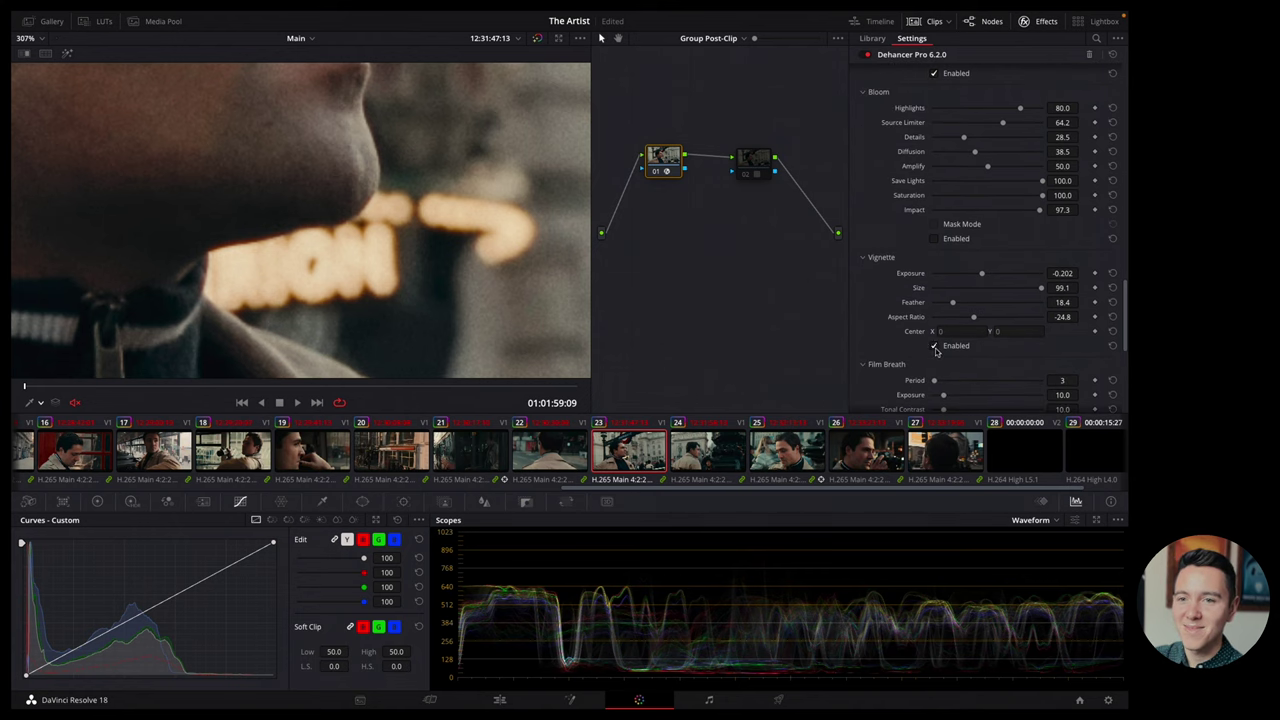
scroll(886, 336, "down", 1)
Compare the man's jawline against the lit sign with Dehancer Pro's Halation off and on, at several magnifications.
scroll(886, 336, "up", 6)
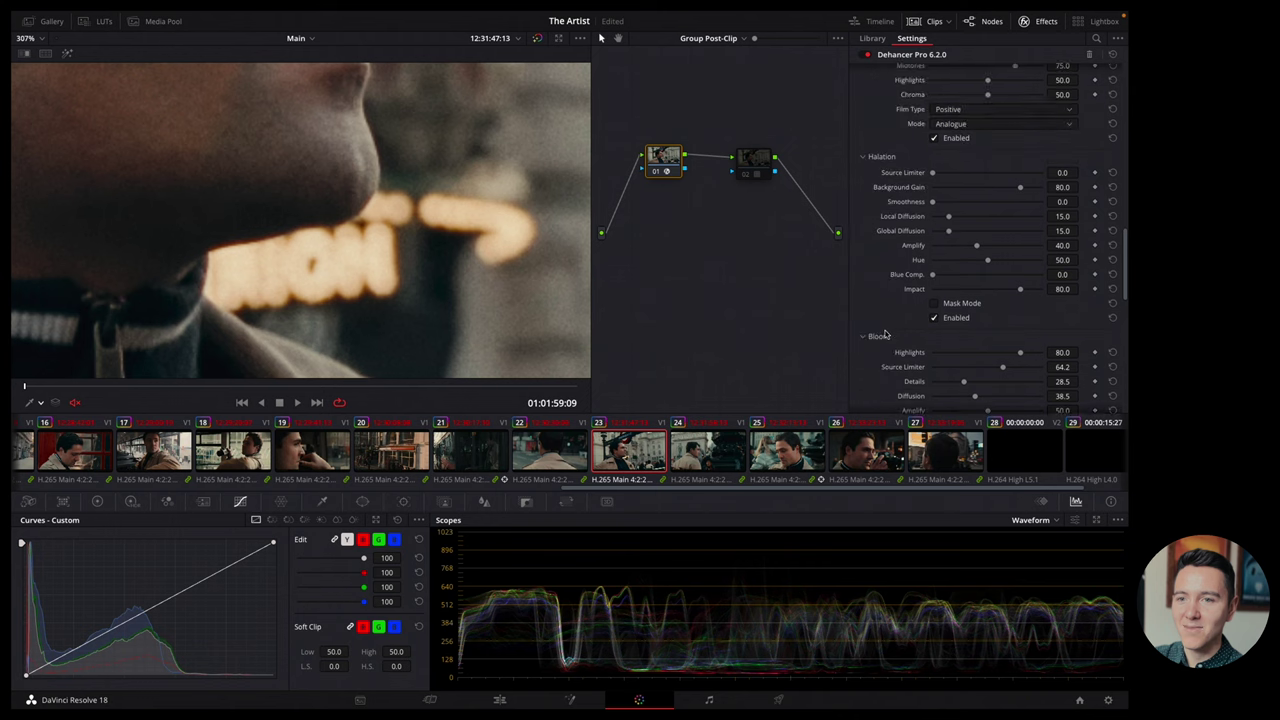
scroll(886, 336, "down", 1)
left_click(934, 284)
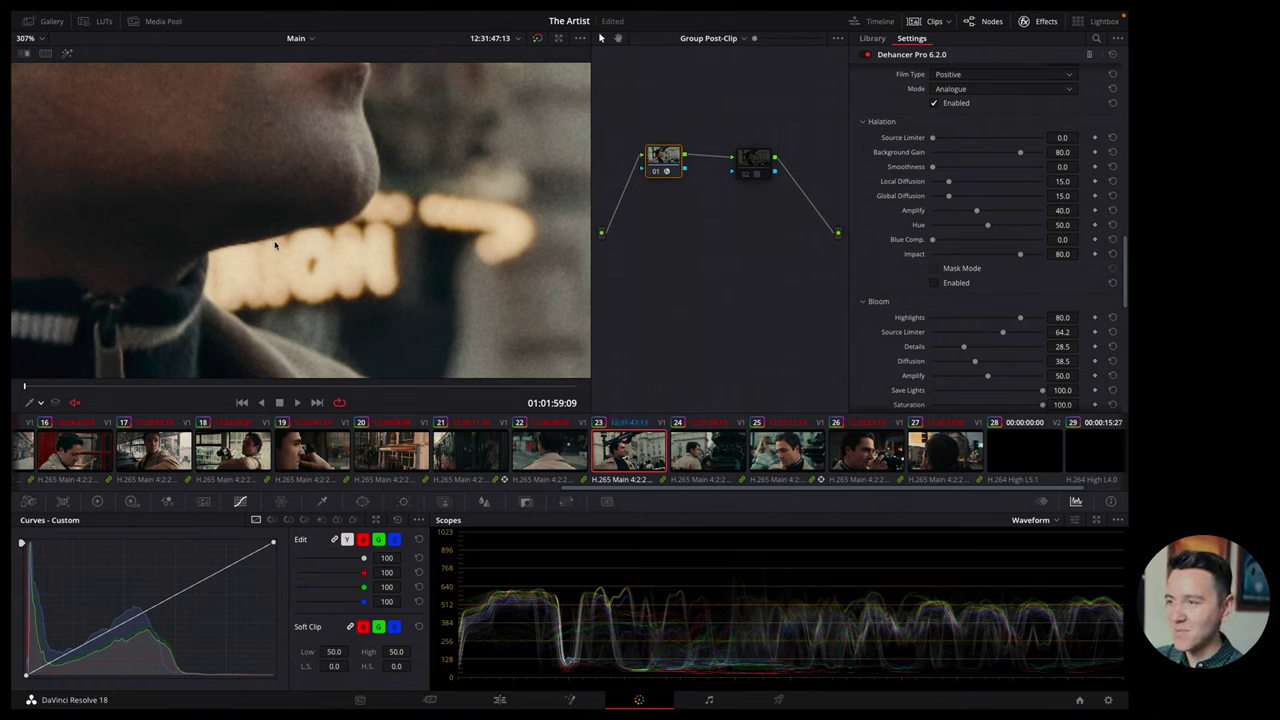
scroll(260, 255, "down", 5)
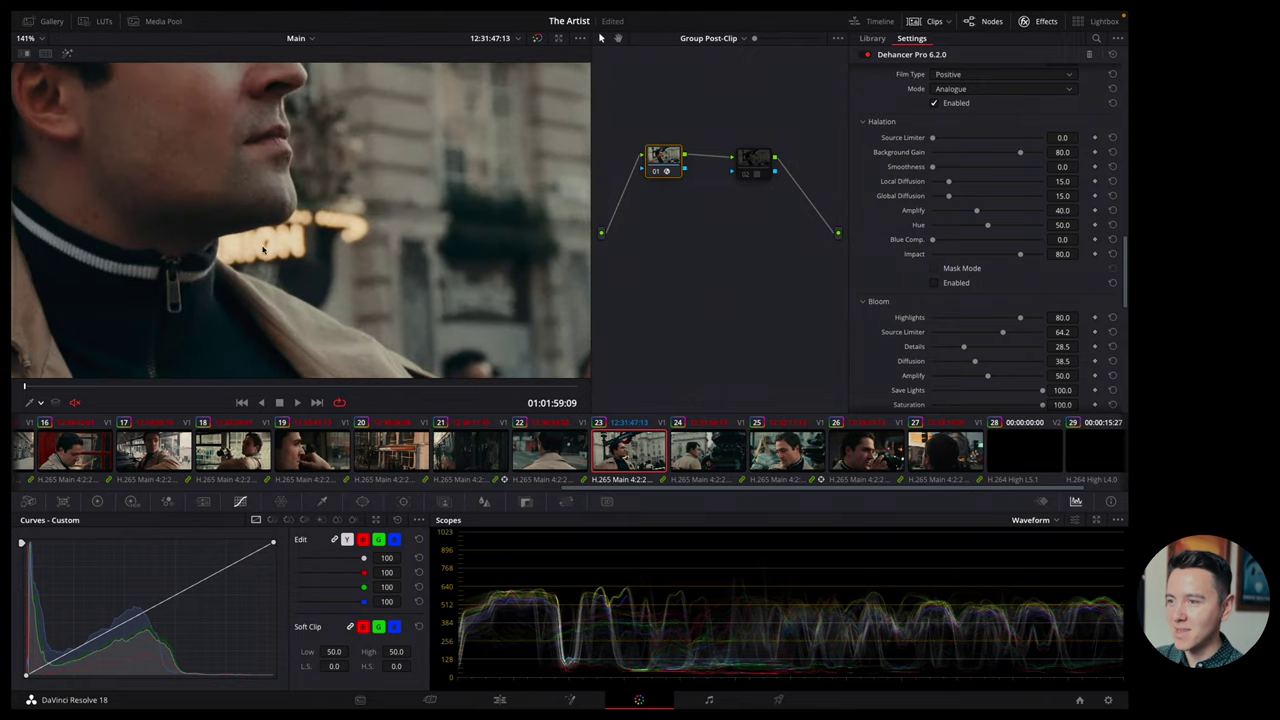
scroll(300, 240, "up", 2)
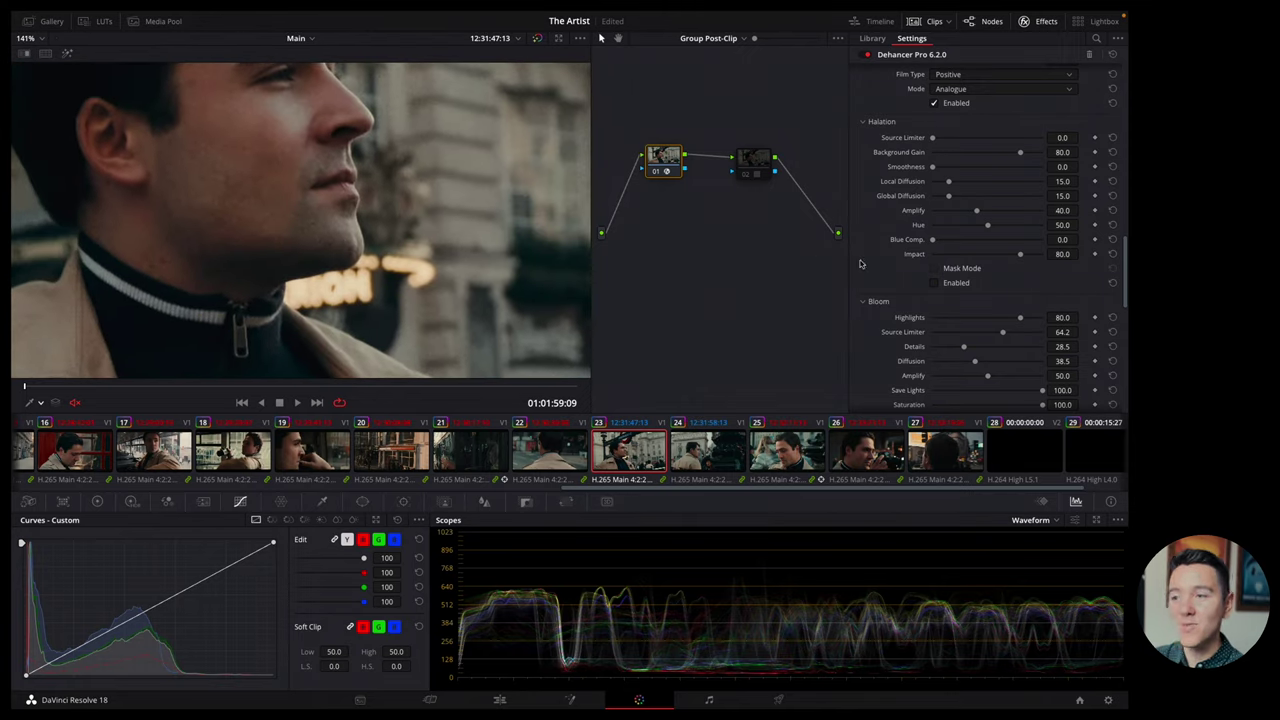
left_click(935, 283)
scroll(305, 268, "up", 3)
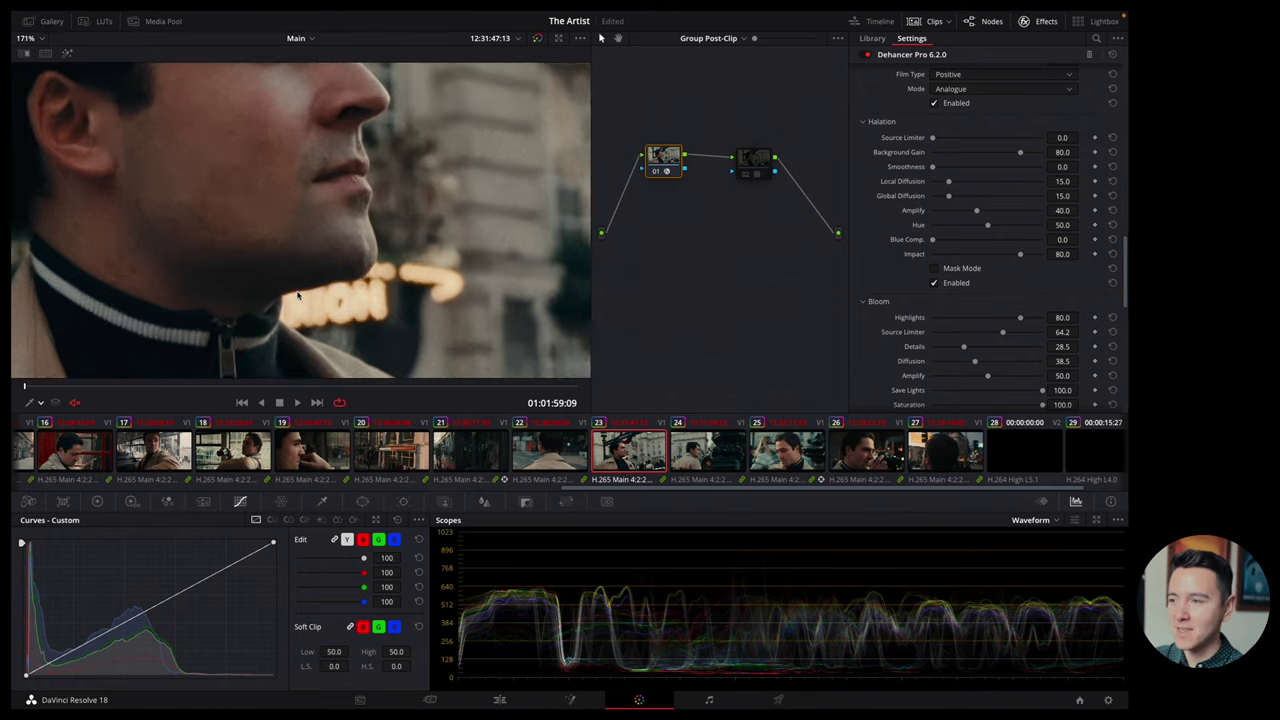
scroll(305, 270, "up", 2)
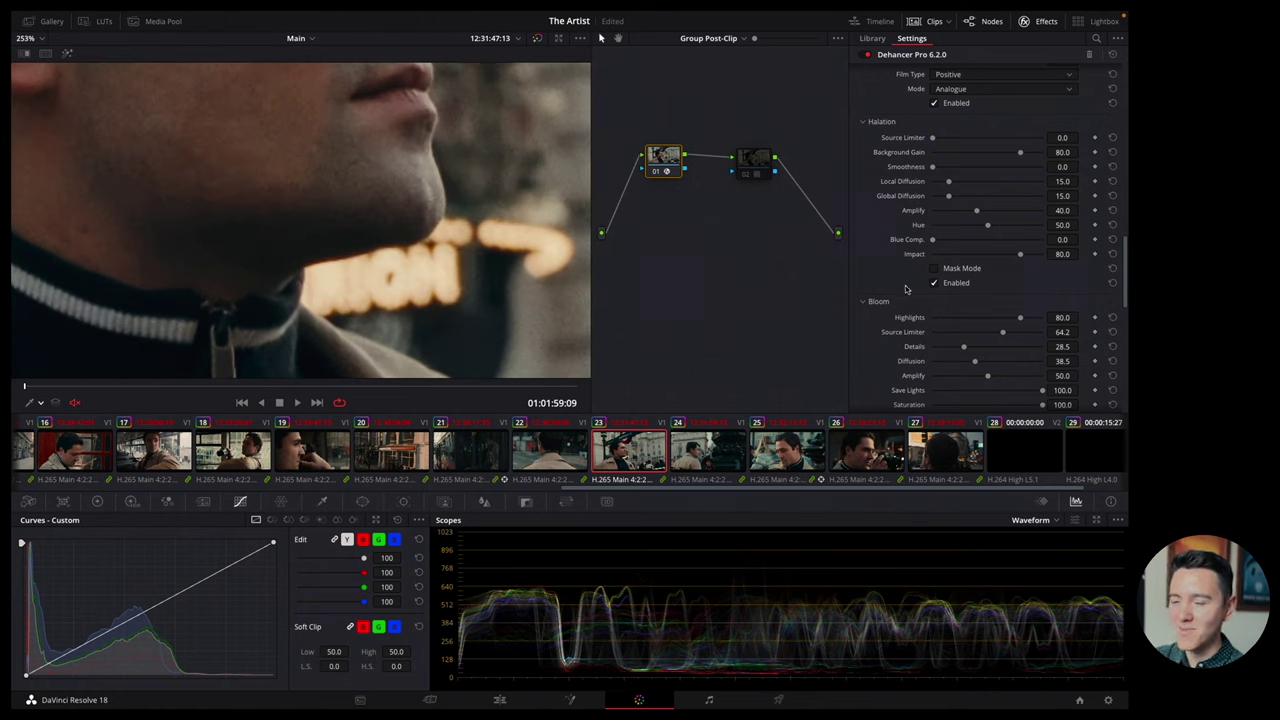
scroll(345, 232, "down", 3)
scroll(340, 250, "down", 2)
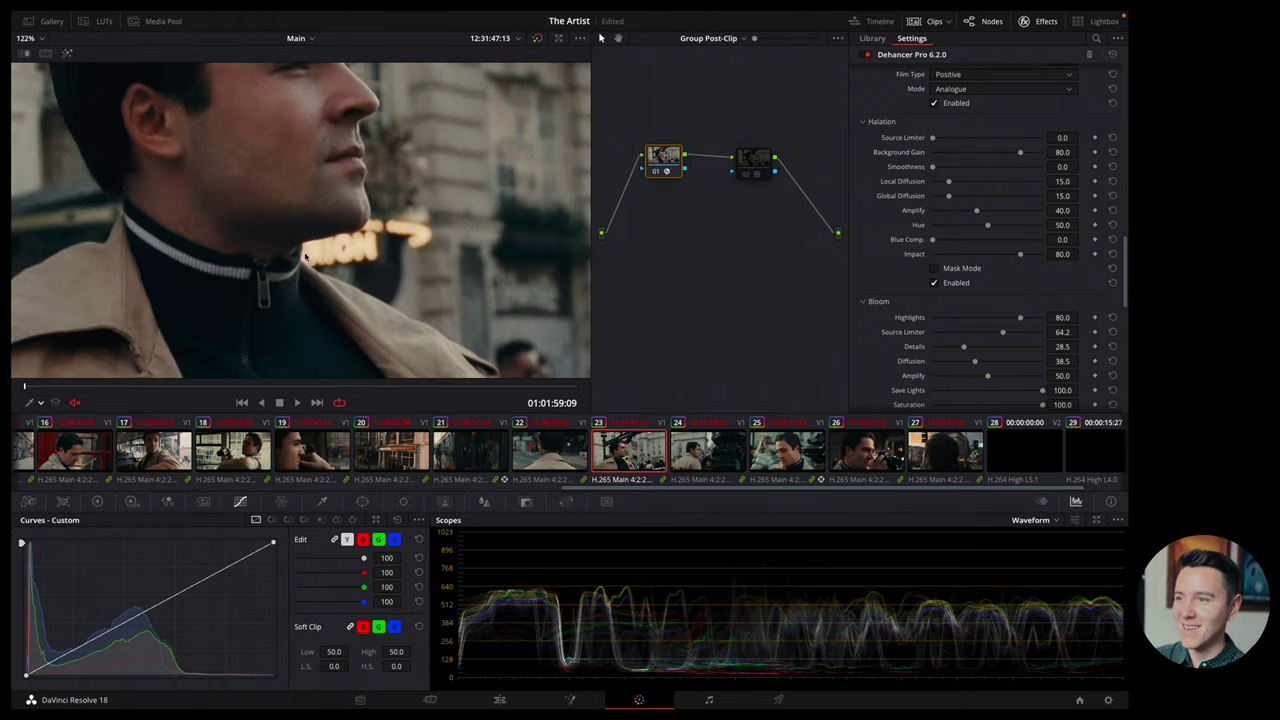
scroll(434, 284, "up", 1)
Re-enable Dehancer Pro's Bloom effect, comparing the man's chin and collar in clip 23 with and without it.
scroll(872, 317, "down", 4)
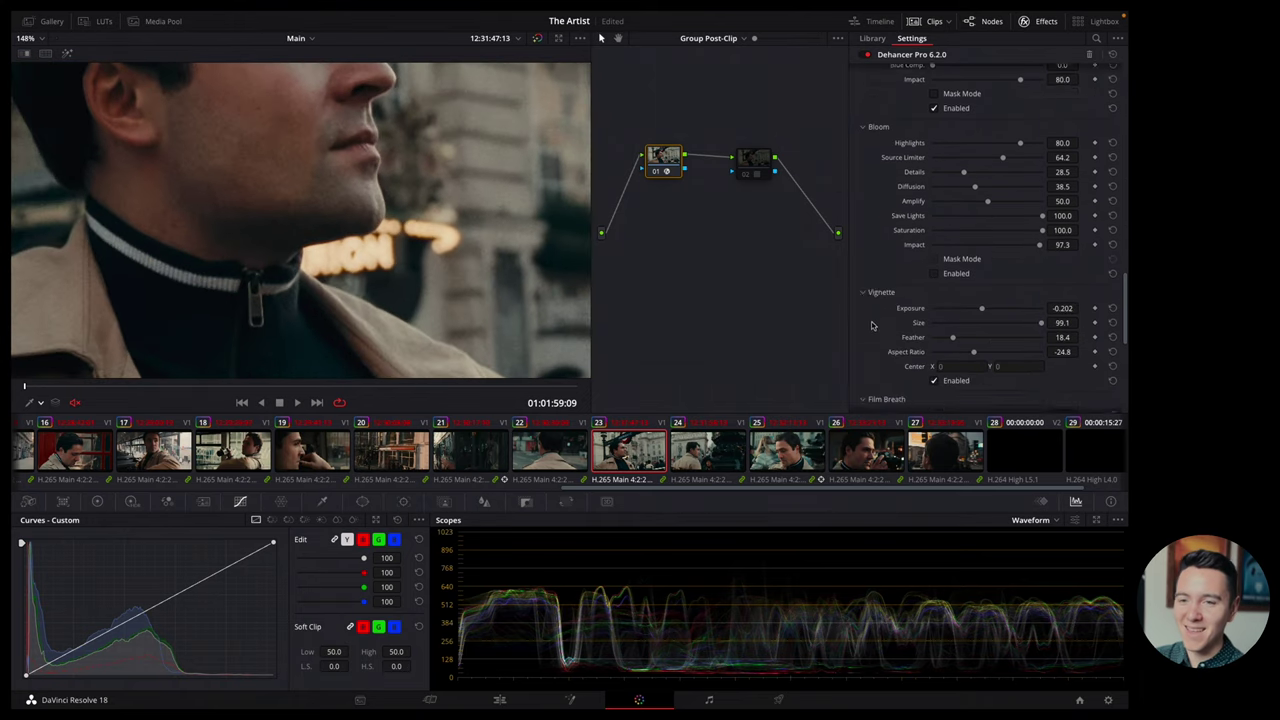
left_click(934, 309)
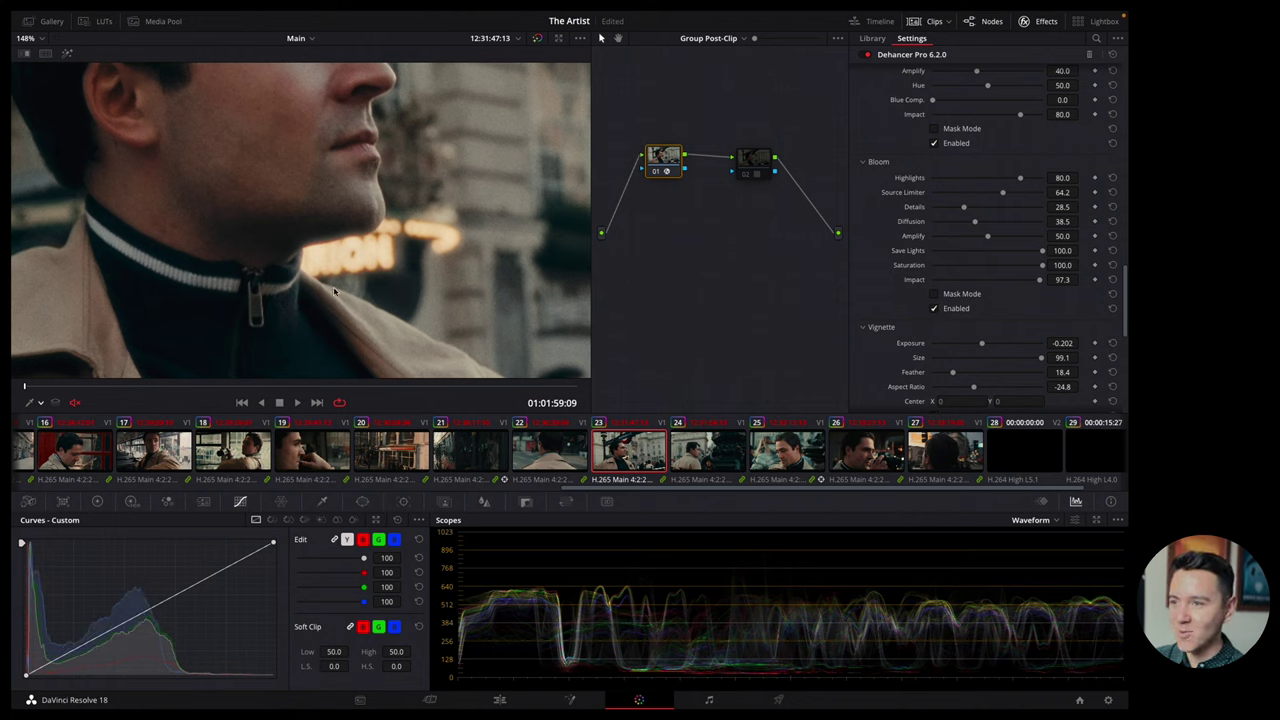
left_click(934, 309)
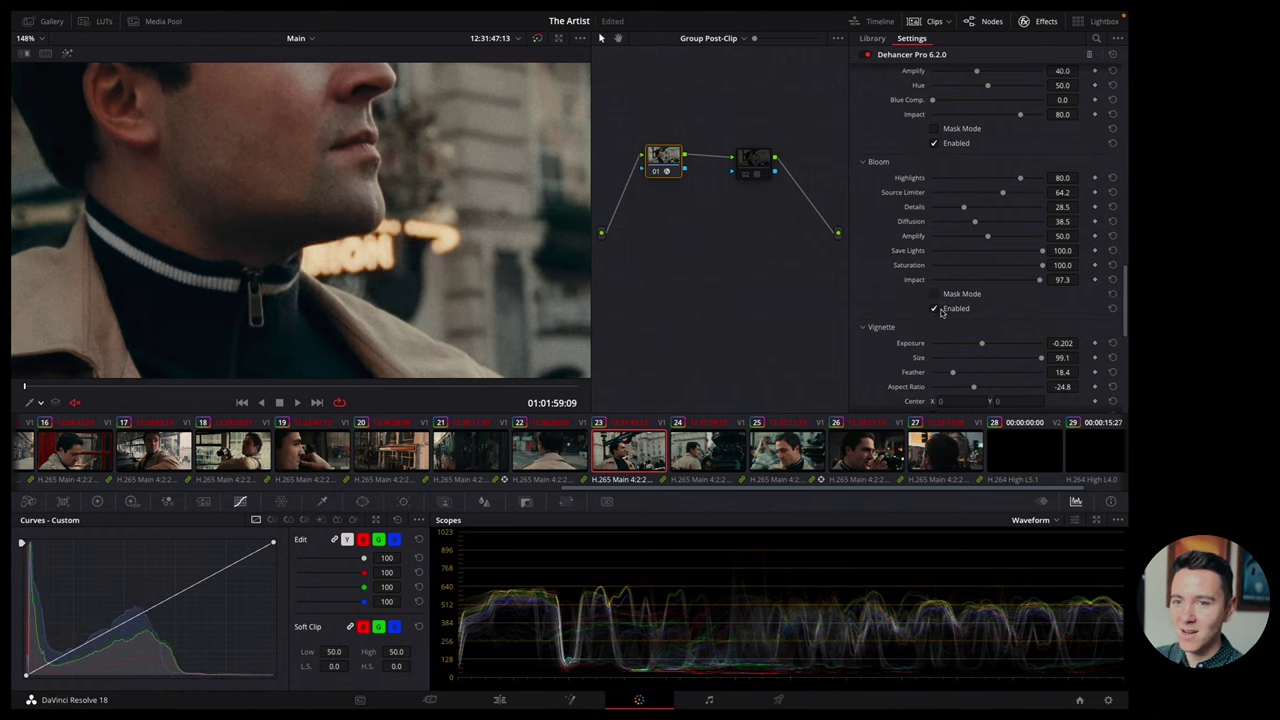
left_click(934, 309)
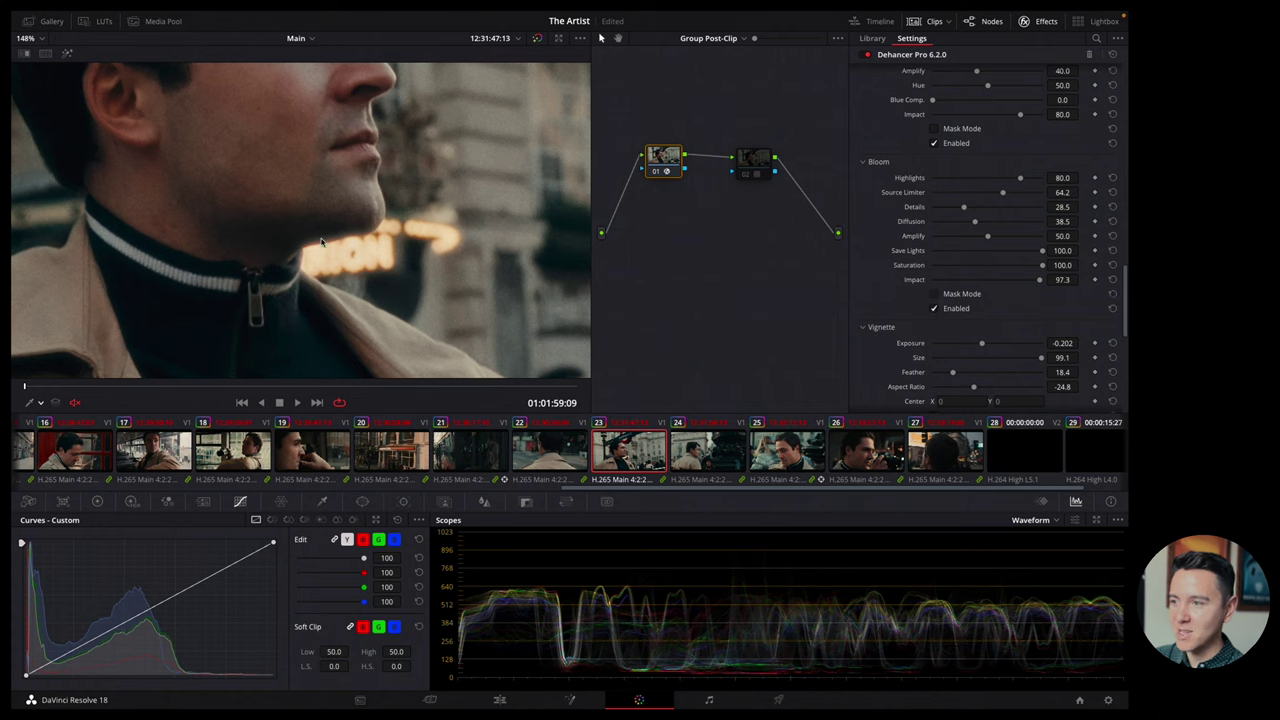
left_click(934, 309)
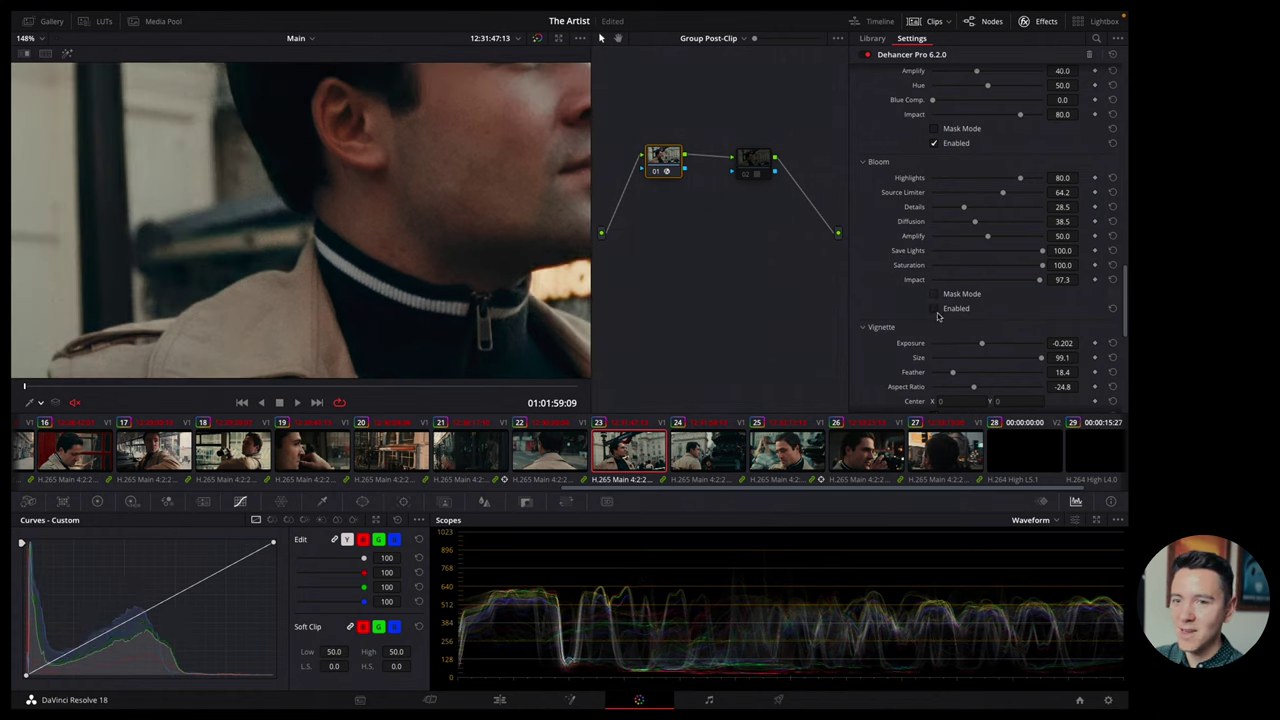
left_click(934, 309)
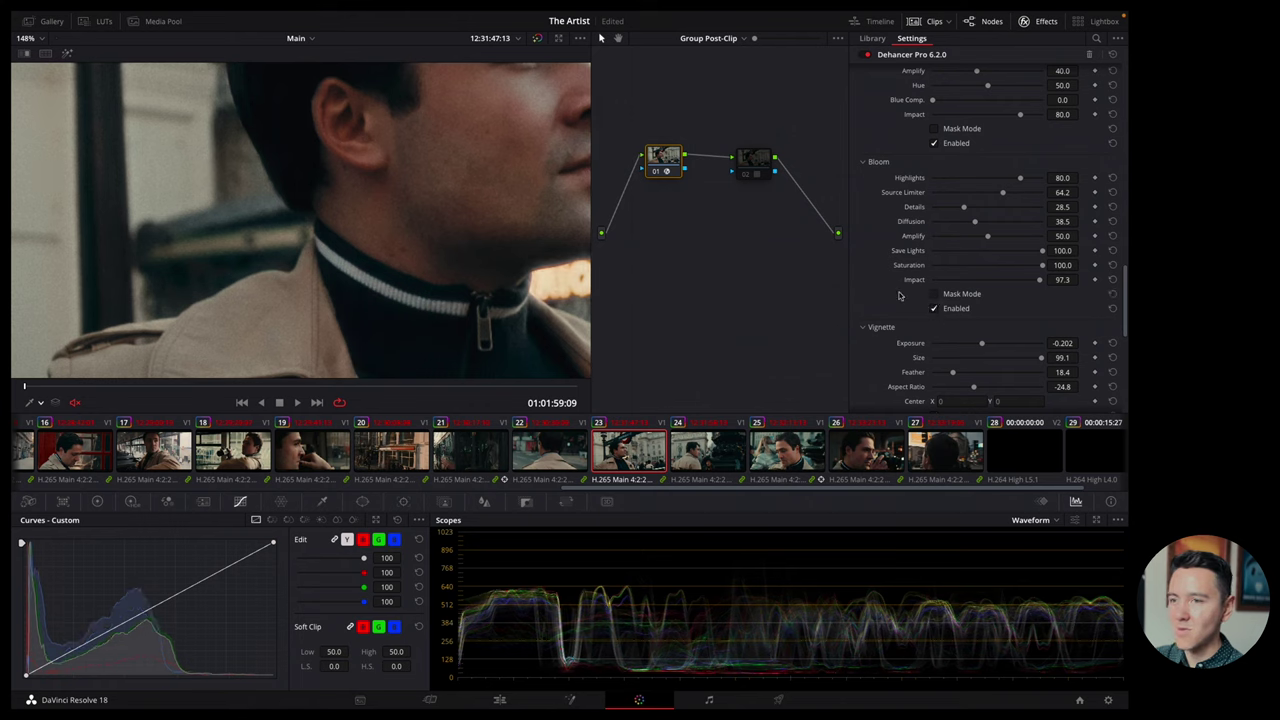
View the last frame of clip 23 and examine the glow of the lit theatre signs behind the man up close.
scroll(480, 214, "down", 5)
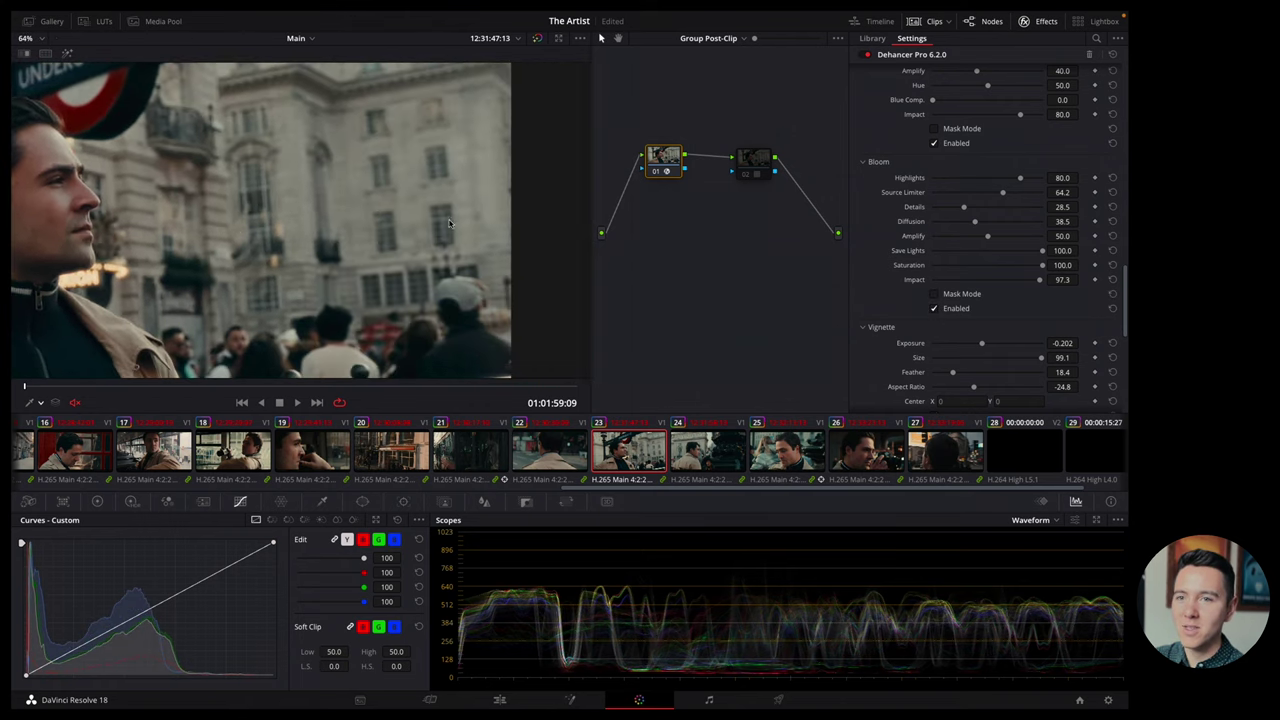
left_click(710, 452)
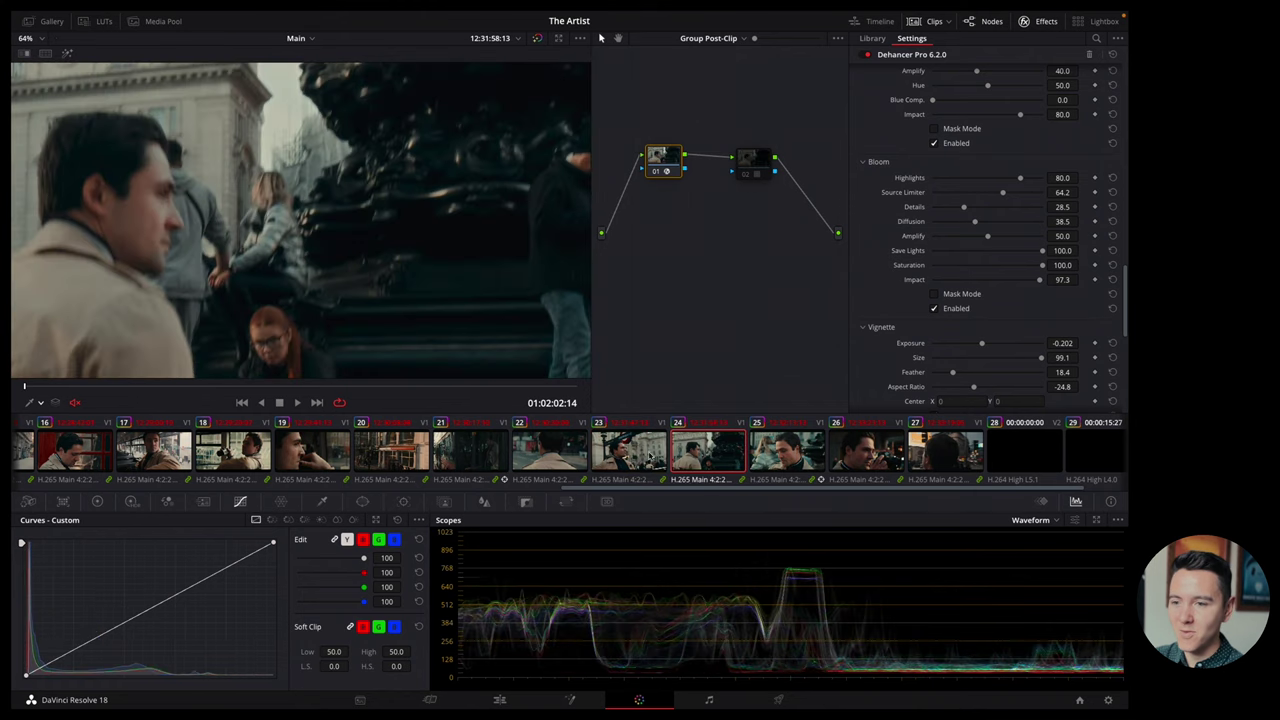
left_click(629, 456)
left_click(719, 454)
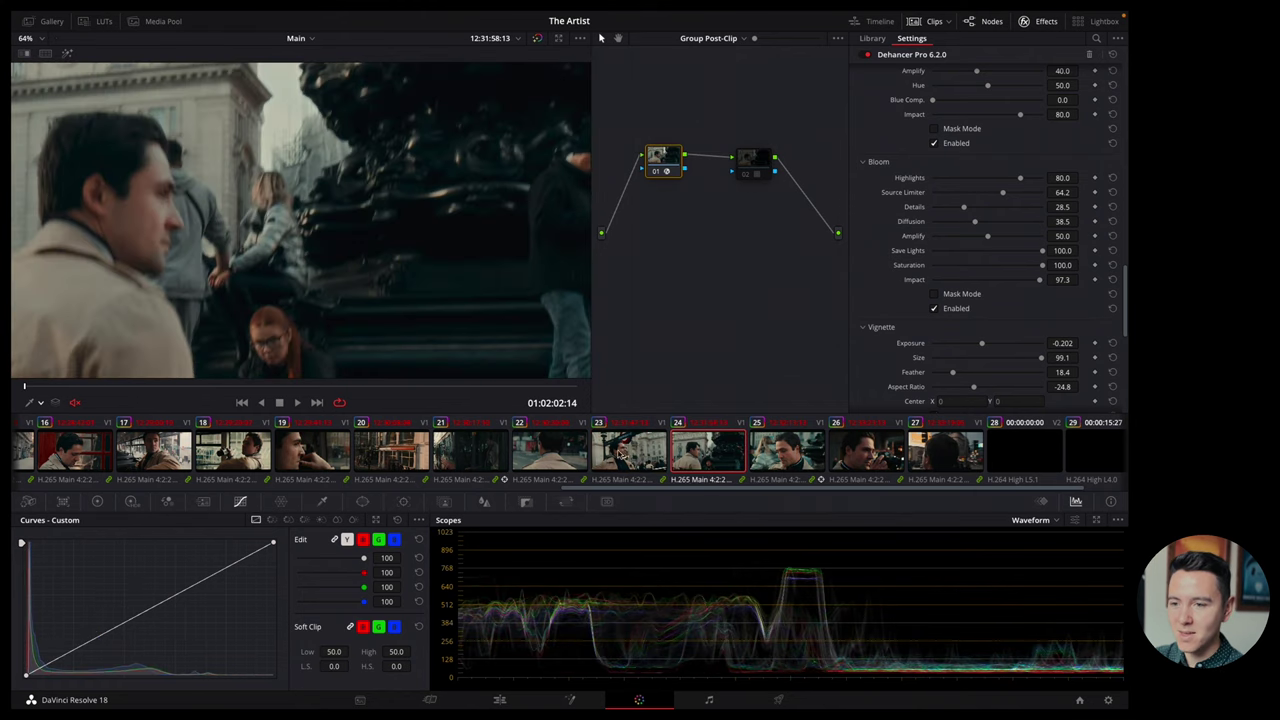
left_click(621, 455)
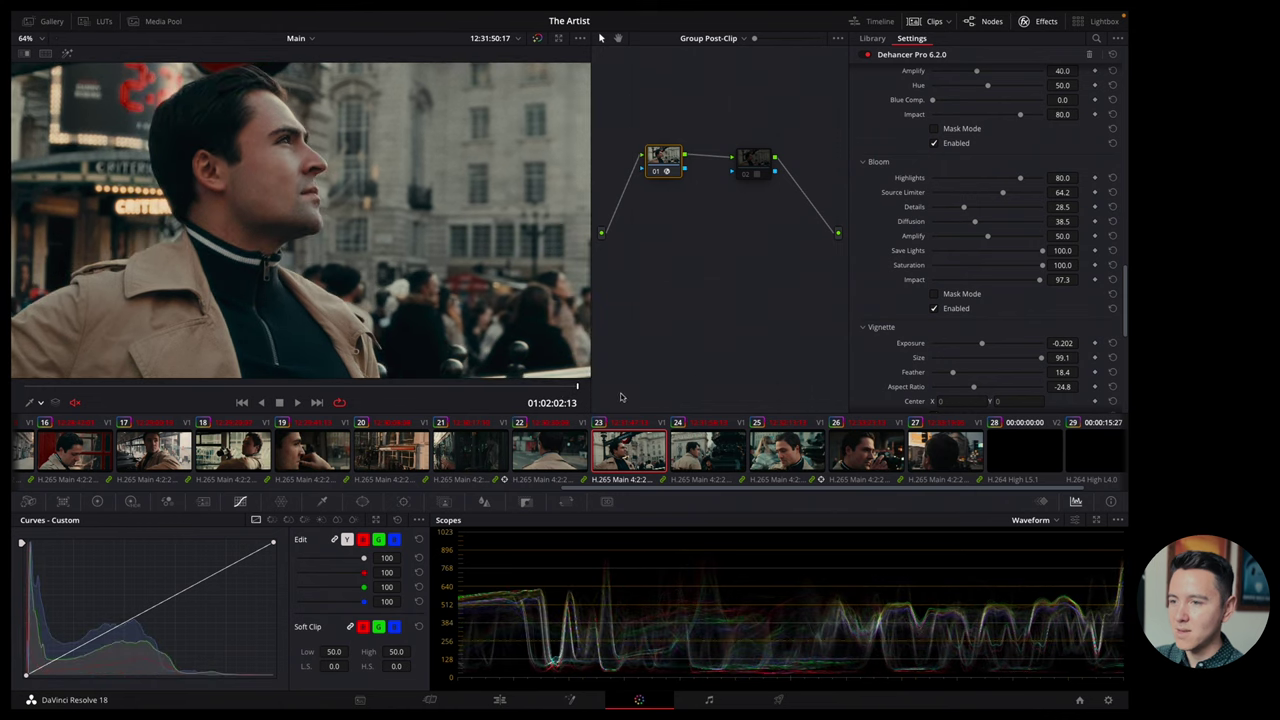
scroll(250, 217, "up", 8)
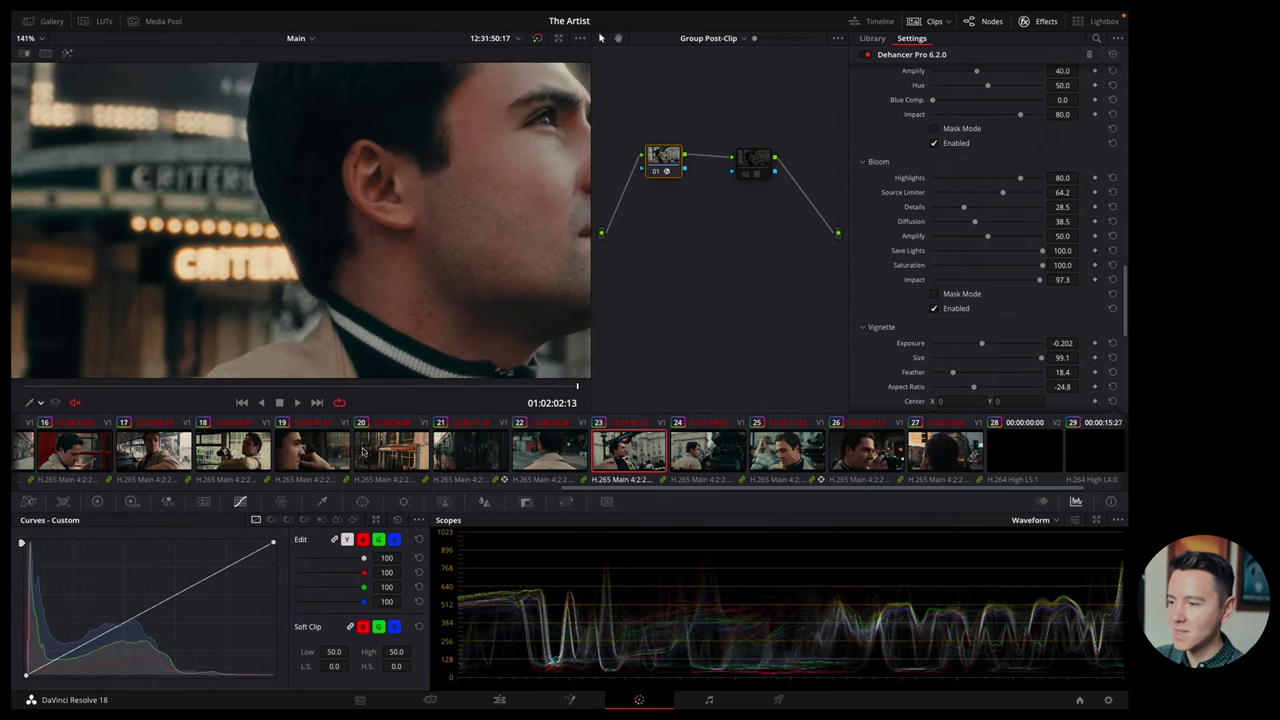
scroll(350, 452, "down", 1)
Select clip 19, move to the frame at 01:01:45:09, and compare the sunlit face with Bloom off and on.
left_click(208, 457)
left_click_drag(300, 387, 444, 391)
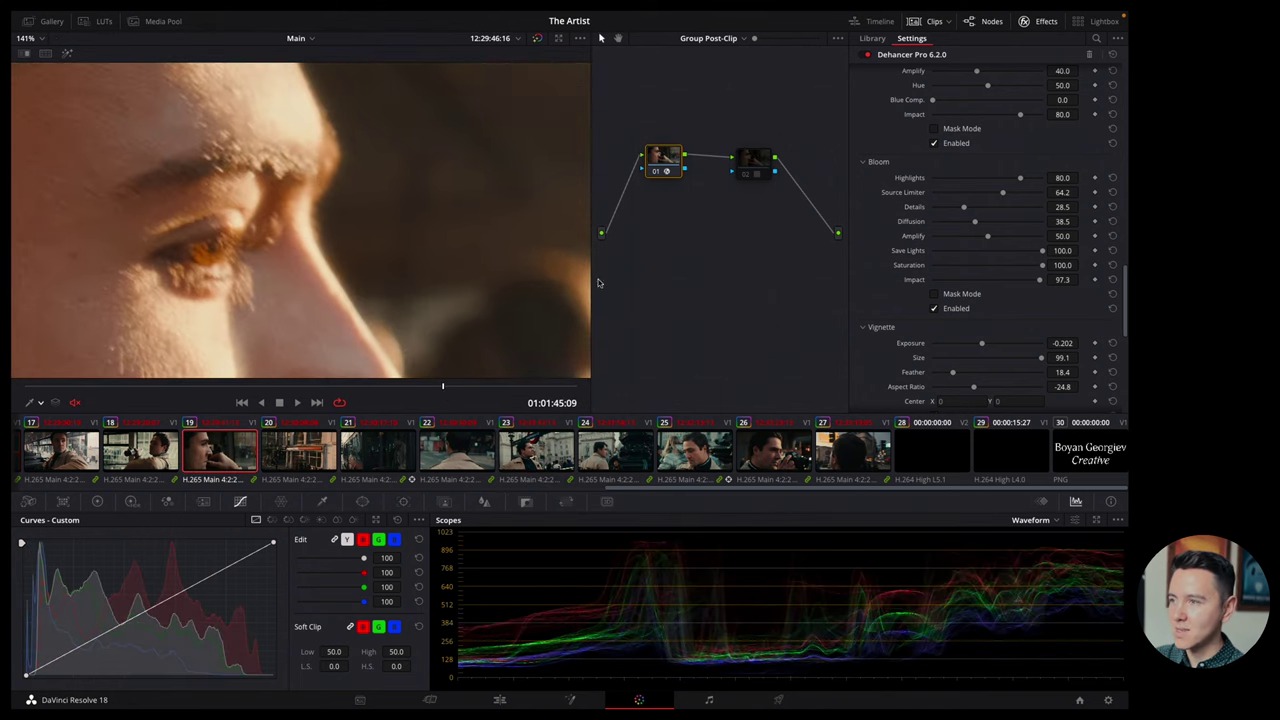
left_click(945, 310)
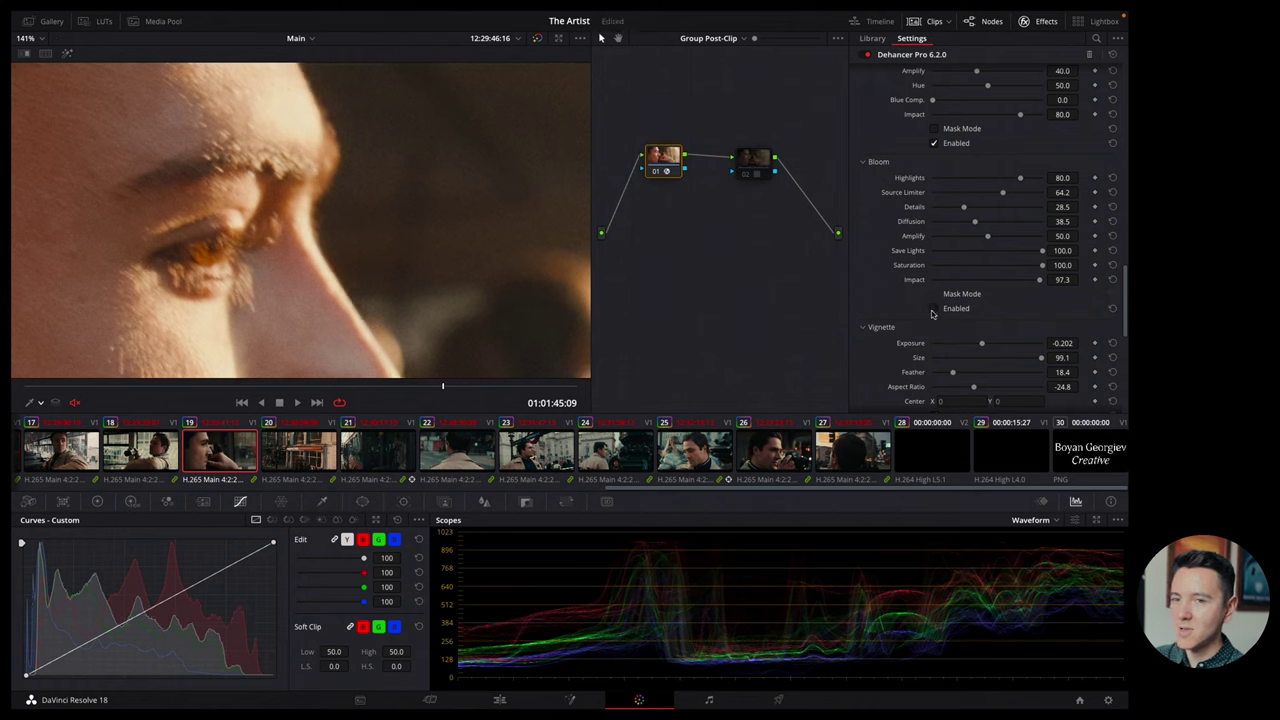
left_click(933, 310)
left_click(933, 310)
left_click(933, 310)
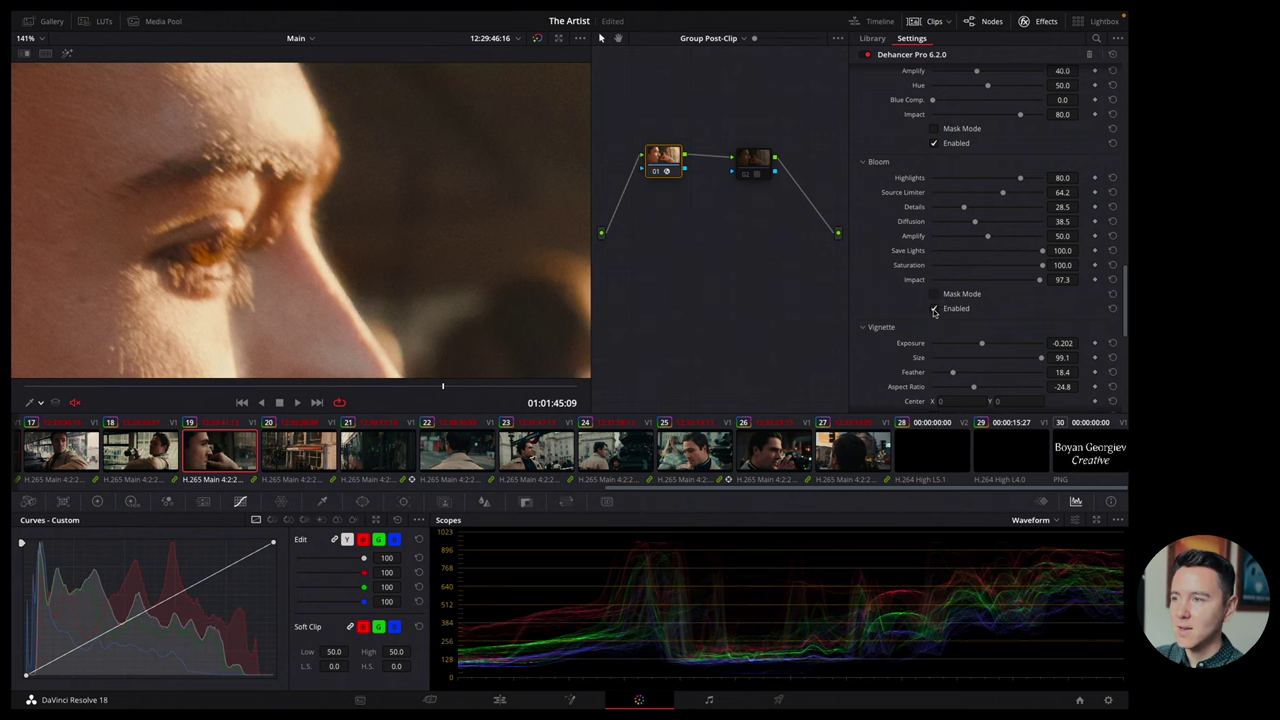
Fit the whole frame of clip 19 in the viewer and compare it with Halation off and on.
left_click(27, 38)
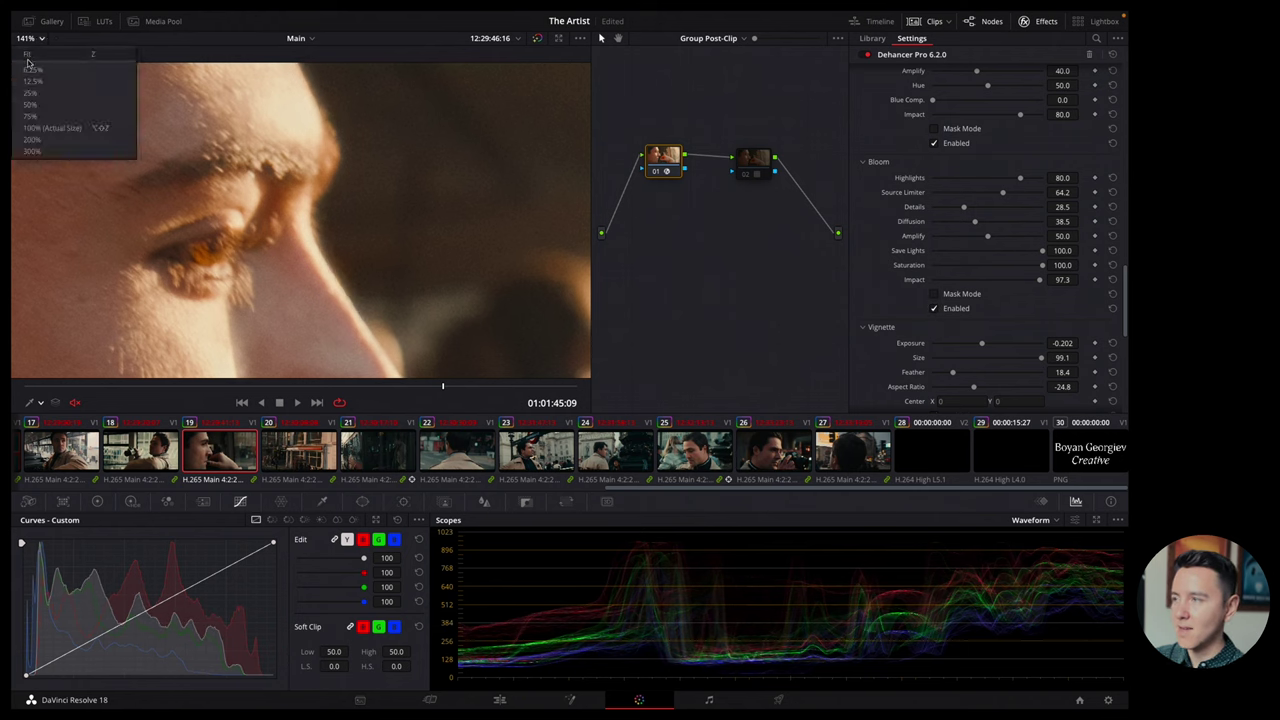
left_click(42, 65)
scroll(888, 356, "down", 3)
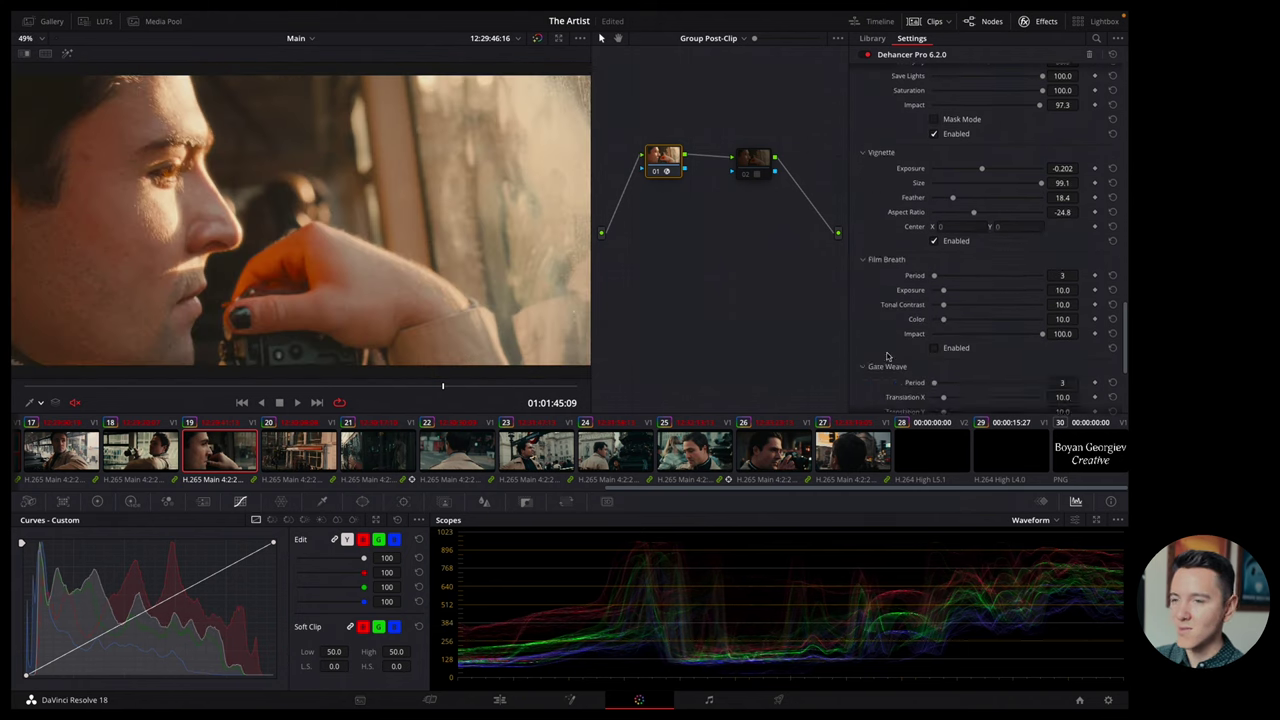
scroll(899, 295, "up", 1)
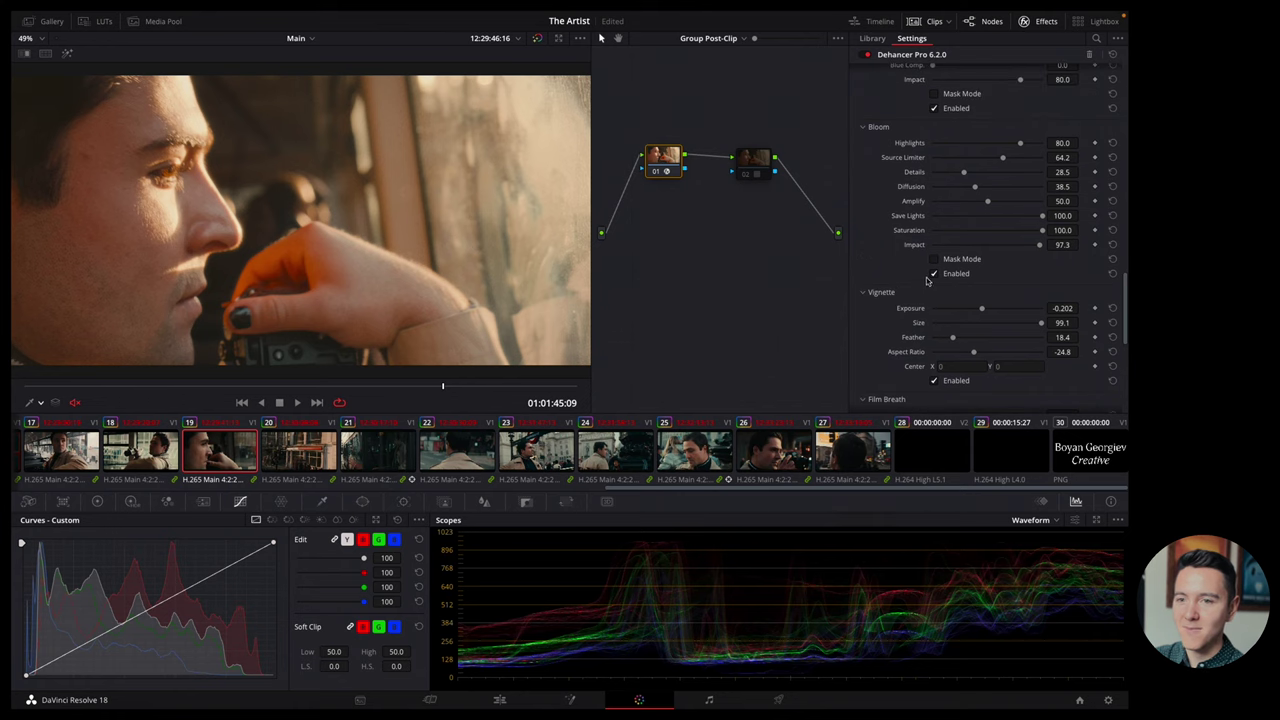
scroll(932, 270, "up", 4)
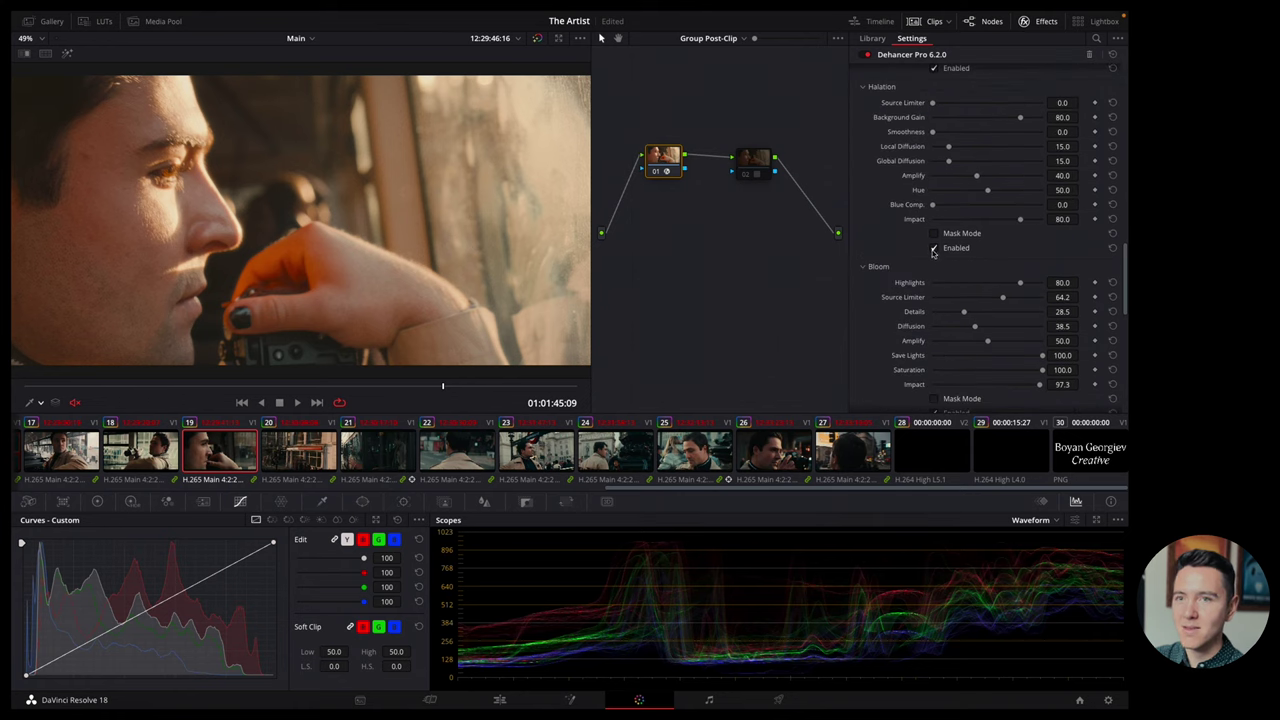
left_click(933, 248)
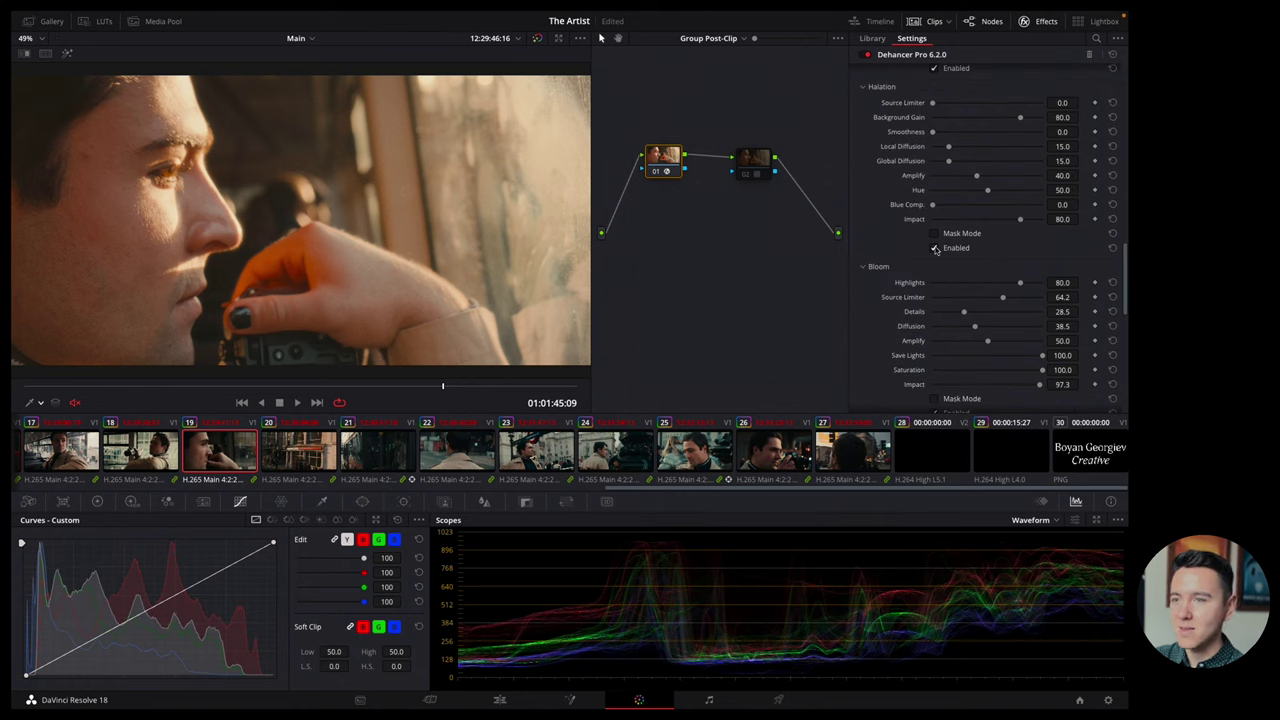
left_click(934, 248)
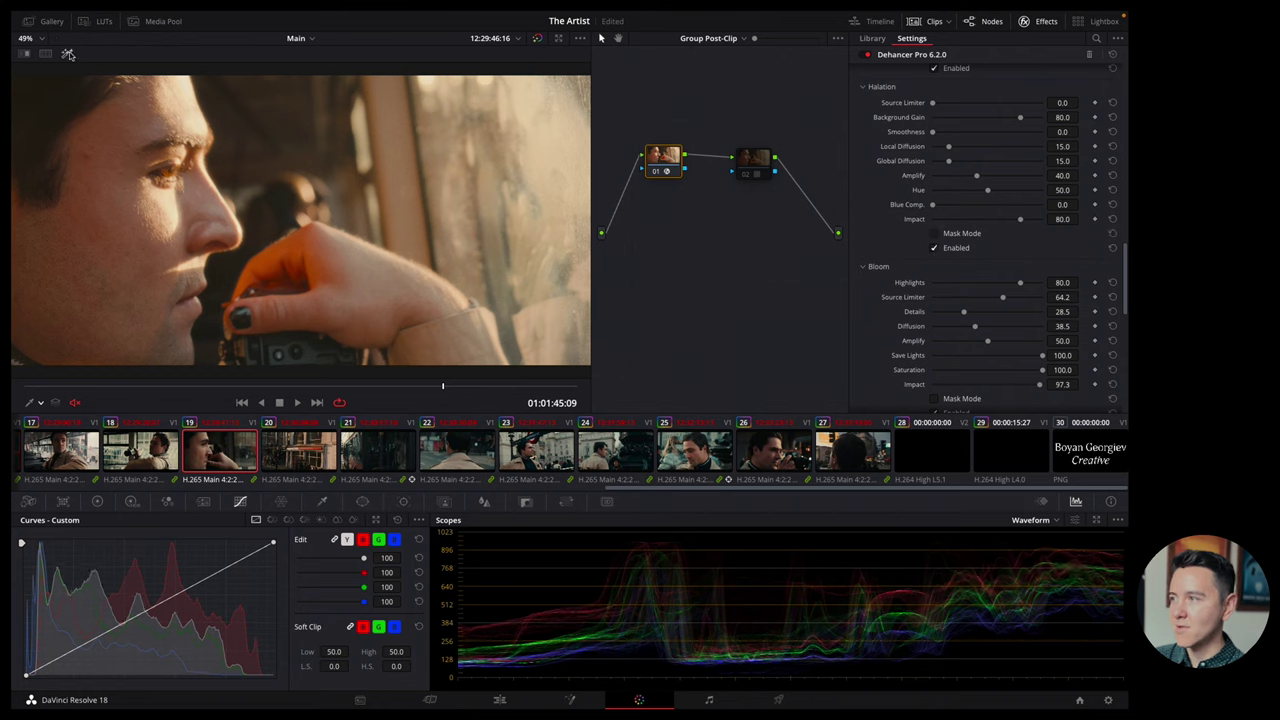
Compare the nose and hand edges in clip 19 with Halation off and on at 100%, then fit the frame again.
left_click(28, 38)
left_click(40, 112)
left_click_drag(335, 232, 516, 272)
left_click(934, 248)
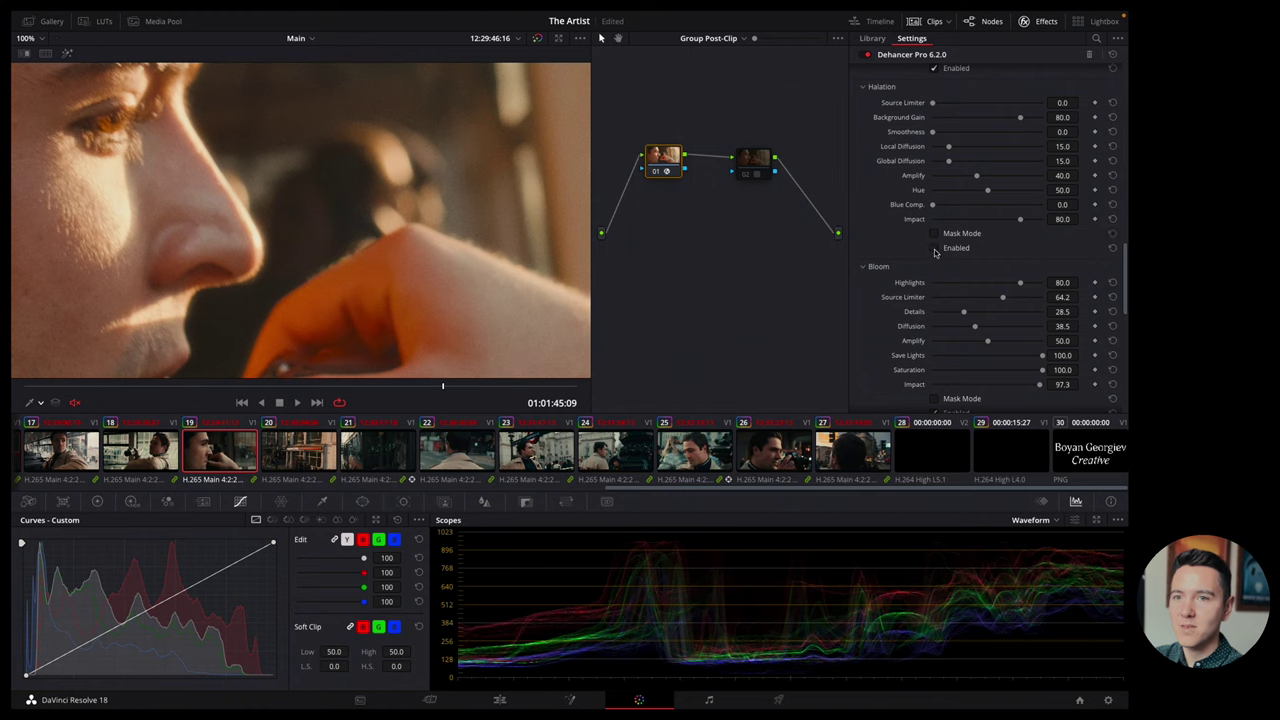
left_click(934, 248)
left_click(934, 248)
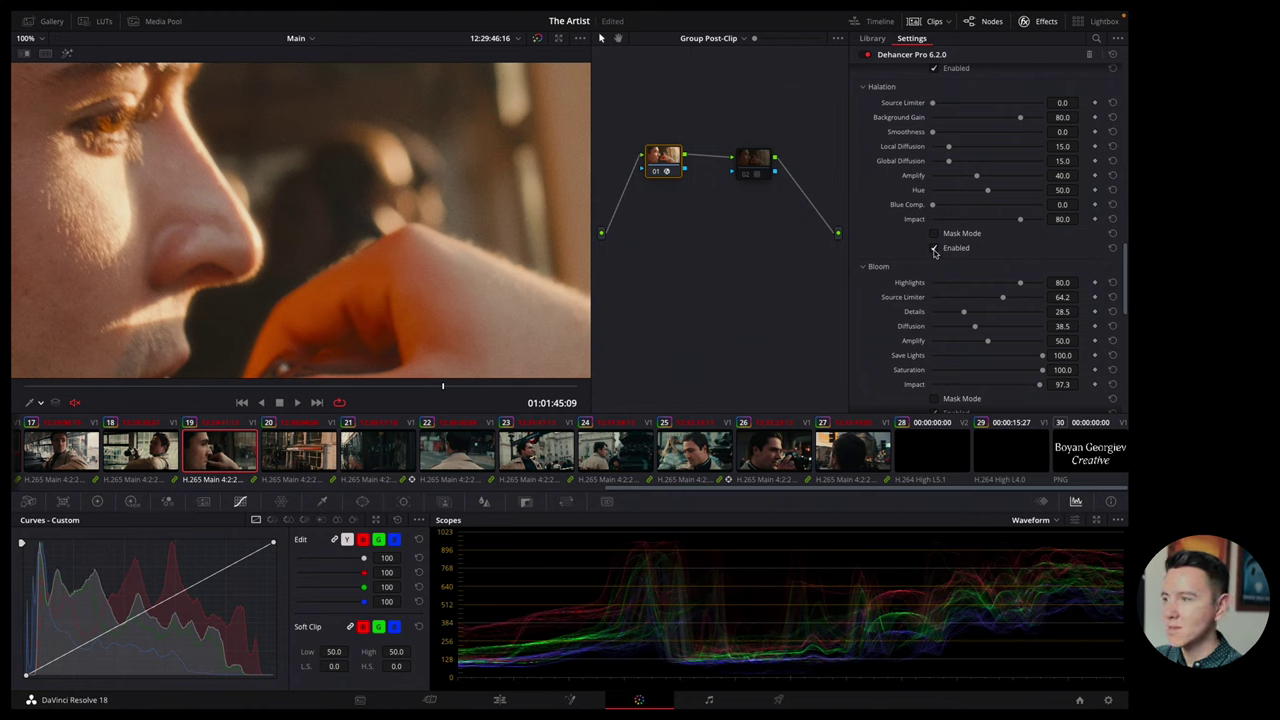
left_click(934, 248)
left_click(934, 248)
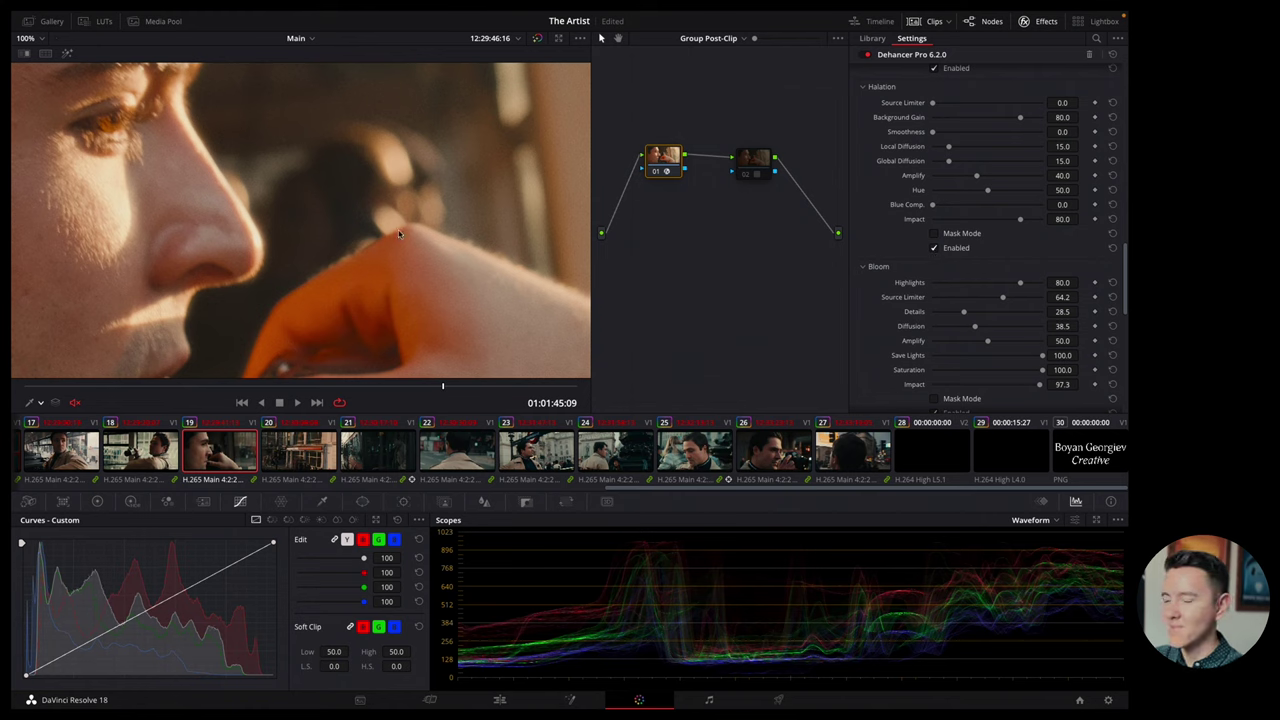
left_click(30, 40)
left_click(36, 58)
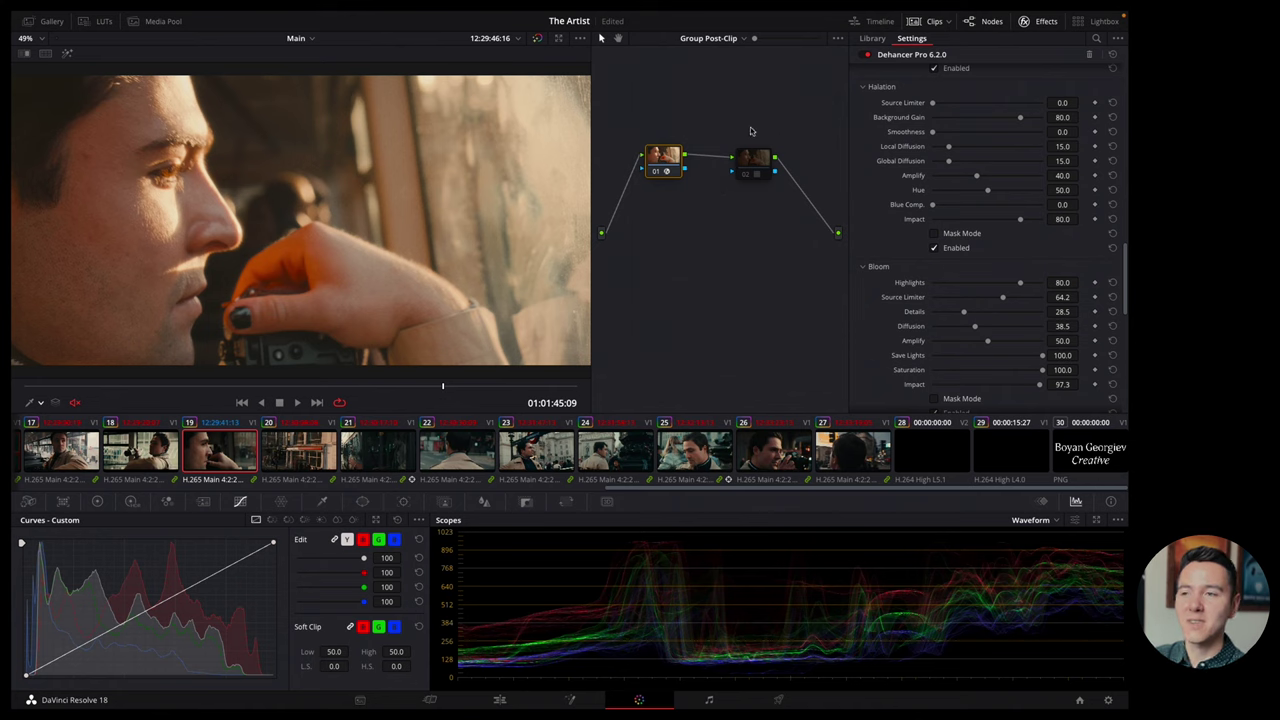
Show clip 25 at the frame 01:02:07:12 and switch the node graph from Group Post-Clip to Clip level.
left_click(697, 456)
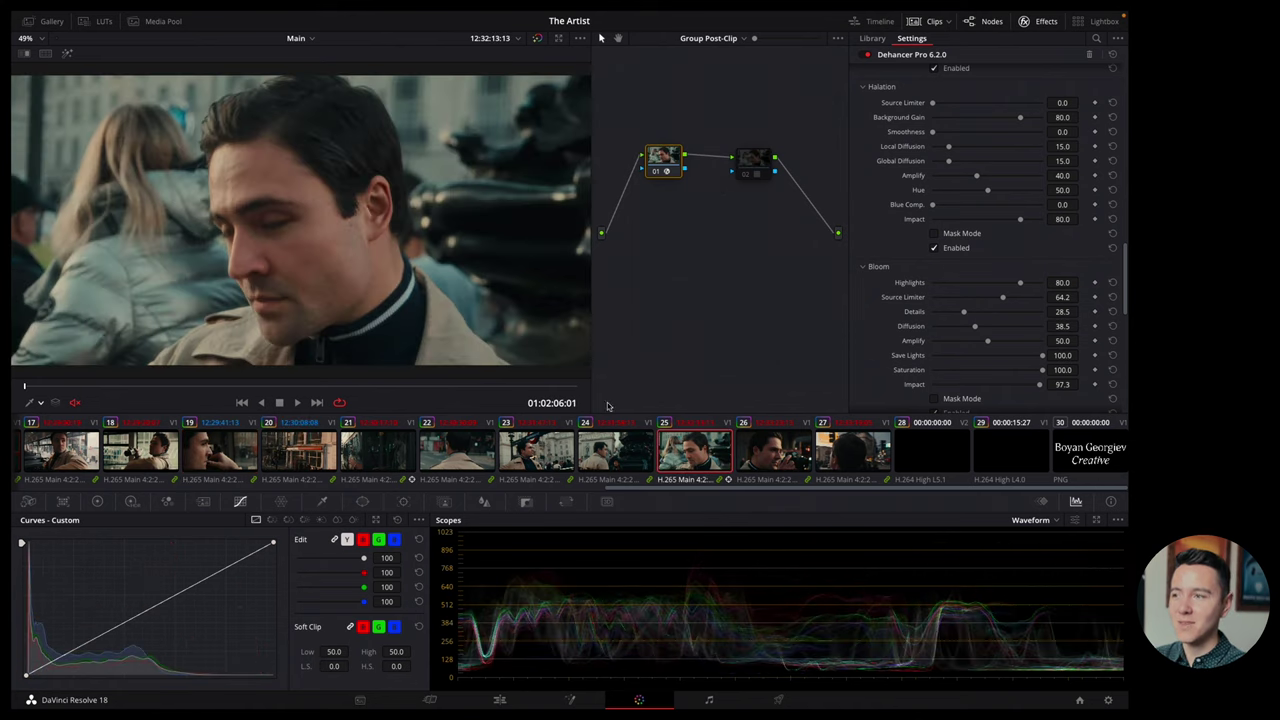
left_click(260, 387)
left_click_drag(260, 390, 325, 388)
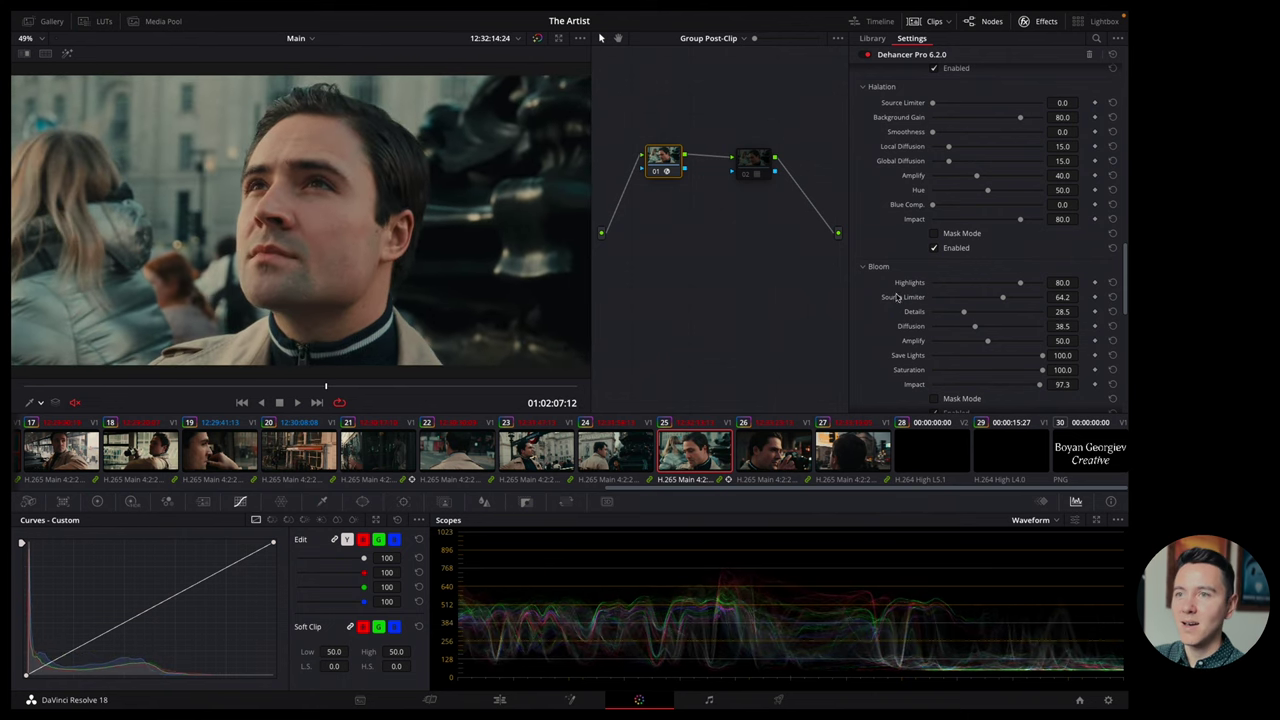
left_click(700, 39)
left_click(702, 68)
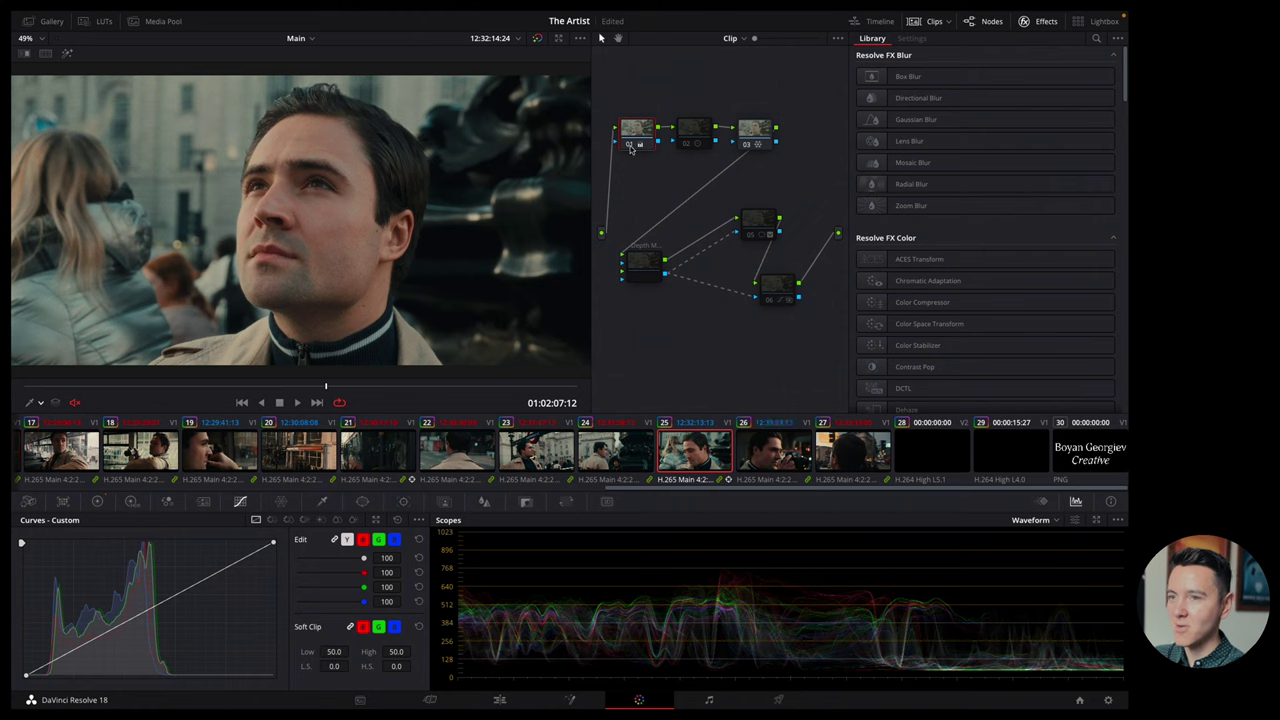
Disable nodes 03 and 01 of clip 25, then compare the frame with node 01's Primaries correction off and on.
left_click(752, 146)
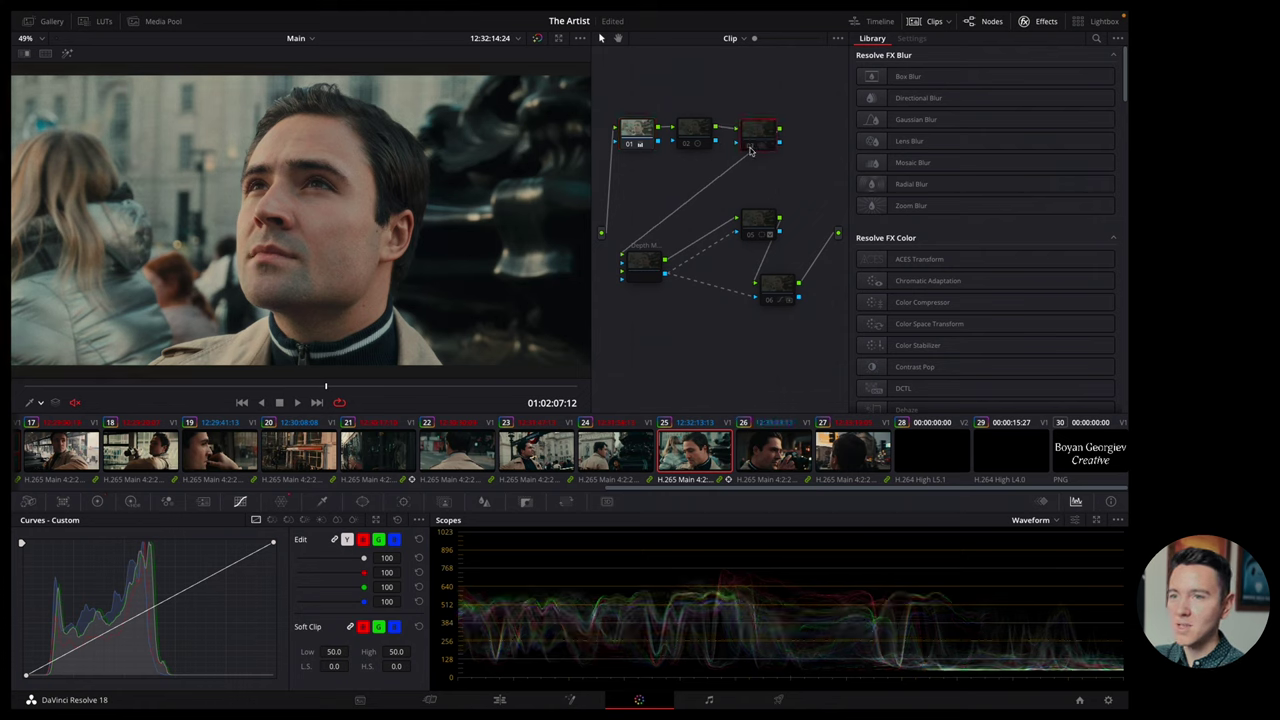
left_click(629, 145)
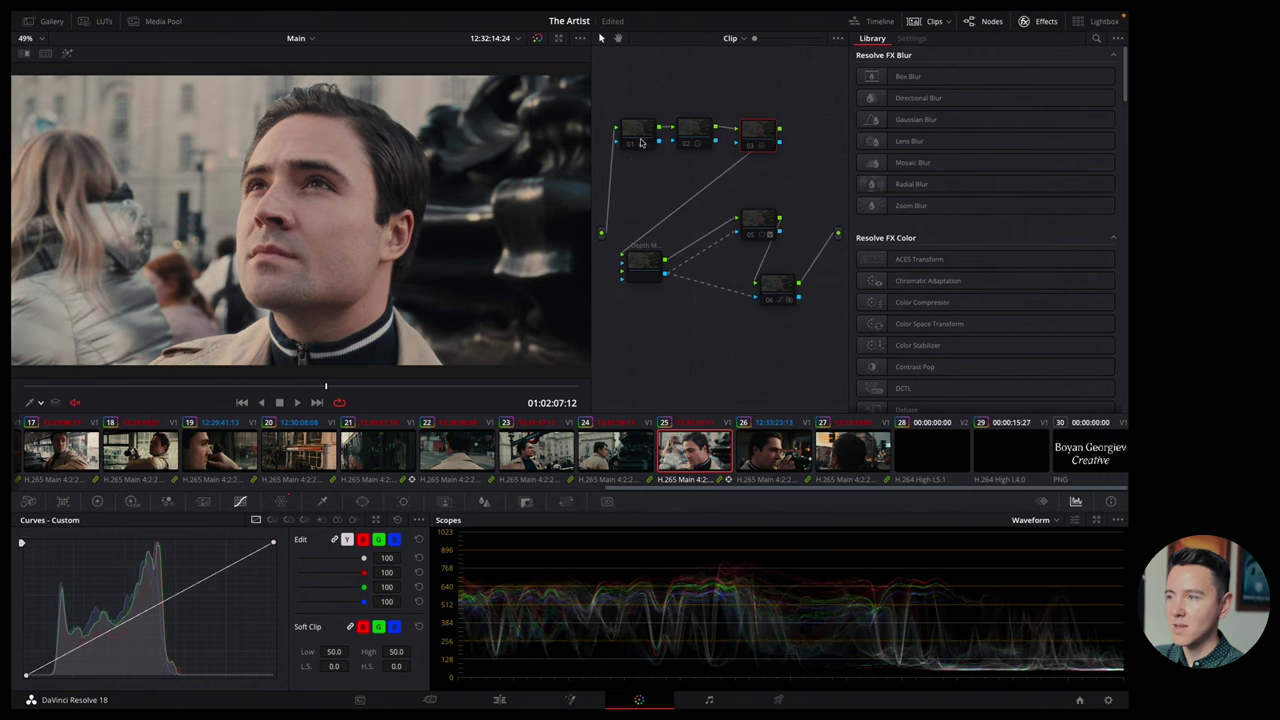
left_click(641, 139)
left_click(97, 501)
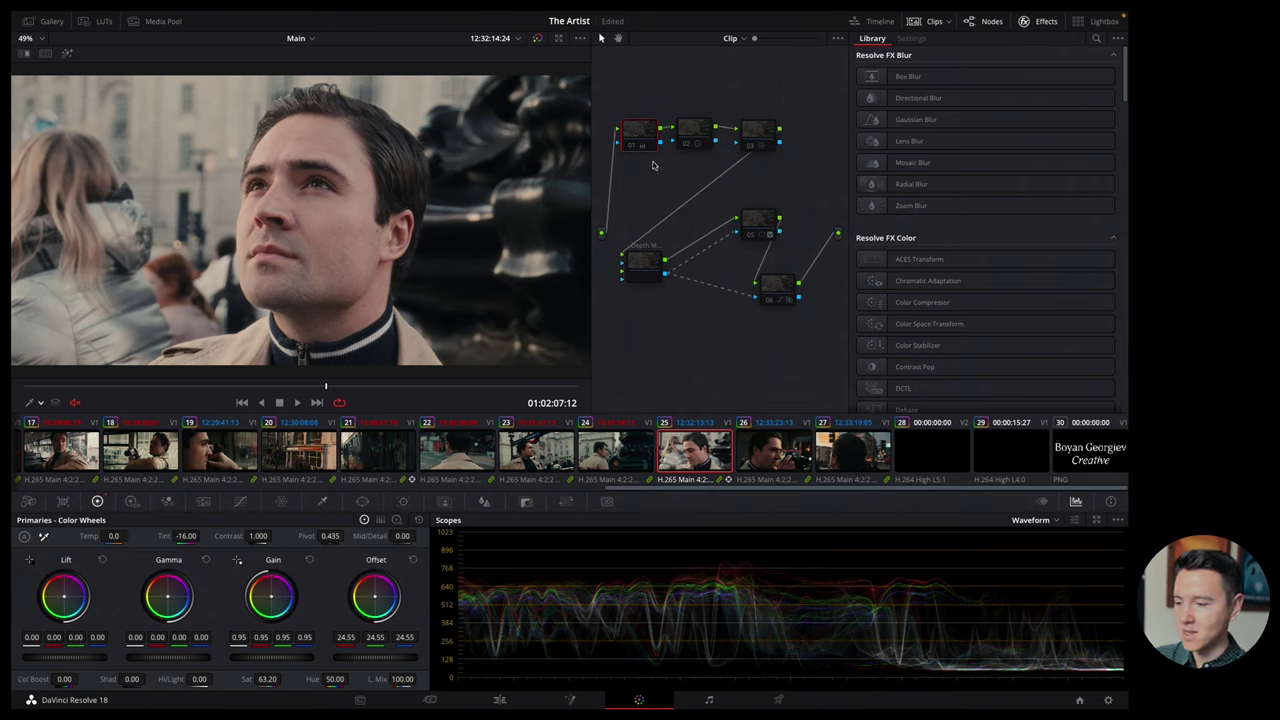
key("ctrl+d")
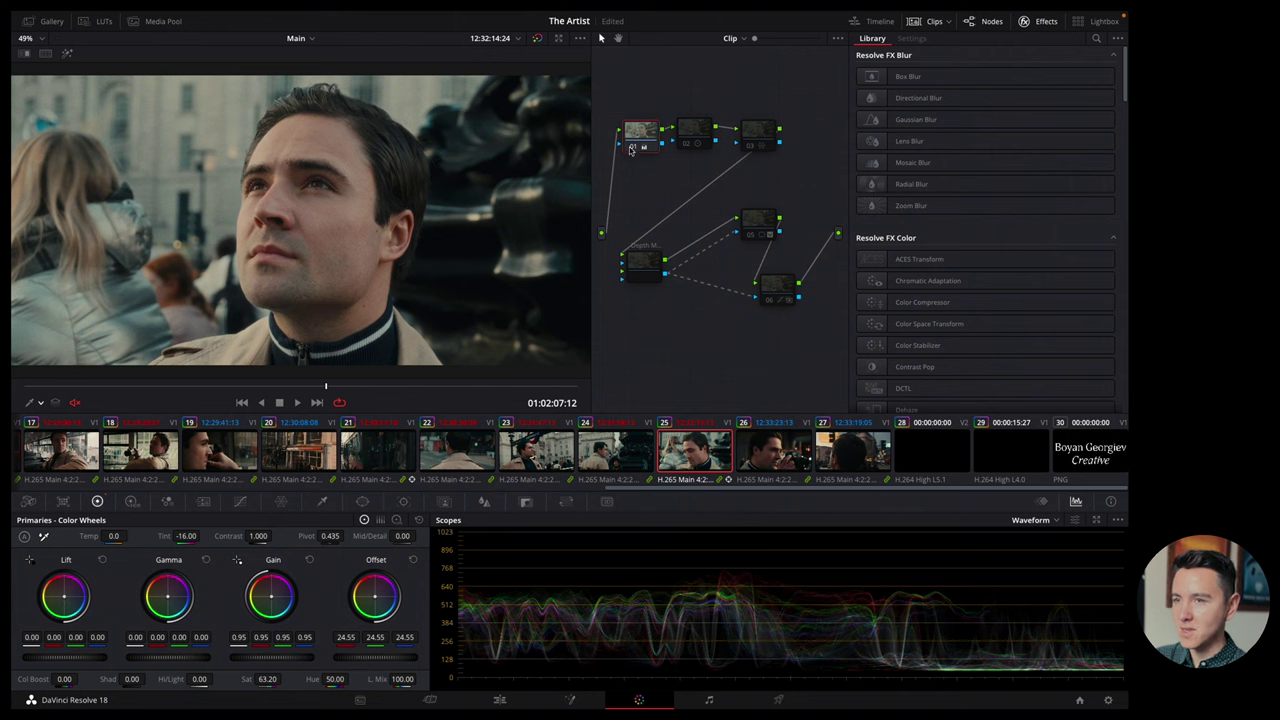
left_click(631, 147)
left_click(634, 148)
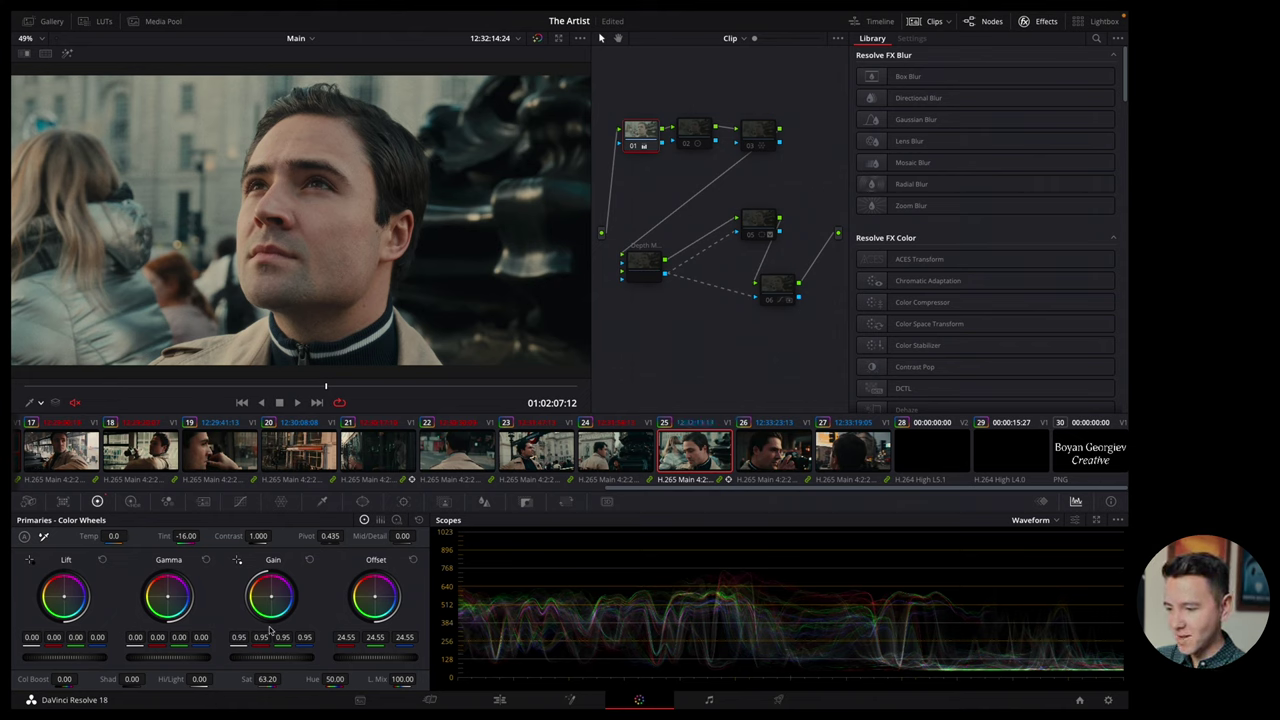
Reset node 01's master Gain to 1.00 and lower it through 0.98 back to 0.95.
key("ctrl+z")
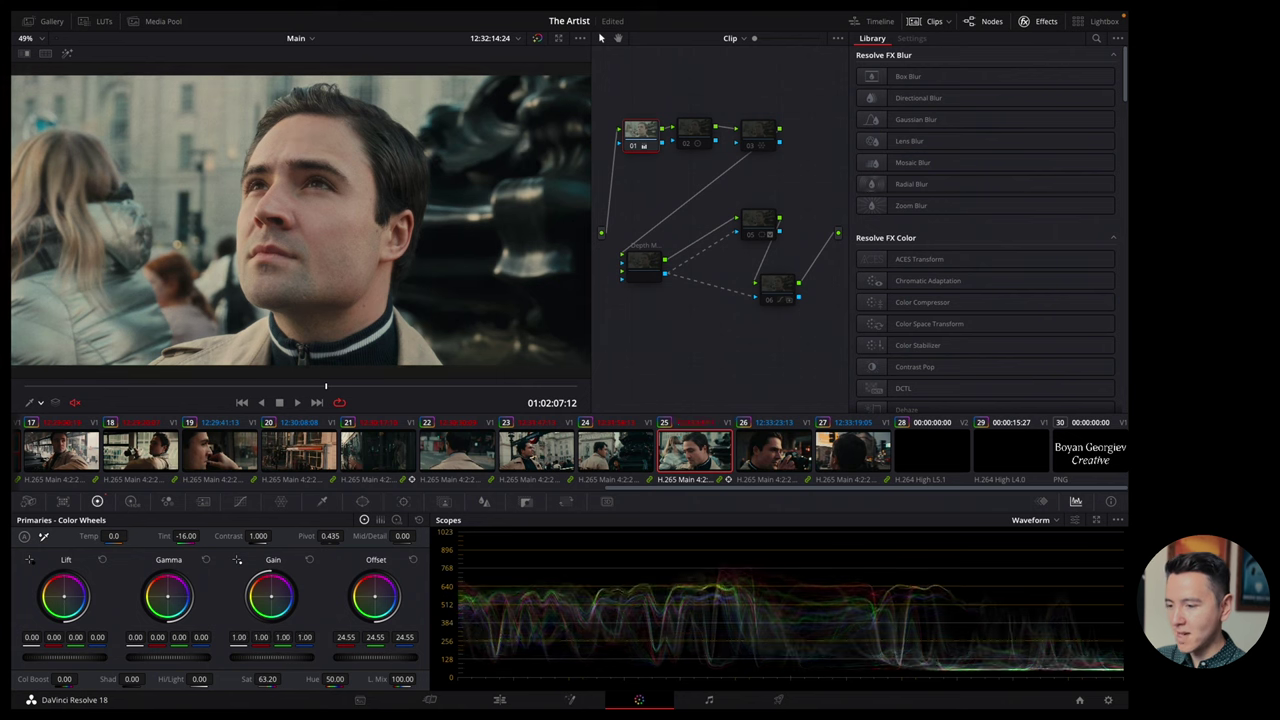
left_click_drag(285, 659, 298, 660)
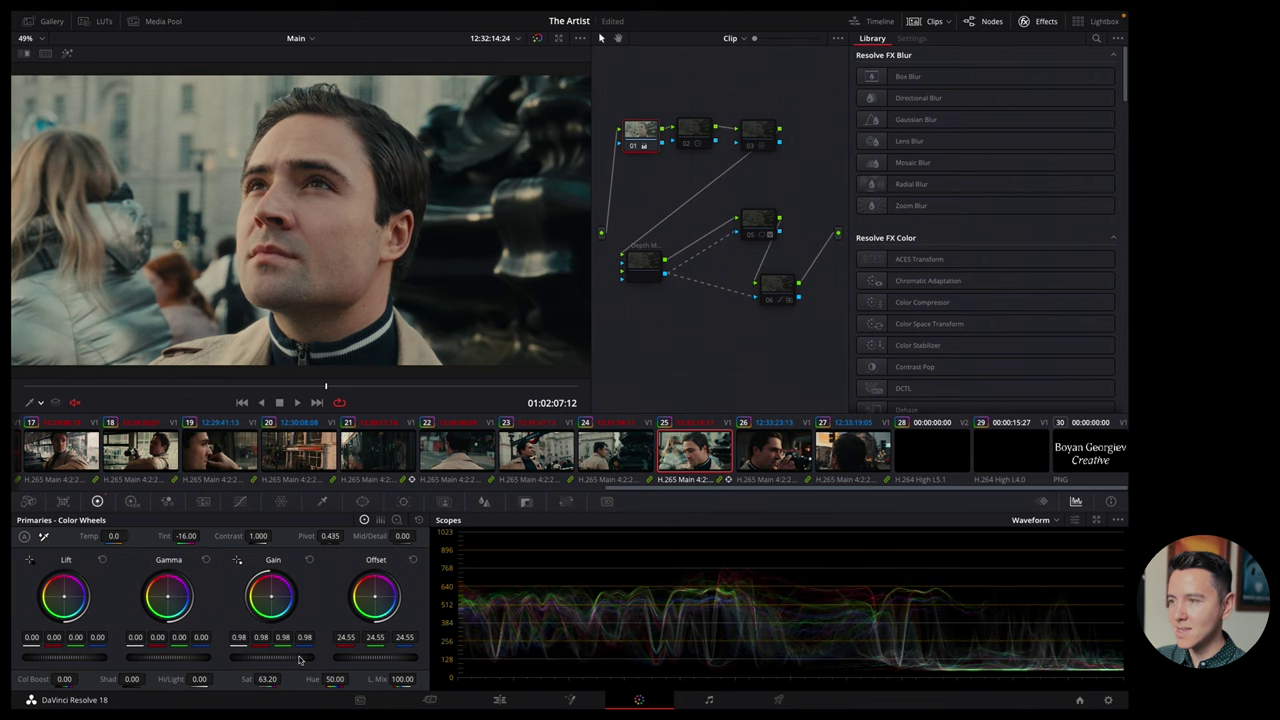
left_click_drag(306, 660, 292, 660)
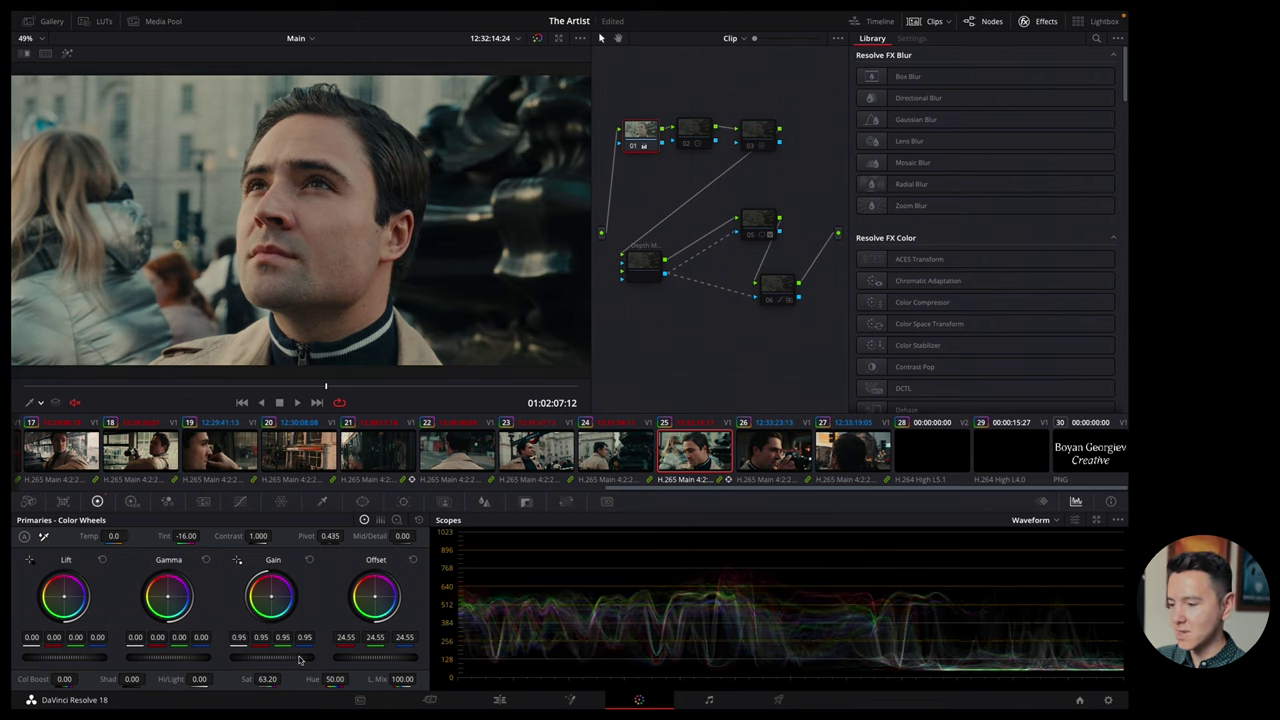
Enable node 03 in clip 25 with its Color Warper shown and compare the frame with the node off and on.
left_click(760, 143)
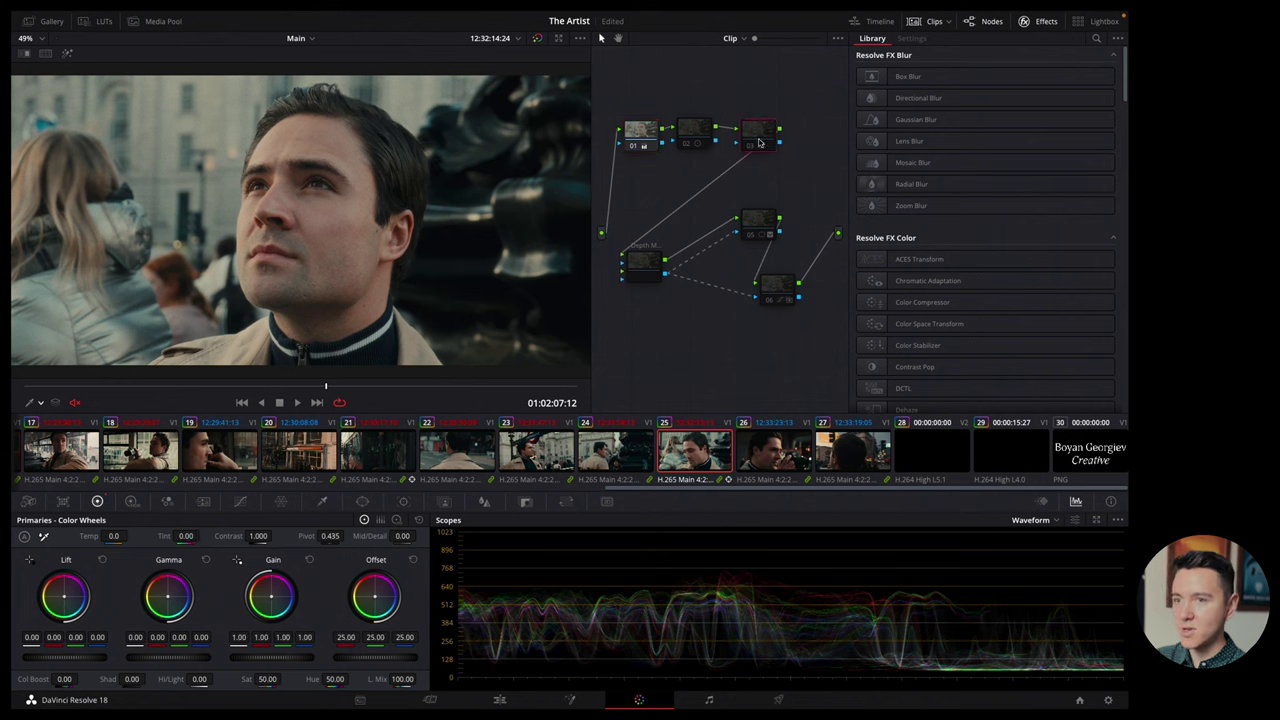
left_click(281, 501)
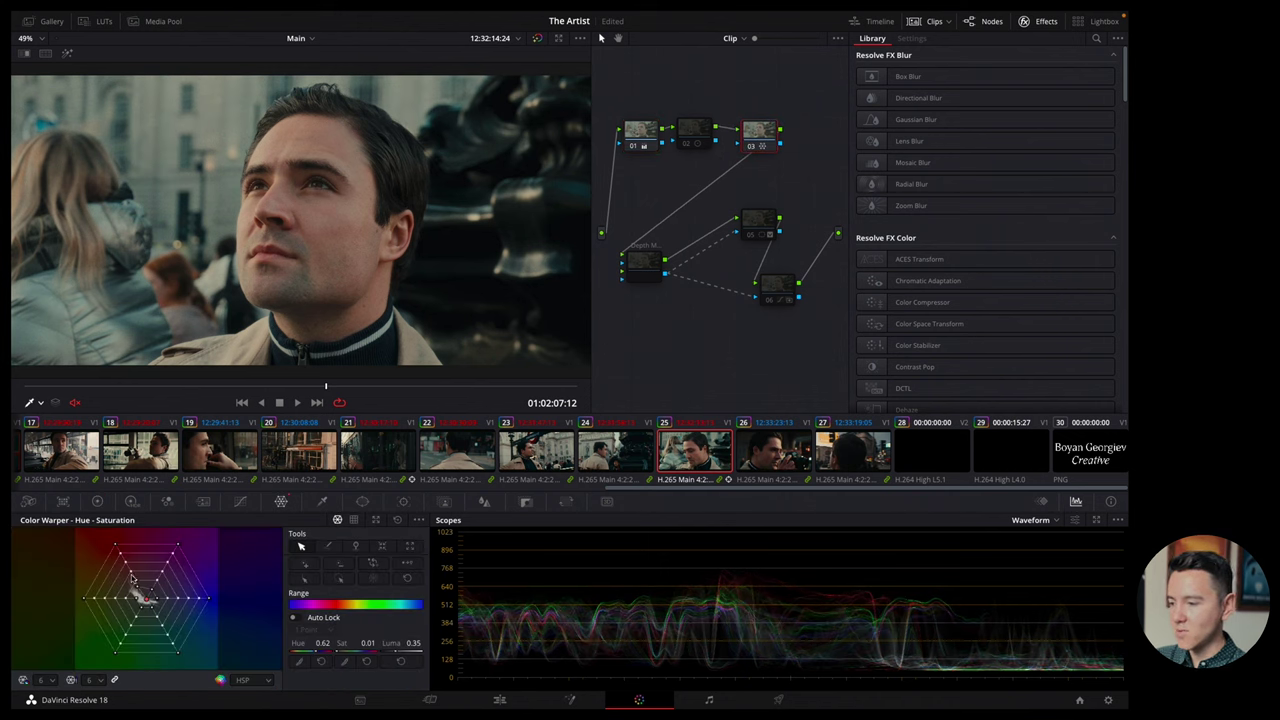
left_click(755, 147)
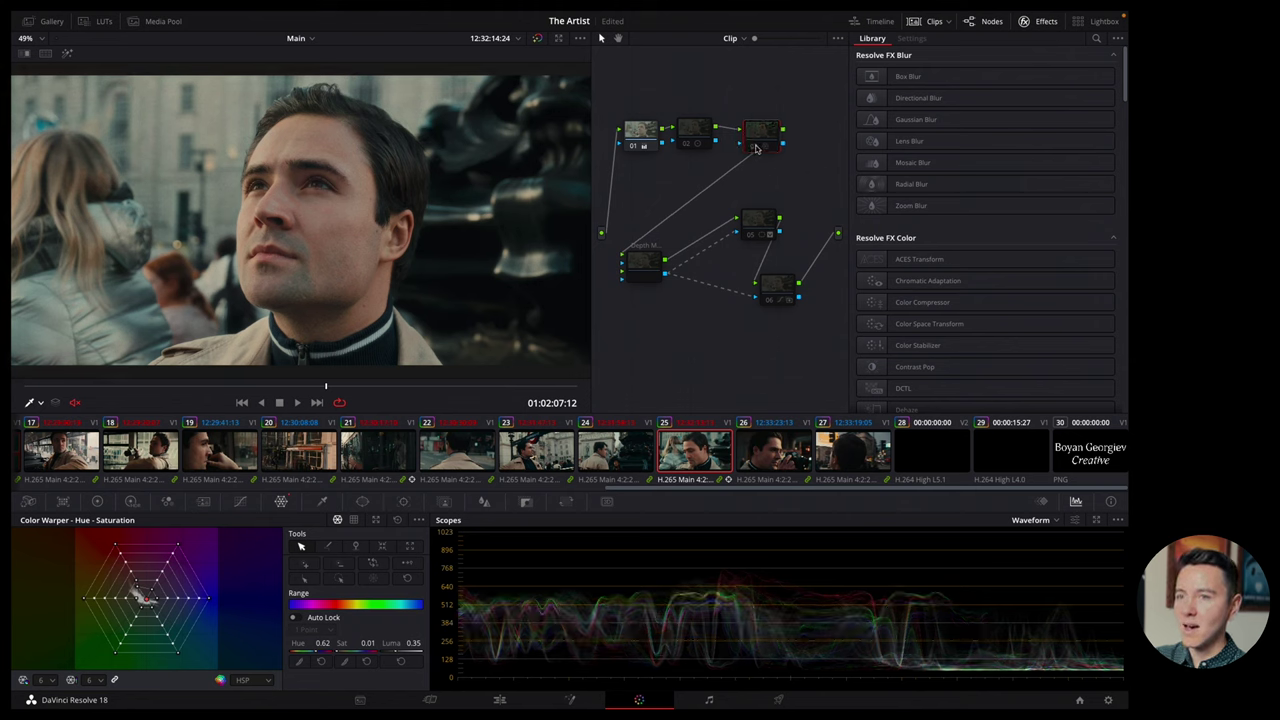
left_click(755, 147)
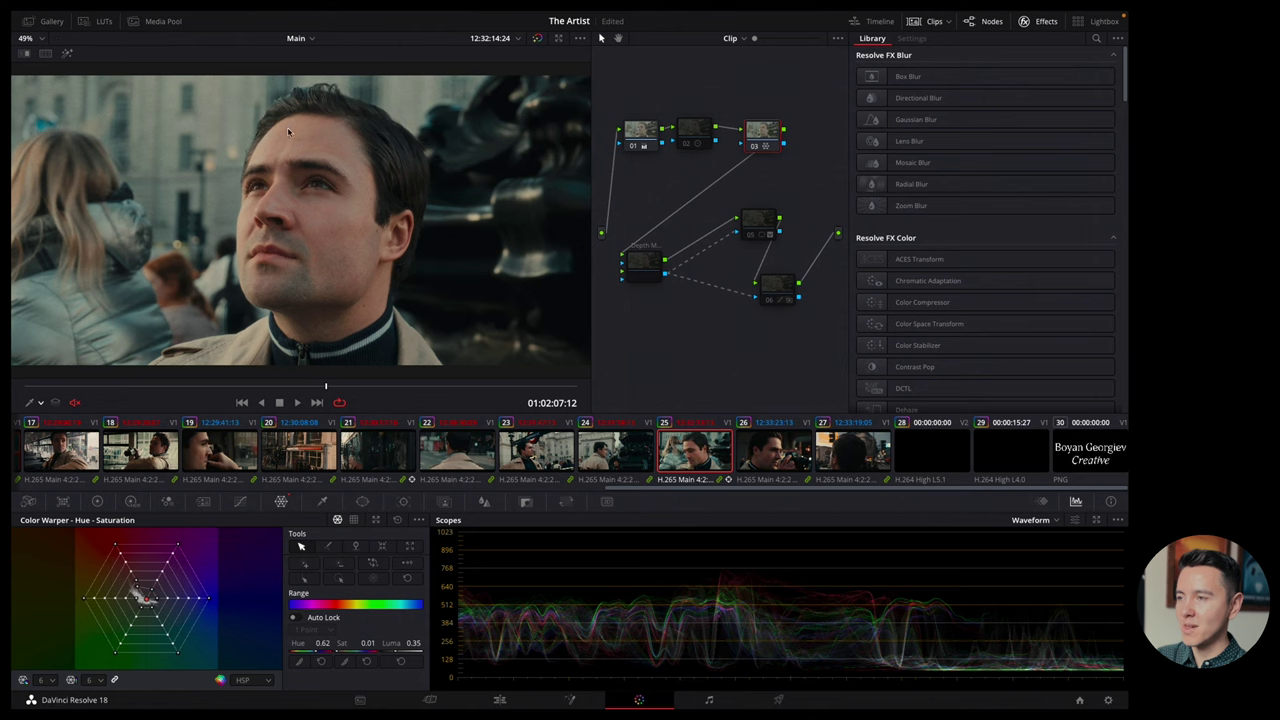
Toggle node 03 repeatedly to examine its effect on the man's skin tones and the background colours in clip 25.
left_click(758, 146)
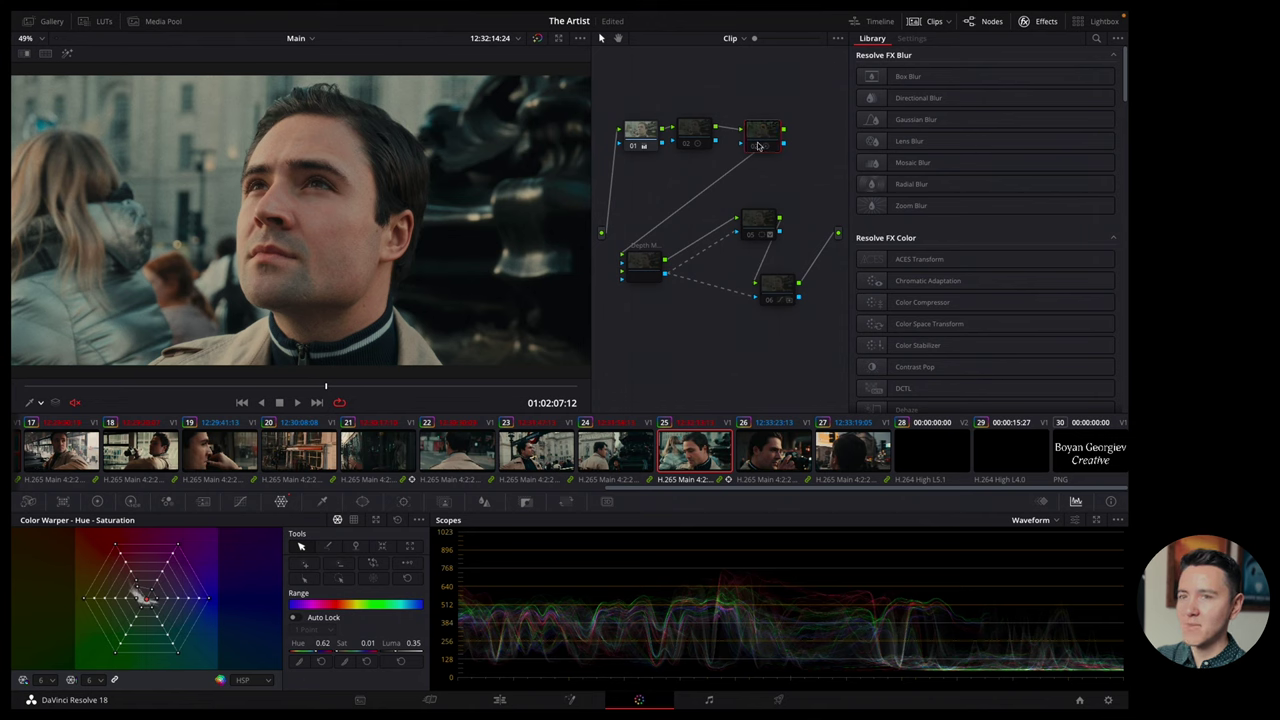
left_click(758, 146)
left_click(758, 146)
left_click(758, 146)
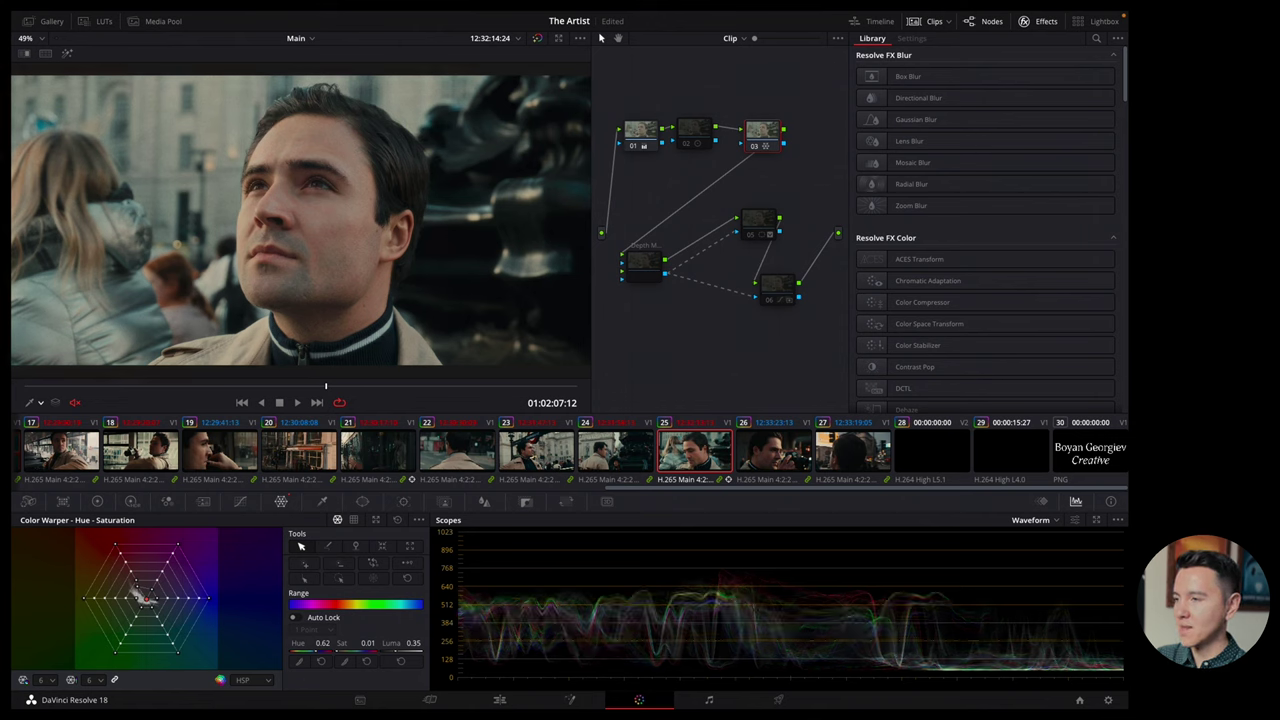
left_click(758, 146)
left_click(758, 146)
left_click(758, 146)
left_click(758, 146)
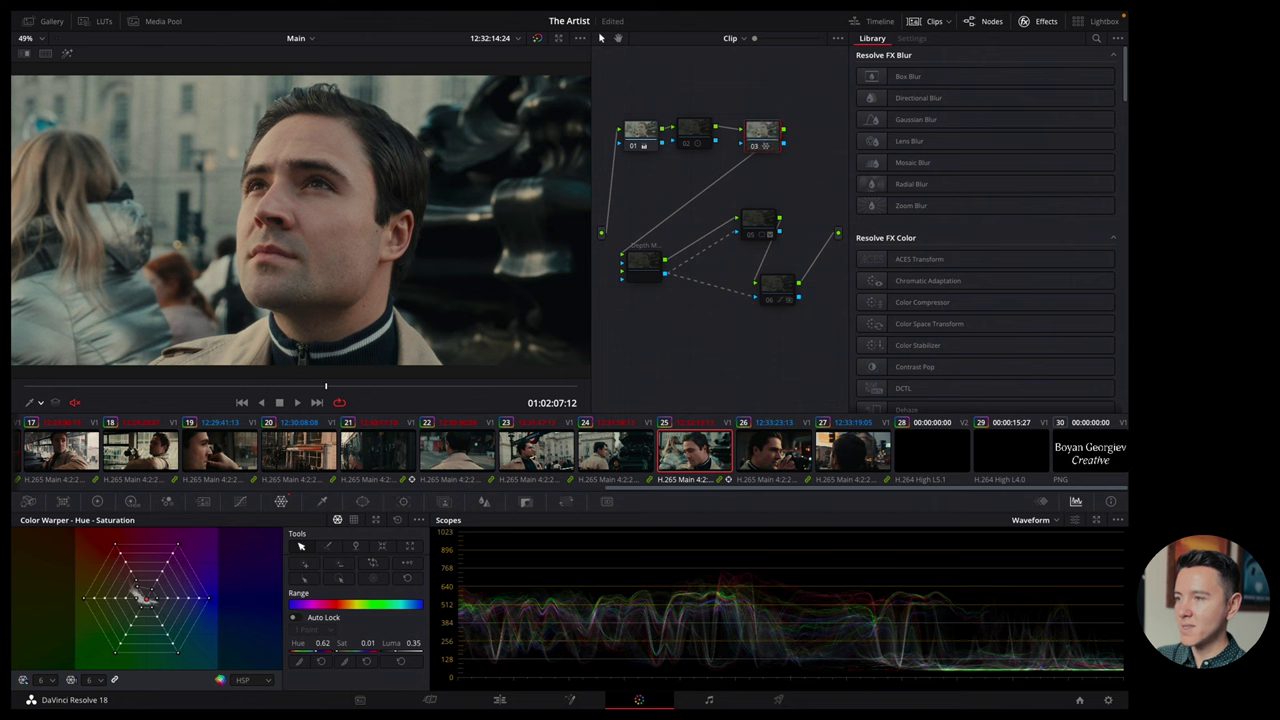
left_click(758, 146)
key("ctrl+d")
key("ctrl+d")
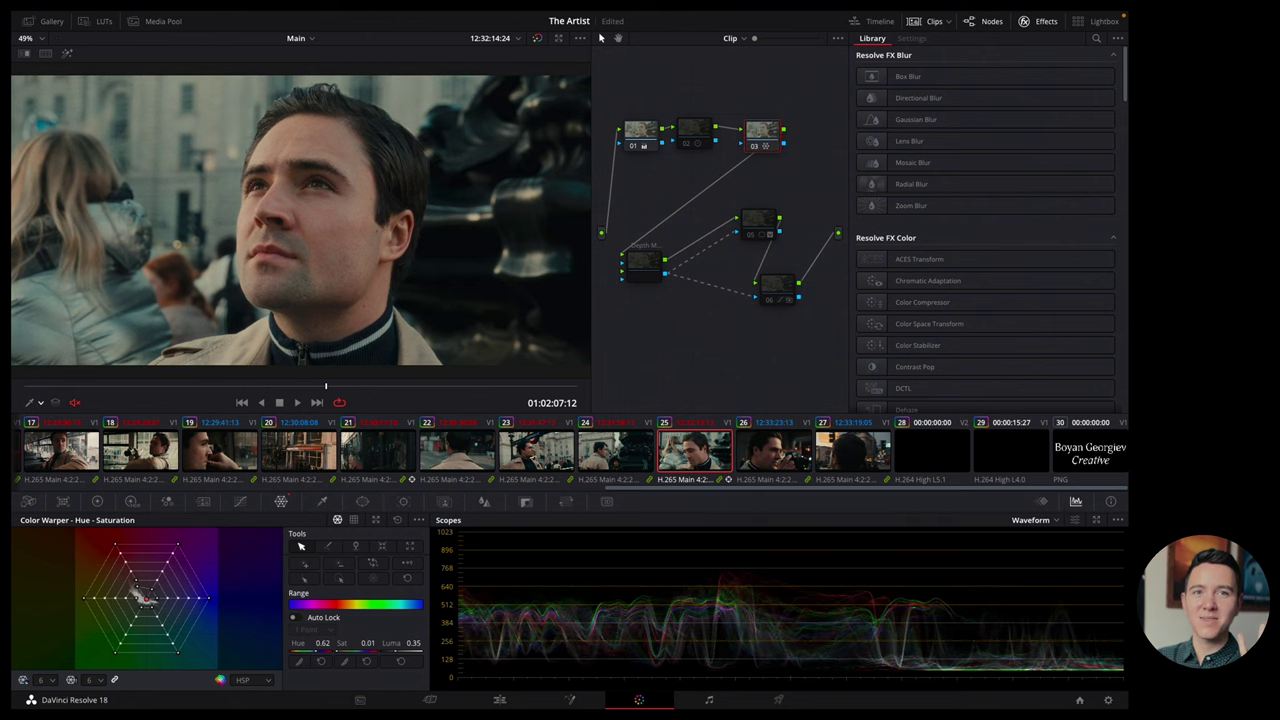
key("ctrl+d")
key("ctrl+d")
key("ctrl+d")
key("ctrl+d")
key("ctrl+d")
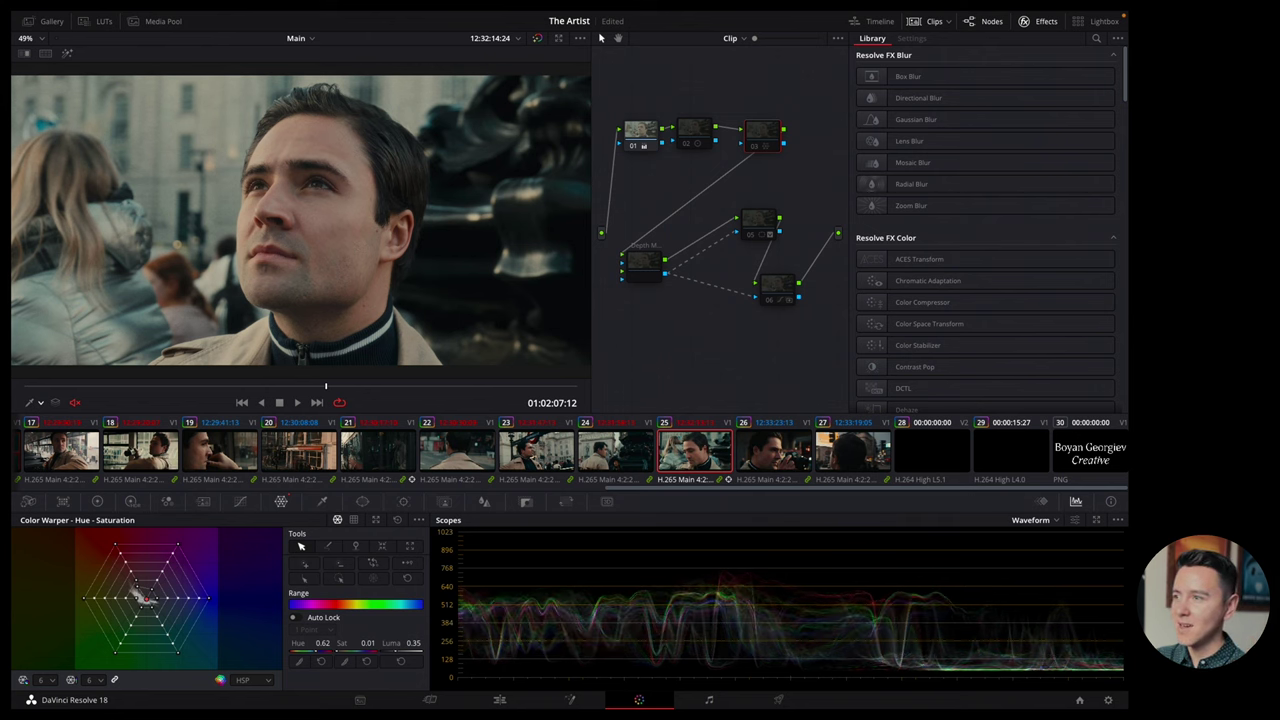
key("ctrl+d")
key("ctrl+d")
key("ctrl+d")
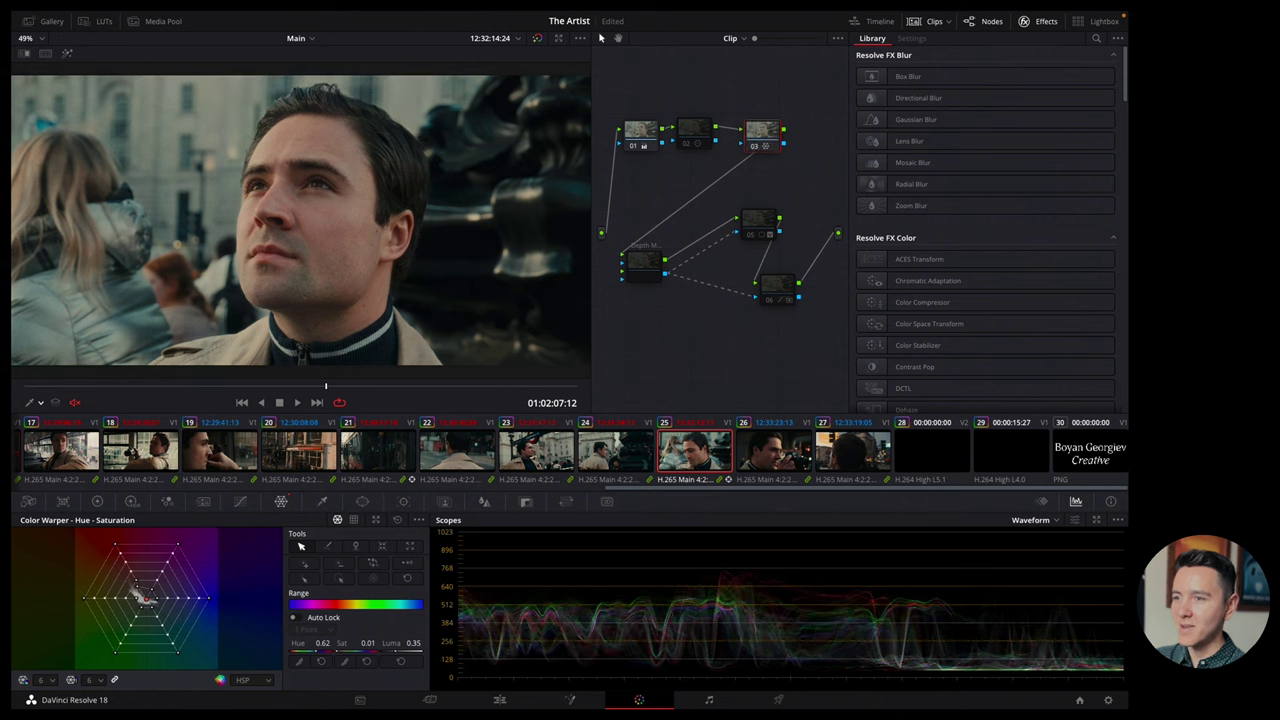
Go to clip 24, move to the frame at 01:02:04:03, and compare it with node 03 off and on.
key("Up")
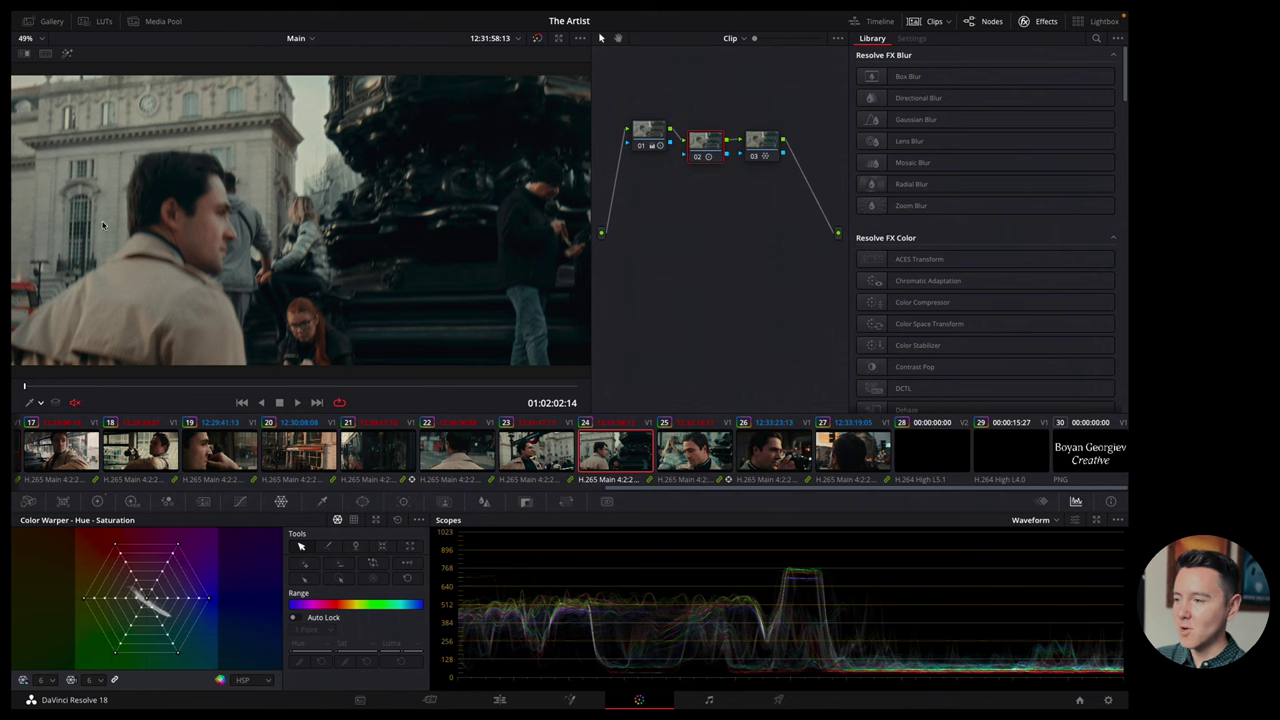
left_click_drag(171, 388, 275, 390)
left_click(762, 160)
left_click(763, 158)
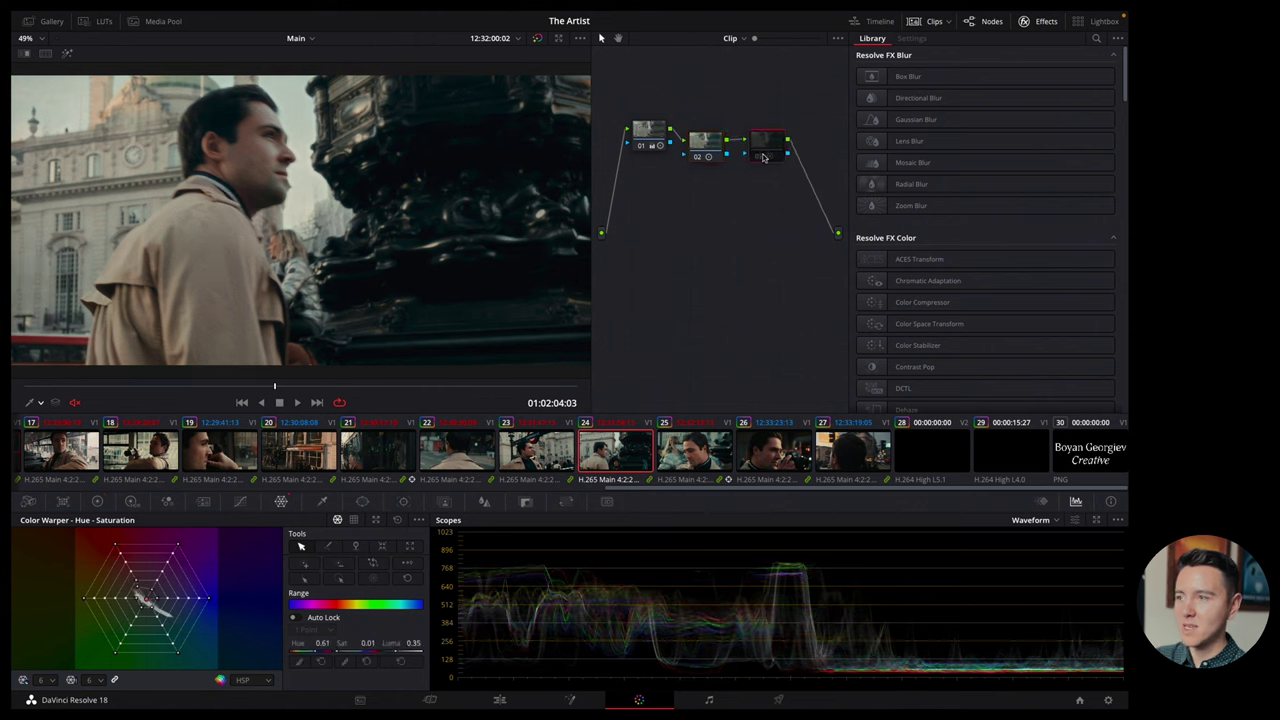
left_click(757, 158)
Compare the man's face and the dark monument in clip 24 with node 02 off and on.
left_click(698, 160)
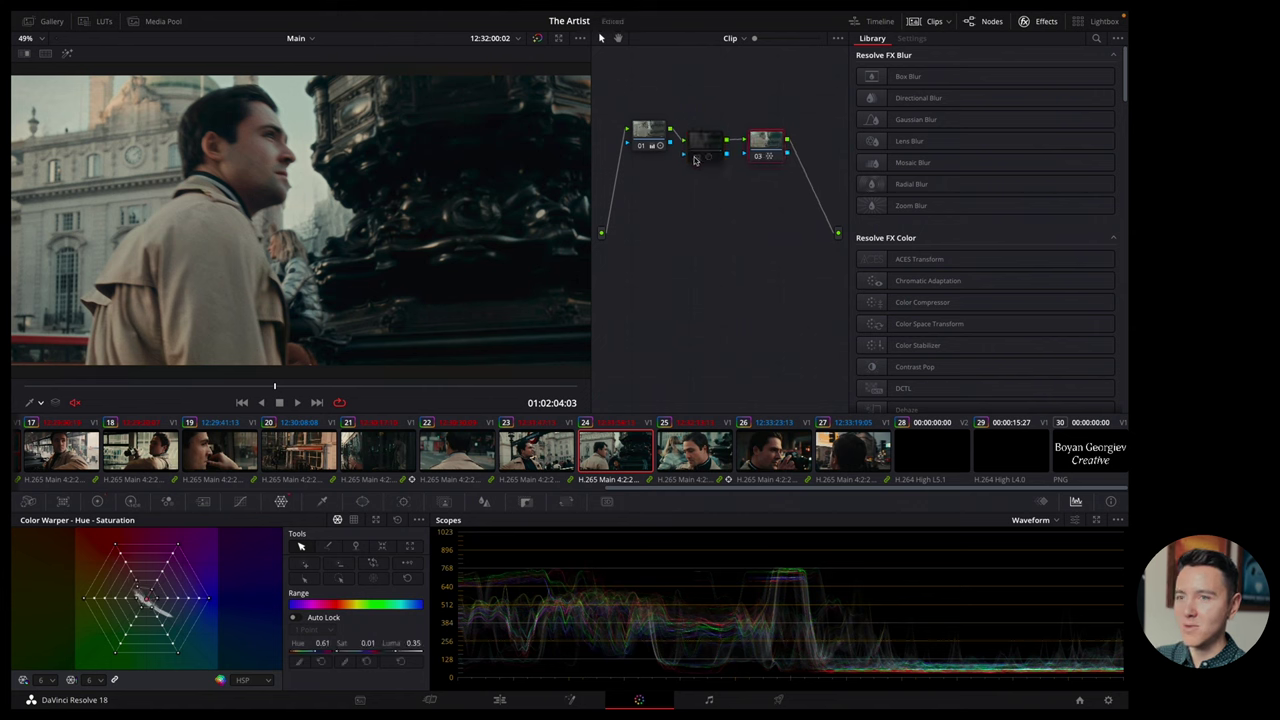
left_click(698, 160)
left_click(698, 160)
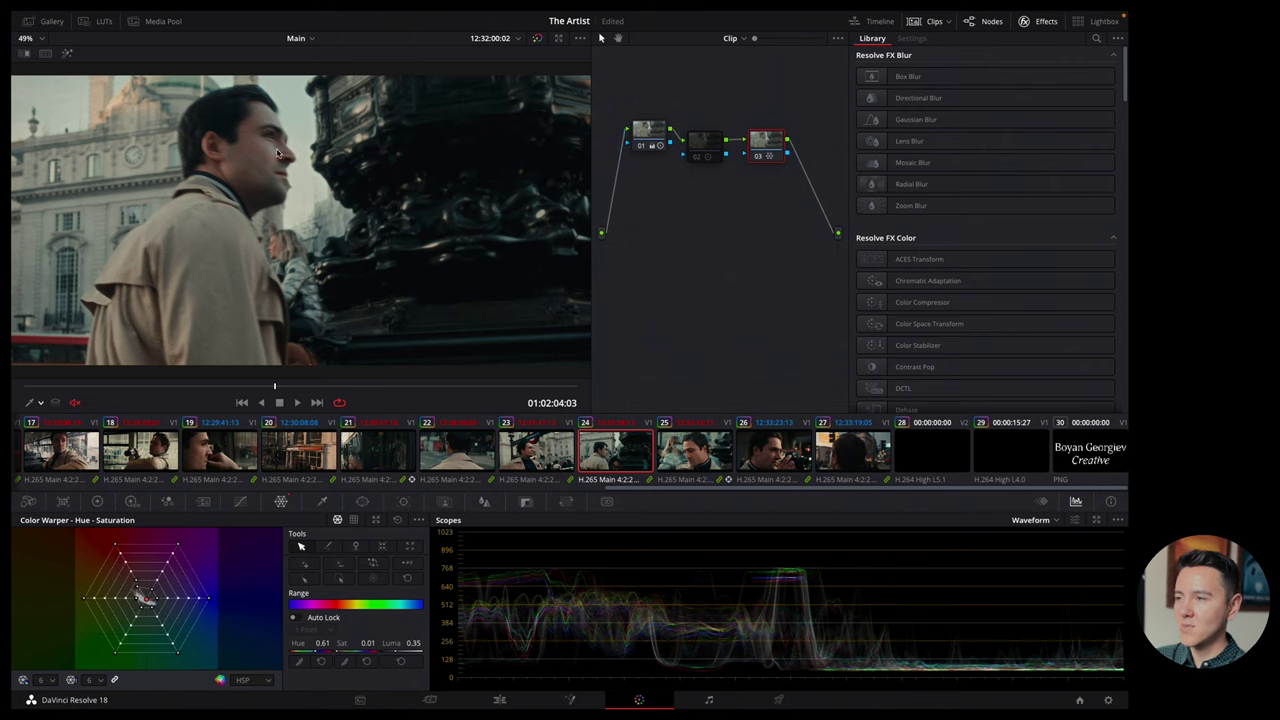
left_click(698, 160)
left_click(698, 160)
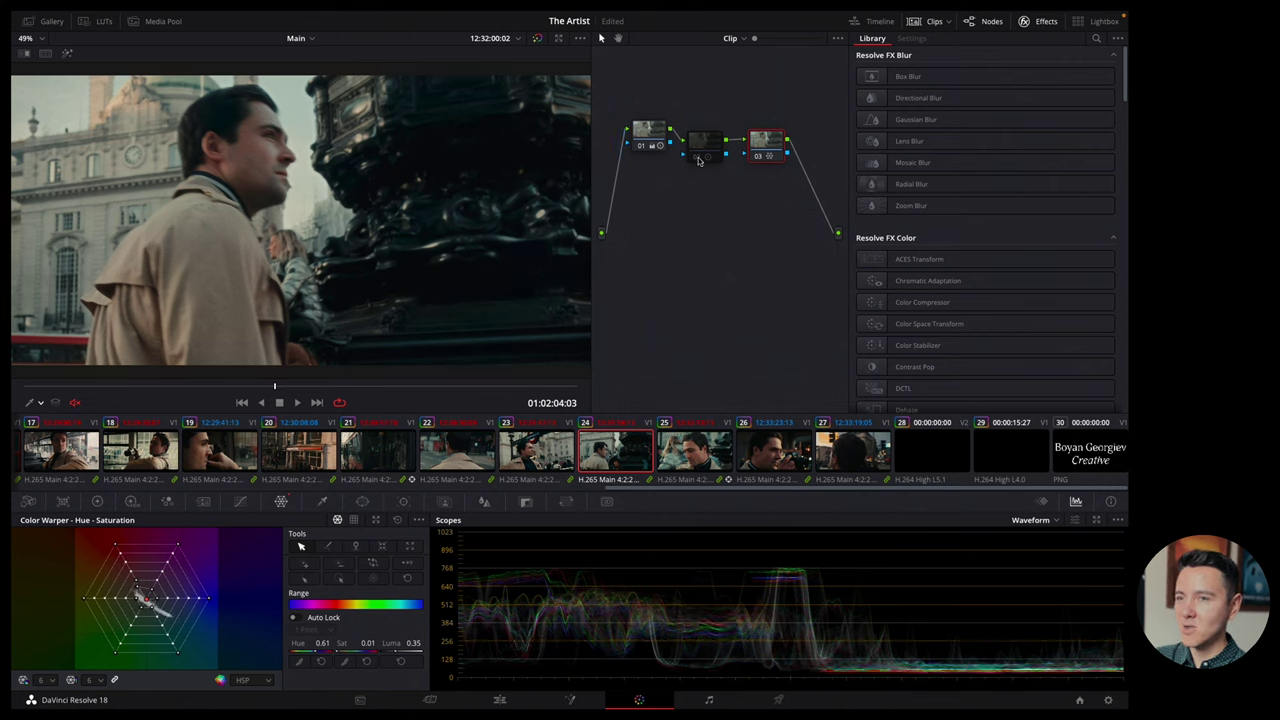
left_click(698, 160)
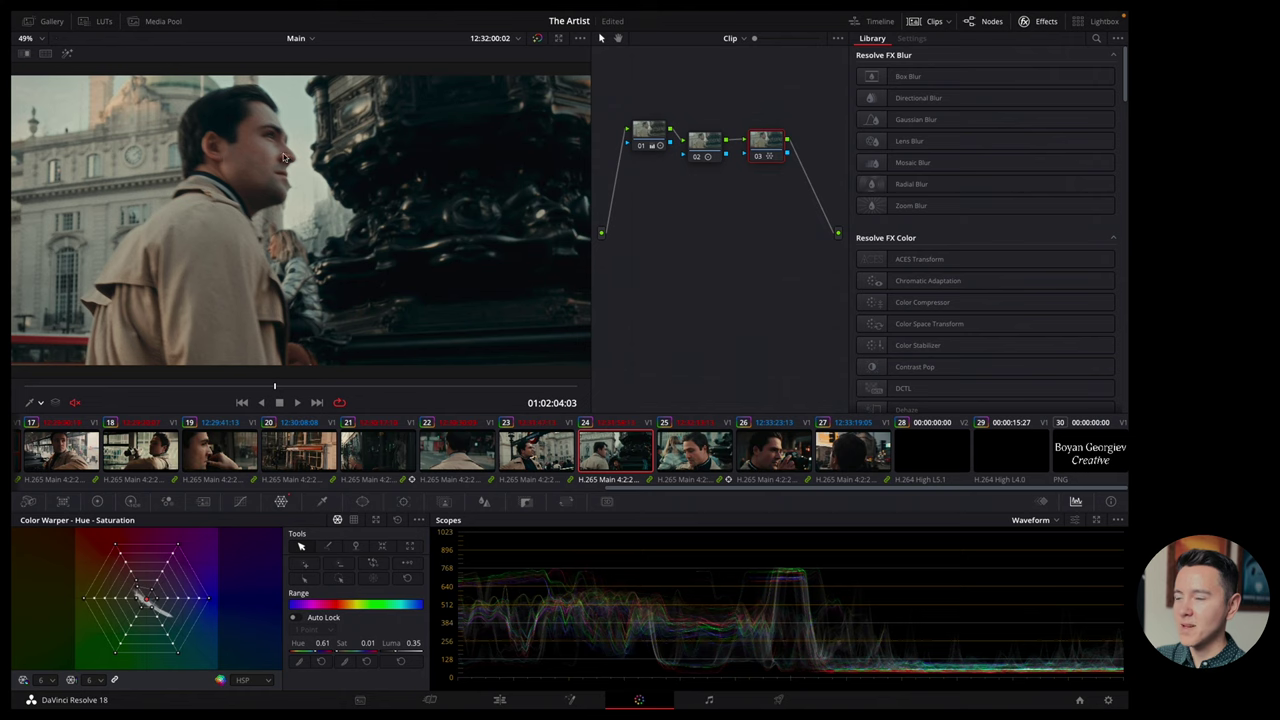
left_click(698, 160)
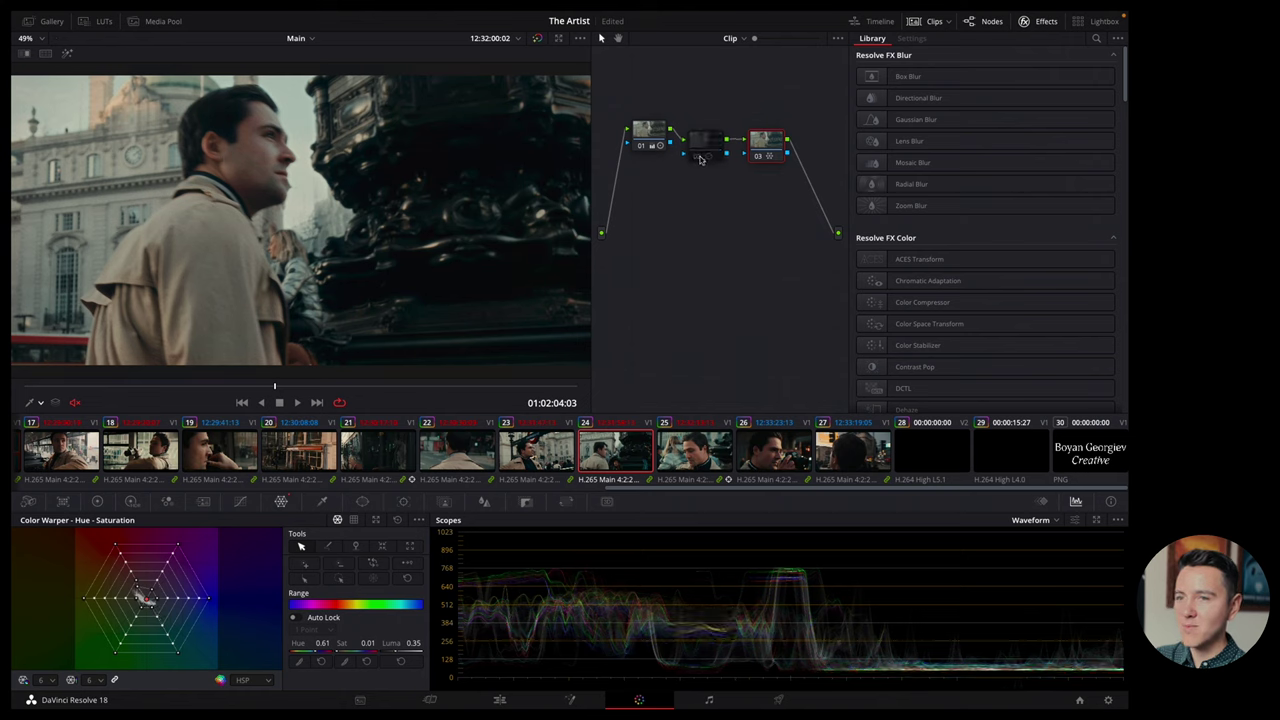
left_click(702, 159)
left_click(702, 159)
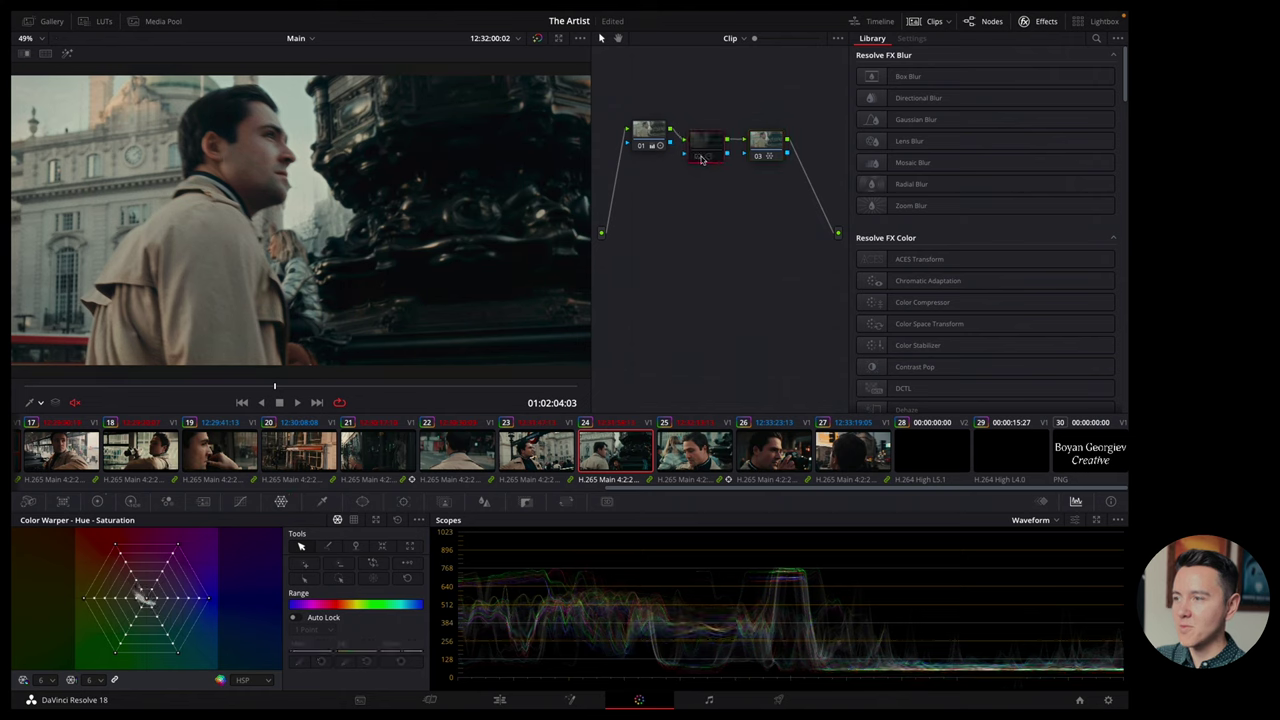
left_click(701, 157)
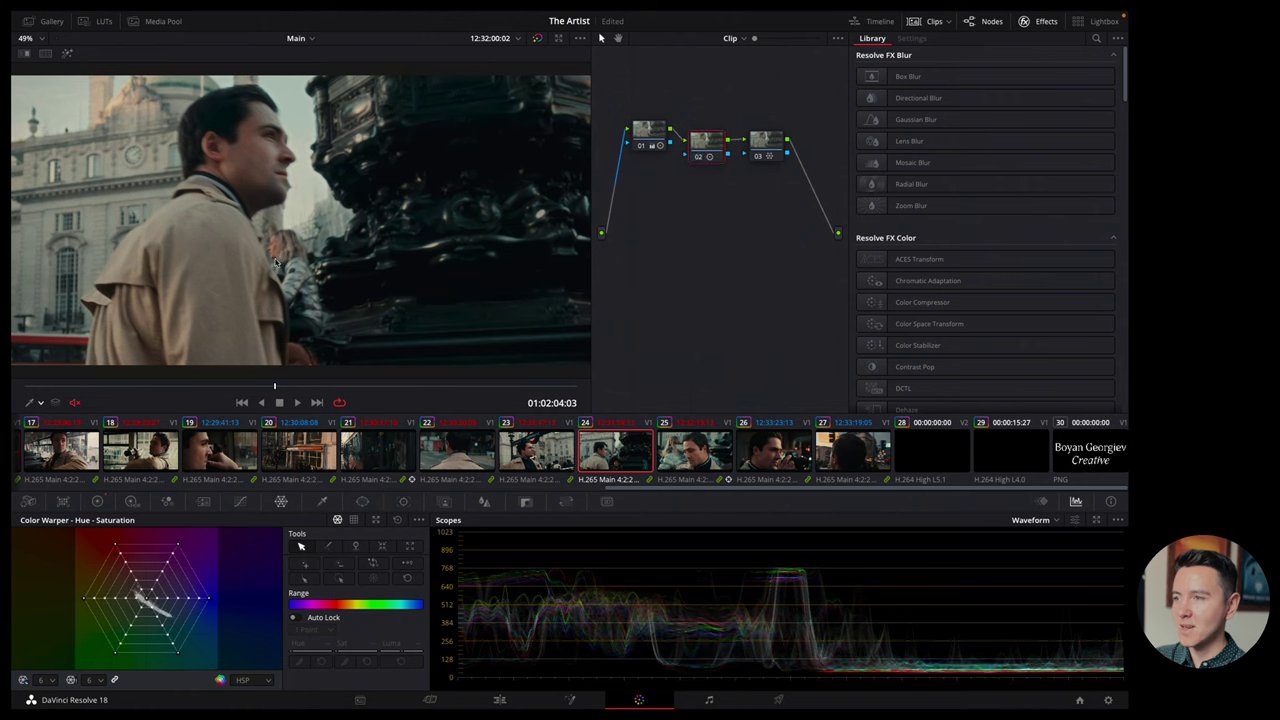
Compare the man, his coat and the monument in clip 24 with node 01 off and on.
left_click(641, 148)
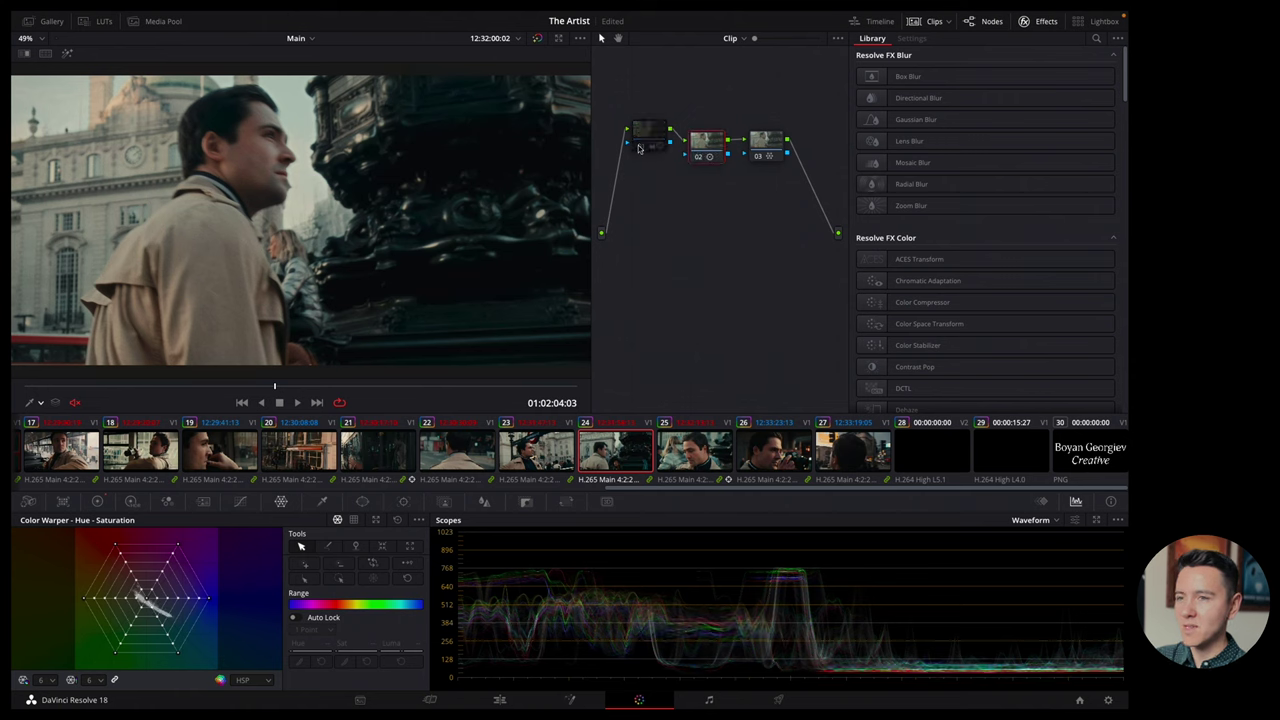
left_click(640, 149)
left_click(640, 149)
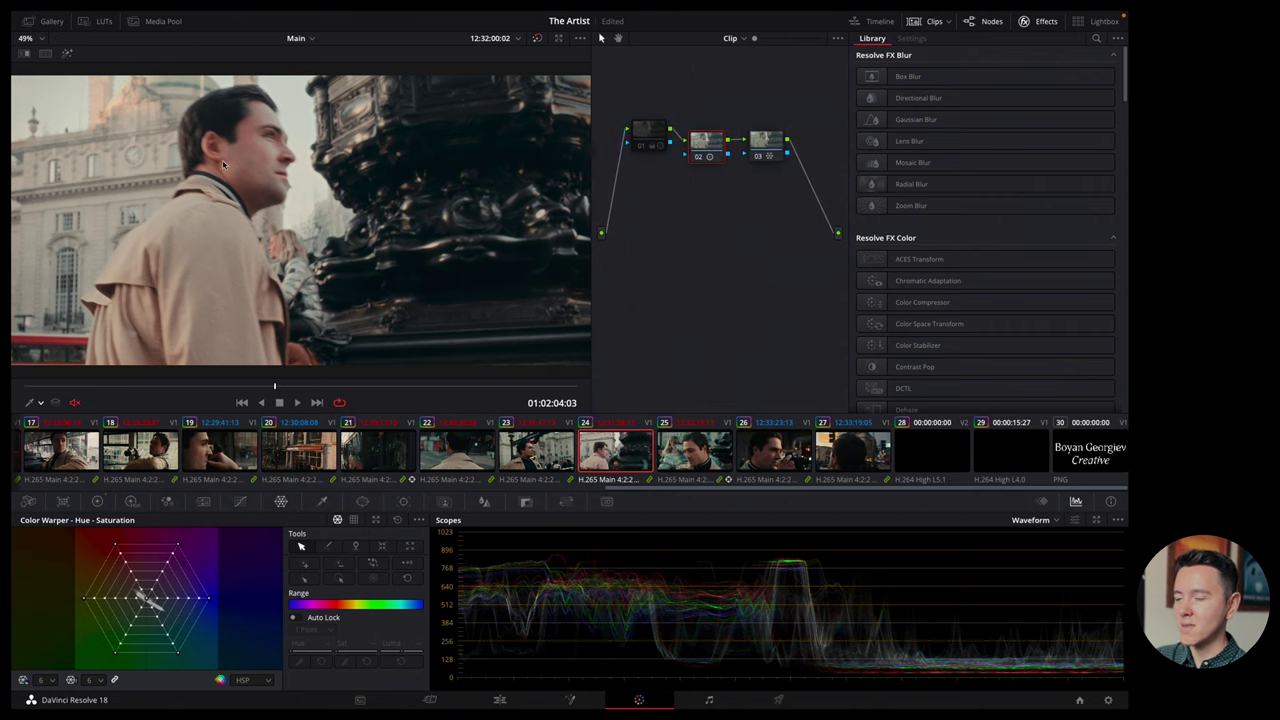
left_click(640, 149)
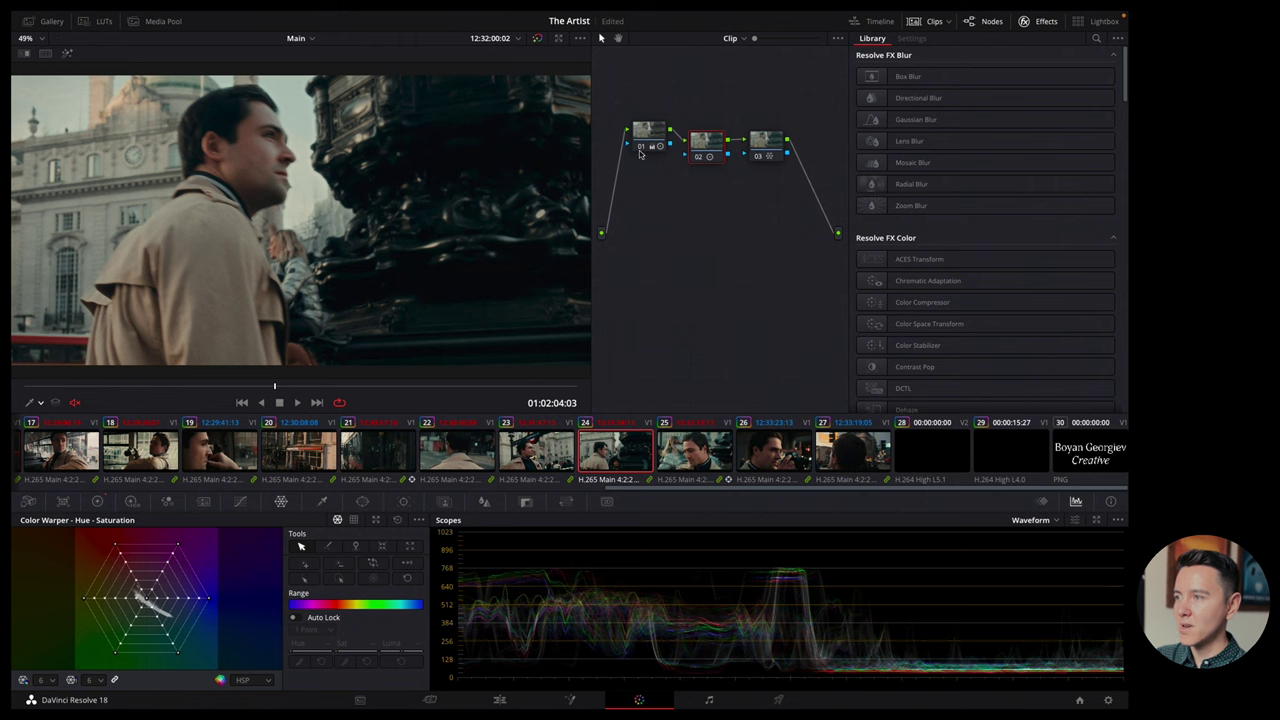
left_click(640, 149)
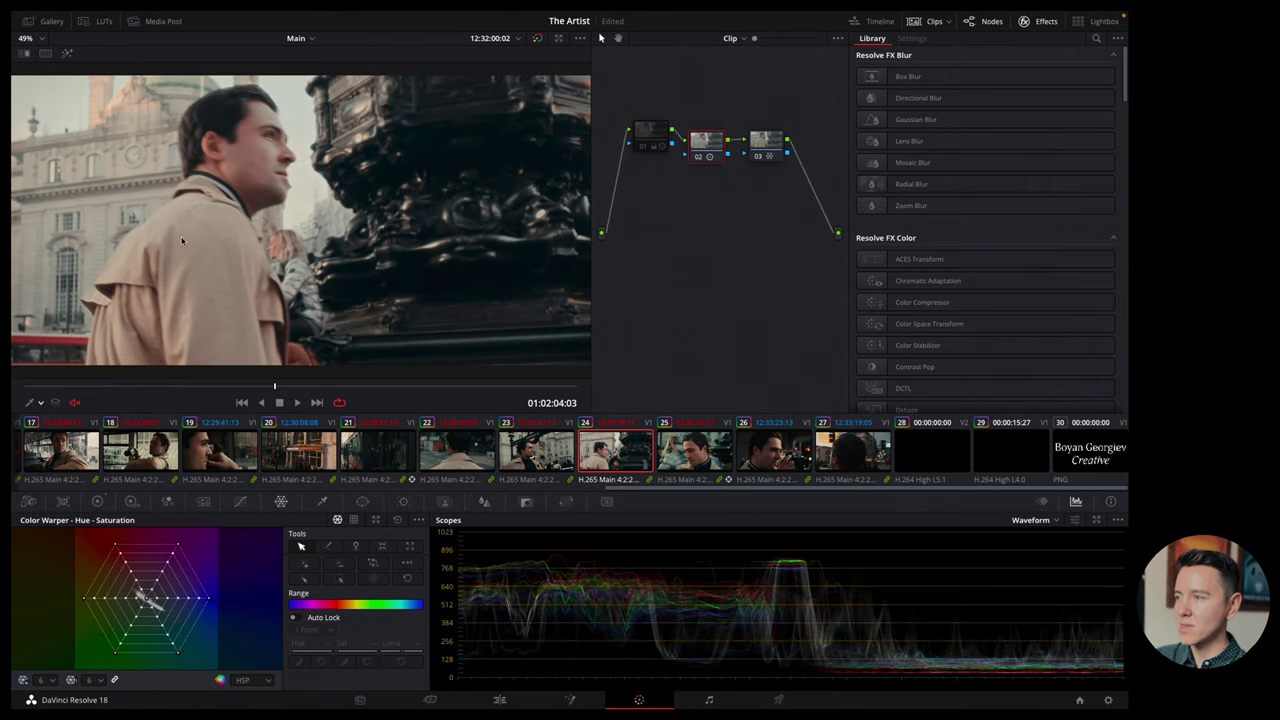
left_click_drag(642, 150, 645, 150)
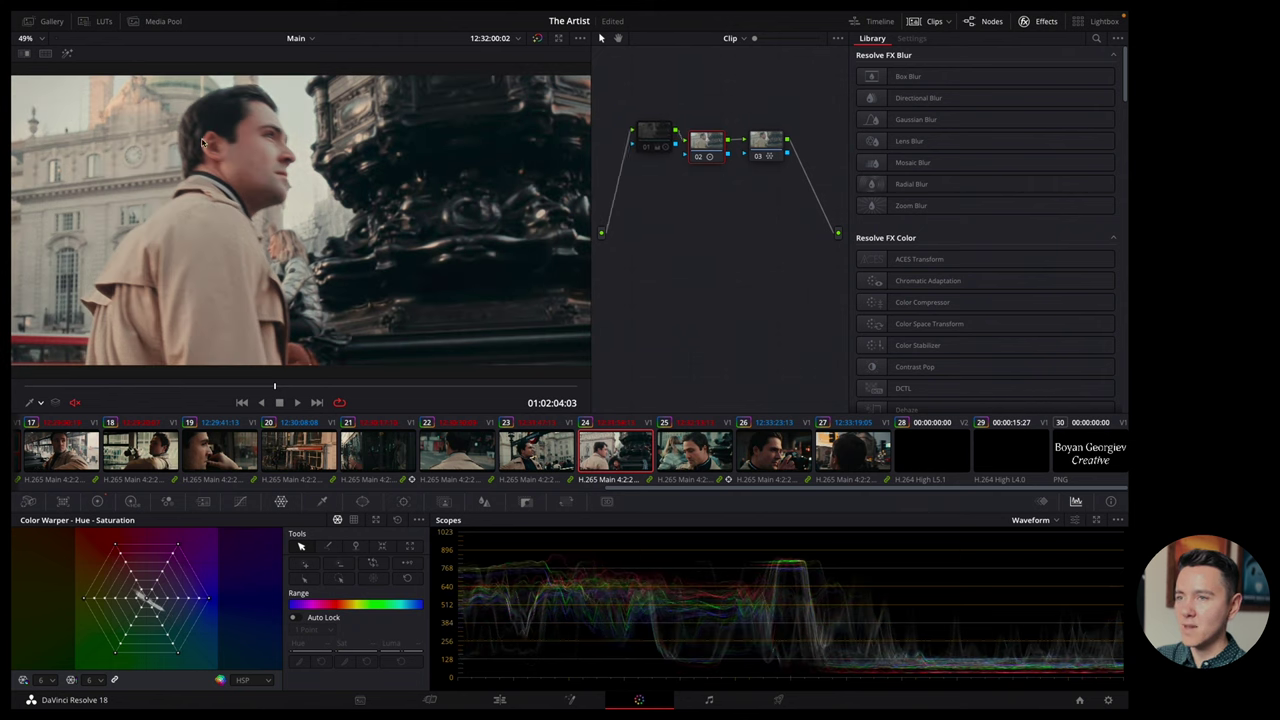
left_click(645, 148)
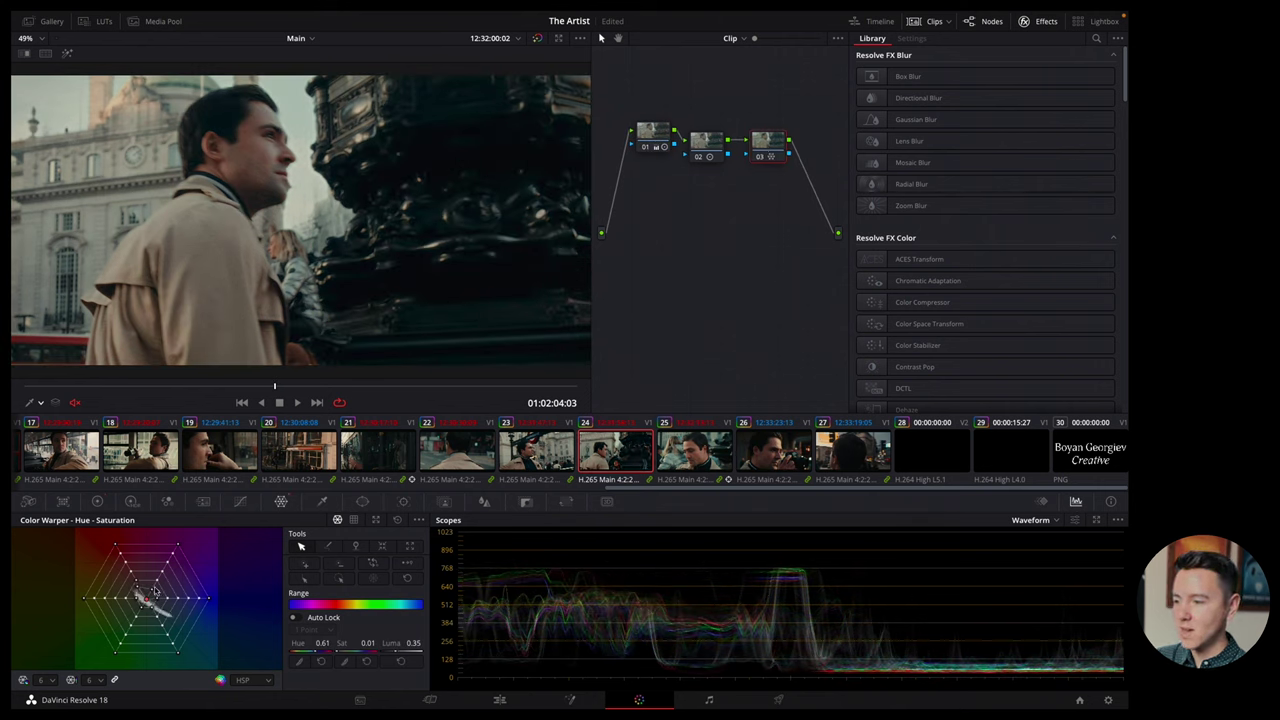
Turn on the Qualifier viewer overlay and try shifting the man's skin tone in clip 24 with node 03's Color Warper.
left_click(41, 403)
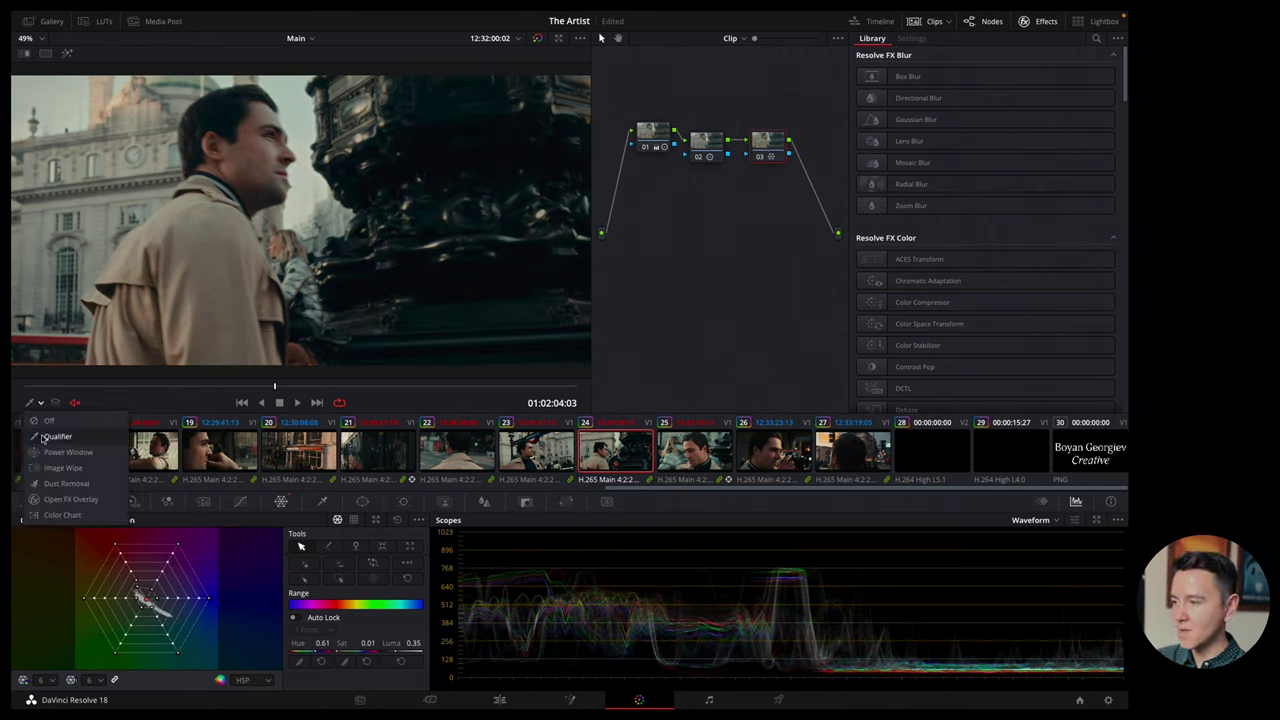
left_click(60, 438)
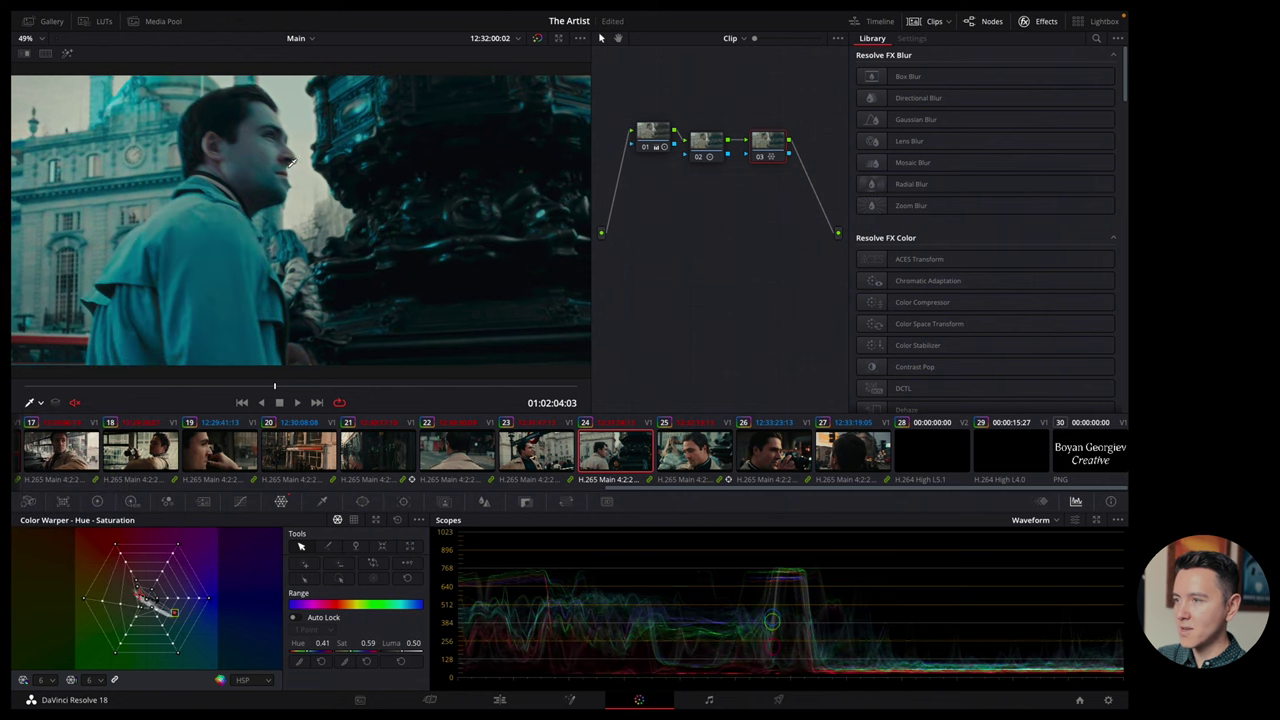
left_click_drag(254, 138, 280, 143)
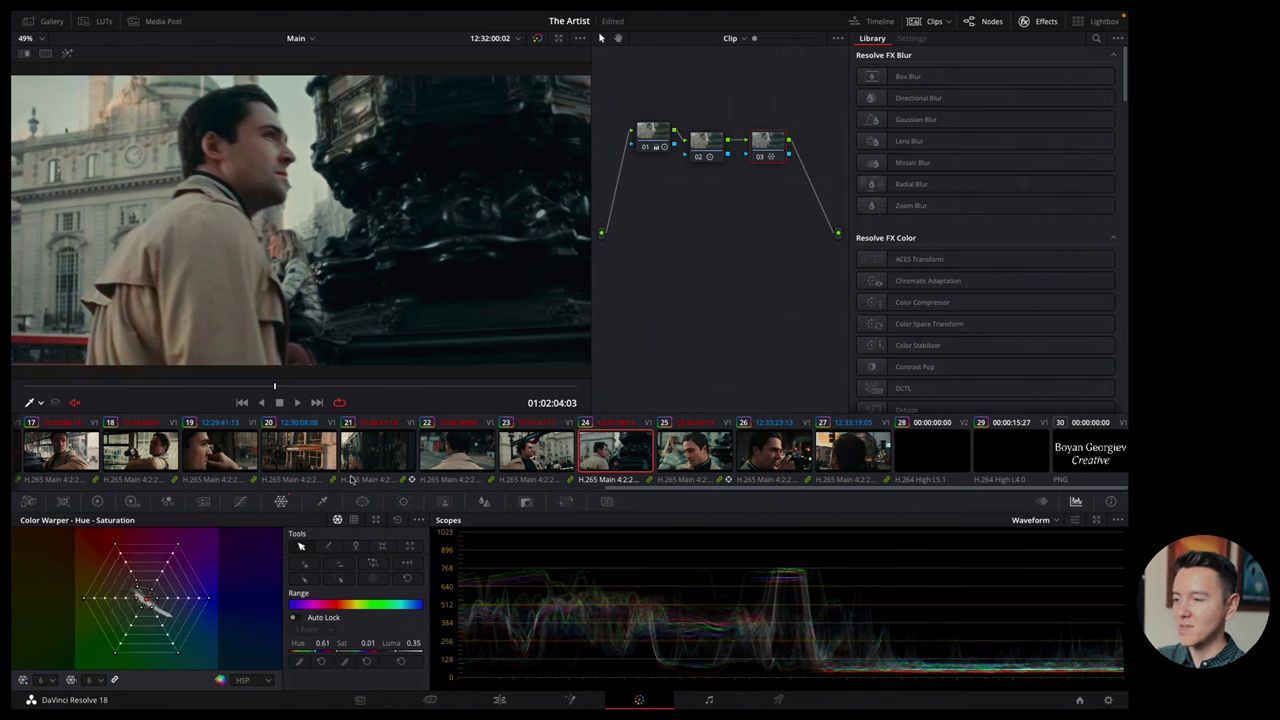
Go to clip 10, the café shot of the man with a cup, and set the viewer overlay to Off.
scroll(667, 494, "left", 3)
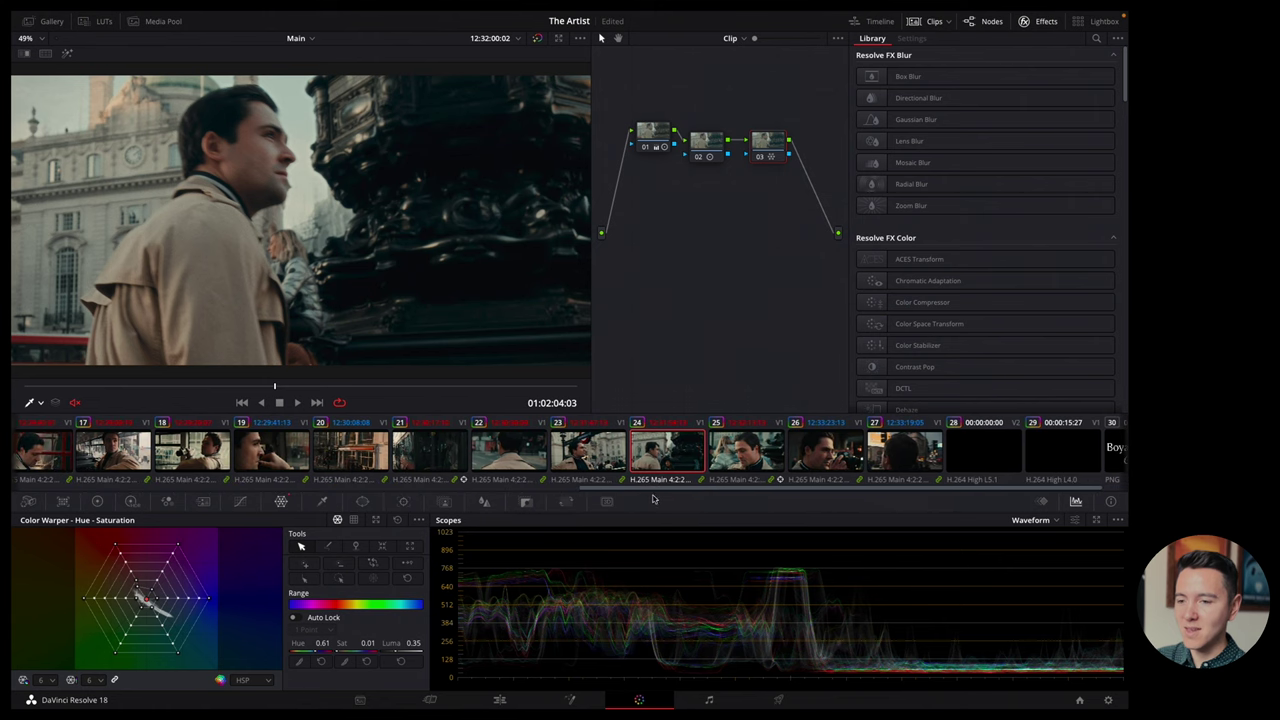
scroll(643, 489, "left", 15)
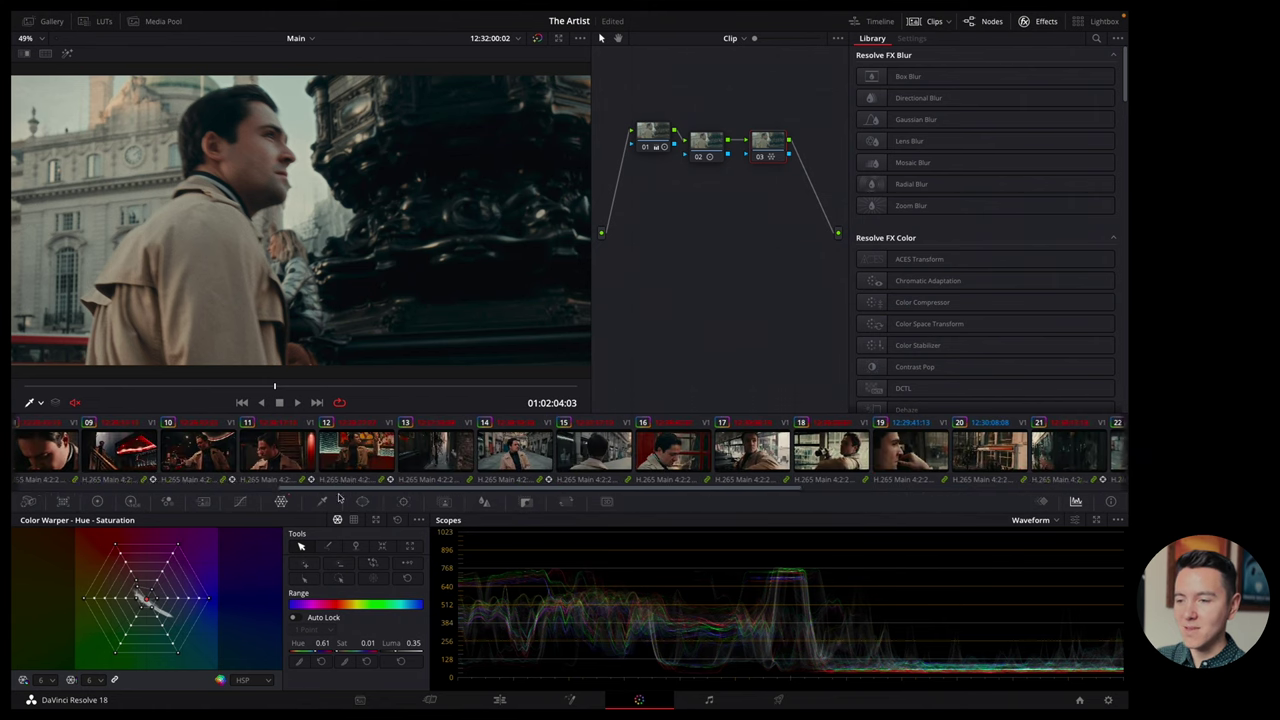
scroll(228, 503, "left", 5)
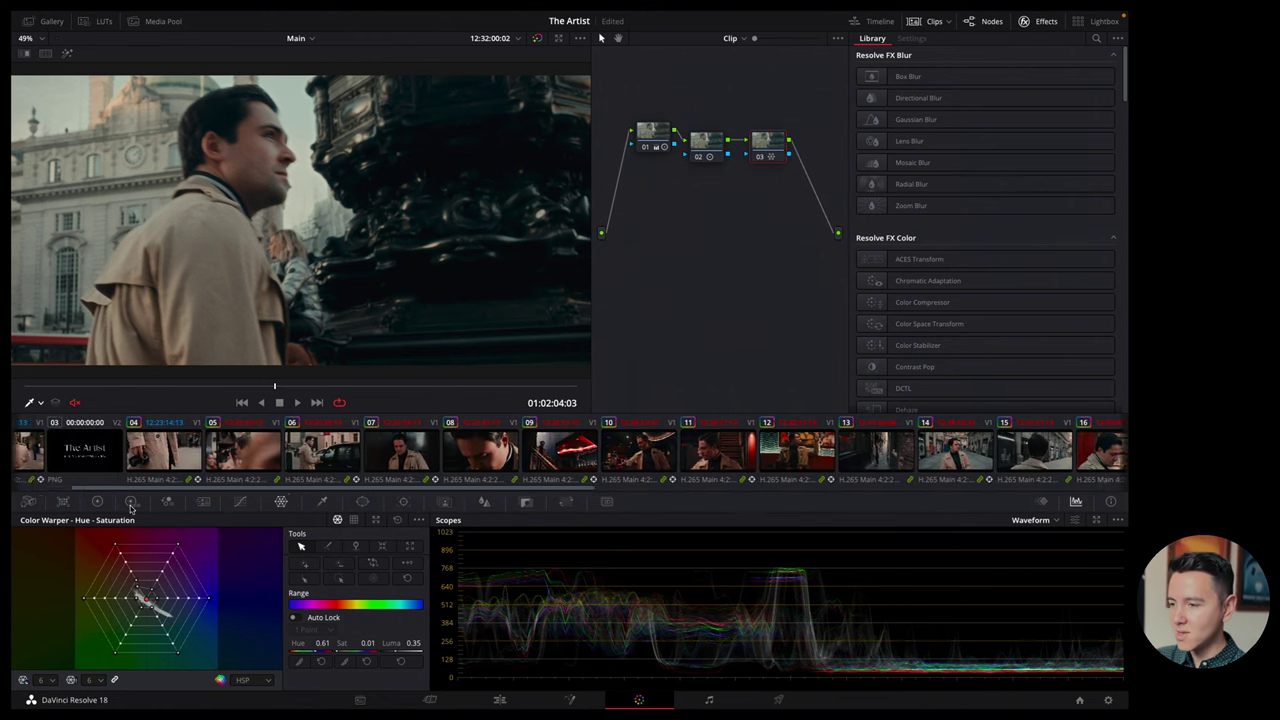
scroll(108, 509, "right", 5)
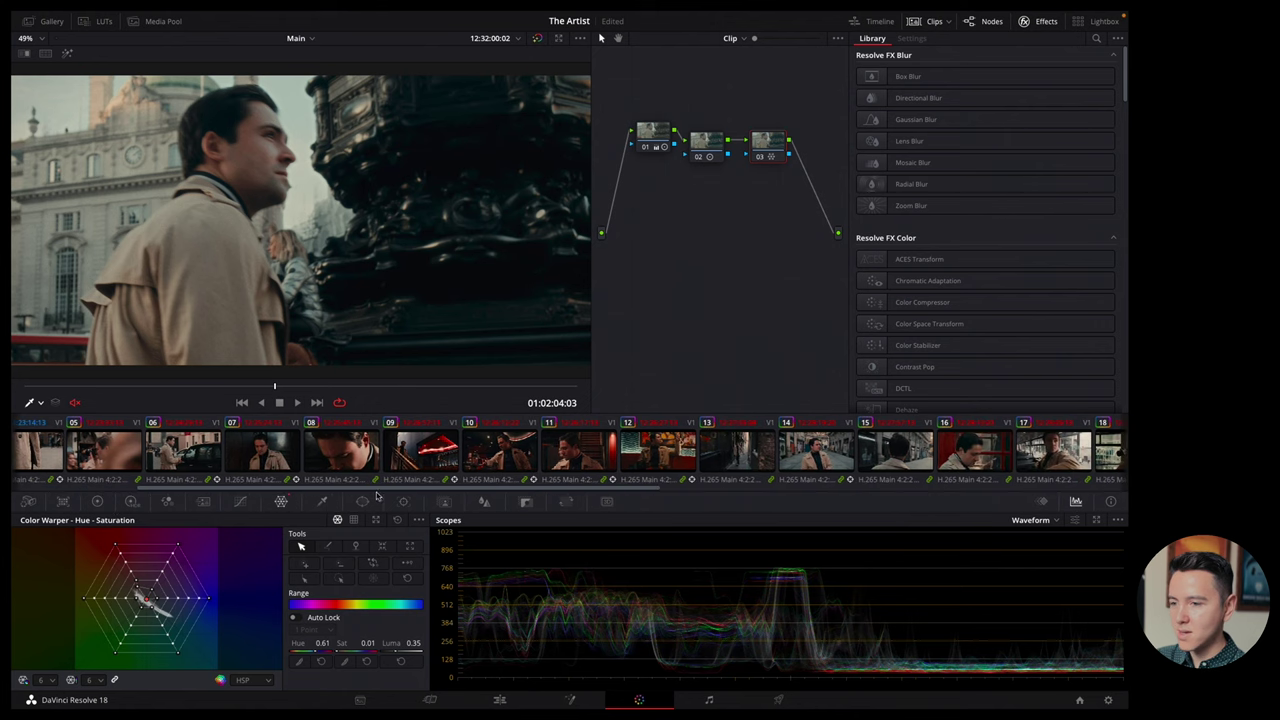
left_click(533, 463)
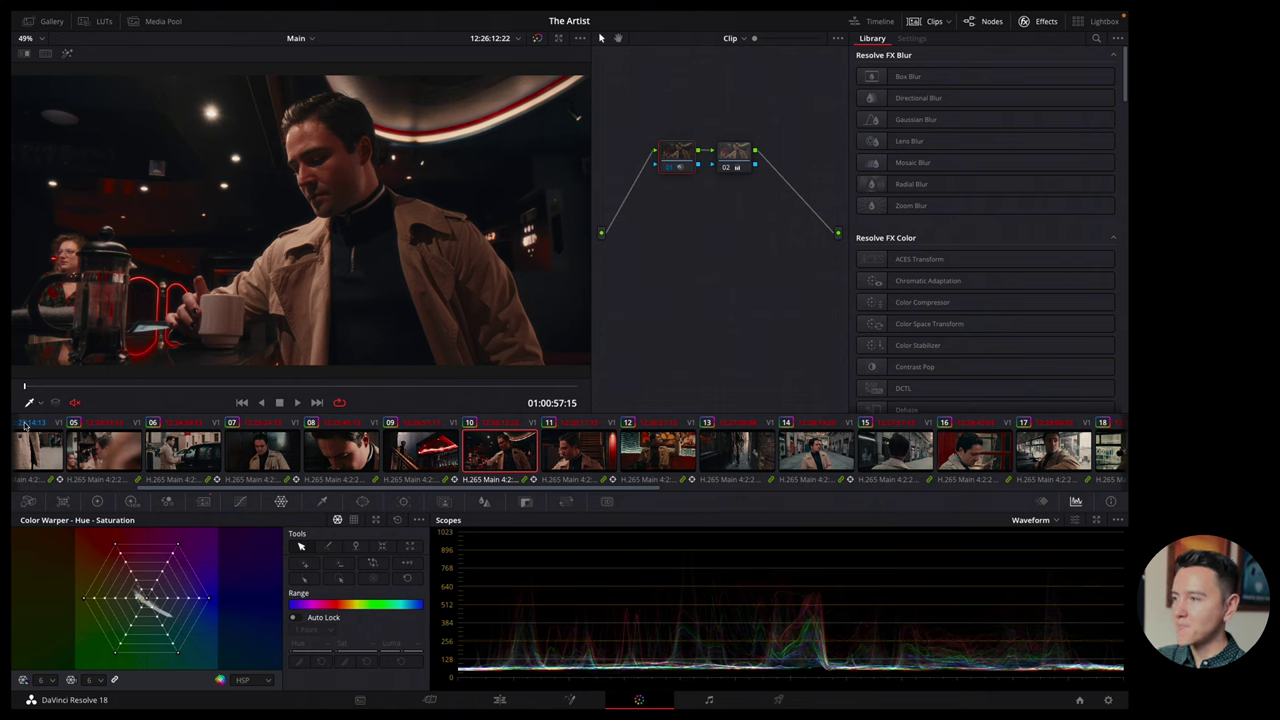
left_click(31, 405)
left_click(48, 420)
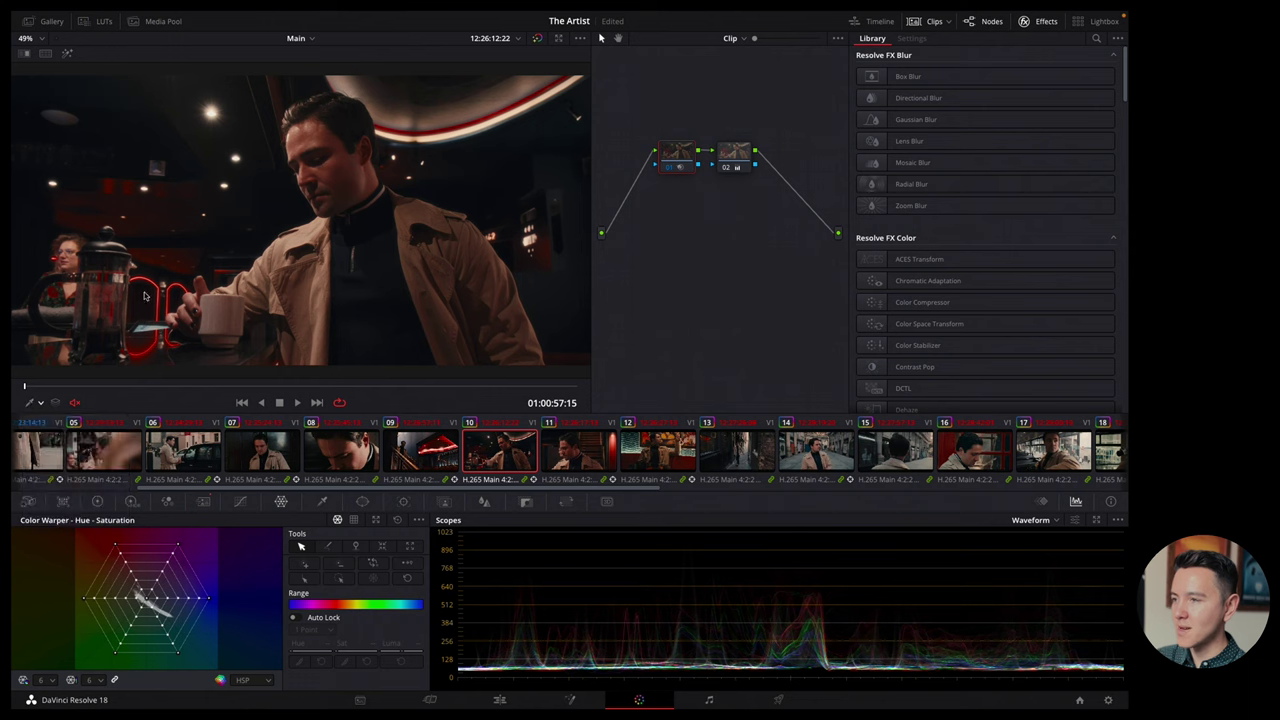
At 100% zoom, compare the cup and coat in clip 10 with Bloom off and on in the Group Post-Clip Dehancer Pro settings.
left_click(27, 38)
left_click(40, 122)
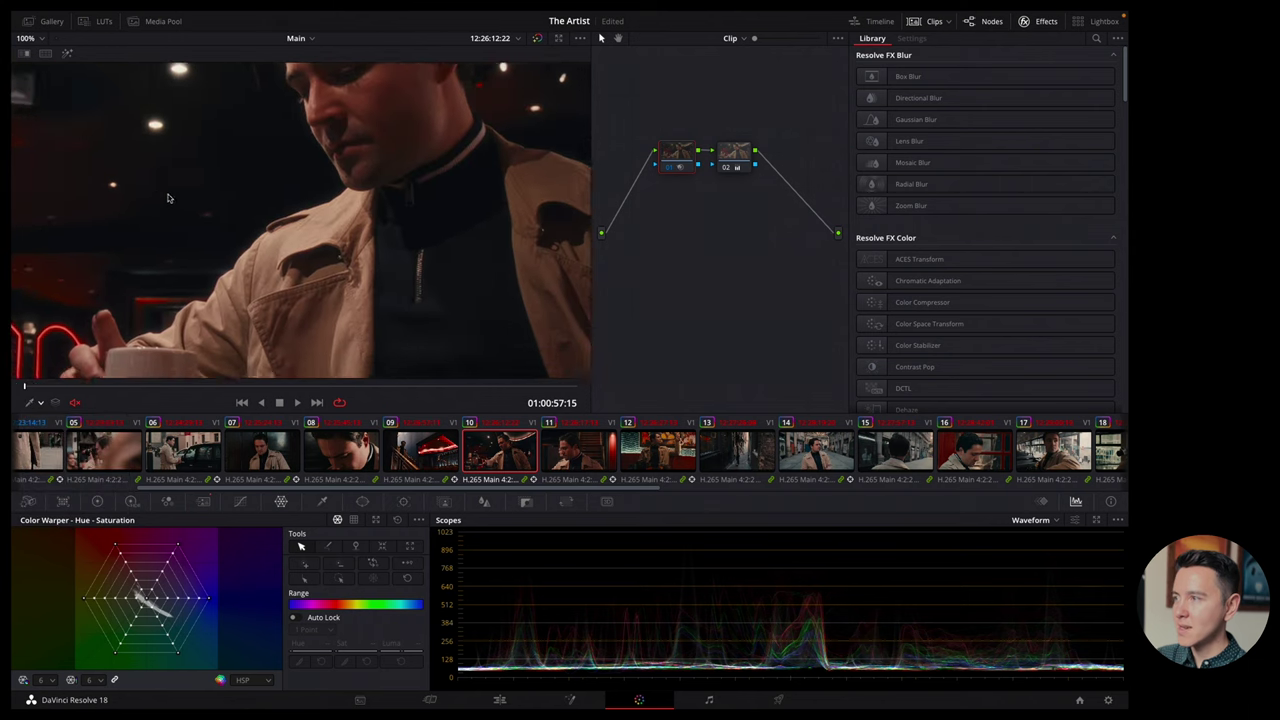
left_click(732, 40)
left_click(760, 76)
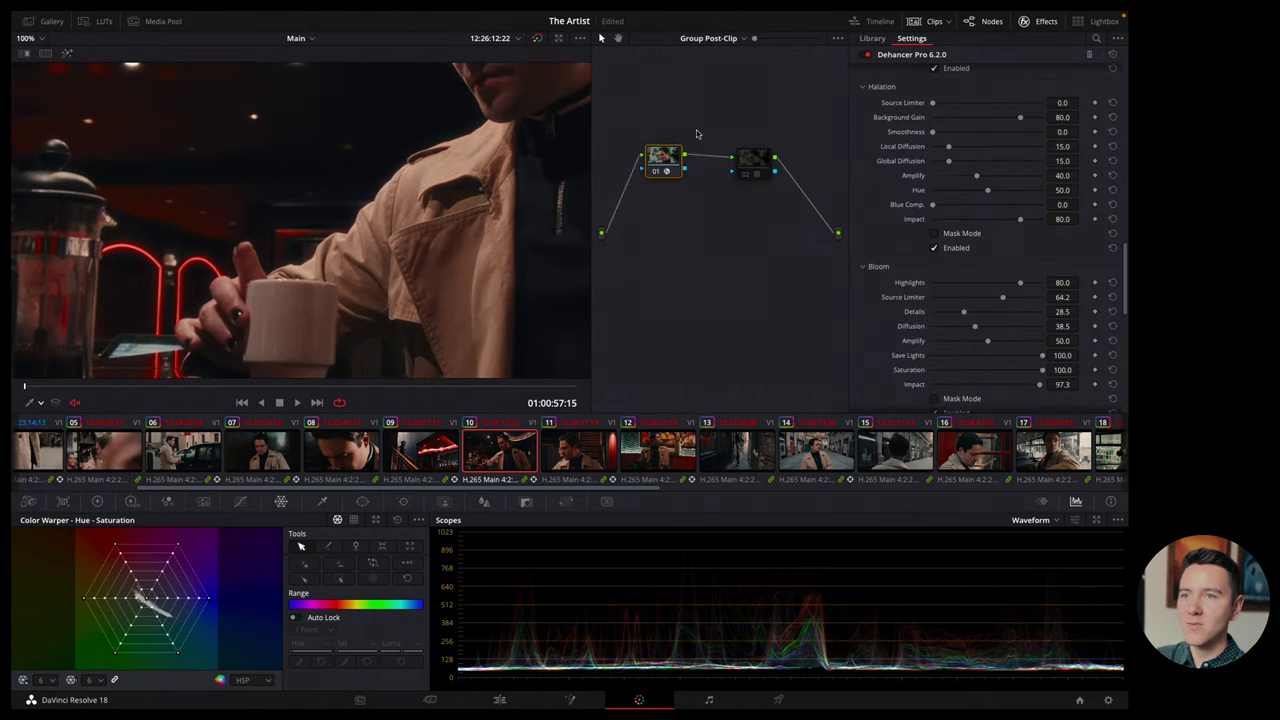
scroll(889, 214, "down", 3)
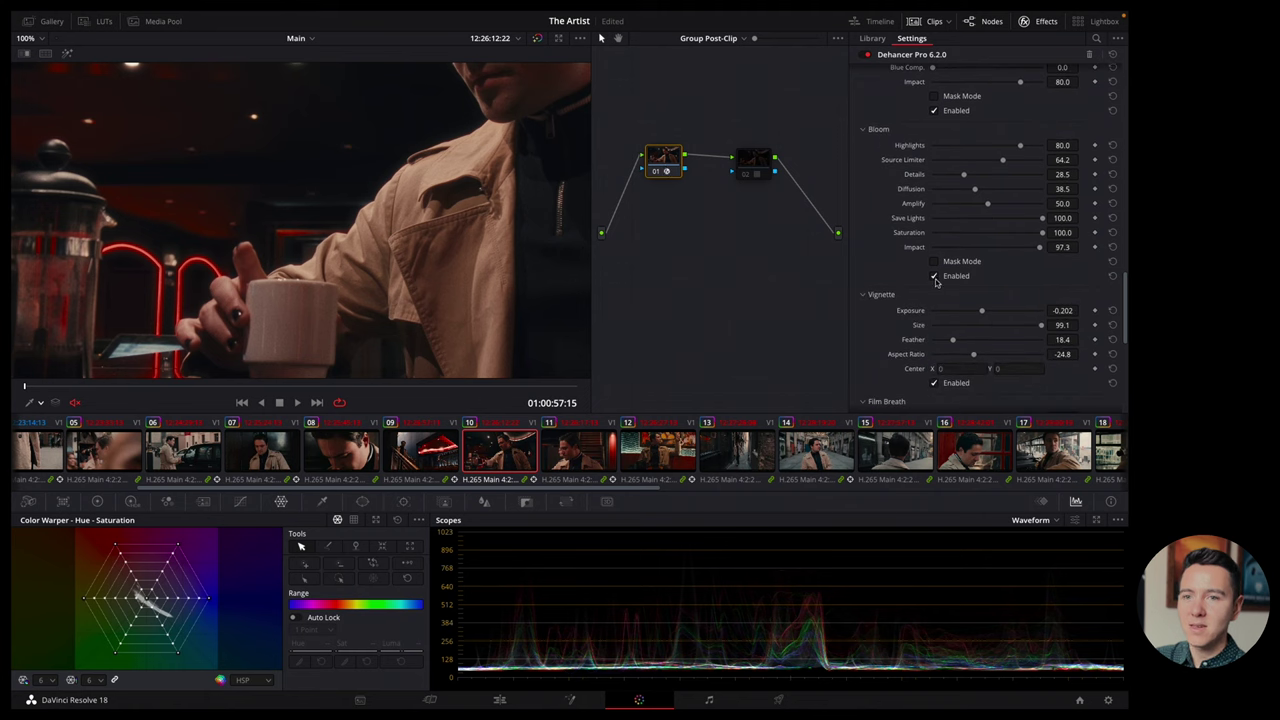
left_click(934, 277)
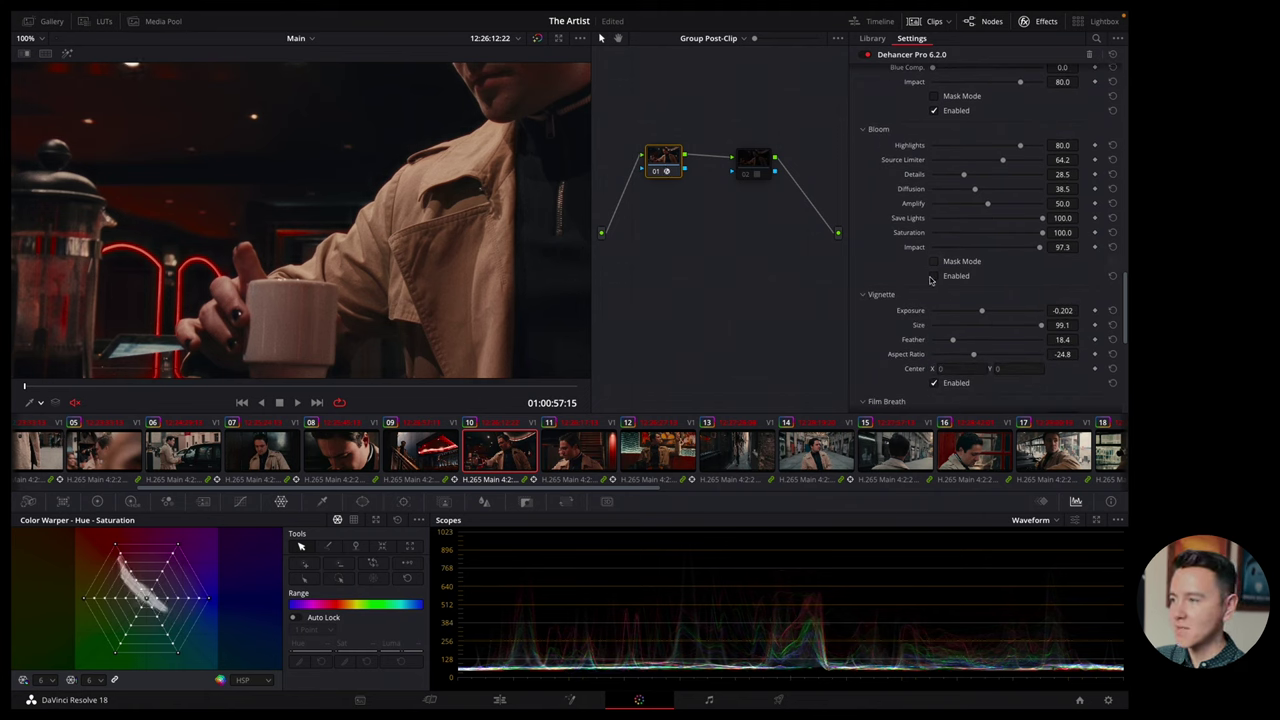
left_click(932, 277)
left_click(933, 277)
left_click(934, 277)
left_click(935, 278)
left_click(934, 278)
left_click(934, 278)
left_click(934, 278)
left_click(933, 278)
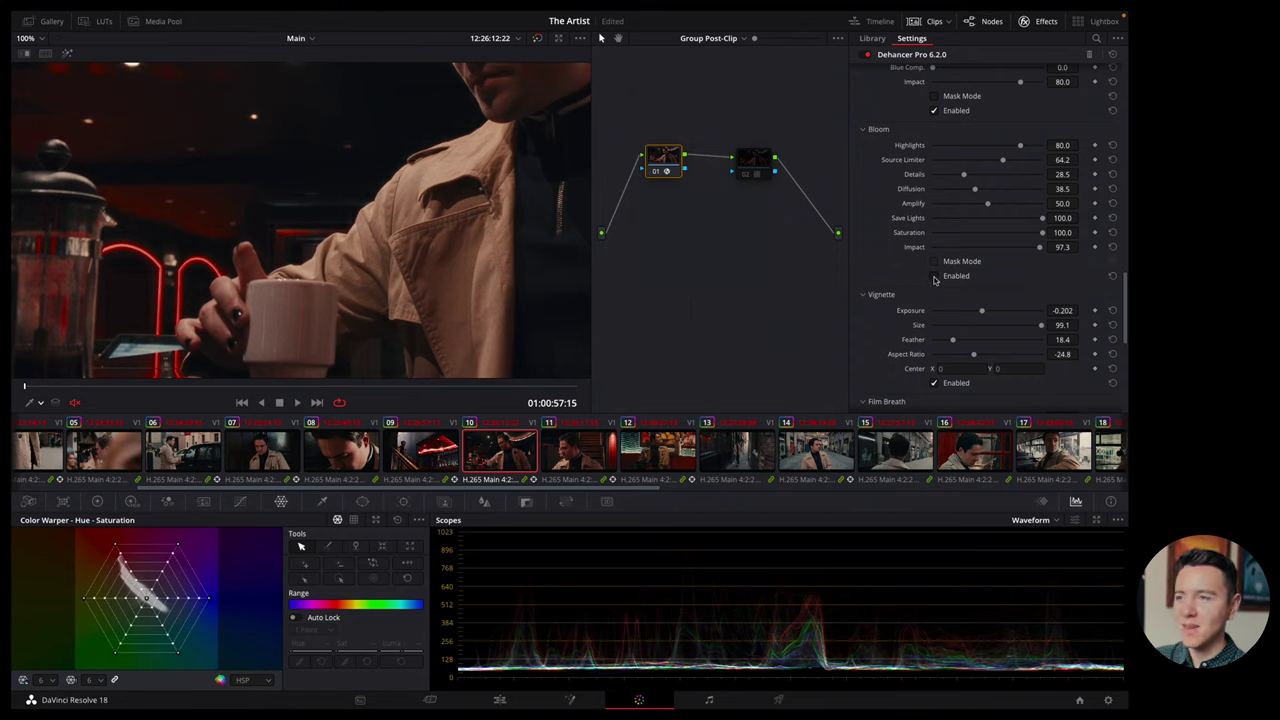
left_click(934, 278)
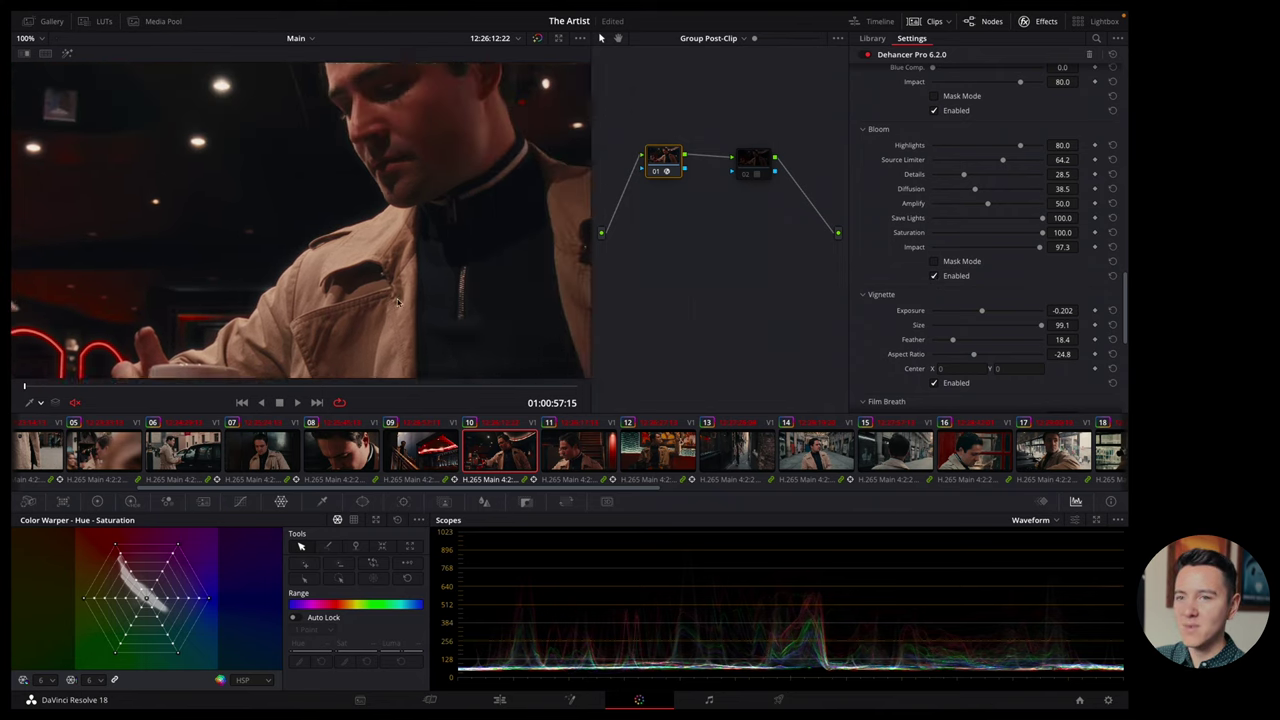
Compare the man's face and the background lights in clip 10 with Bloom off and on, and likewise with Halation.
left_click(934, 277)
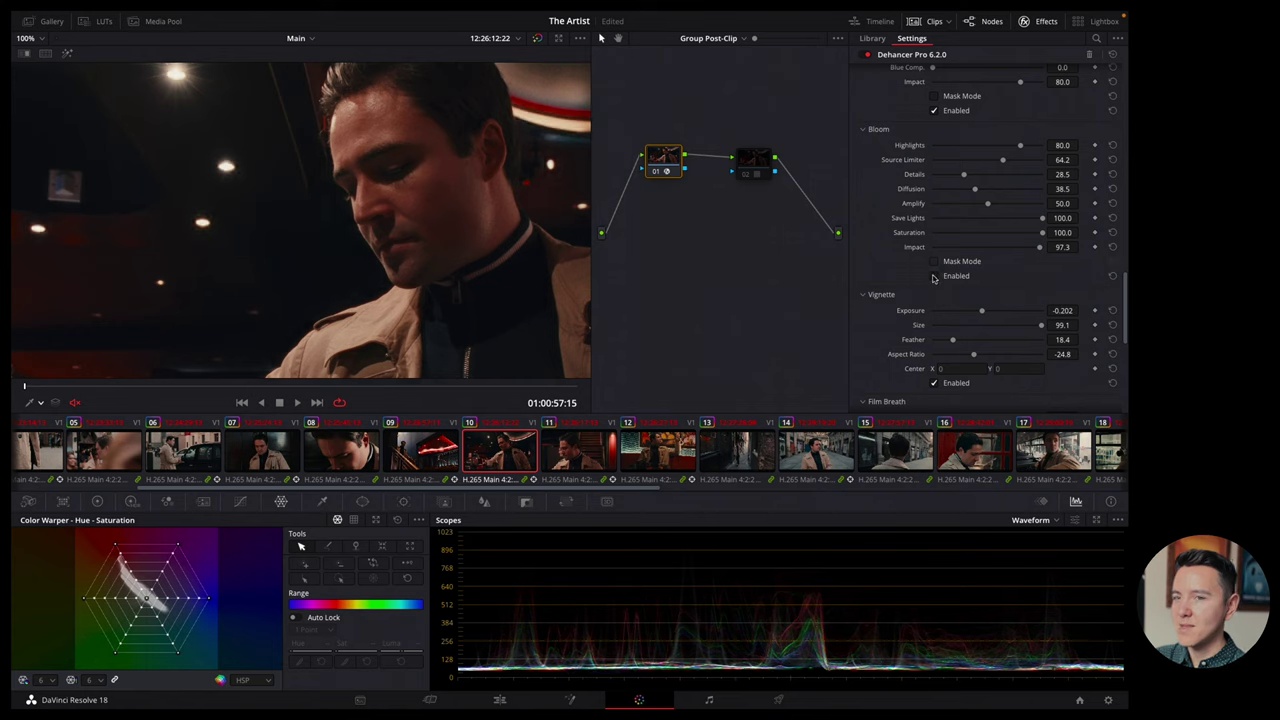
left_click(934, 277)
left_click(934, 277)
left_click(934, 277)
left_click(934, 277)
left_click(934, 277)
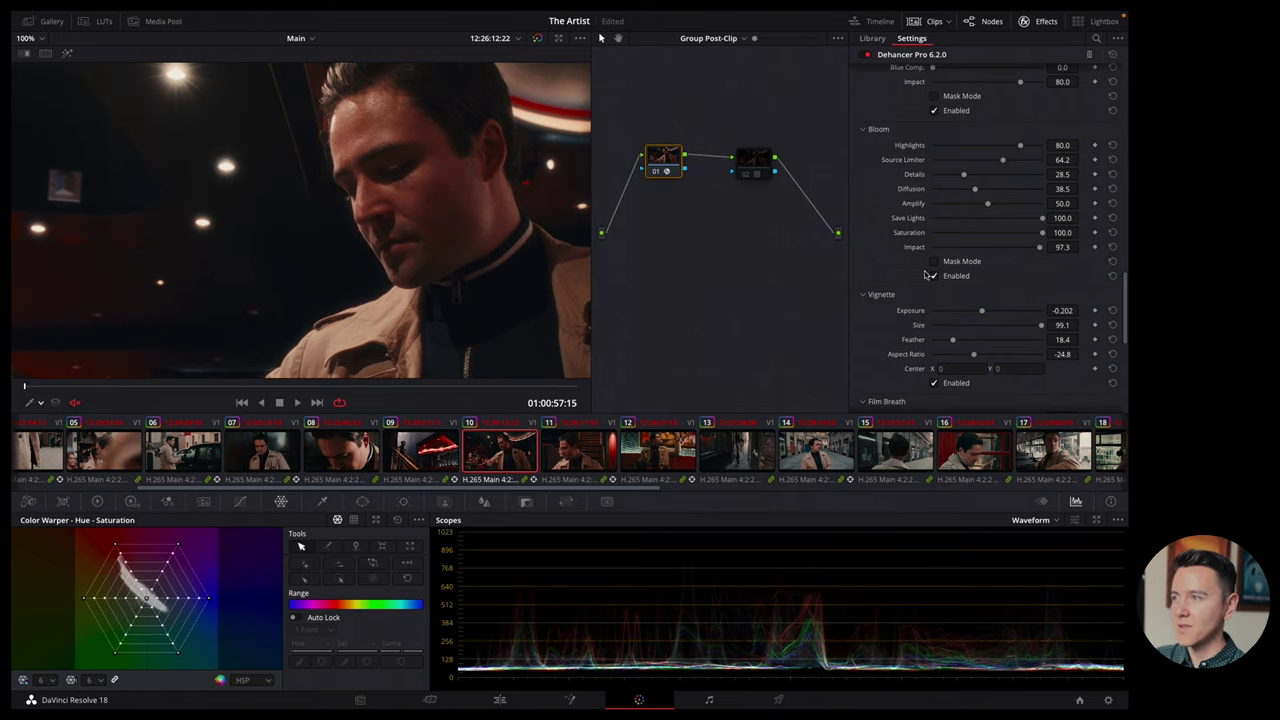
scroll(878, 252, "down", 1)
scroll(880, 252, "up", 4)
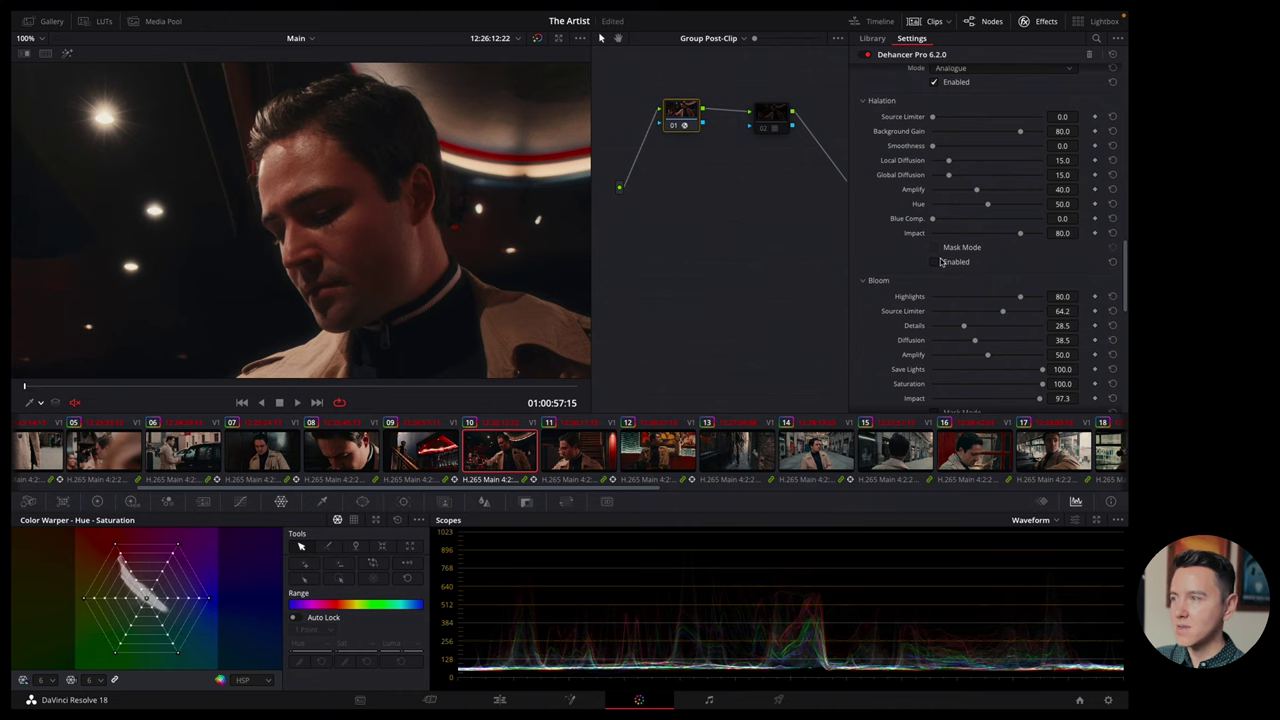
Show the clip-level nodes of clip 10 and examine node 01's noise reduction settings in Motion Effects.
left_click(710, 40)
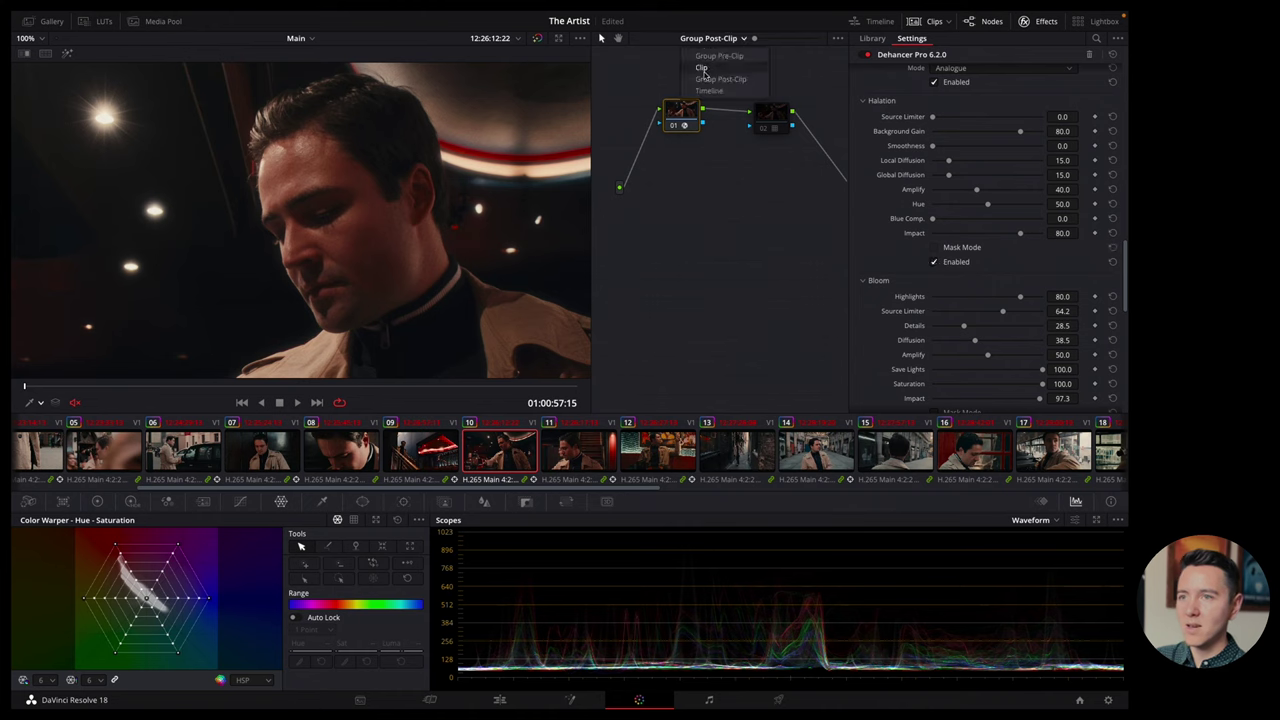
left_click(708, 72)
left_click_drag(681, 113, 674, 116)
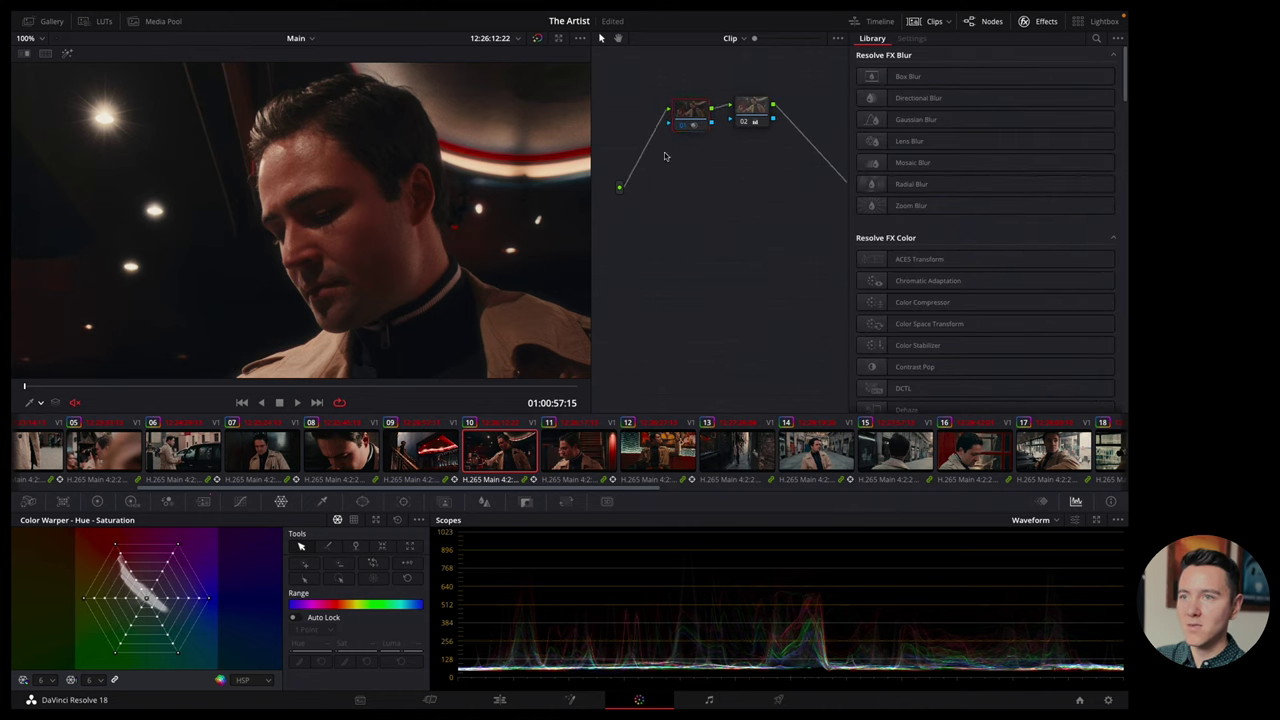
left_click(204, 504)
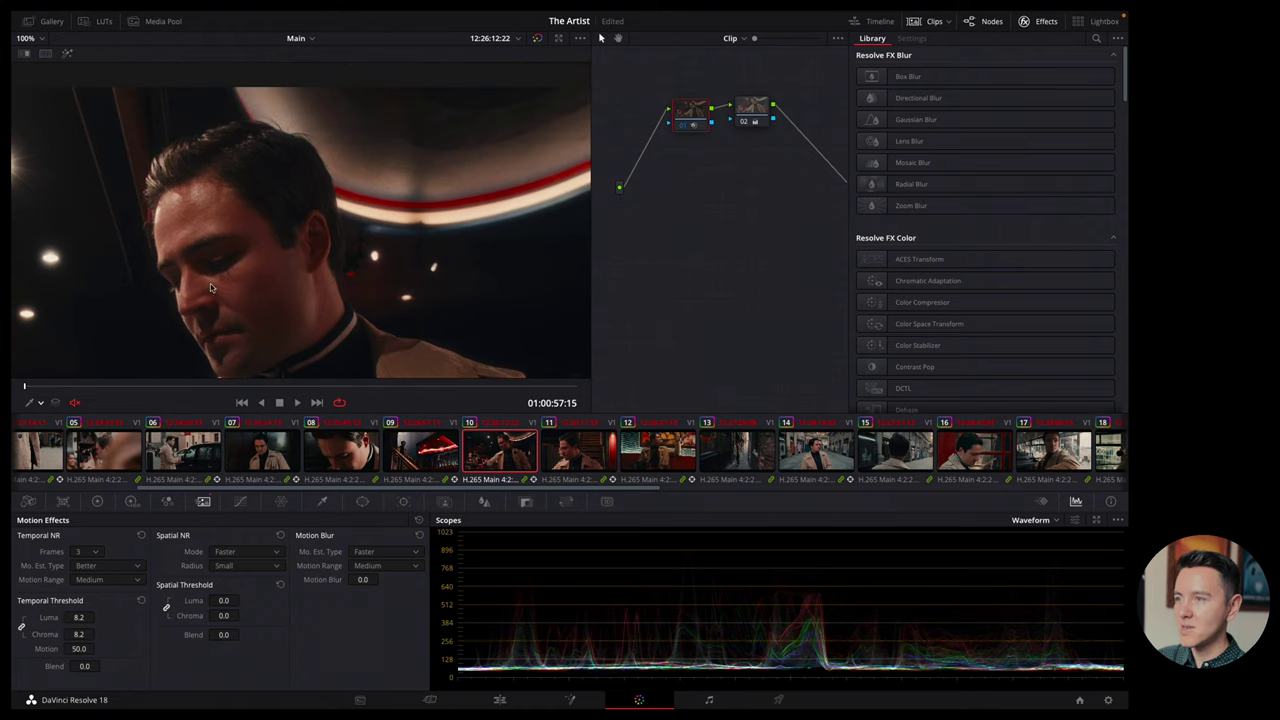
Fit clip 10 to the viewer and compare it with node 02 off and on, with its Primaries color wheels shown.
left_click(752, 120)
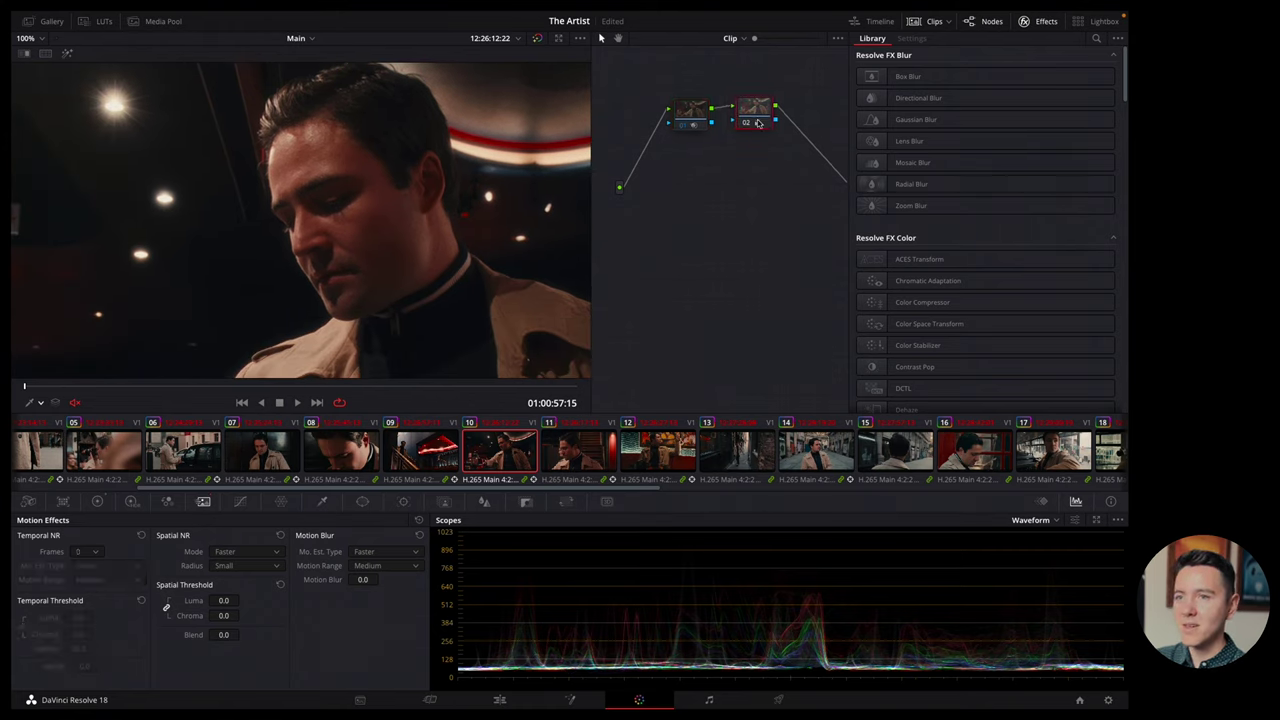
key("ctrl+d")
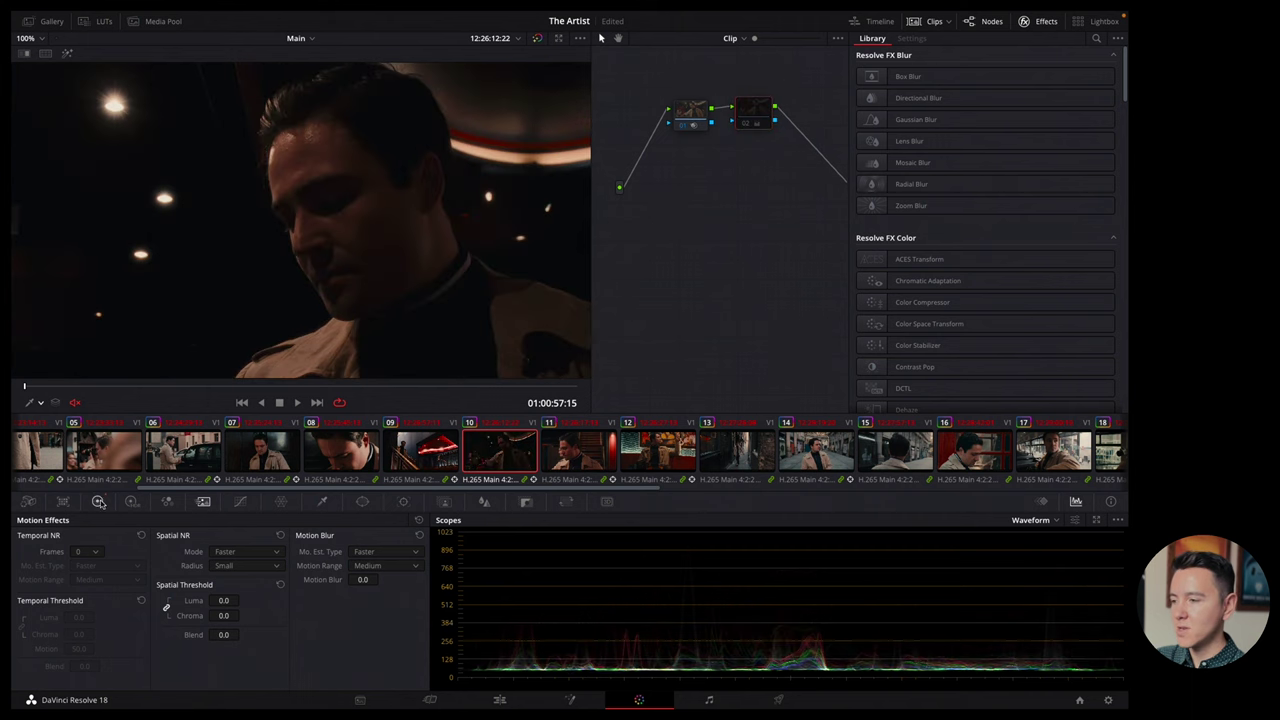
left_click(97, 501)
left_click(25, 38)
left_click(35, 125)
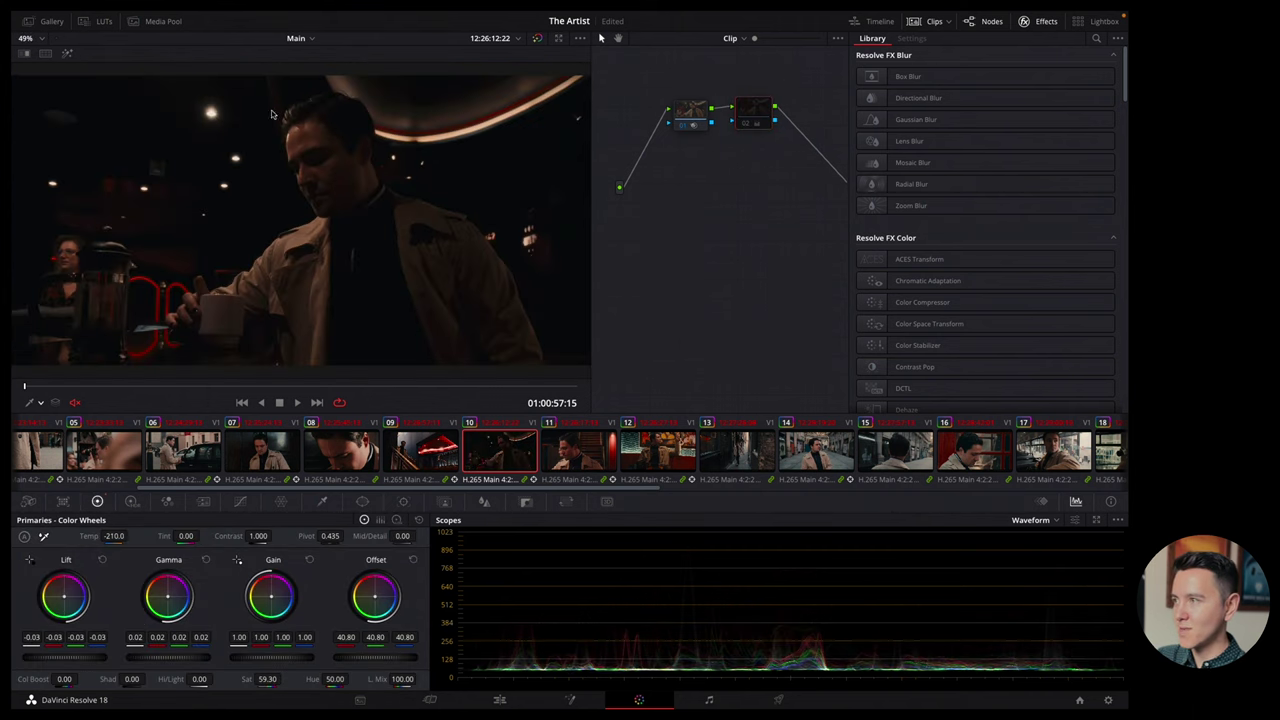
left_click(745, 124)
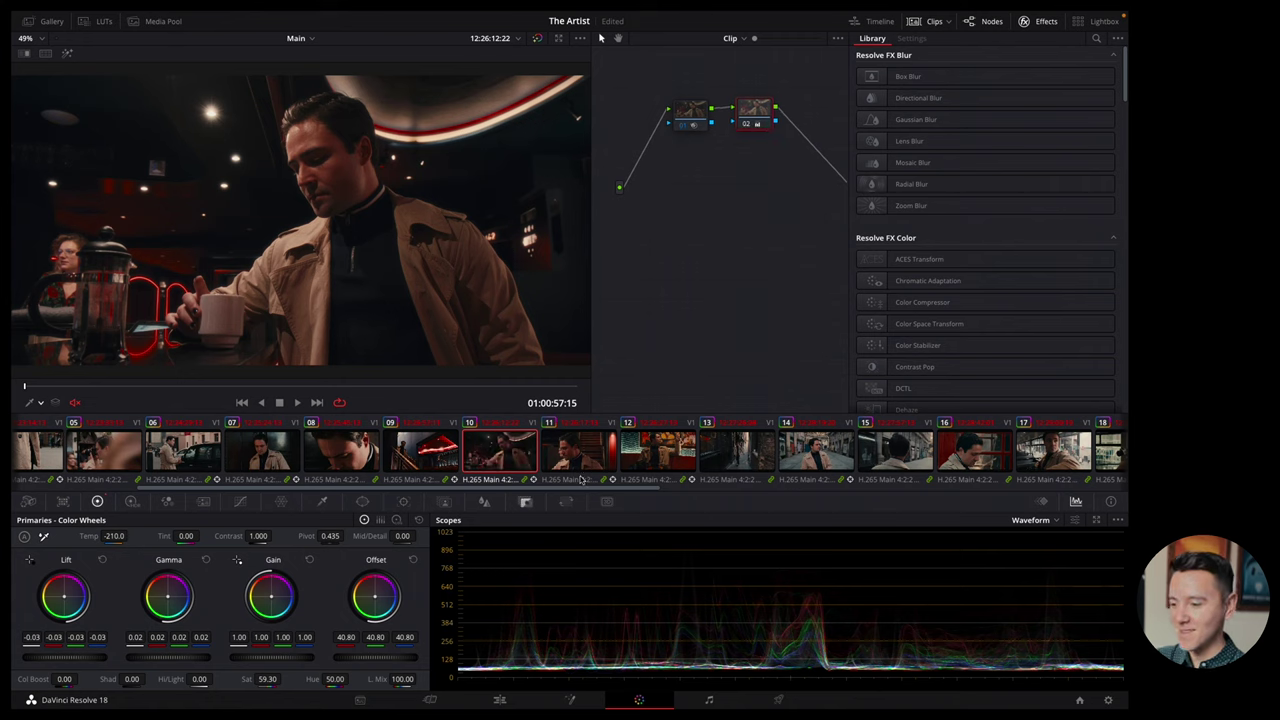
View clip 10's Group Post-Clip nodes, return to its clip-level nodes, and reset node 02's Temp to 0.0.
left_click(743, 42)
left_click(768, 80)
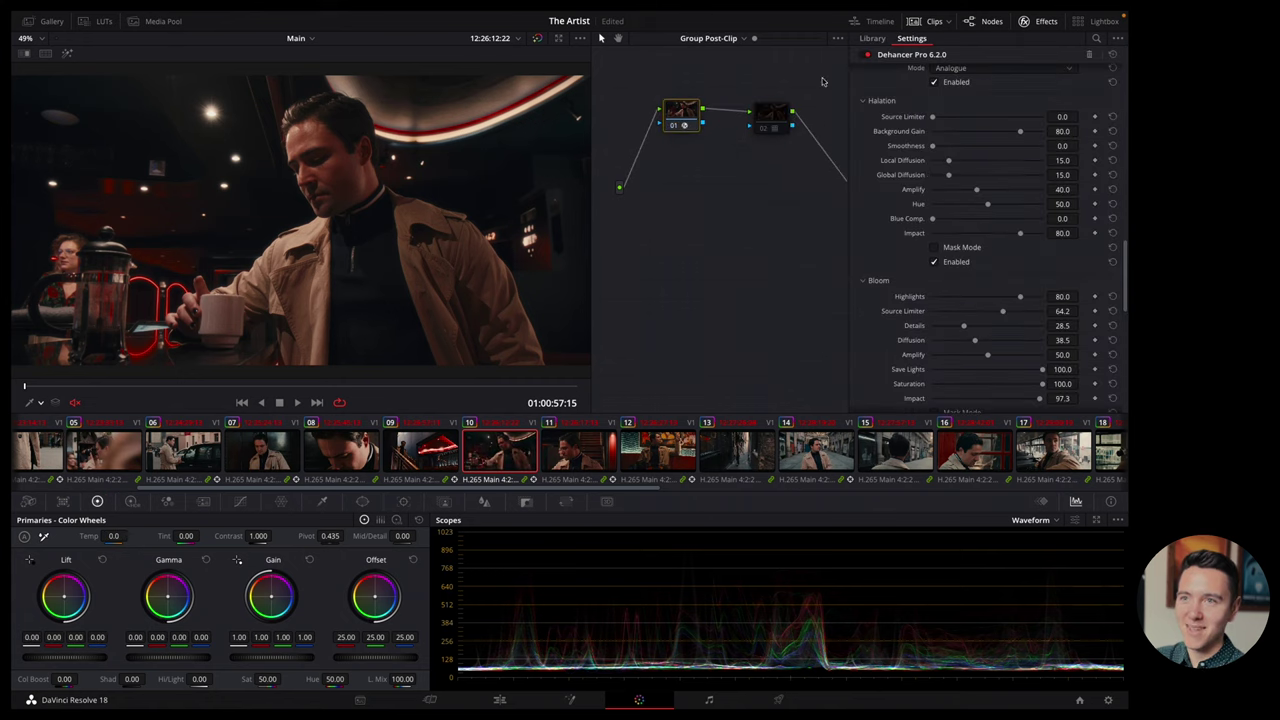
left_click(708, 40)
left_click(710, 66)
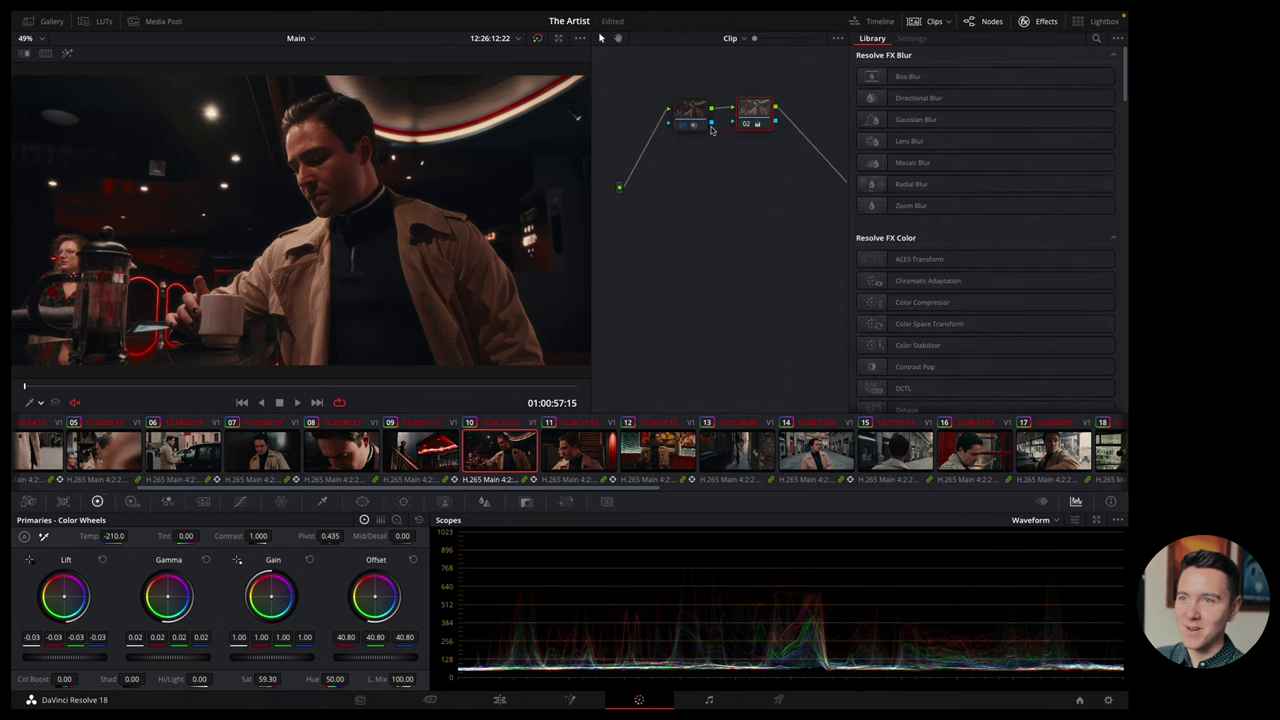
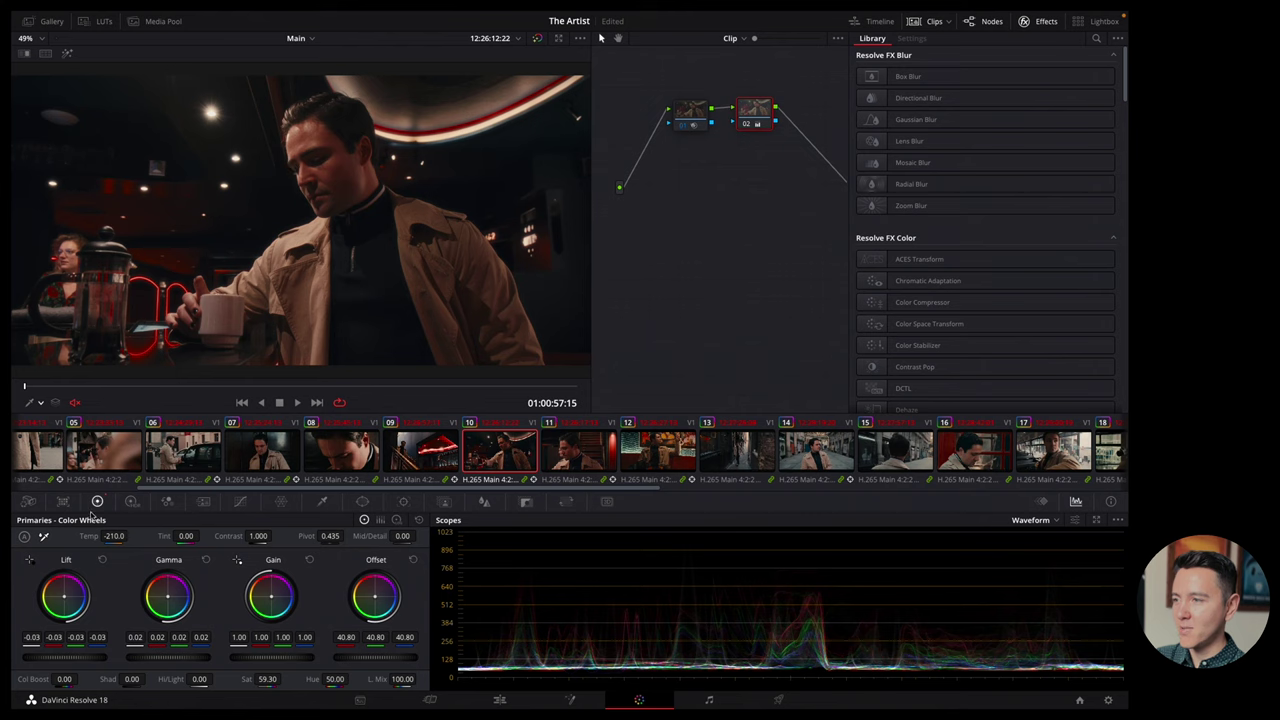
double_click(89, 536)
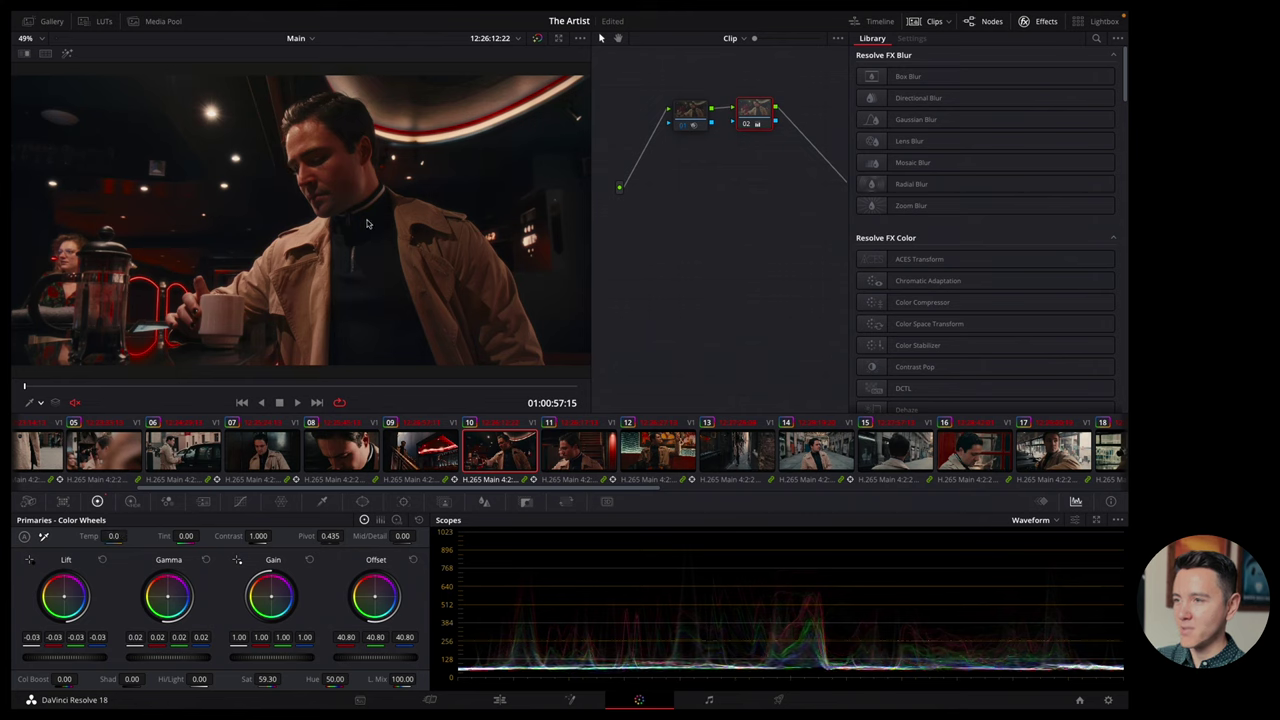
Undo the Temp reset on clip 10's node 02, view the Group Post-Clip nodes, and return to the clip-level nodes.
key("ctrl+z")
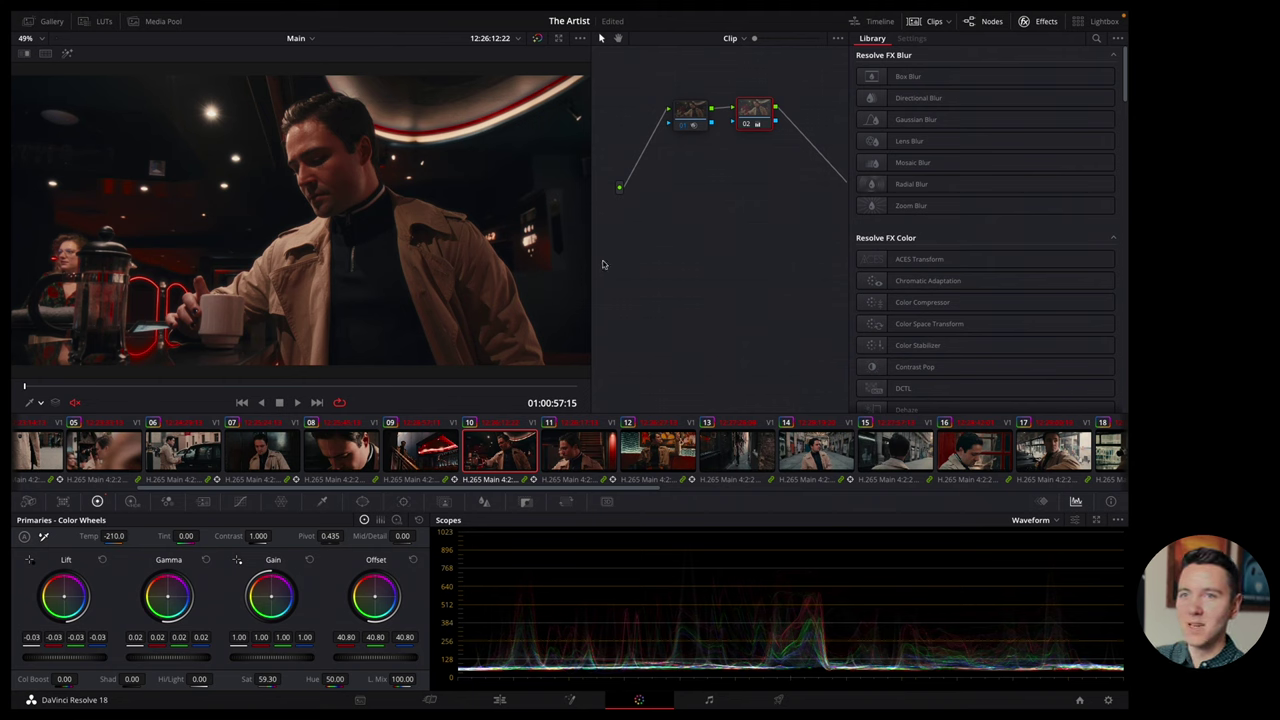
scroll(513, 427, "up", 5)
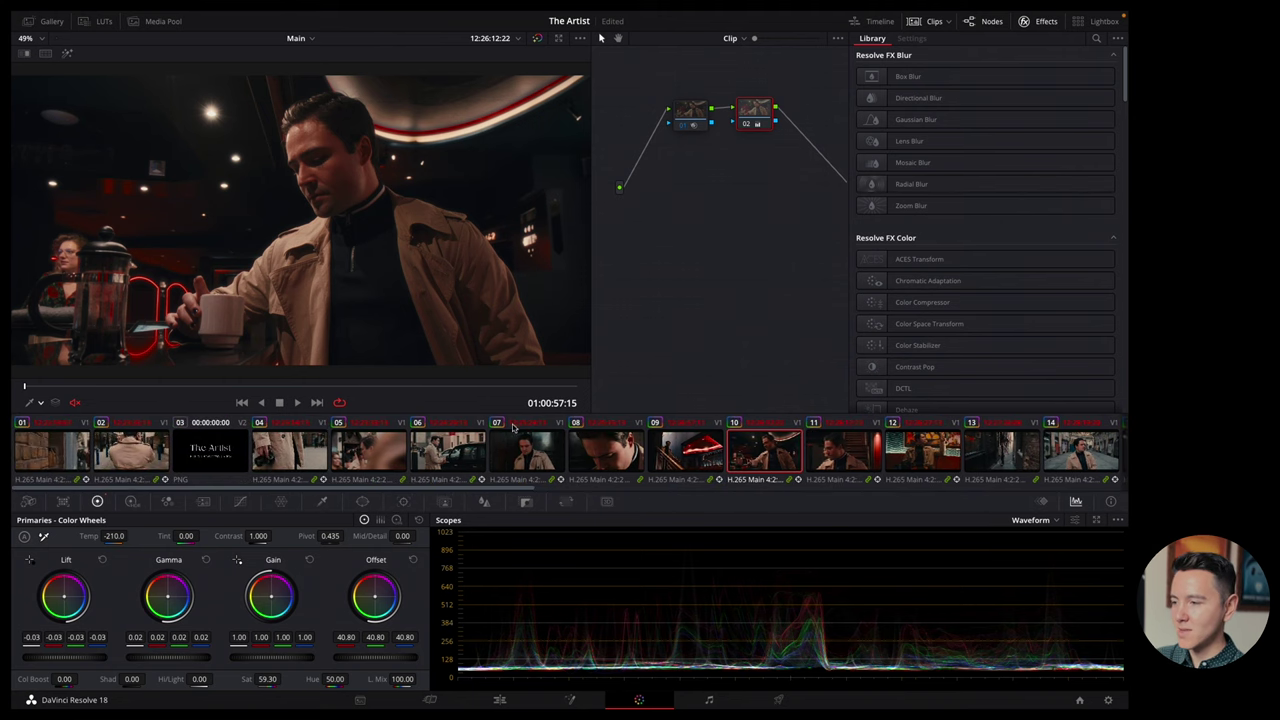
scroll(513, 427, "down", 10)
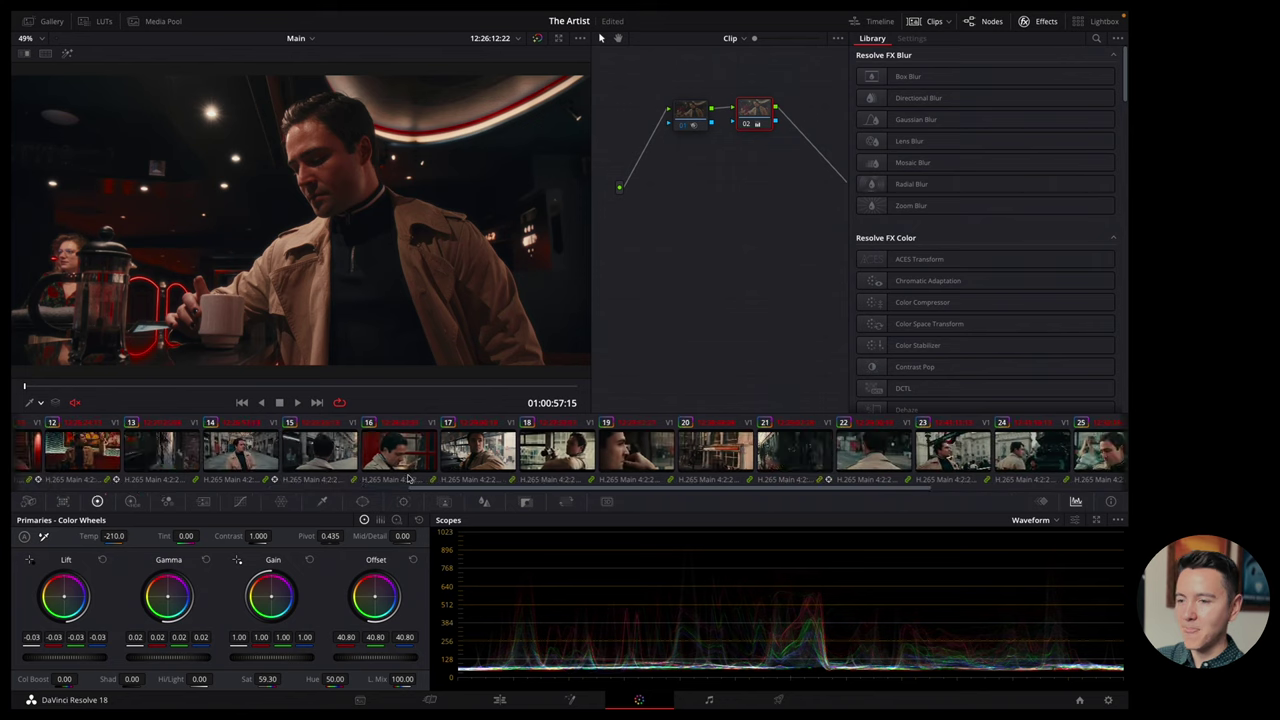
scroll(408, 479, "down", 3)
left_click(735, 39)
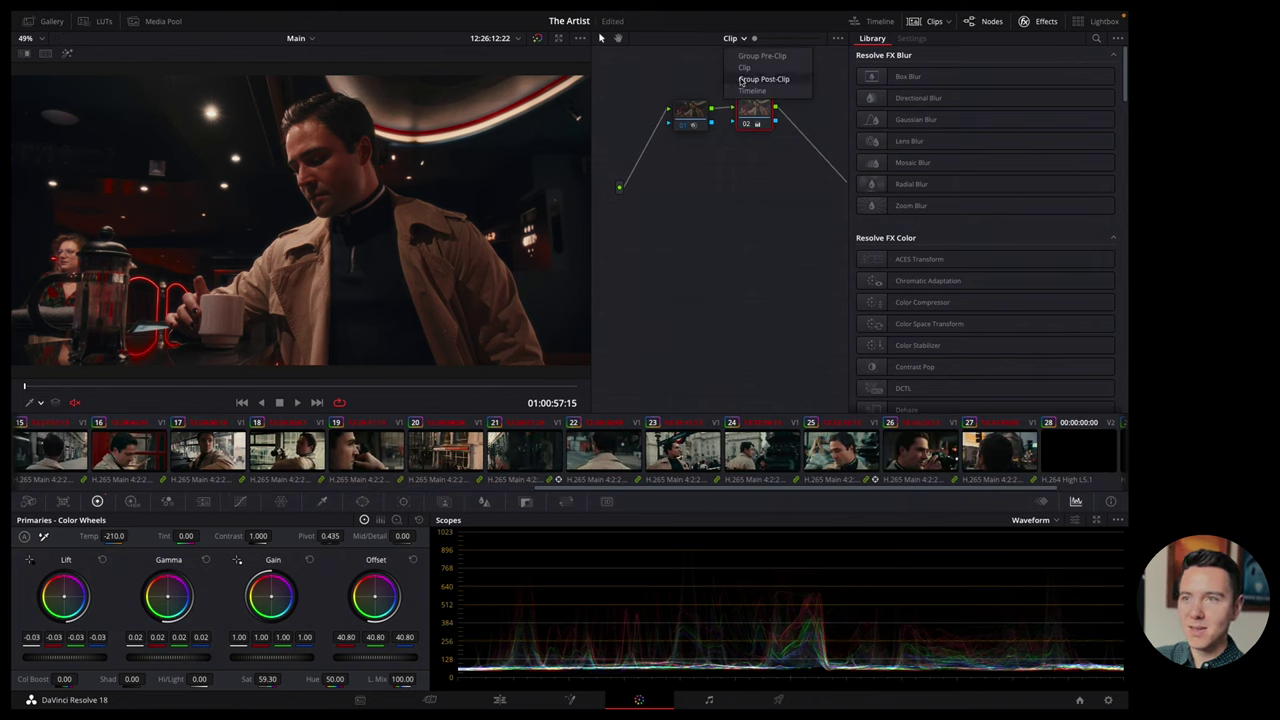
left_click(742, 82)
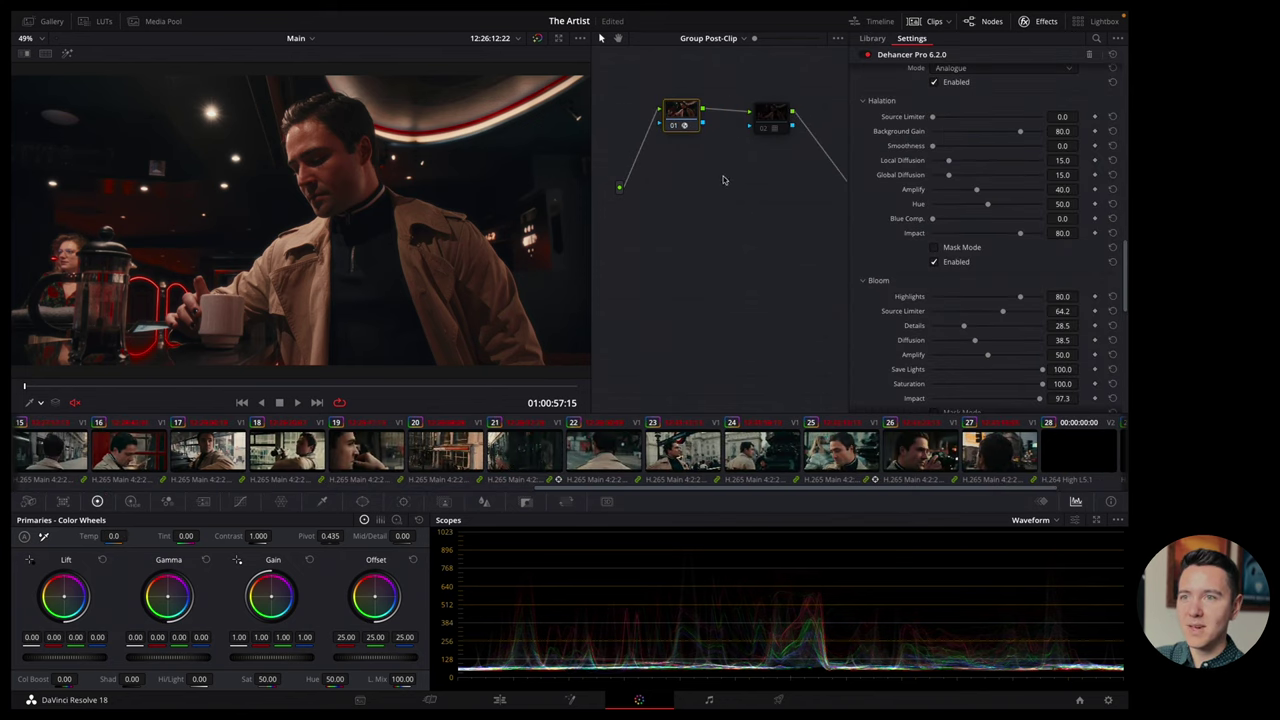
left_click(695, 44)
left_click(698, 72)
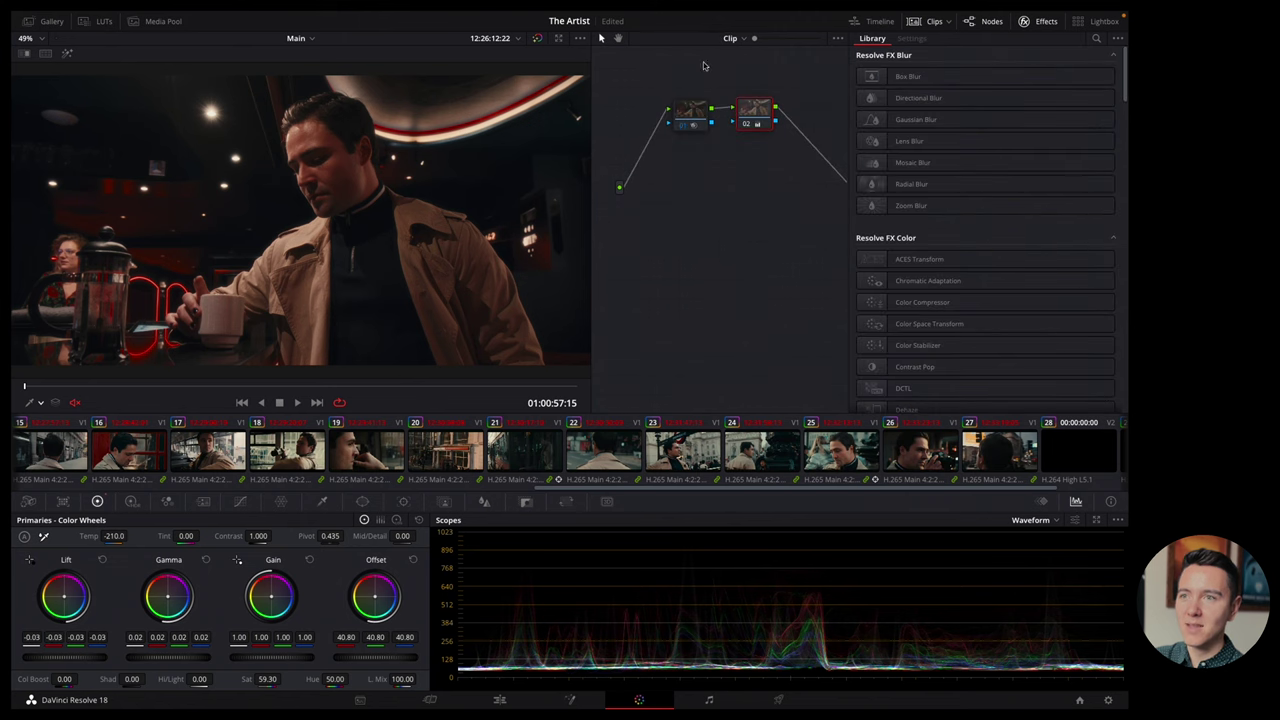
Look through the later clips, including 18 to 22, 26 and 27, and examine their clip-level nodes and grades.
left_click(682, 445)
left_click(606, 451)
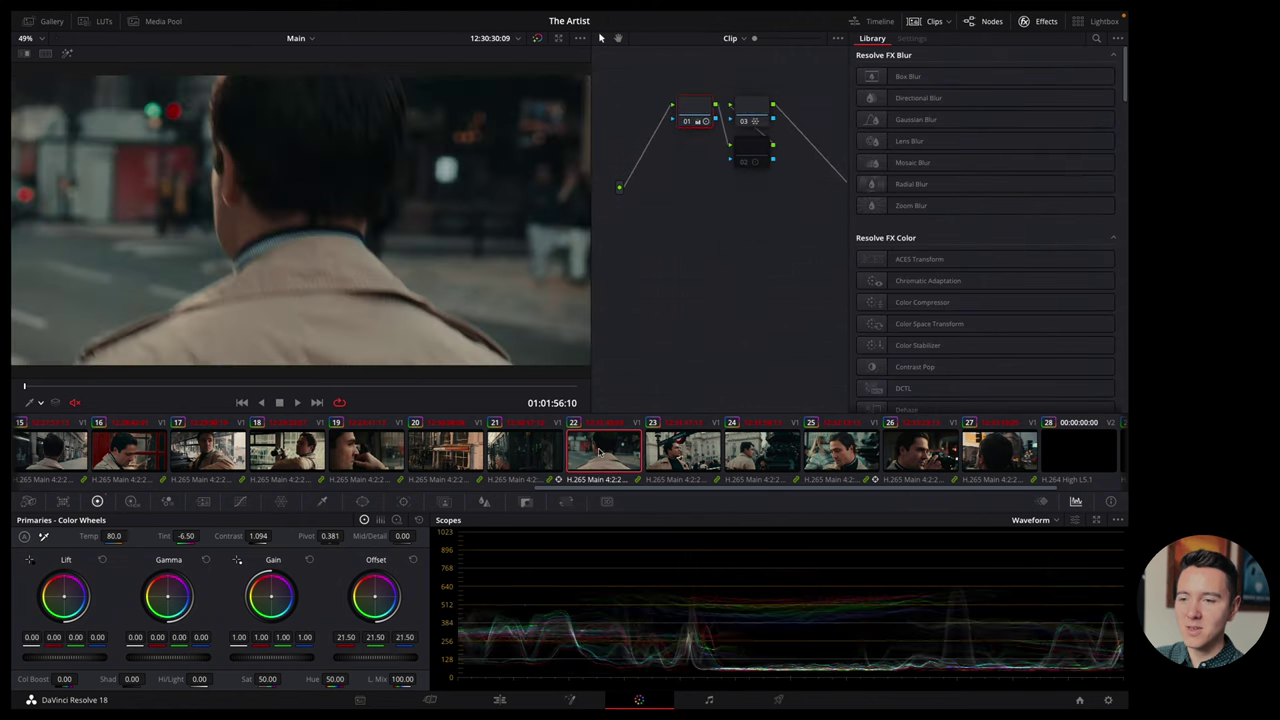
left_click(521, 459)
left_click(445, 460)
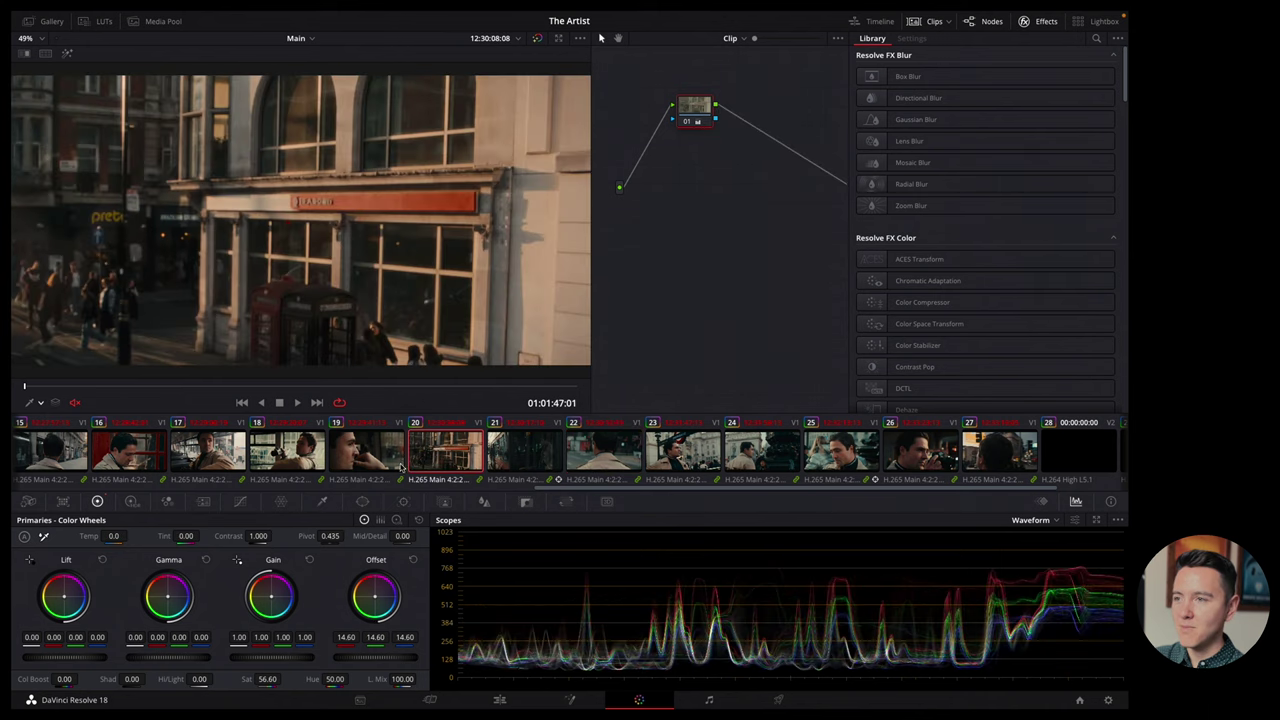
left_click(371, 467)
left_click(297, 455)
scroll(745, 465, "right", 2)
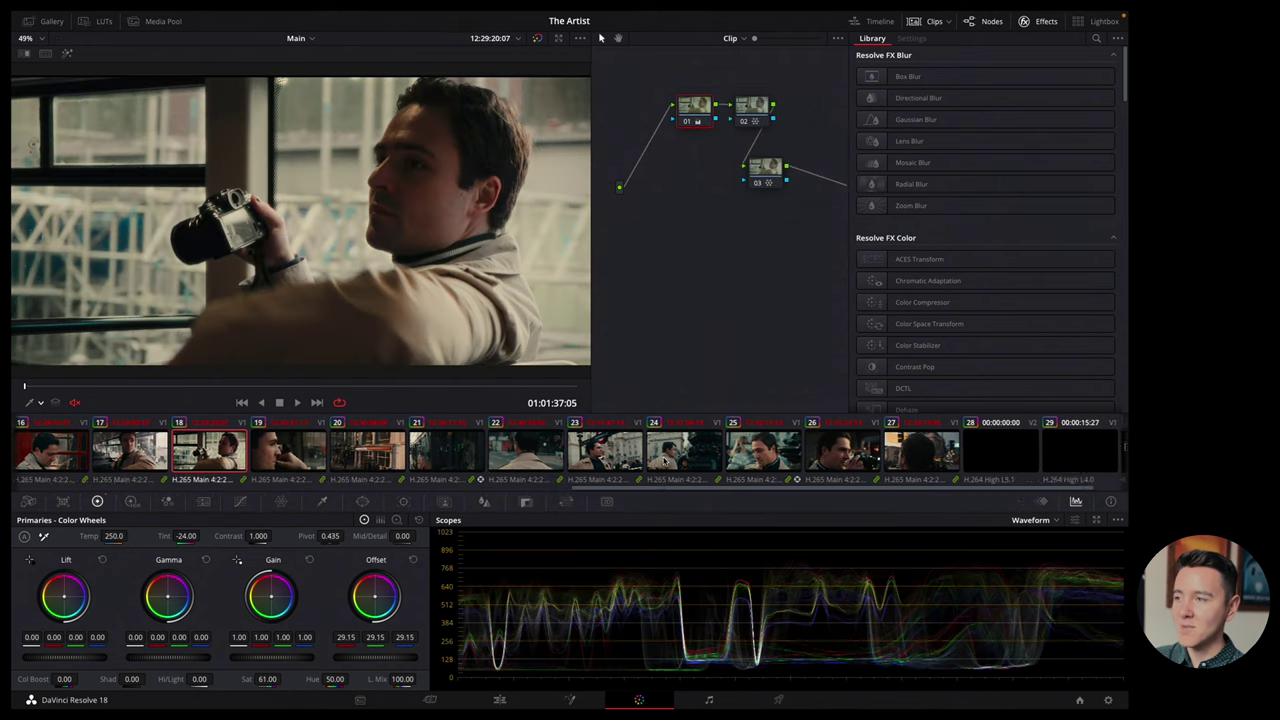
left_click(716, 460)
left_click(784, 455)
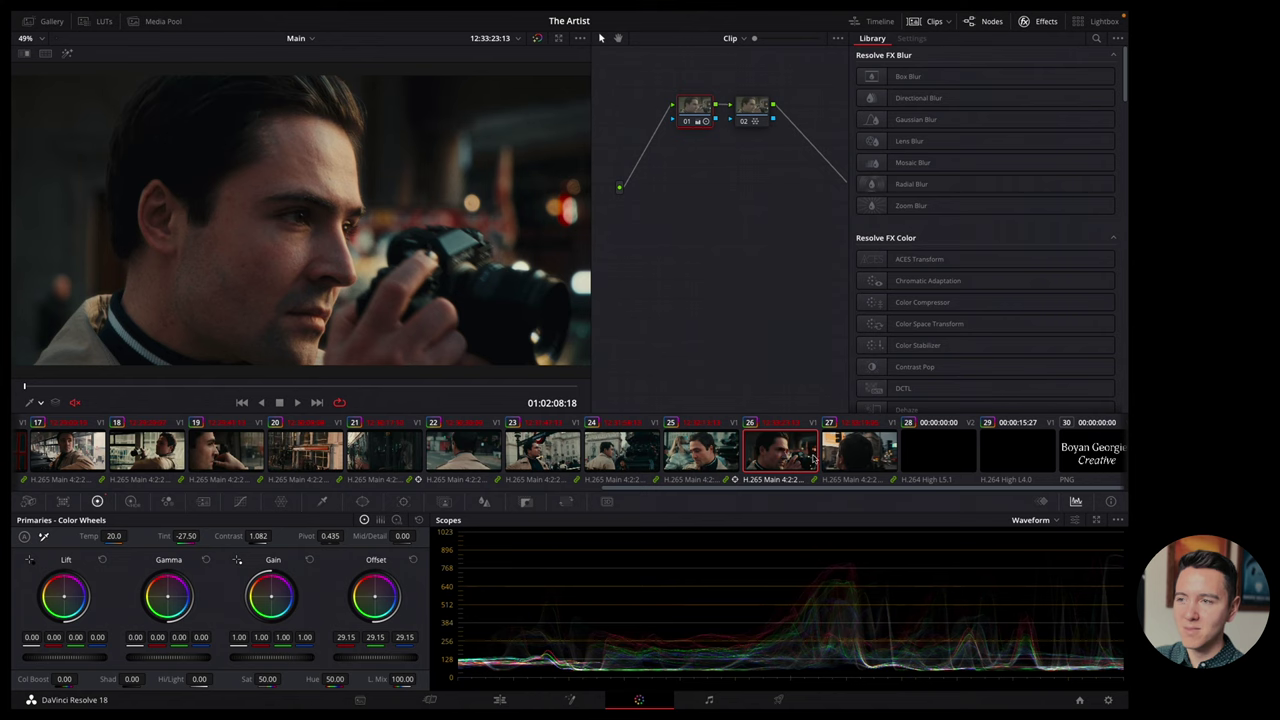
left_click(824, 456)
scroll(773, 457, "left", 5)
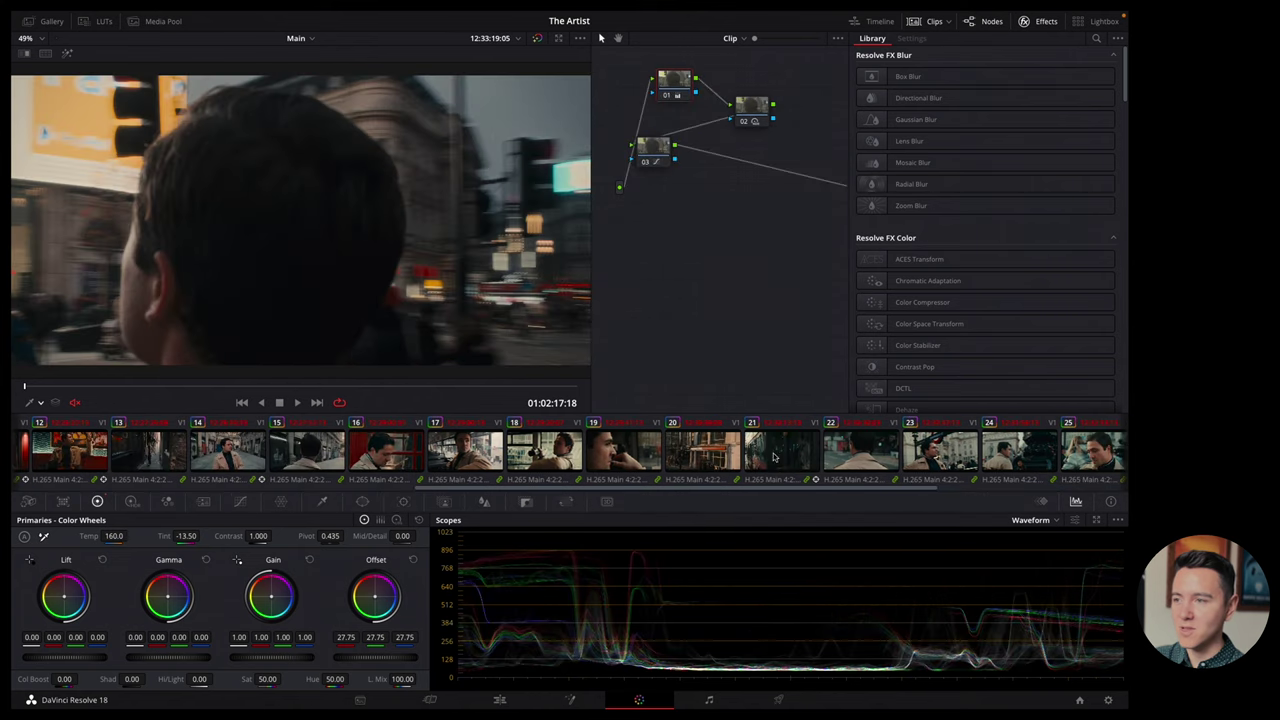
Select clip 14 and disable all three of its clip-level nodes.
left_click(253, 462)
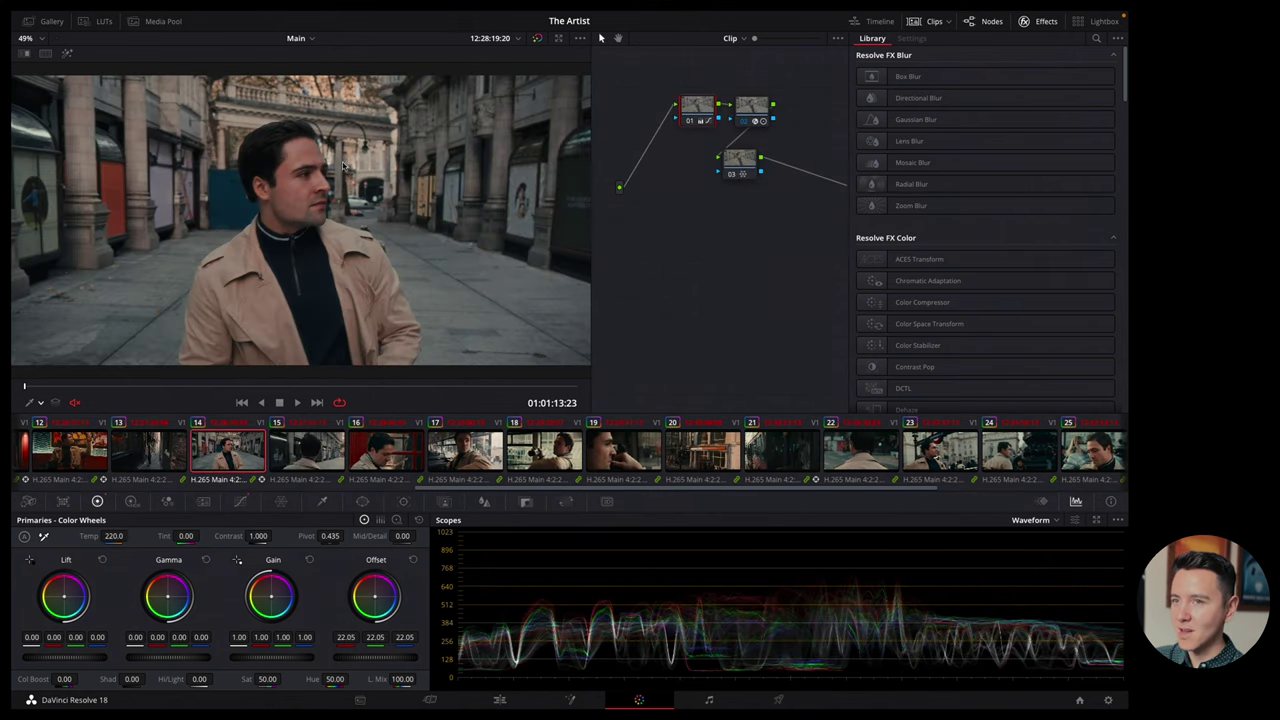
left_click_drag(686, 76, 784, 146)
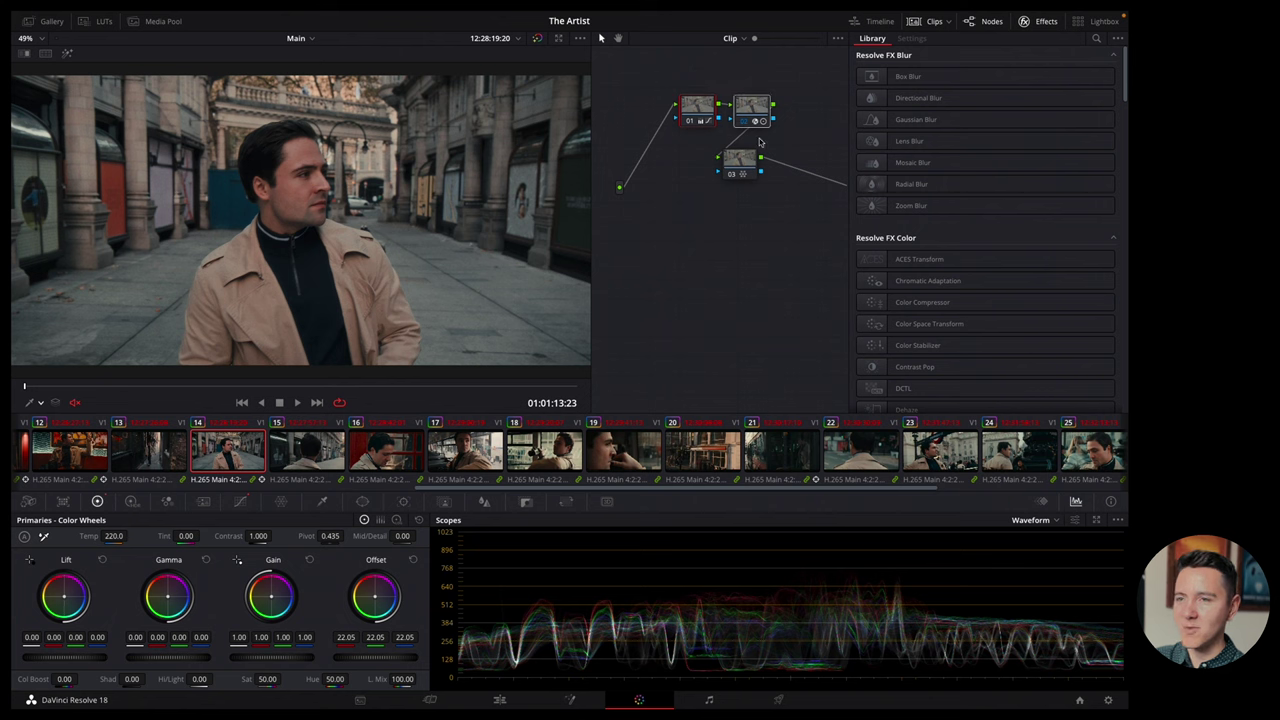
key("alt+d")
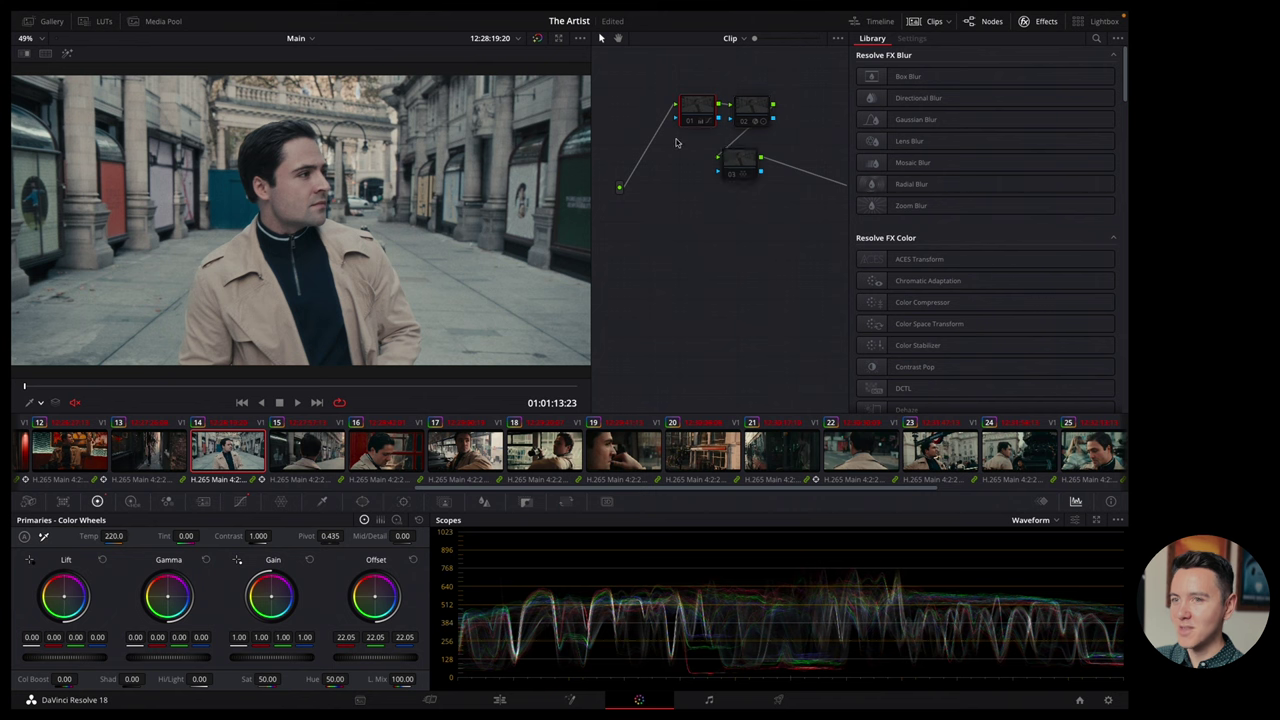
Enable clip 14's node 01 and slightly raise the shadow point of its Custom curve.
left_click(696, 121)
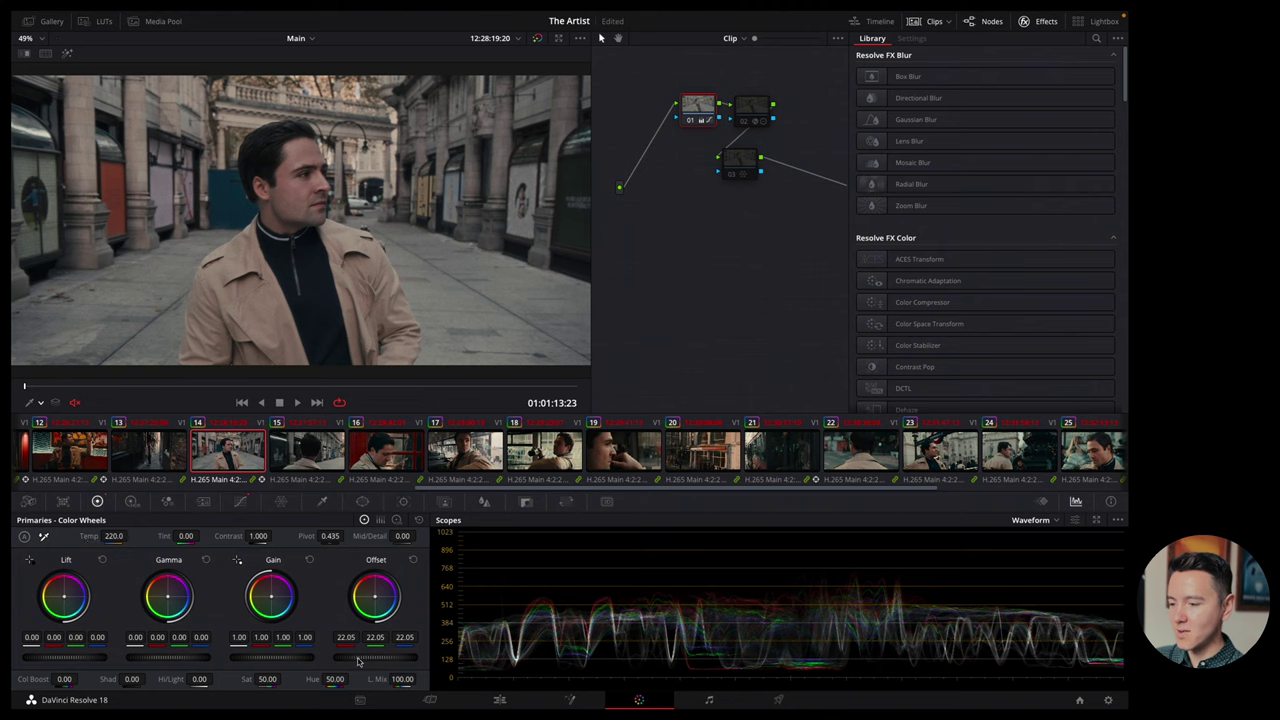
left_click(241, 502)
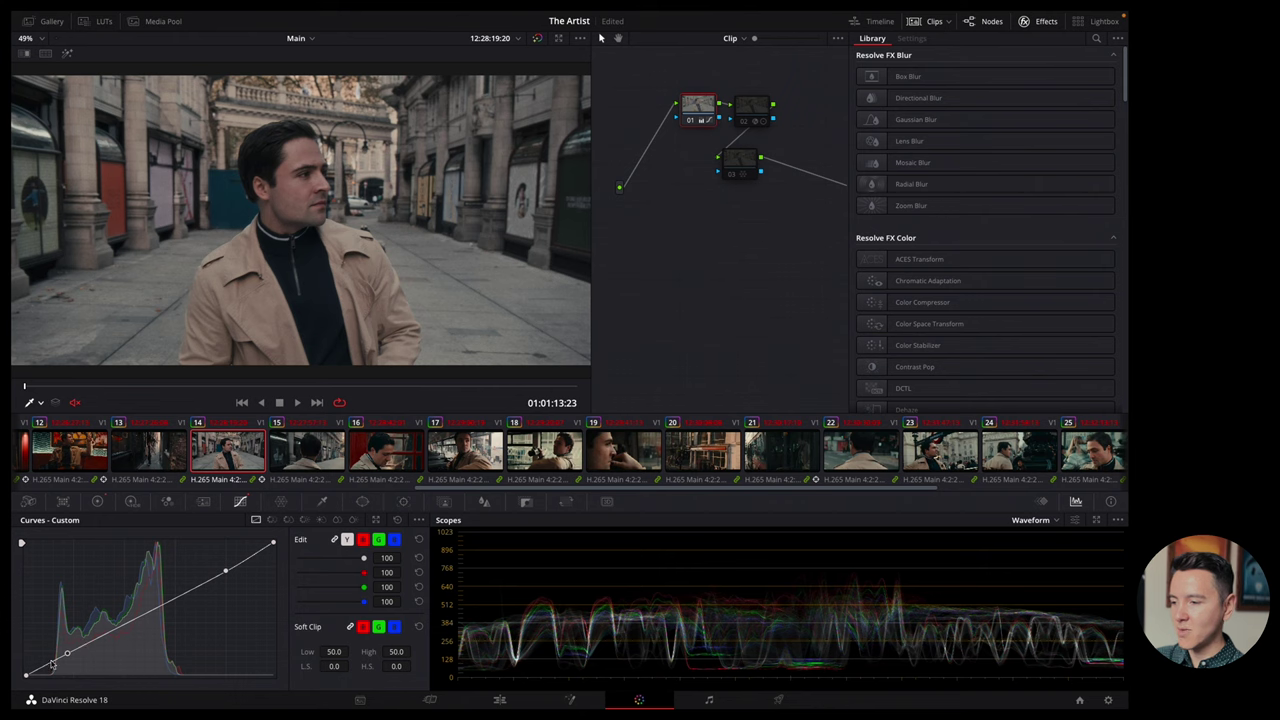
left_click_drag(70, 656, 68, 652)
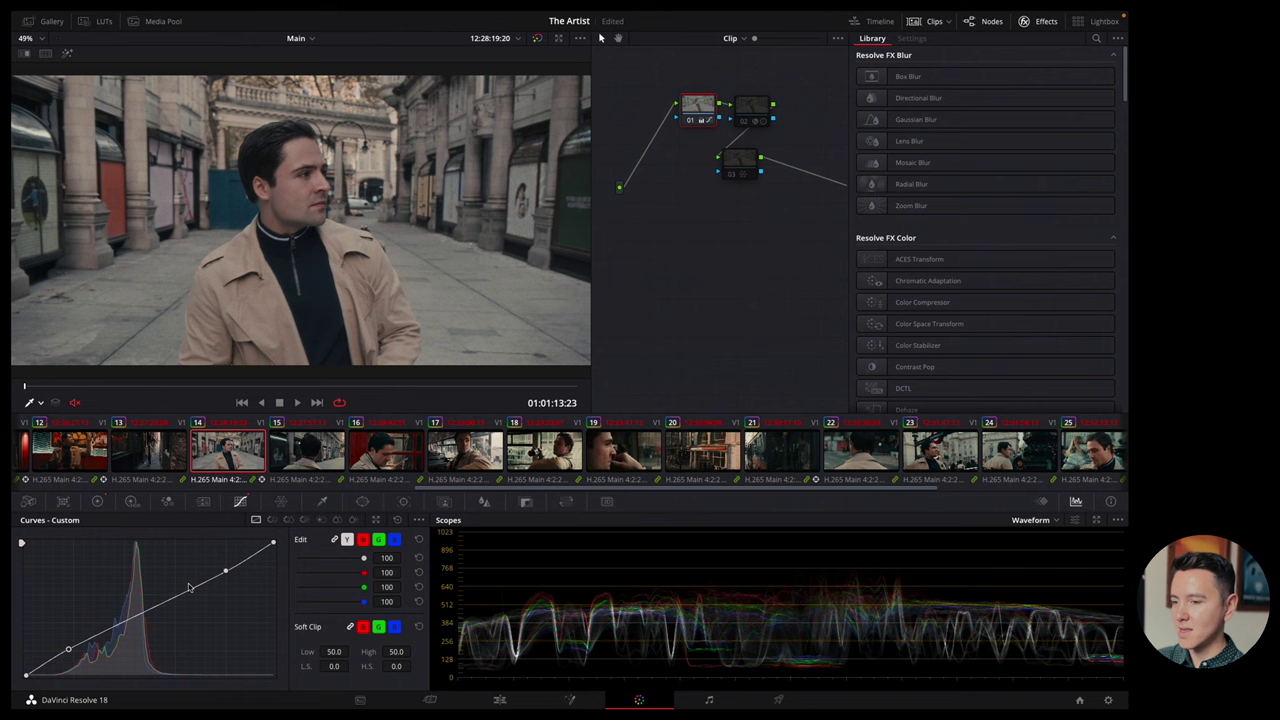
Enable clip 14's node 02 and show its Vignette settings and Primaries color wheels.
left_click(748, 124)
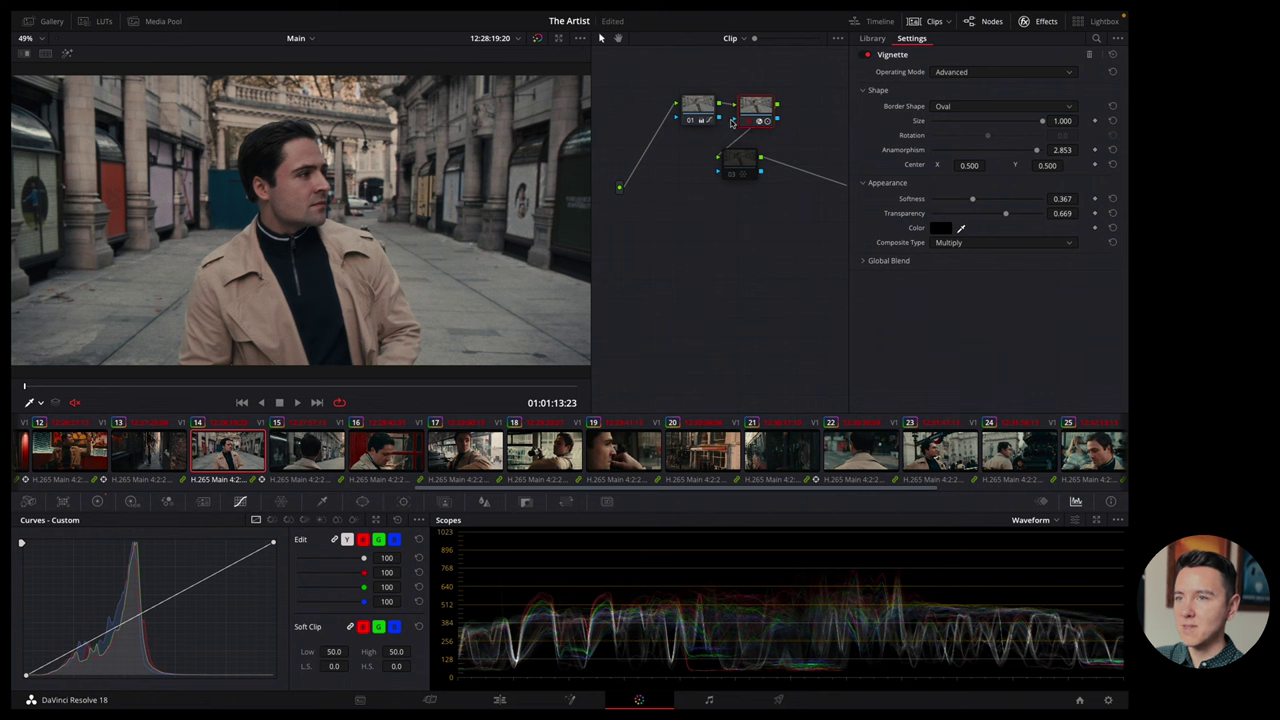
left_click(96, 502)
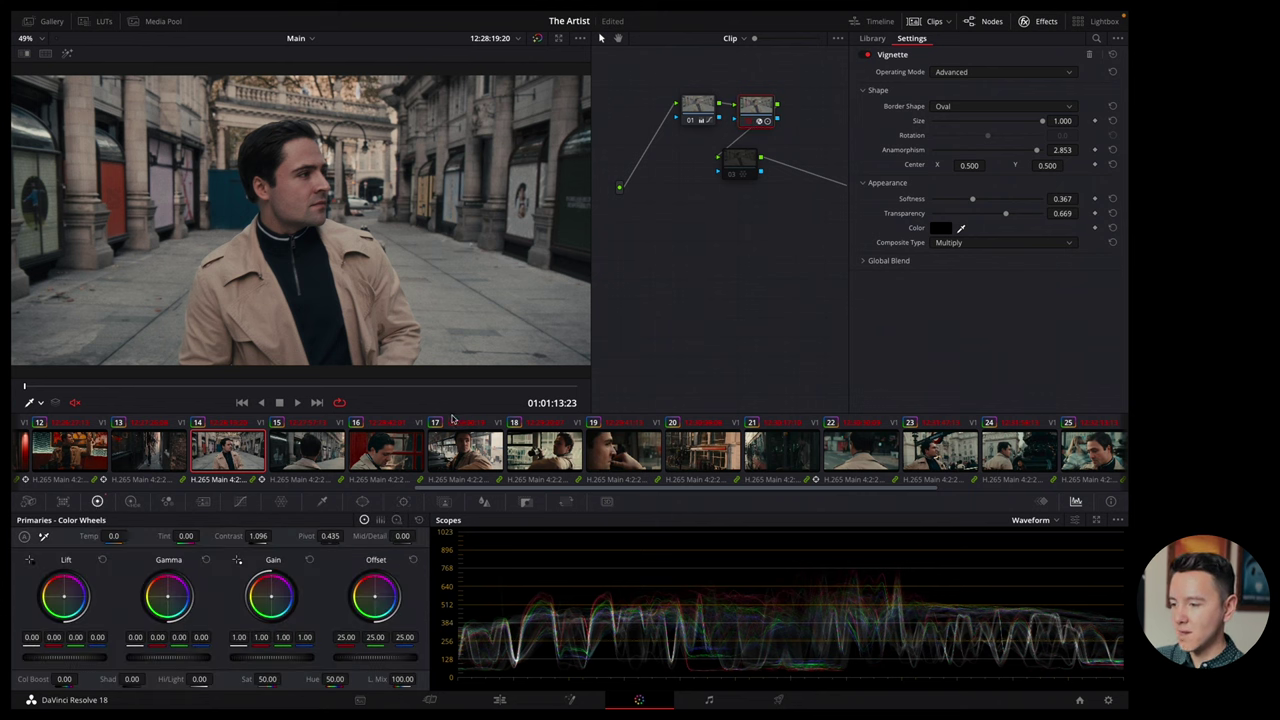
Arrange clip 14's nodes 01, 02 and 03 from start to end in one row of the node graph.
left_click(740, 168)
left_click_drag(751, 114, 728, 114)
left_click_drag(700, 110, 655, 110)
left_click_drag(747, 113, 722, 113)
left_click_drag(744, 158, 791, 136)
Show node 03's Color Warper, enable the node, and compare clip 14 with it off and on, leaving it enabled.
left_click(283, 501)
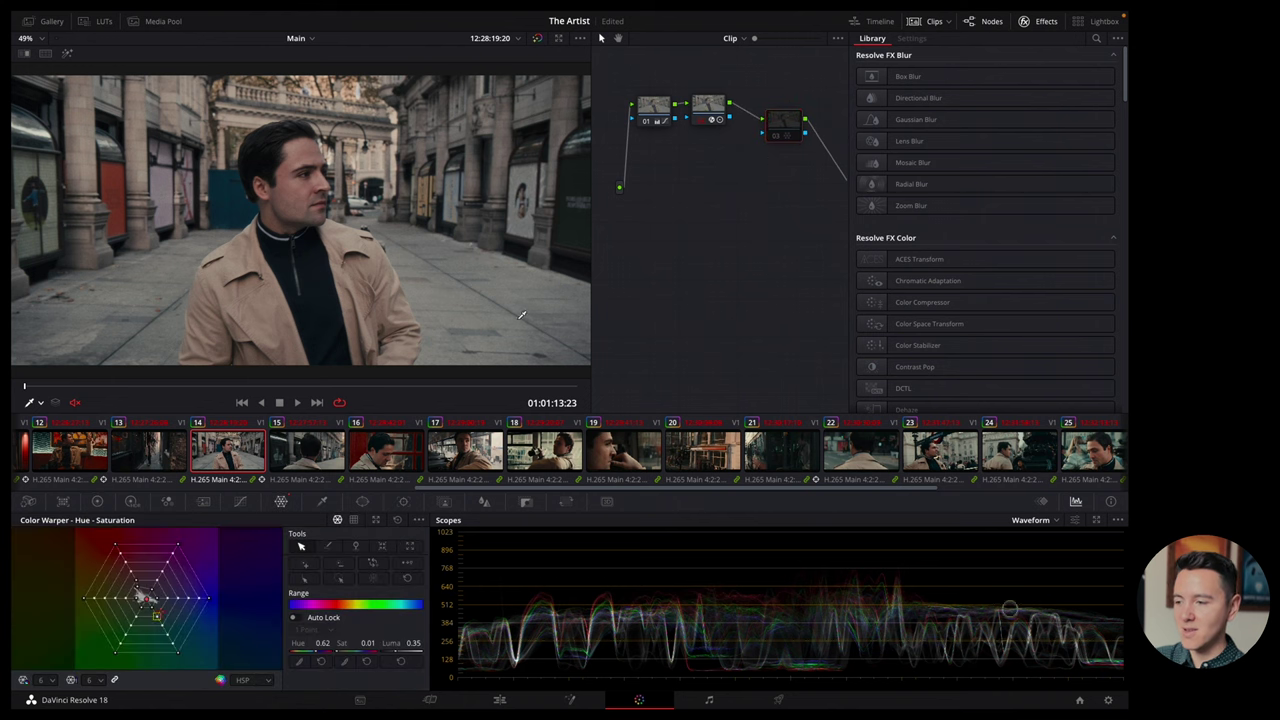
left_click_drag(777, 140, 779, 140)
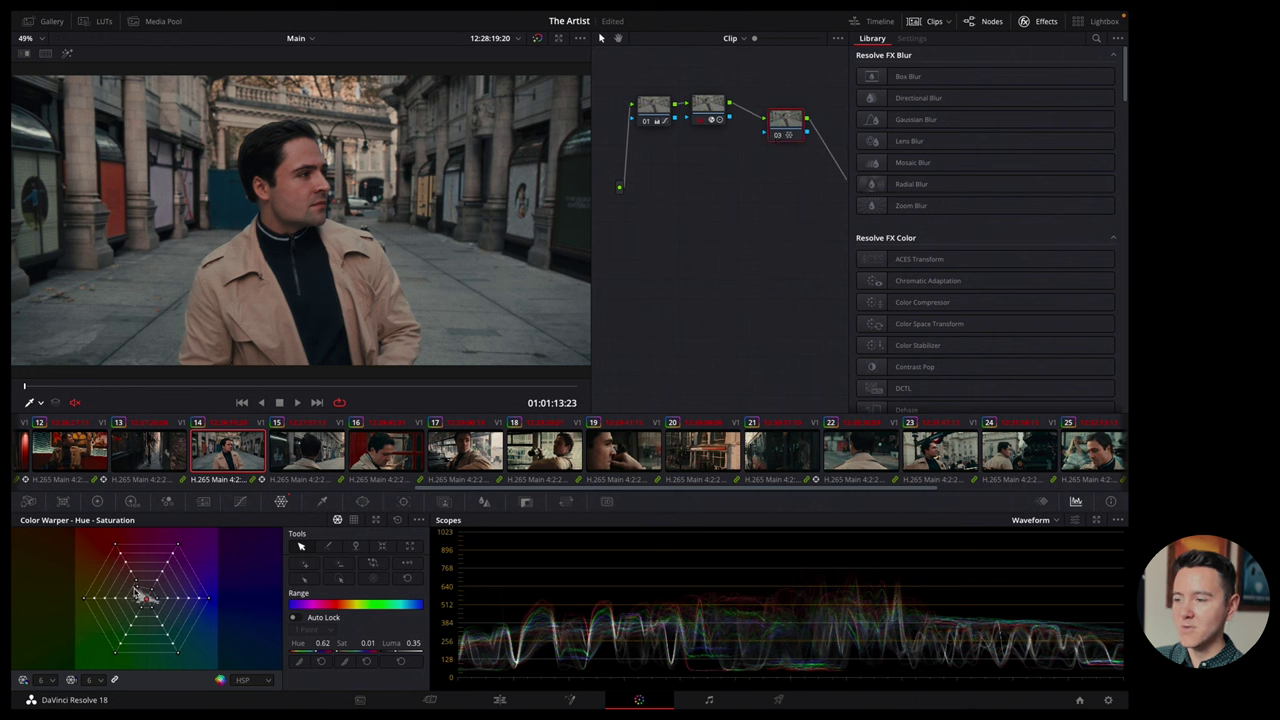
left_click(780, 137)
left_click(780, 137)
left_click(780, 137)
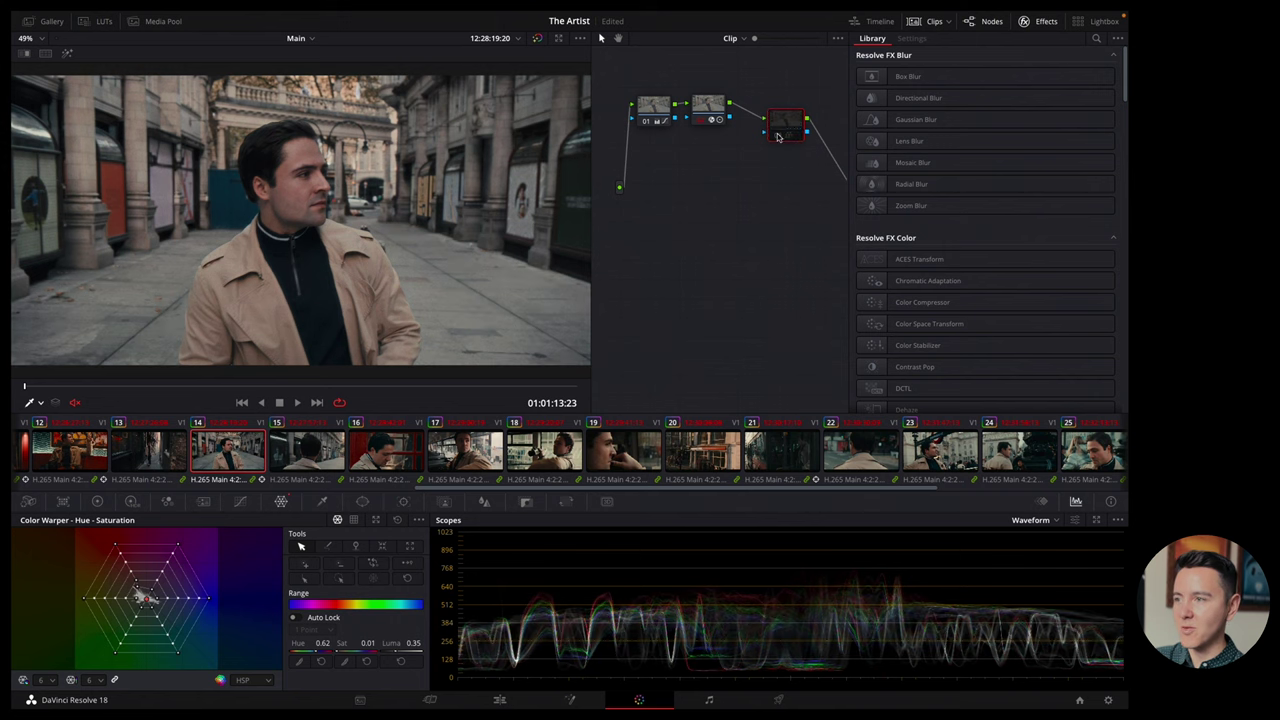
left_click(780, 137)
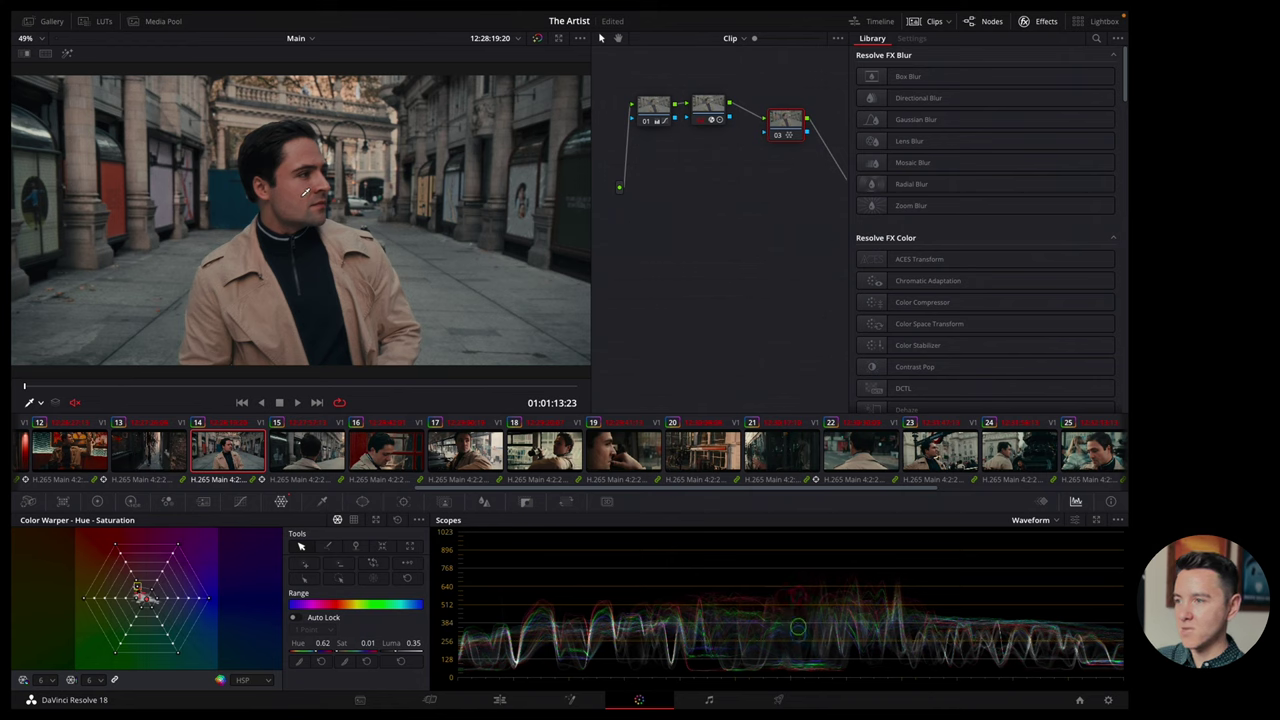
left_click(785, 138)
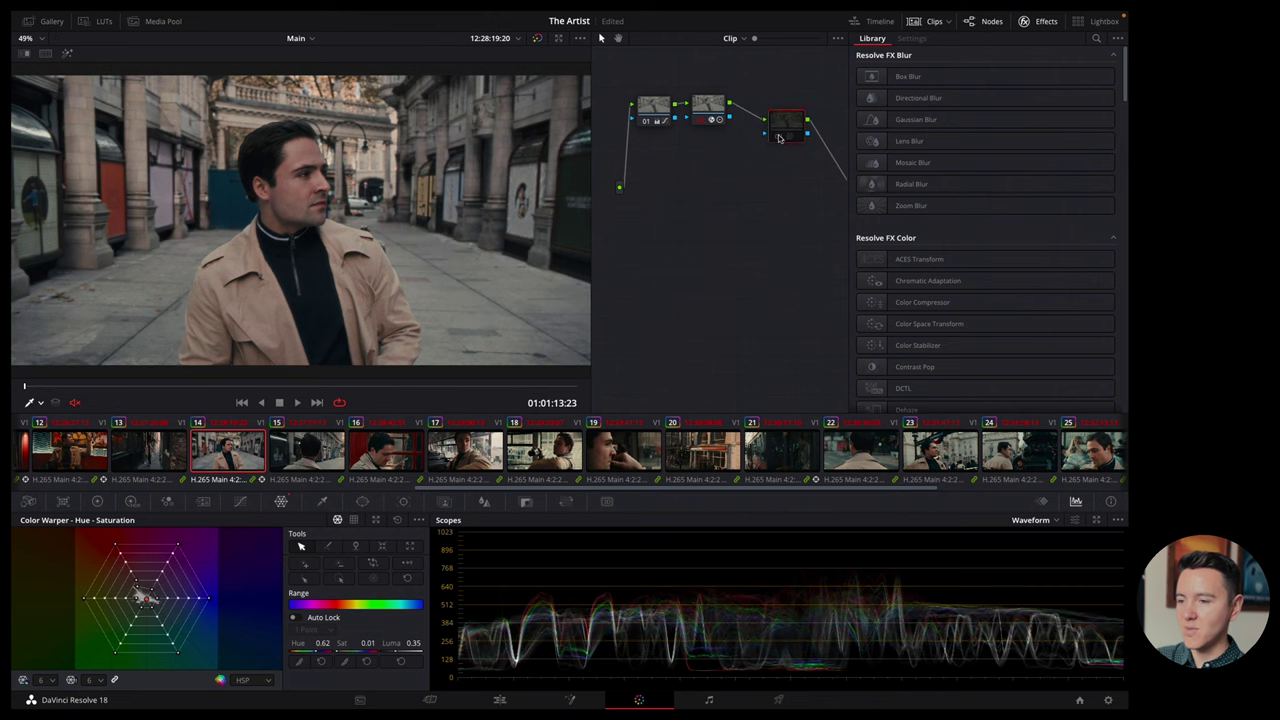
left_click(785, 138)
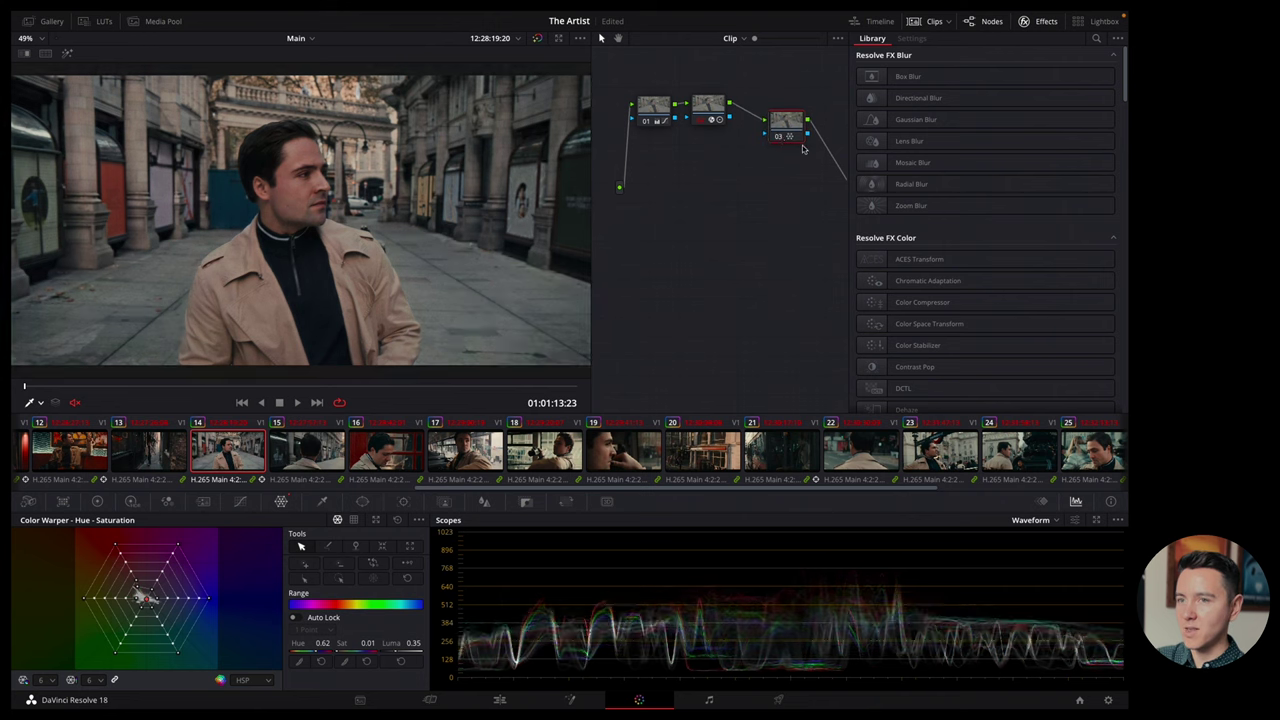
Open the Lightbox and examine the look of all the timeline's clips side by side.
left_click(1084, 24)
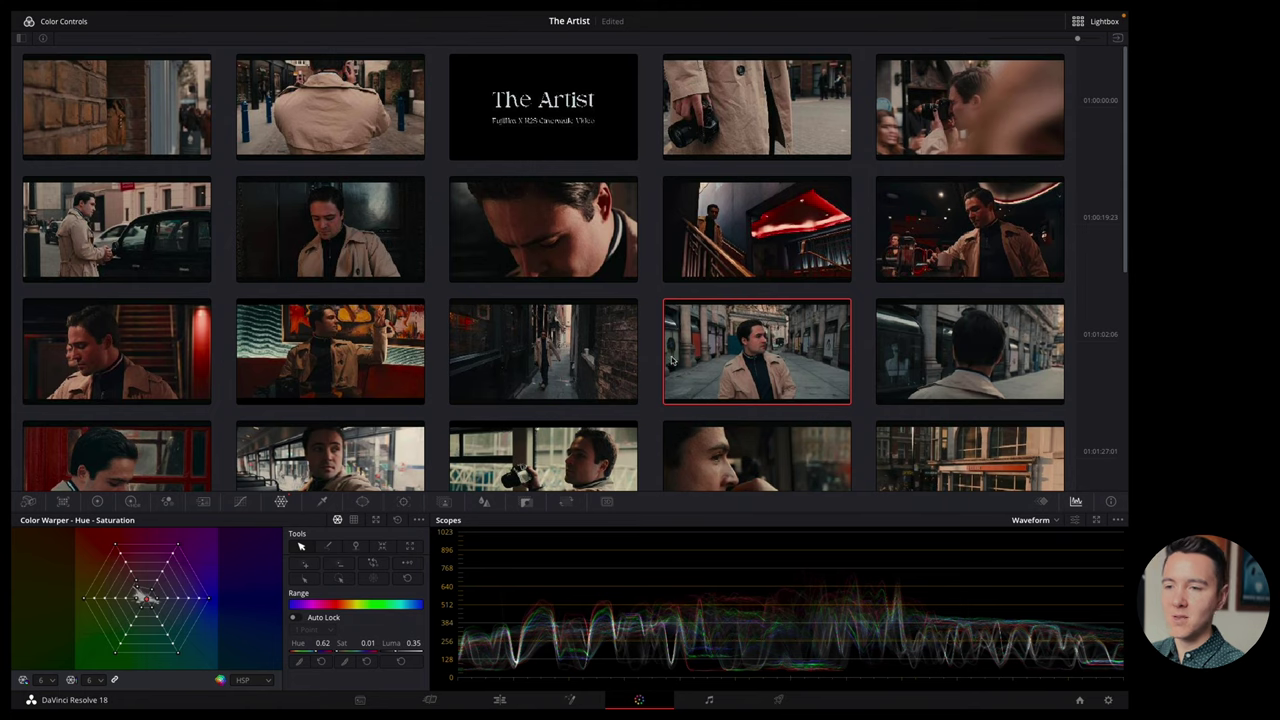
scroll(665, 367, "down", 10)
scroll(663, 366, "up", 10)
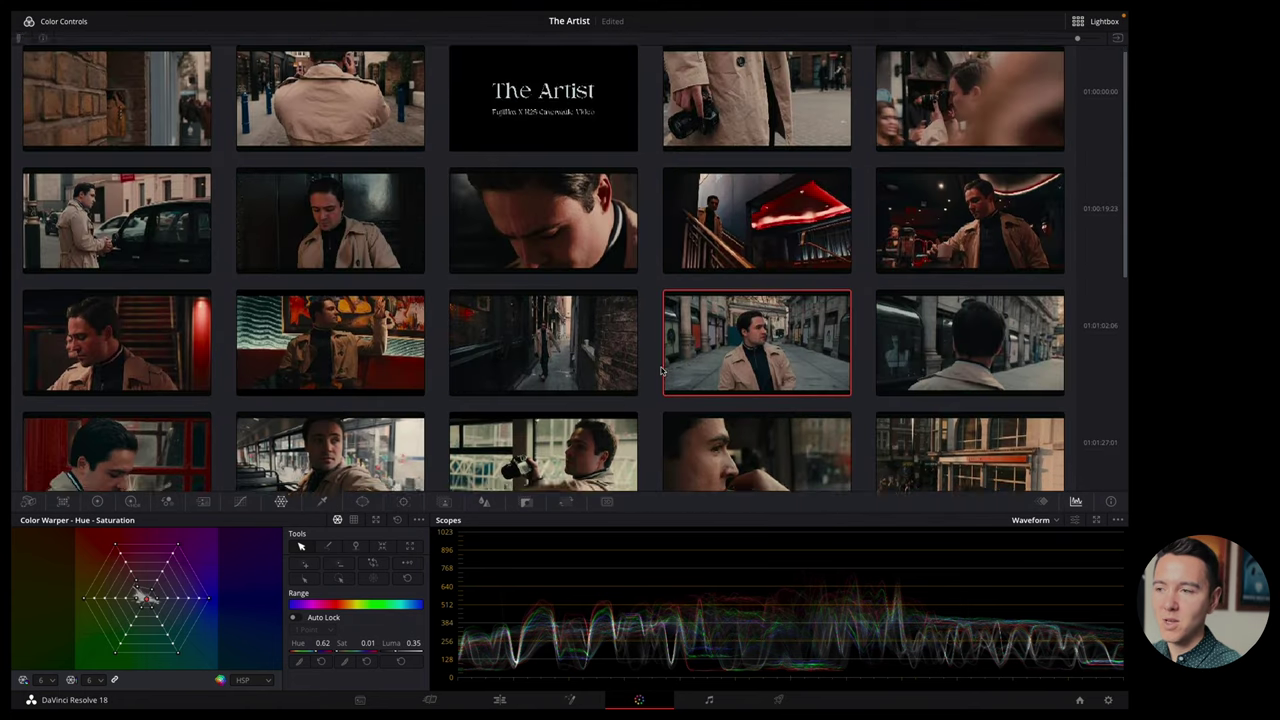
scroll(660, 372, "down", 2)
scroll(662, 372, "down", 2)
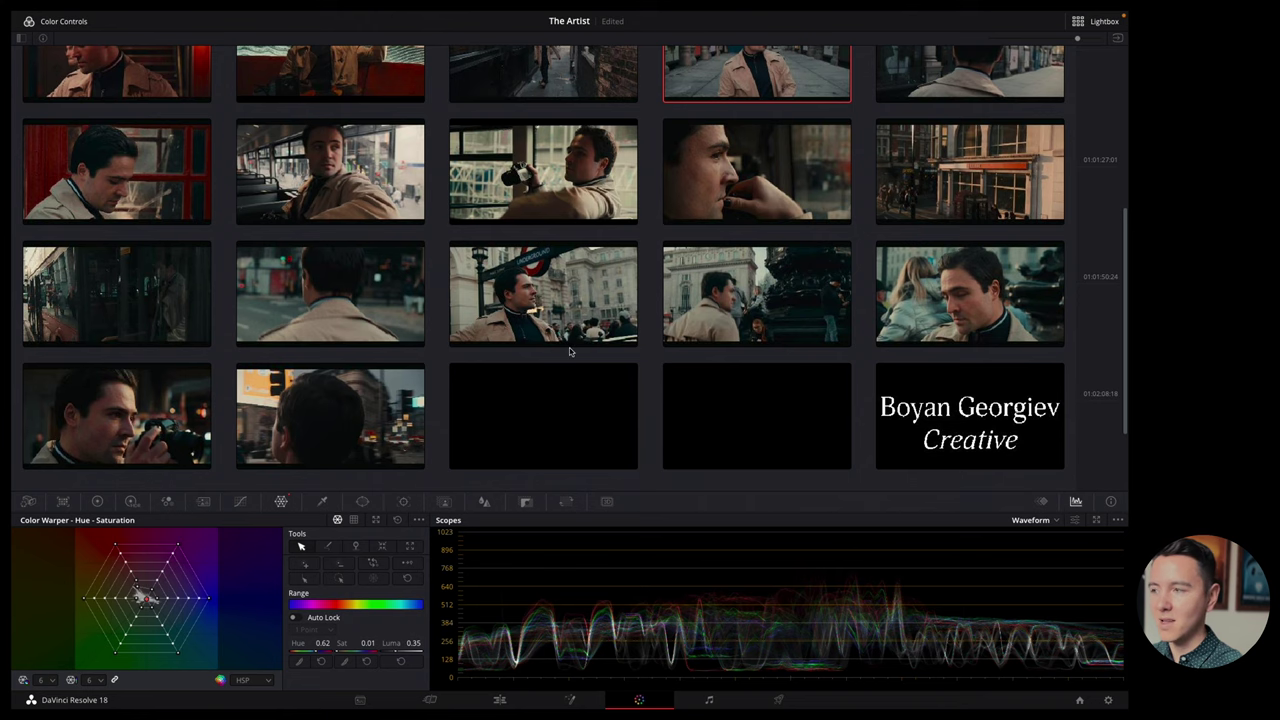
scroll(426, 287, "up", 6)
scroll(426, 287, "down", 2)
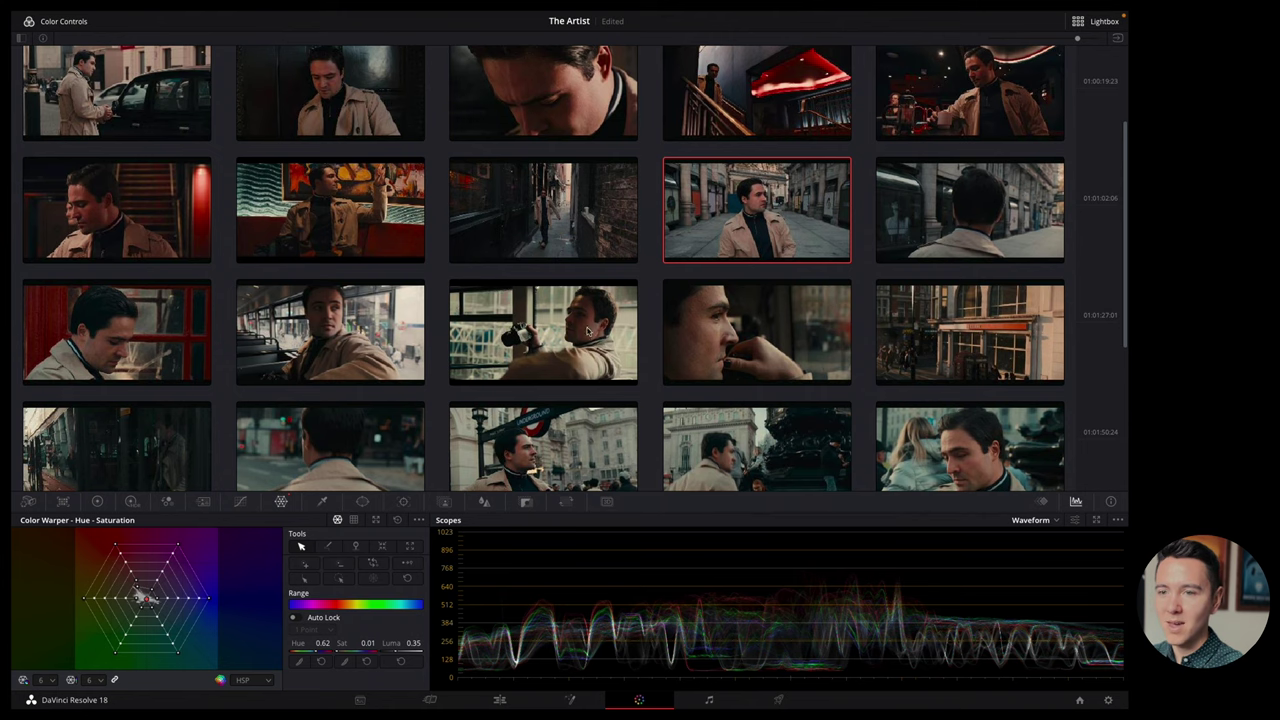
scroll(462, 438, "down", 3)
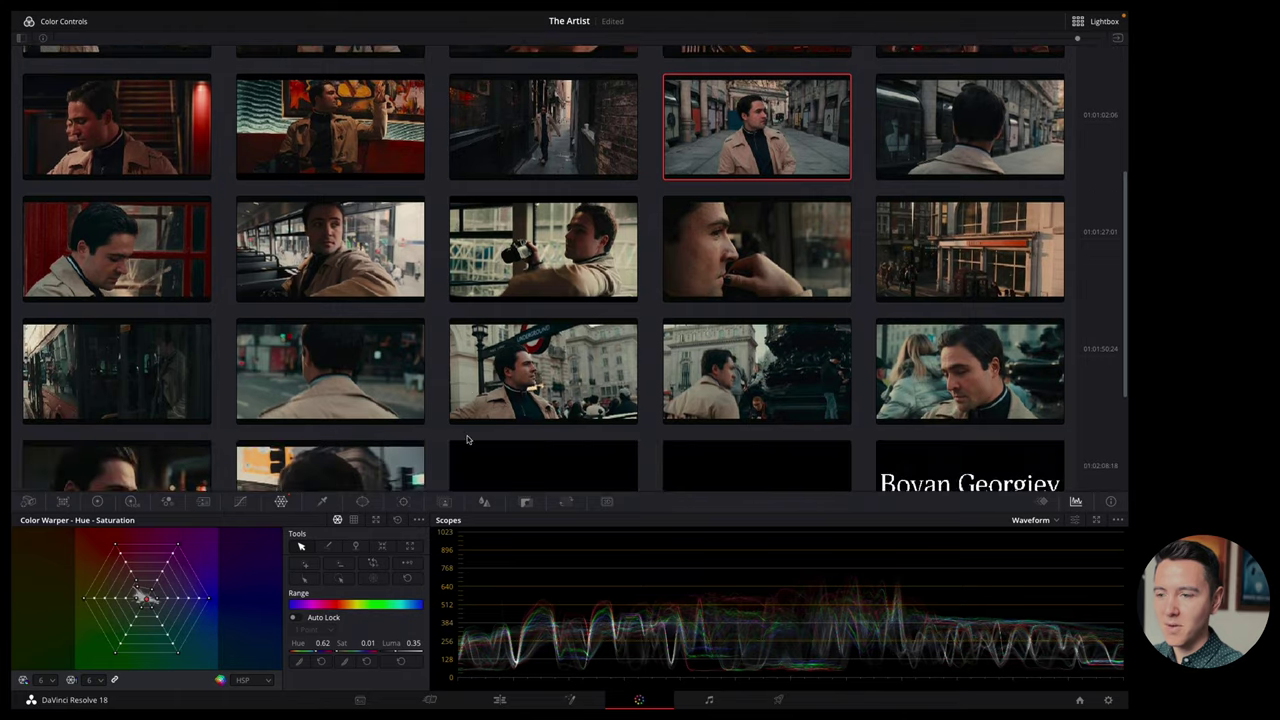
scroll(465, 438, "up", 4)
scroll(465, 438, "down", 4)
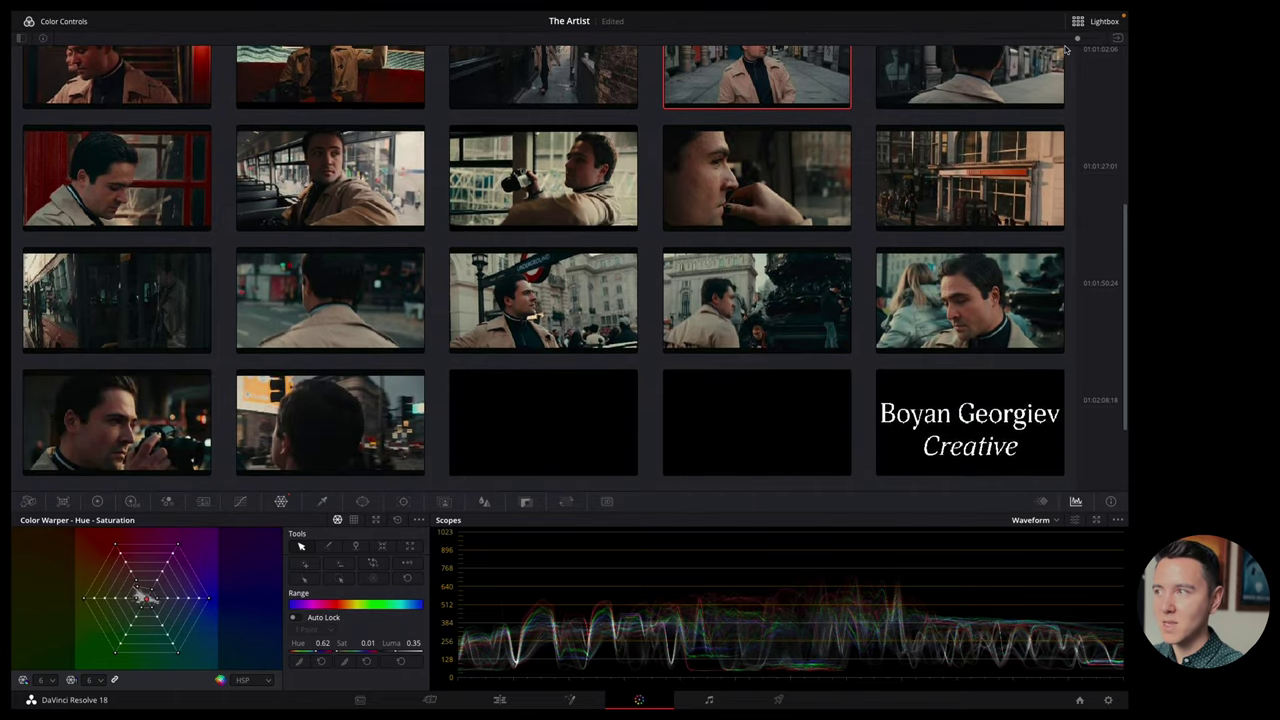
Toggle the Lightbox color controls off and on, show clip 22's Primaries color wheels, and close the Lightbox.
left_click(28, 21)
left_click(28, 21)
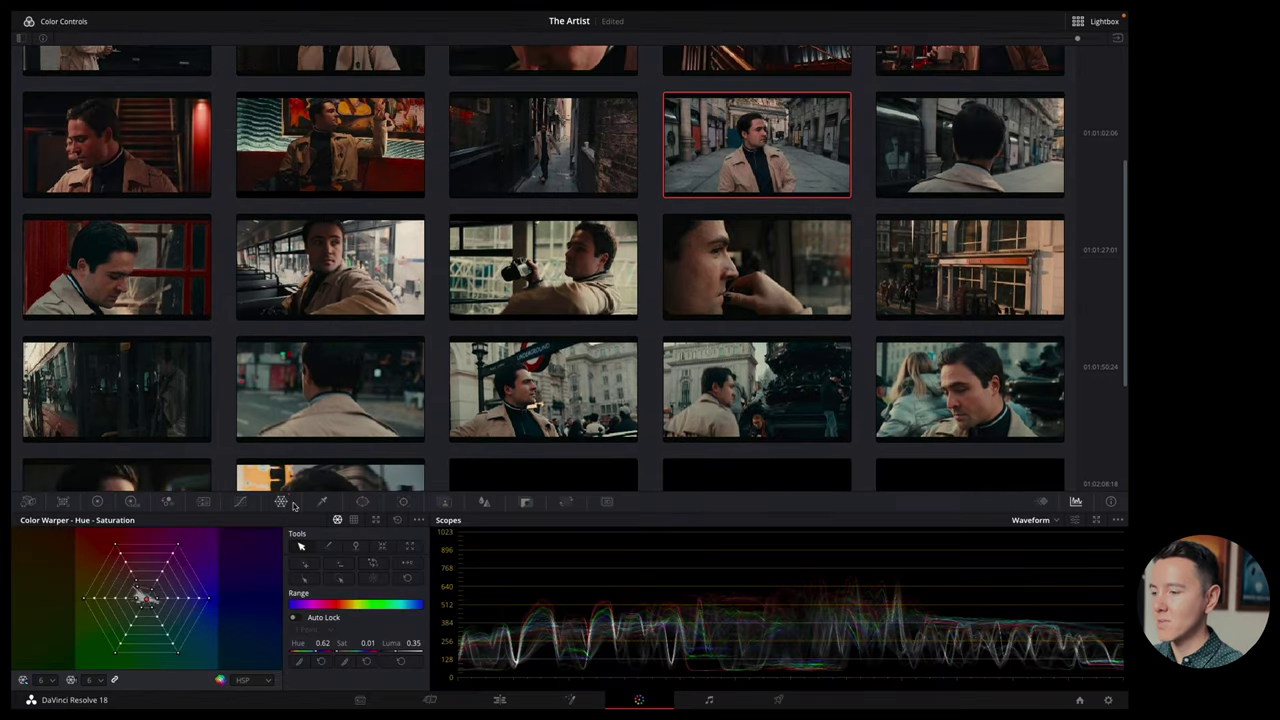
left_click(341, 407)
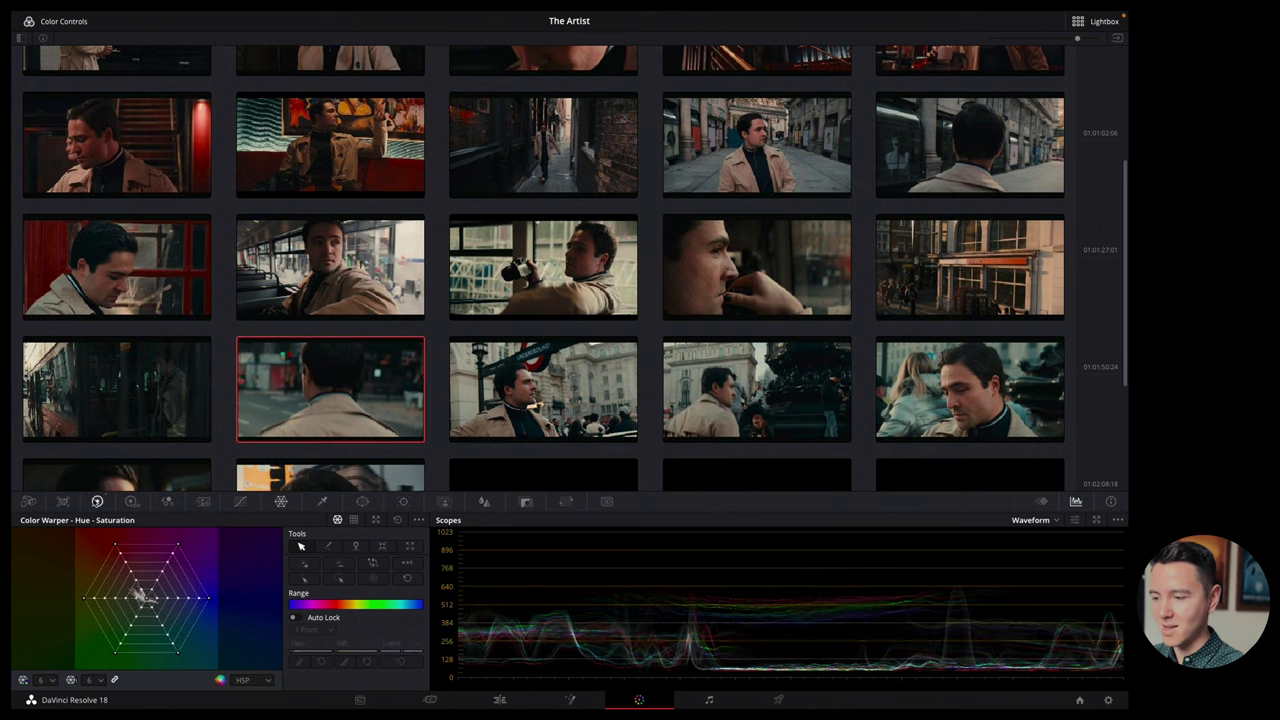
left_click(97, 501)
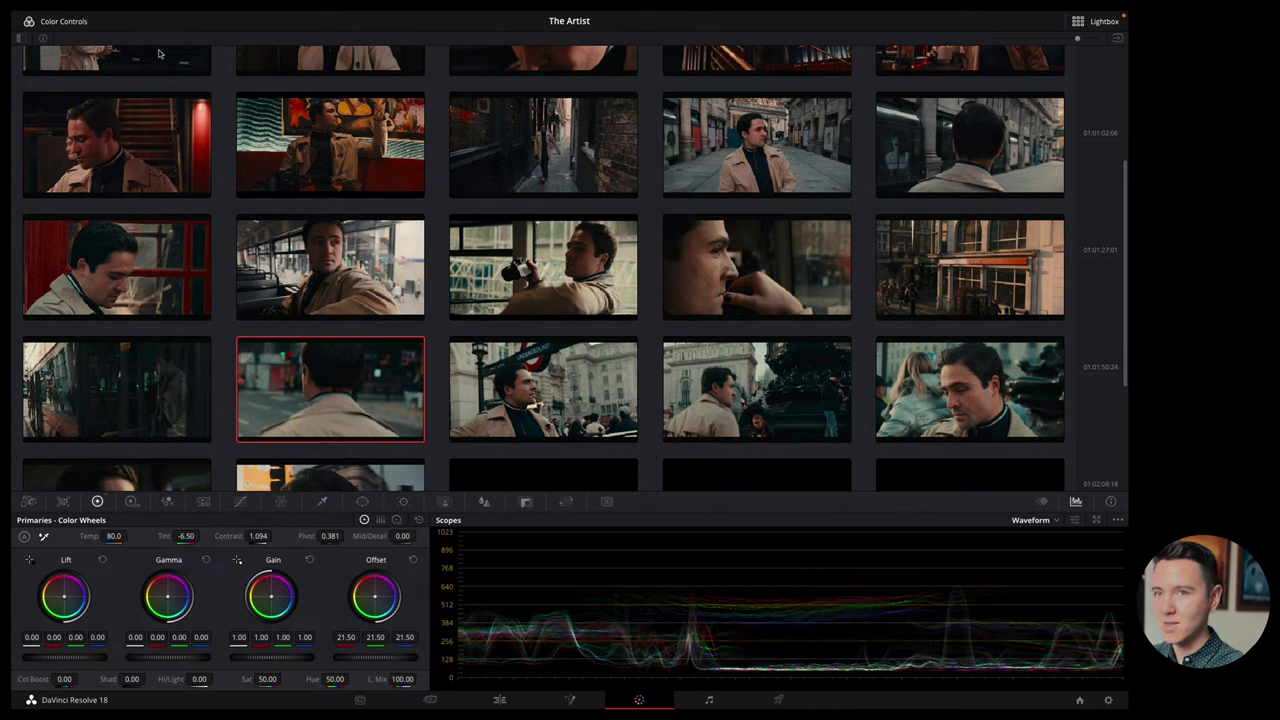
left_click(1072, 22)
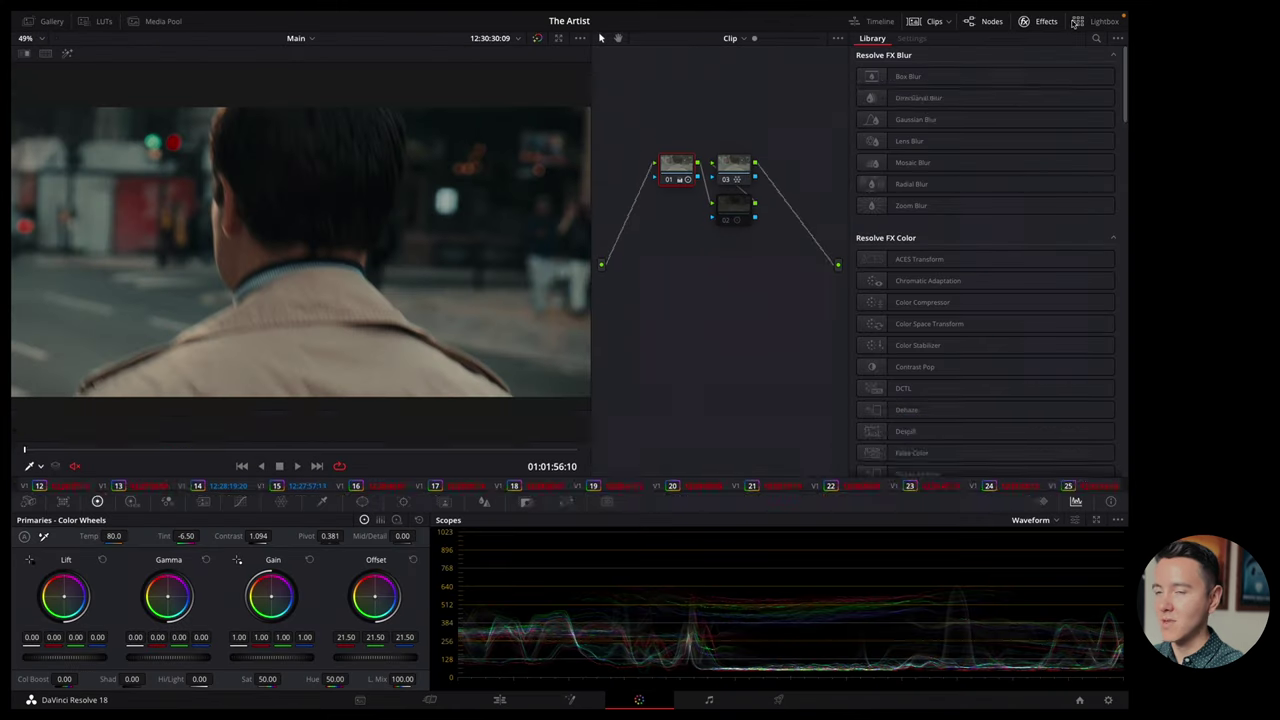
Open the stills gallery and compare clip 22 with reference still 1.1.1 in a wipe.
left_click(44, 23)
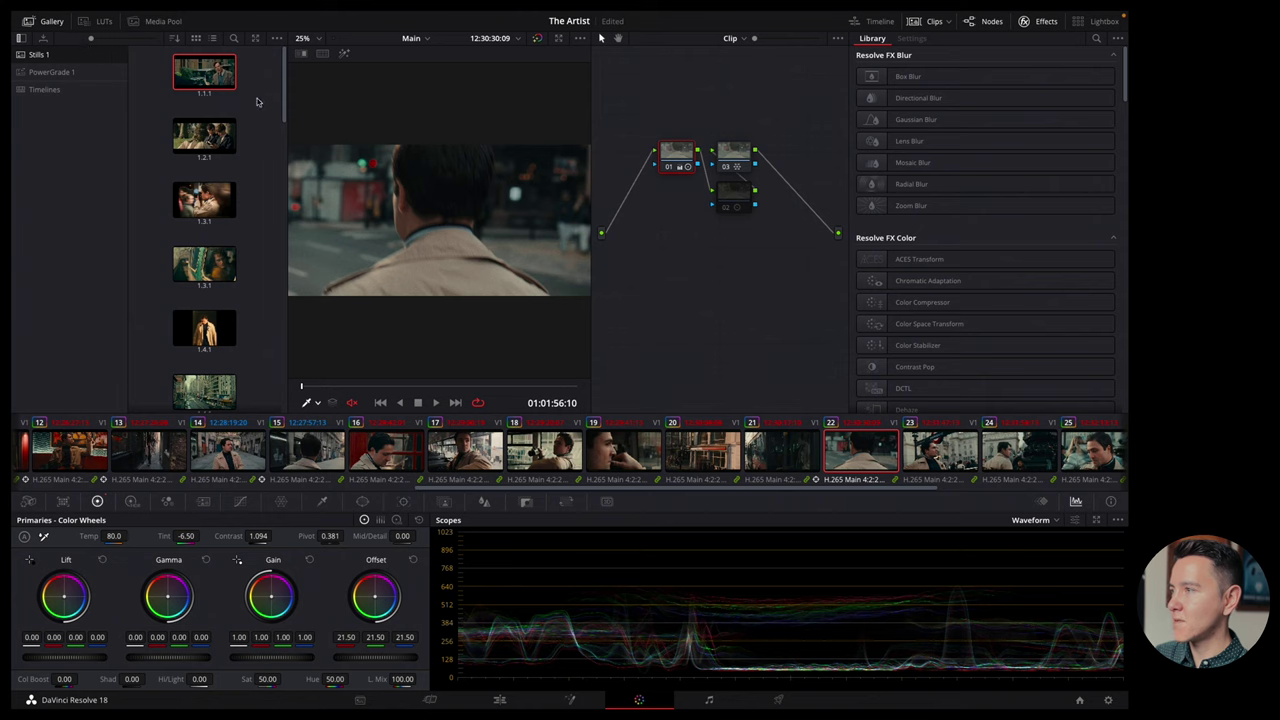
double_click(201, 76)
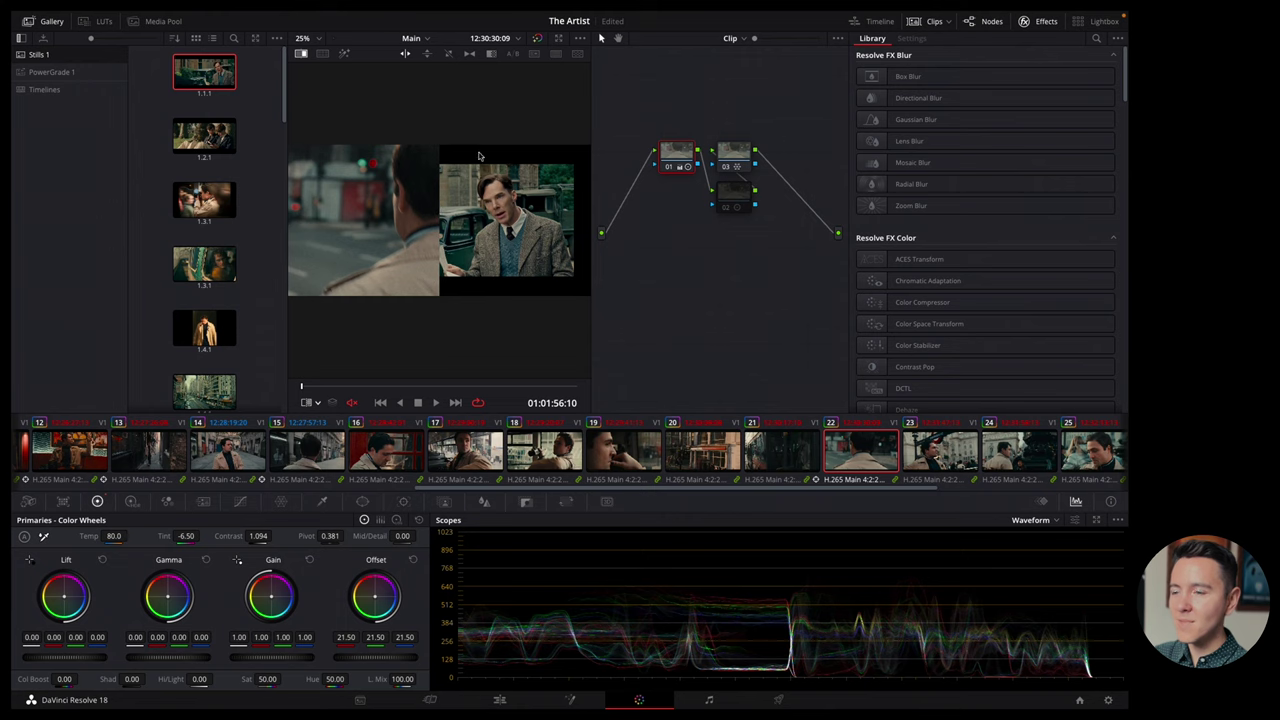
Look through the Media page's footage, Ref and Photos bins, preview the reference image SQTWDLIE.jpg, and return to the Color page.
left_click(355, 698)
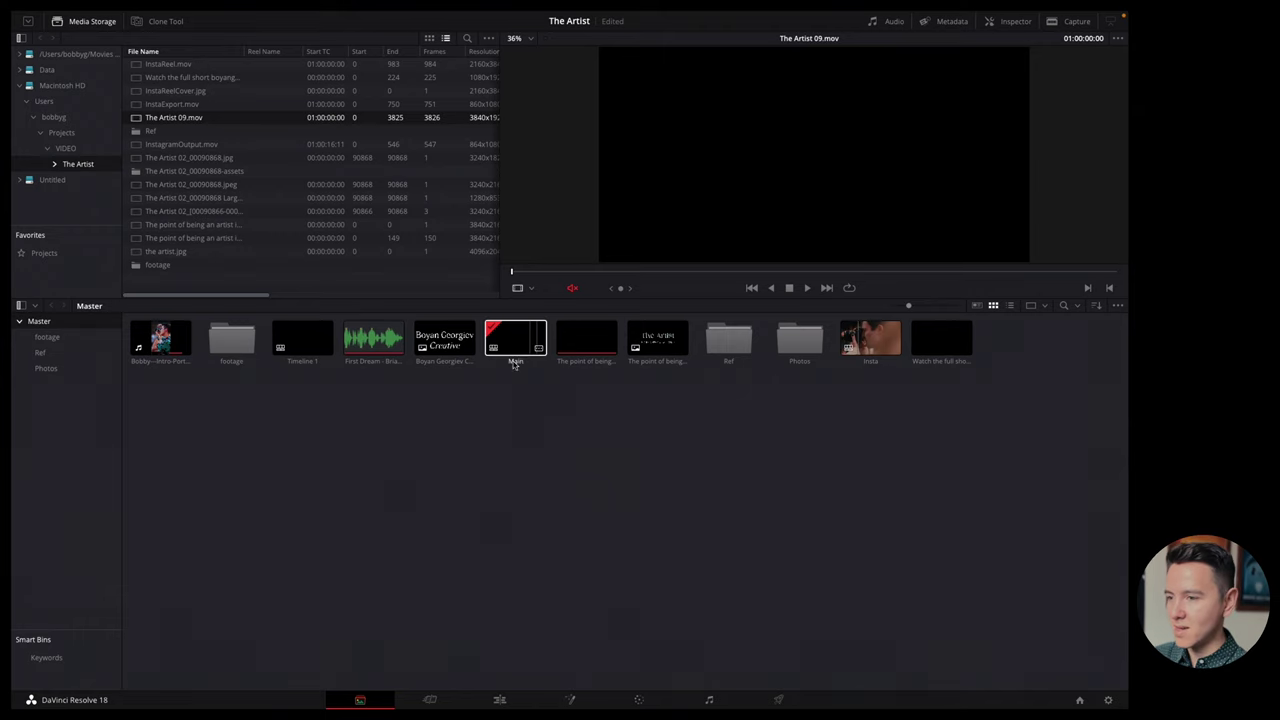
left_click(47, 337)
left_click(40, 352)
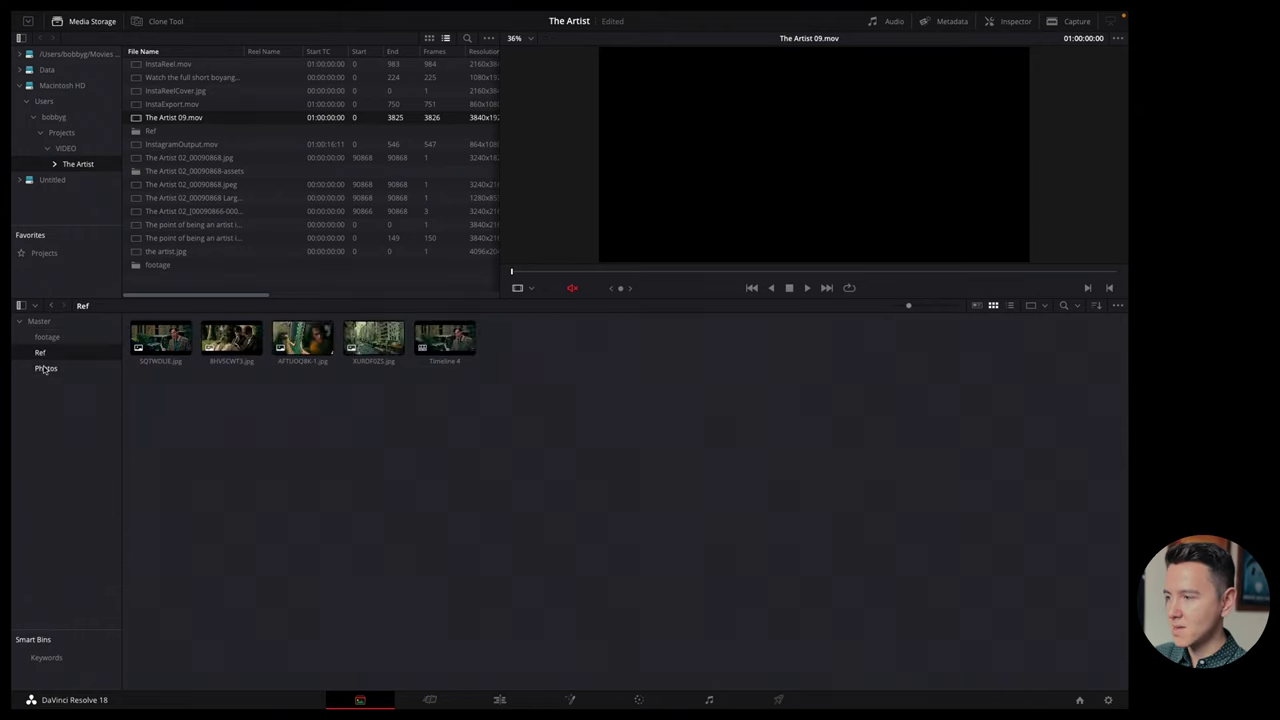
left_click(45, 368)
left_click(40, 352)
left_click(155, 347)
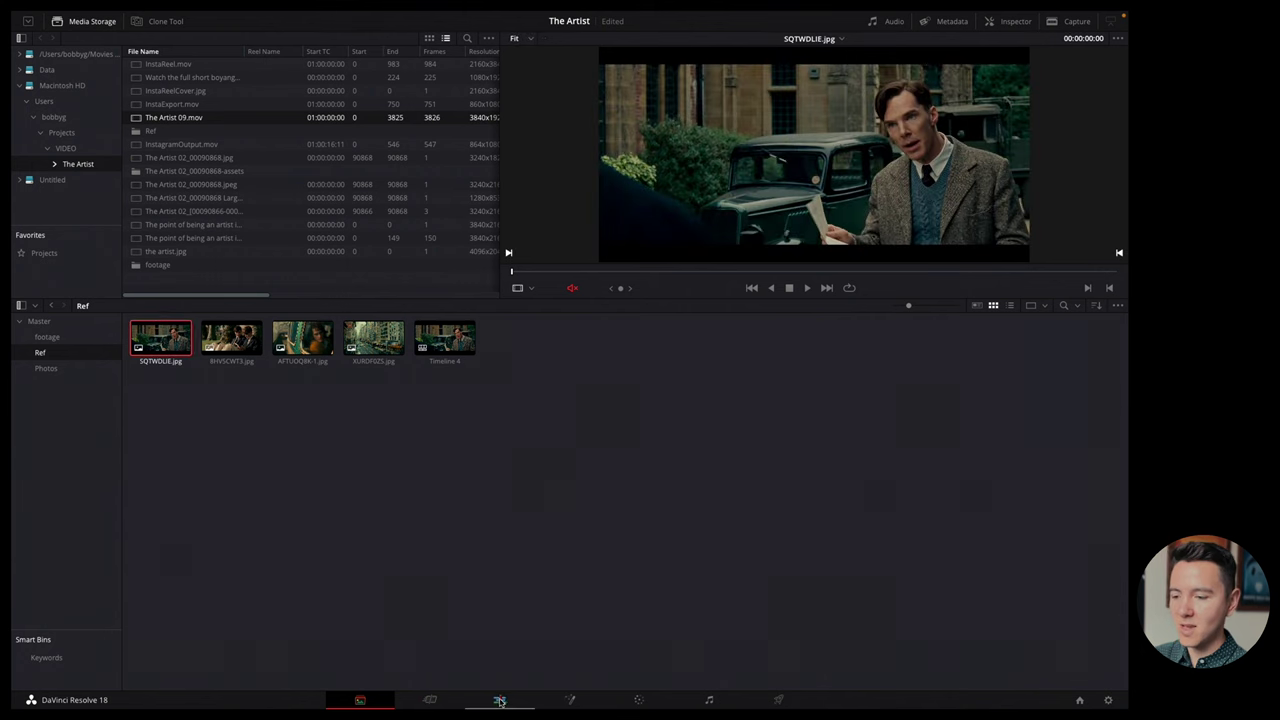
left_click(639, 700)
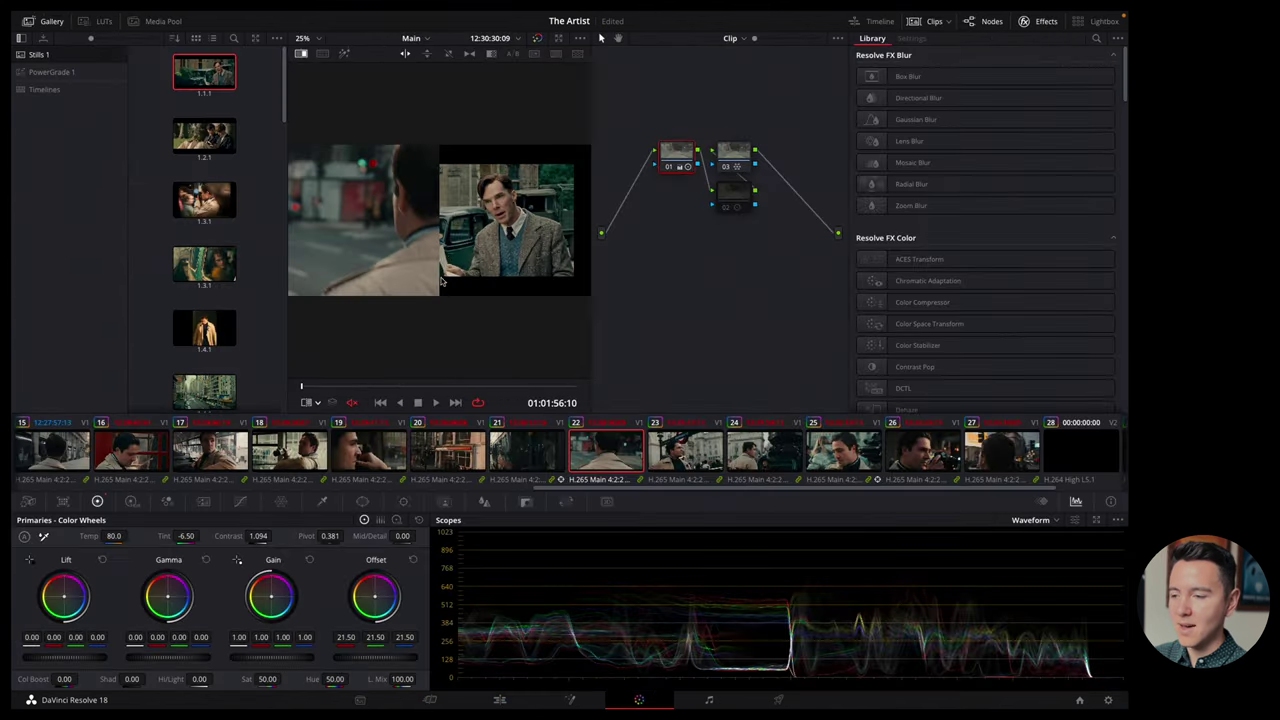
Show the viewer's Grab Still option without grabbing, hide the gallery's album list, and close the gallery.
right_click(467, 241)
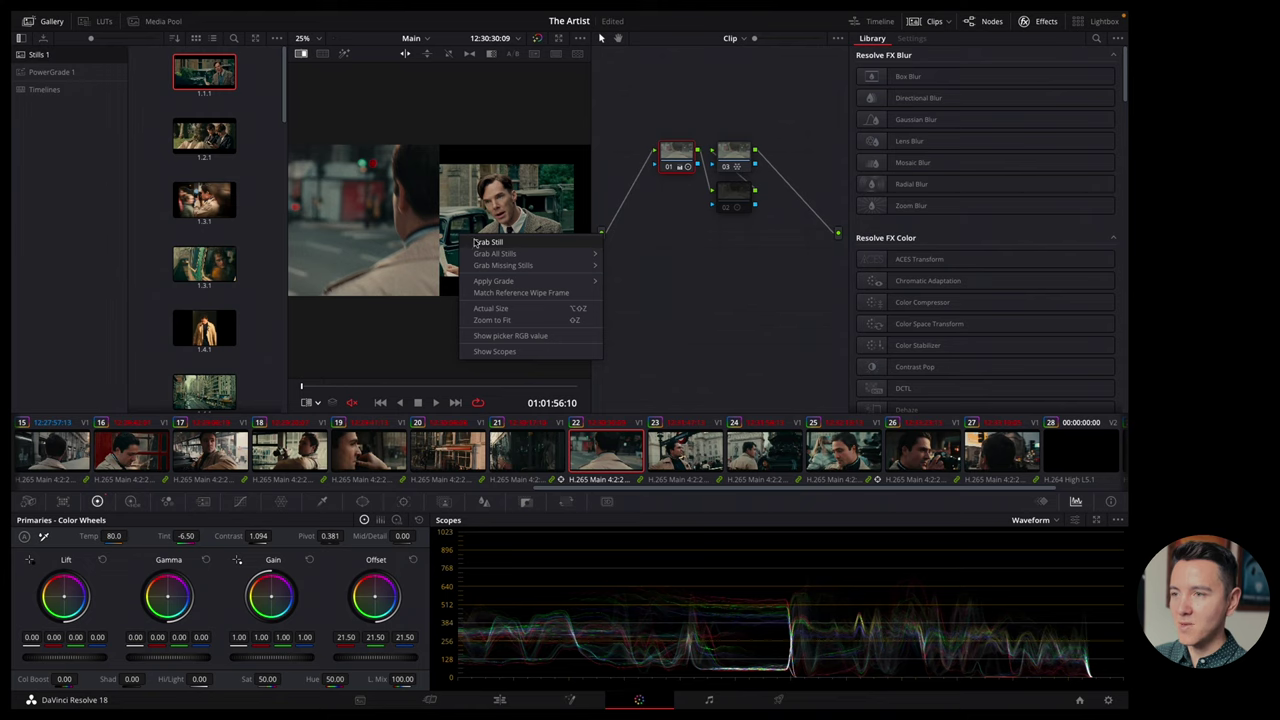
left_click(208, 122)
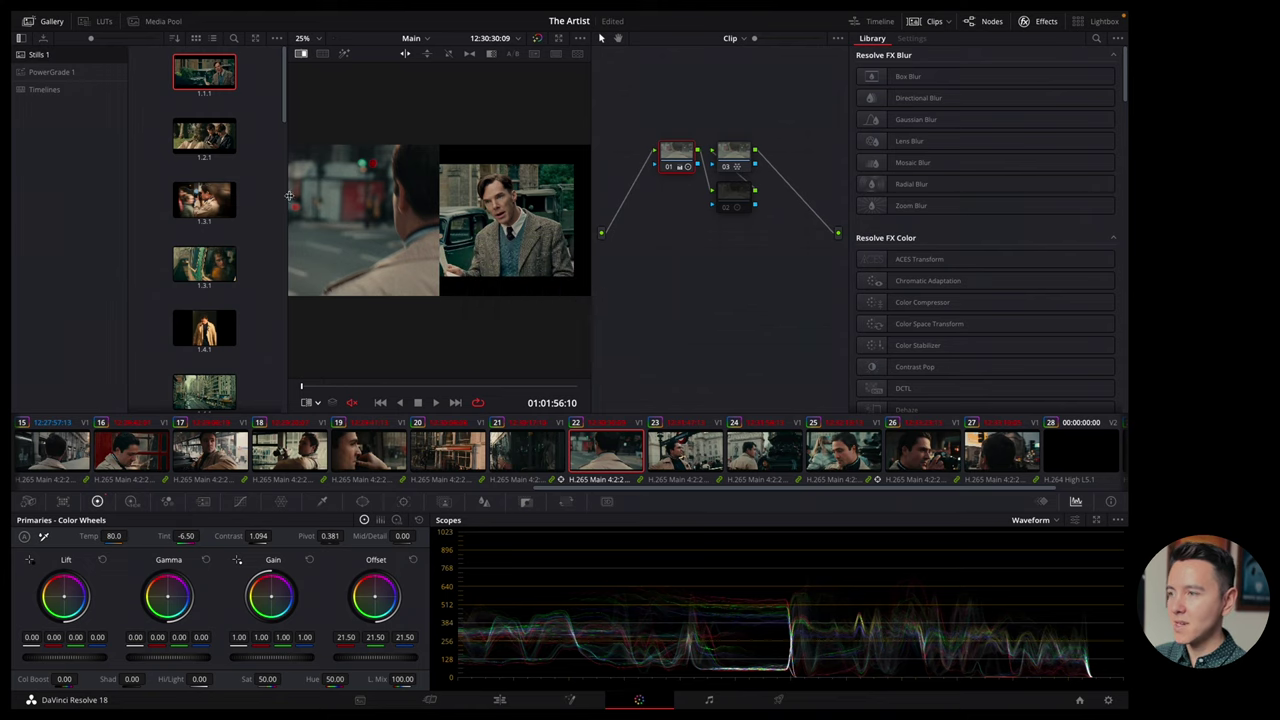
left_click(20, 38)
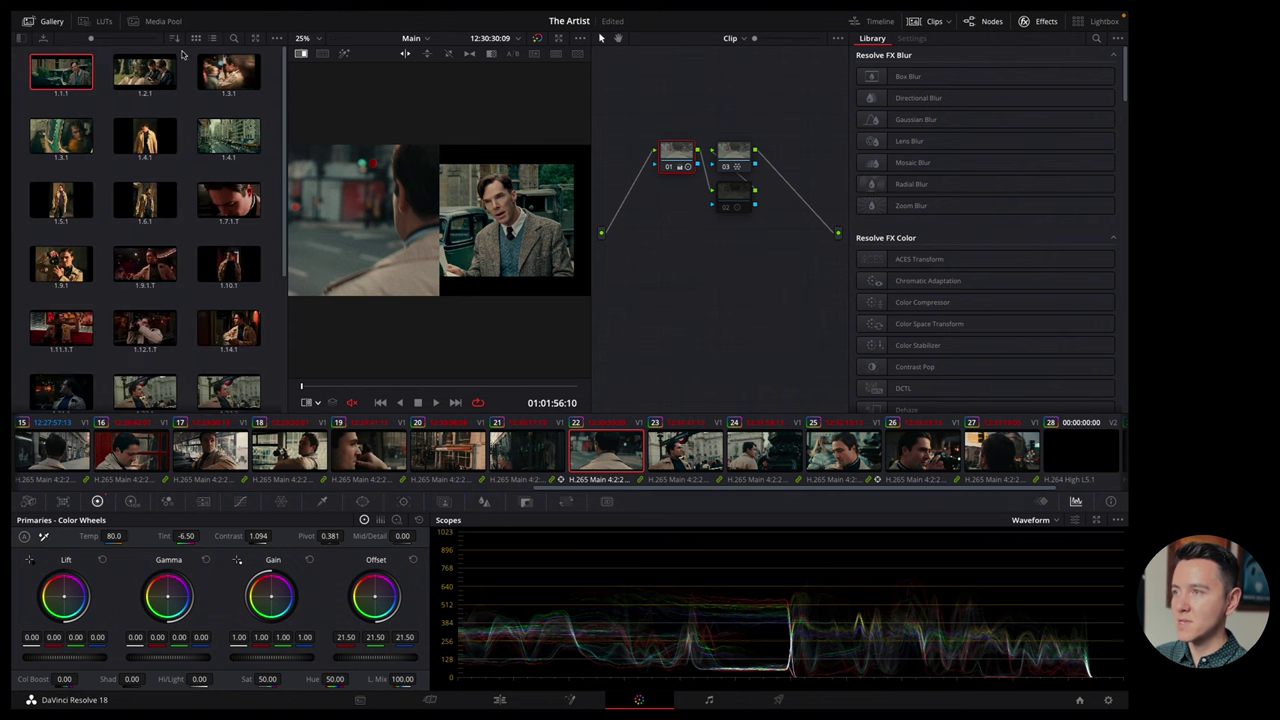
left_click(45, 21)
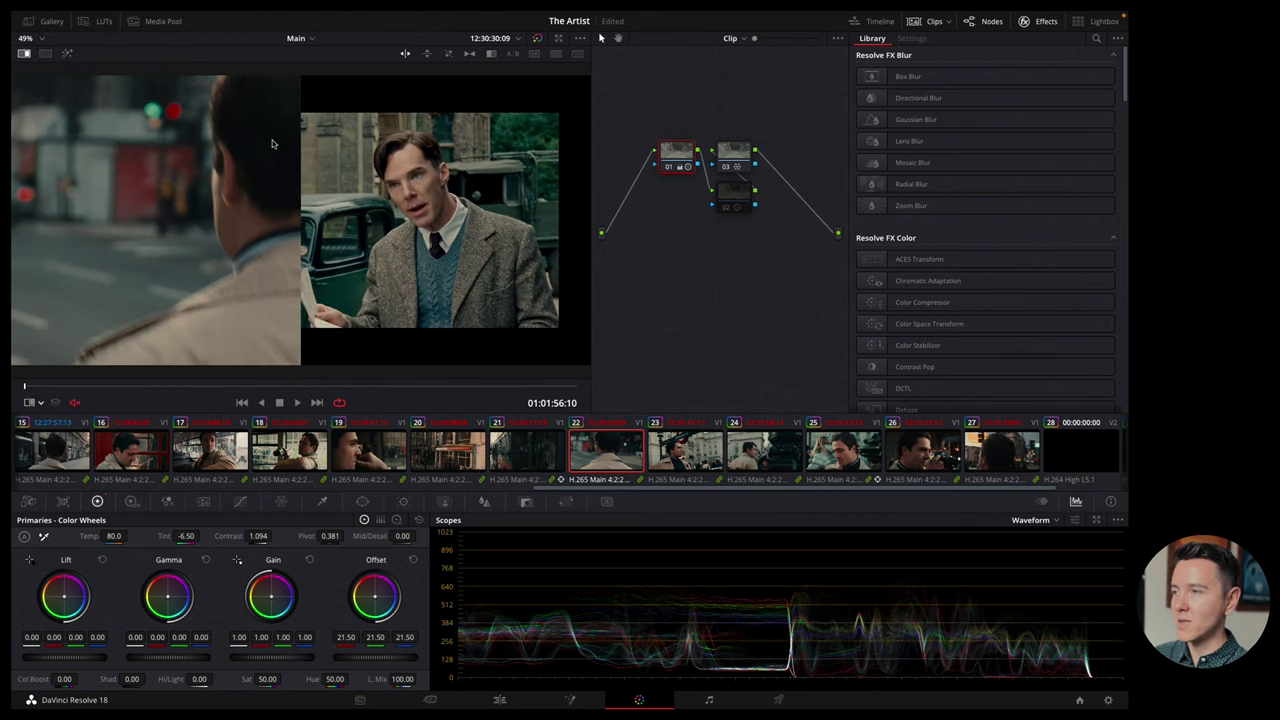
Move the vertical wipe to reveal more of the graded clip and advance from clip 22 to clip 25.
left_click_drag(303, 195, 333, 195)
key("Down")
key("Down")
key("Down")
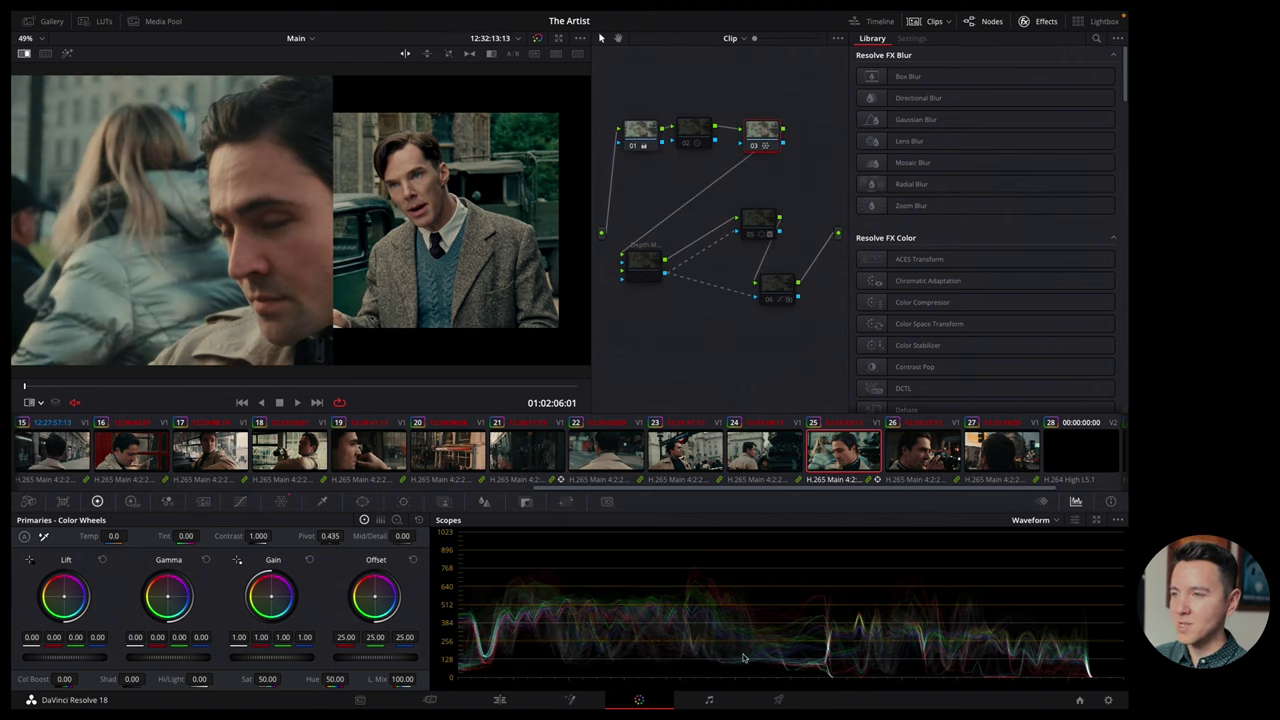
Switch the scopes to Parade and shift the vertical wipe both ways between clip 25 and the reference still.
left_click(1030, 520)
left_click(1038, 549)
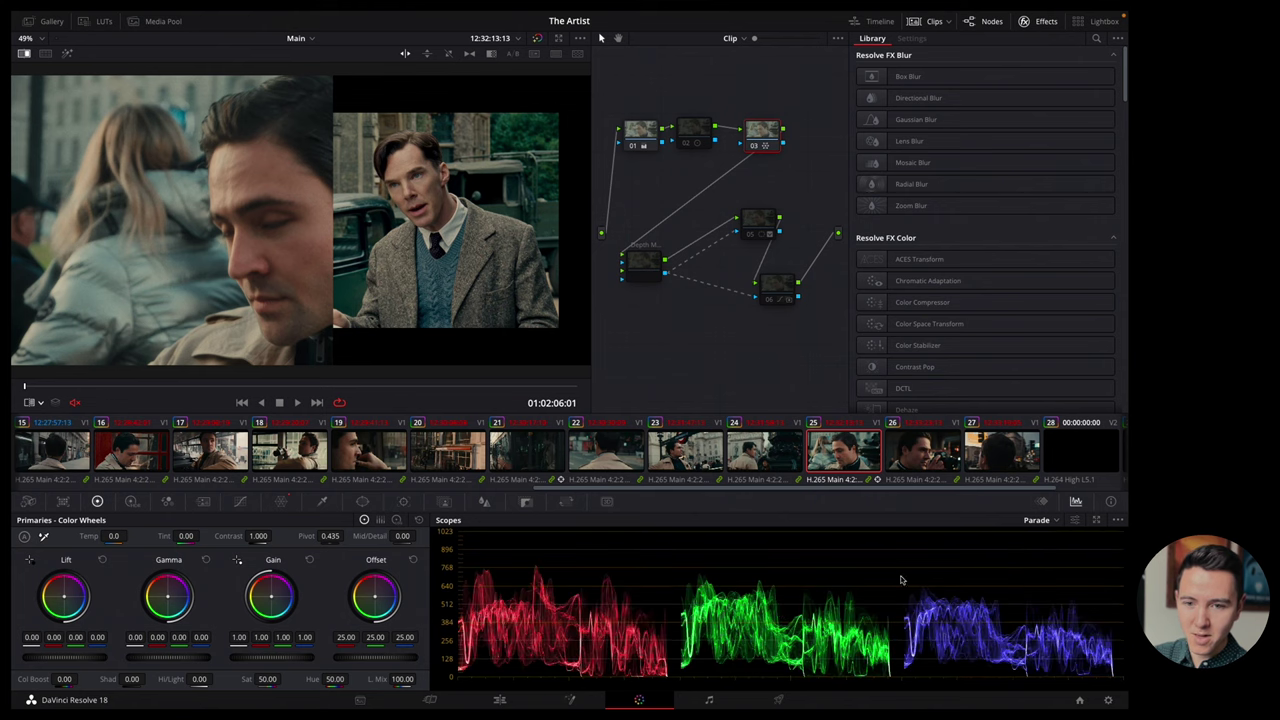
left_click_drag(437, 285, 378, 292)
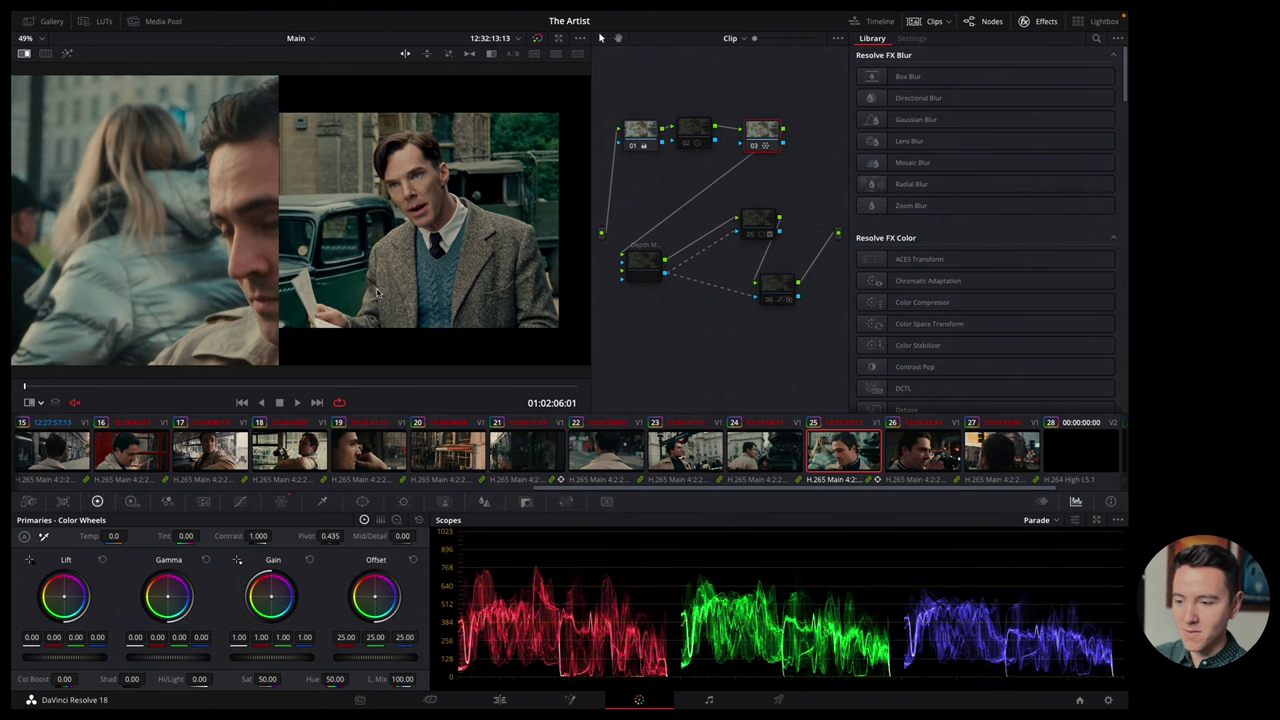
left_click_drag(249, 225, 378, 85)
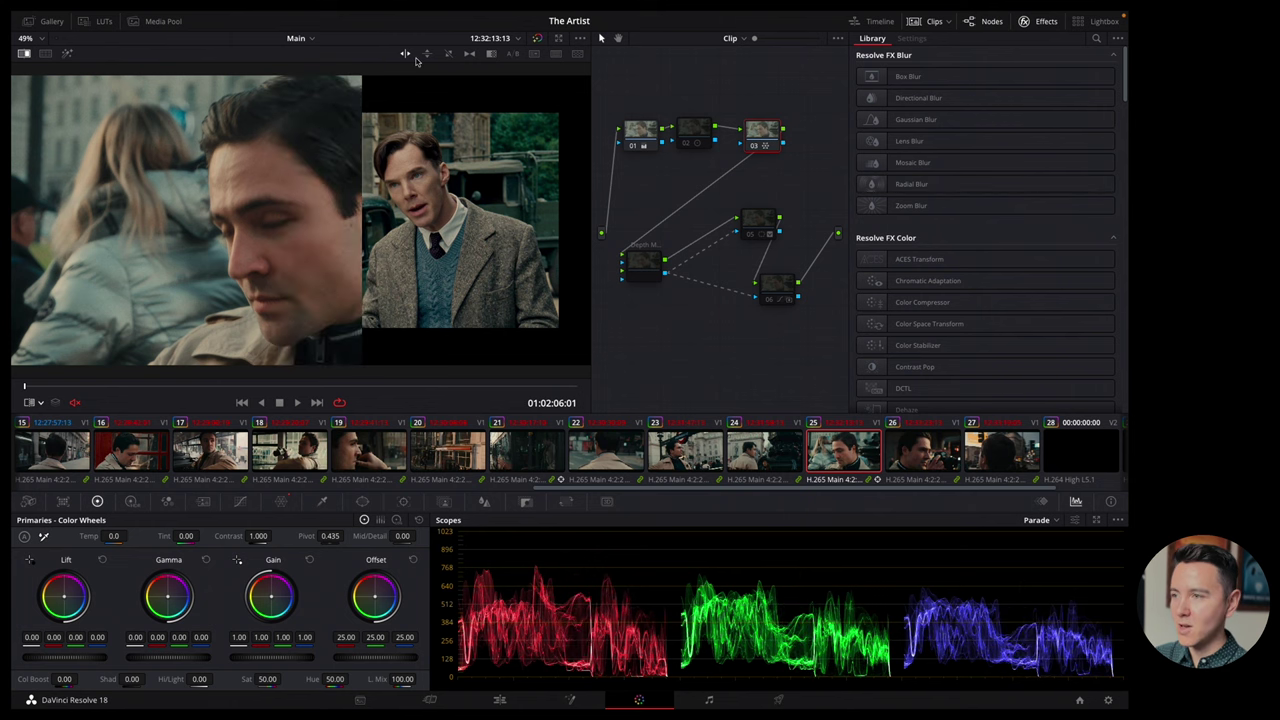
Compare clip 25 with the reference still using a diagonal wipe, and turn the wipe off.
left_click(448, 53)
left_click_drag(334, 178, 398, 185)
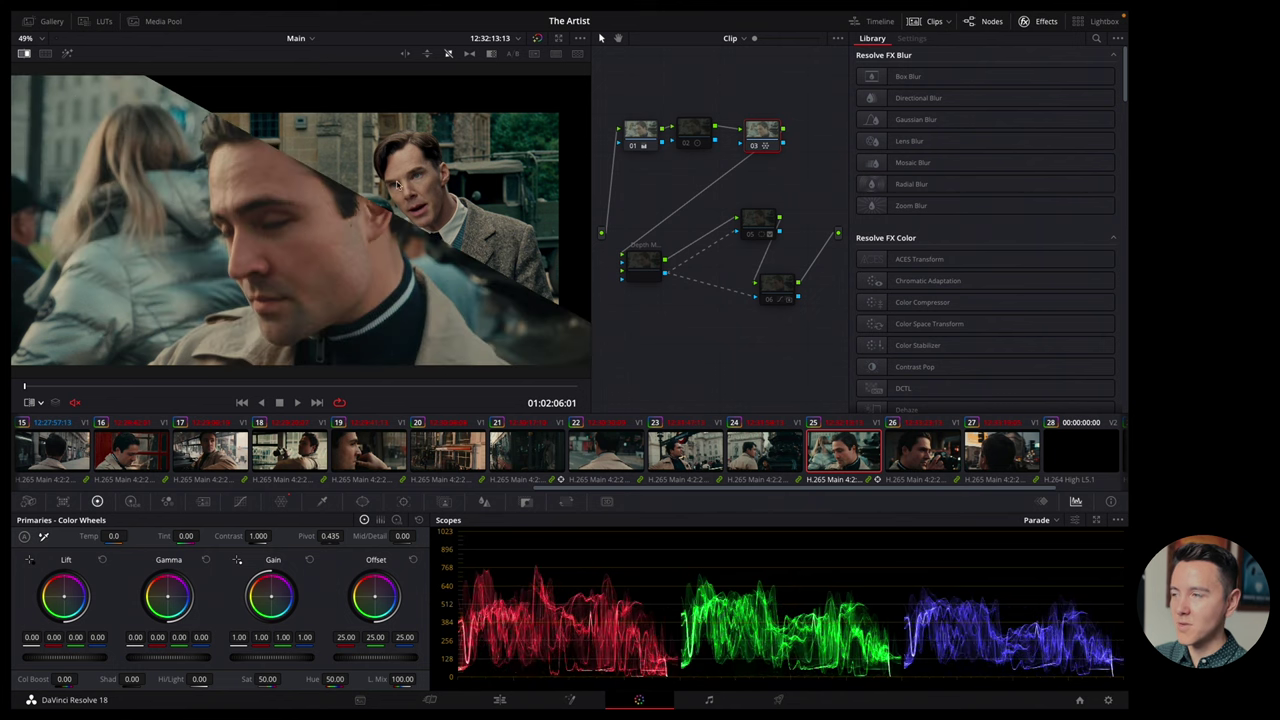
left_click(24, 53)
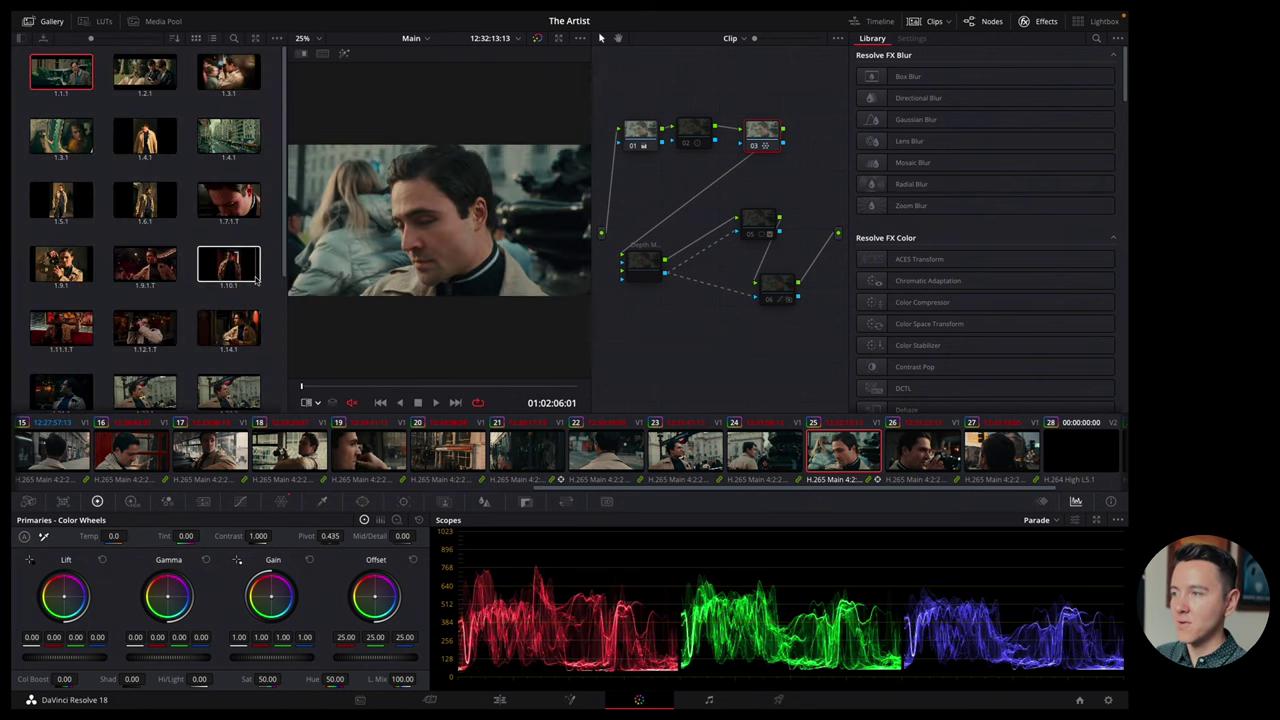
Show the Grab Still option for clip 25 without grabbing, and indicate the node graph a still stores.
right_click(460, 189)
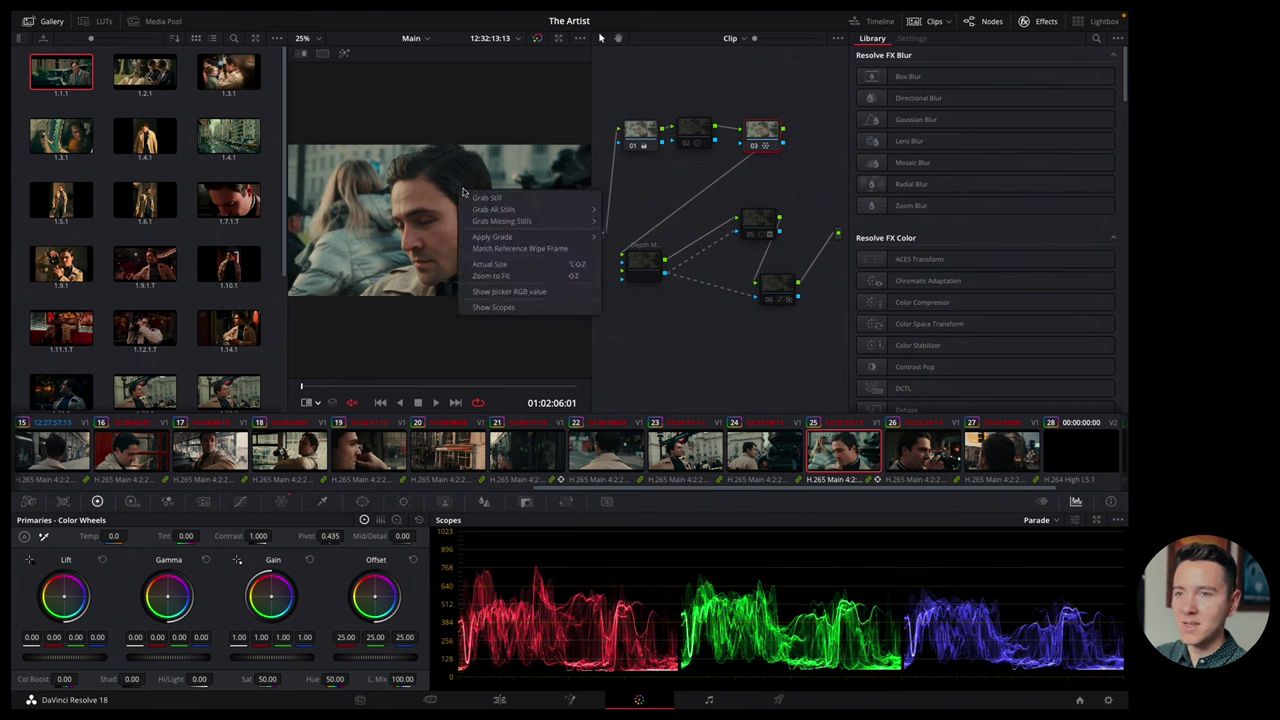
left_click_drag(628, 86, 810, 160)
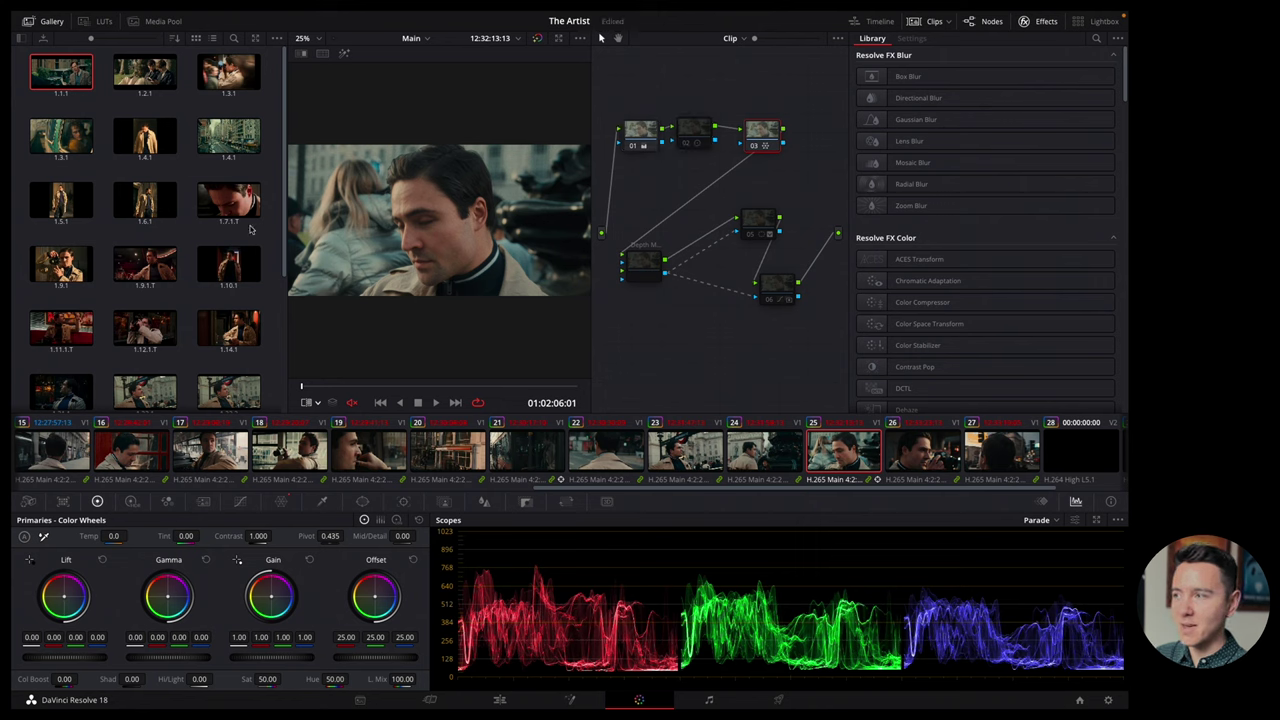
Apply the grade of gallery still 1.22.2 to clip 25.
scroll(282, 242, "down", 3)
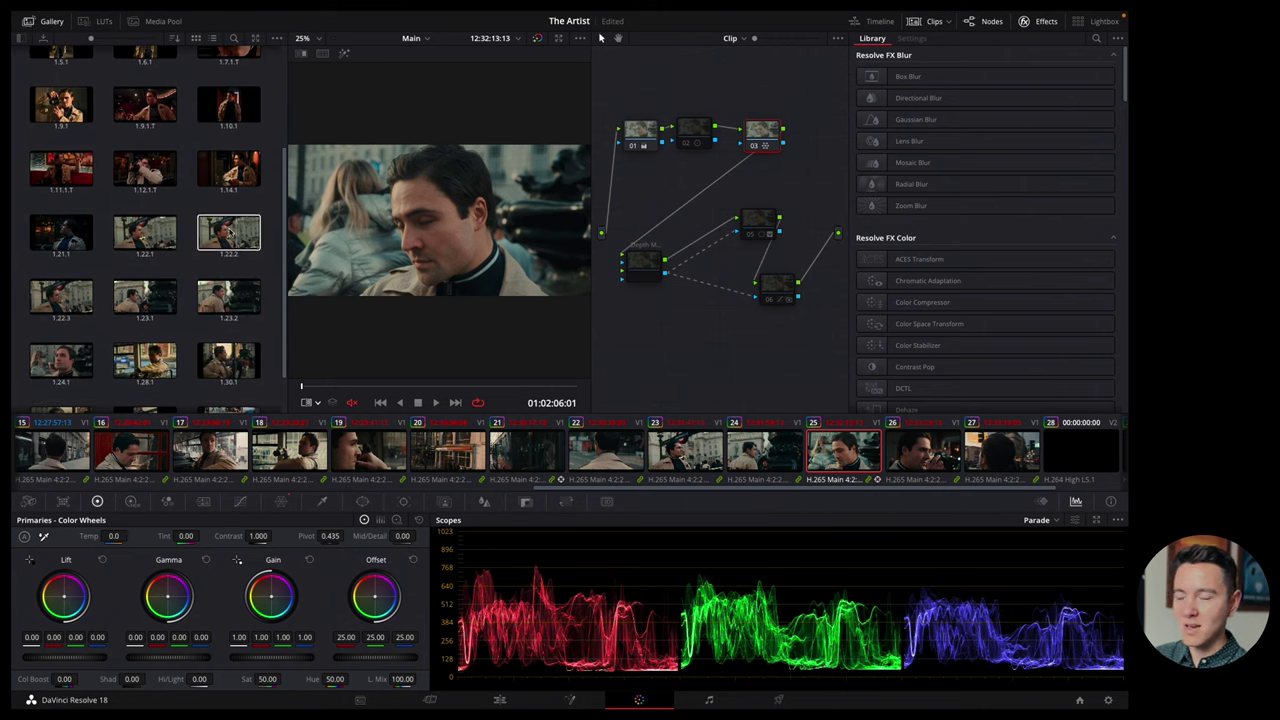
right_click(232, 232)
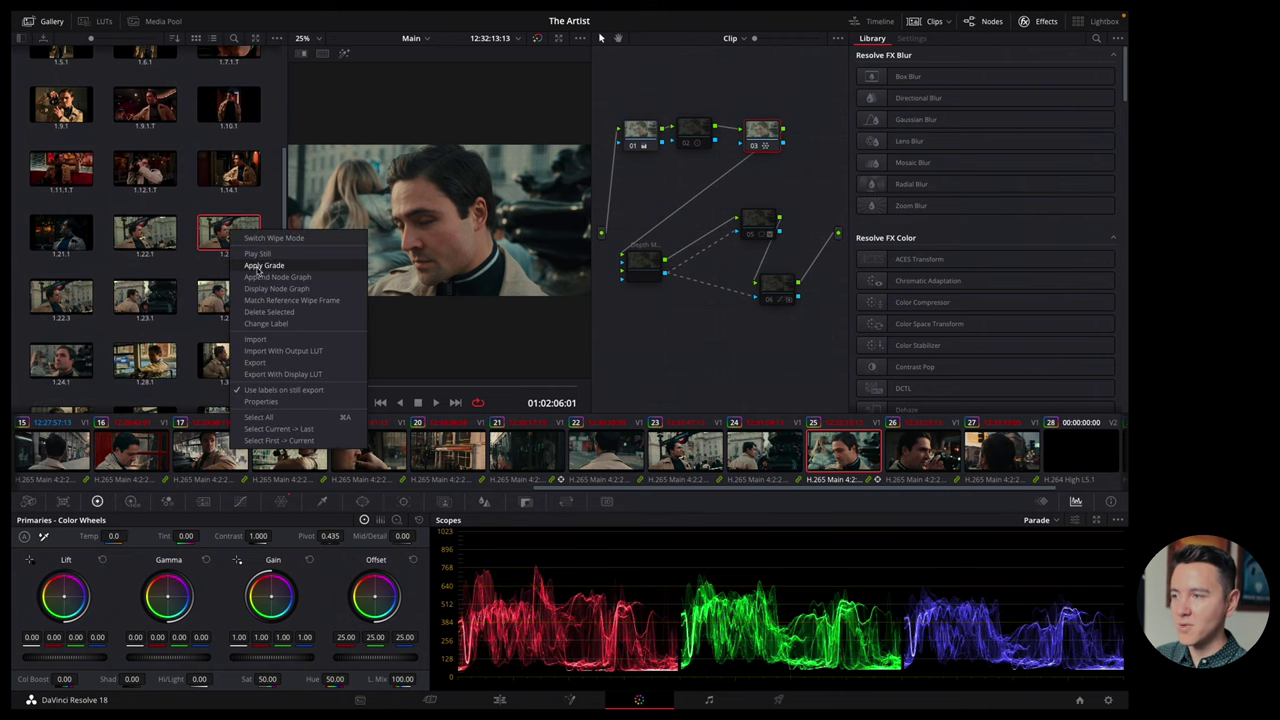
left_click(262, 265)
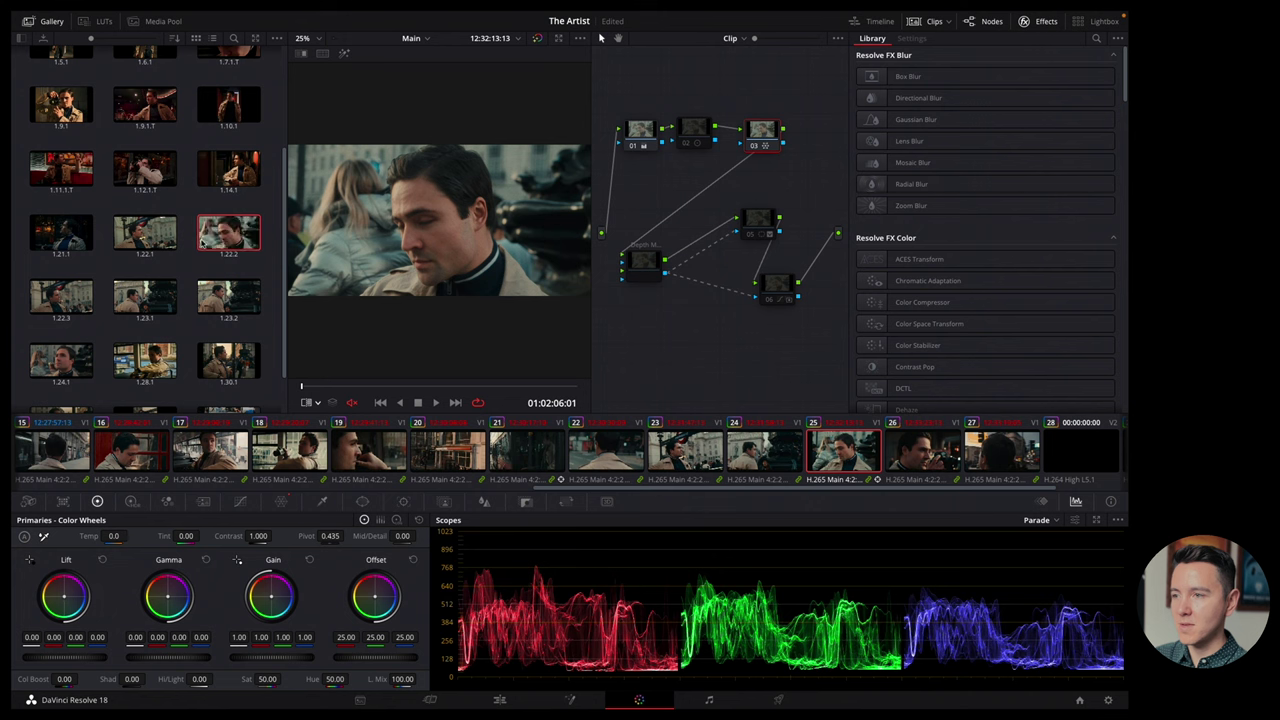
Compare clip 25 with still 1.22.2 by moving a diagonal wipe in the enlarged viewer, and turn the wipe off.
key("ctrl+w")
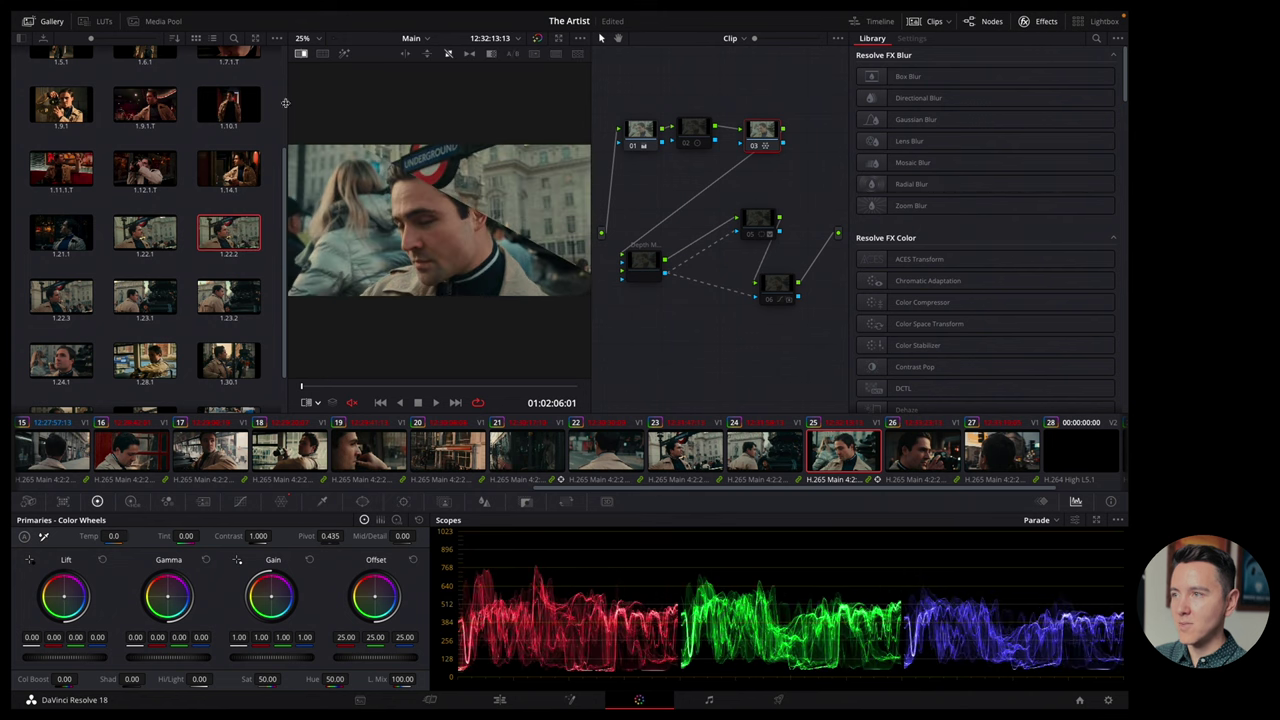
key("alt+f")
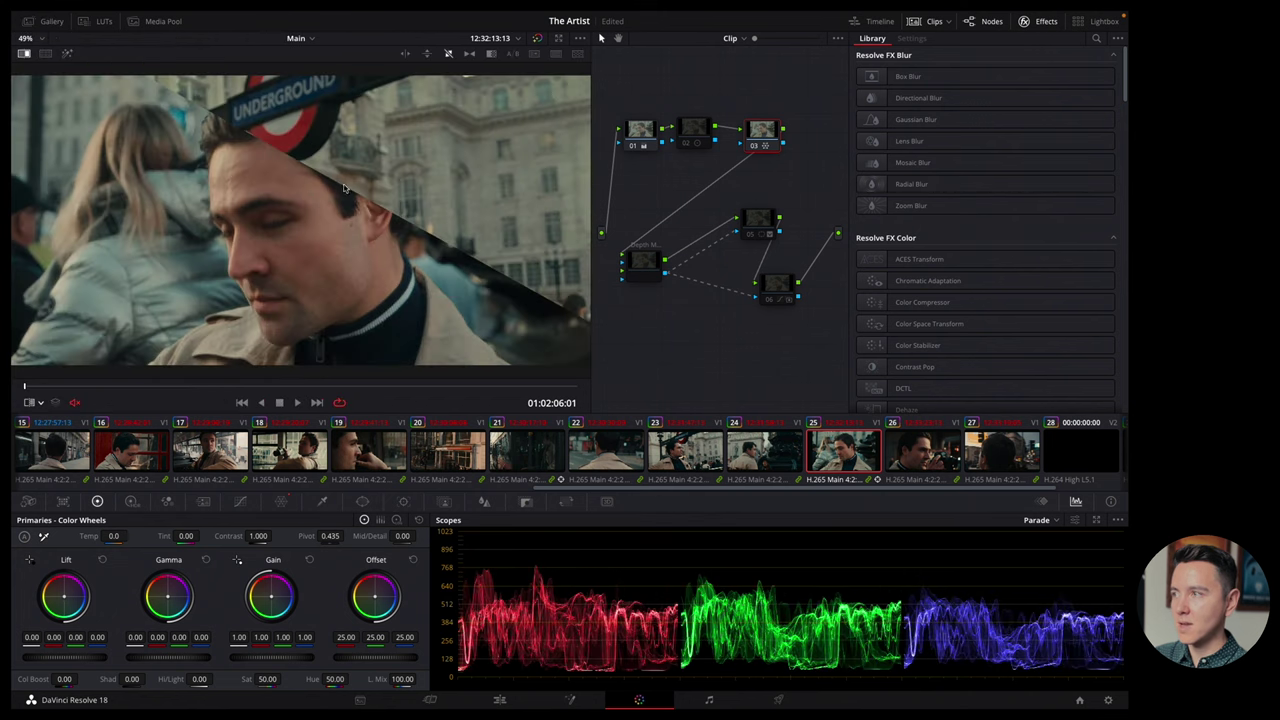
left_click_drag(343, 187, 492, 178)
left_click(25, 53)
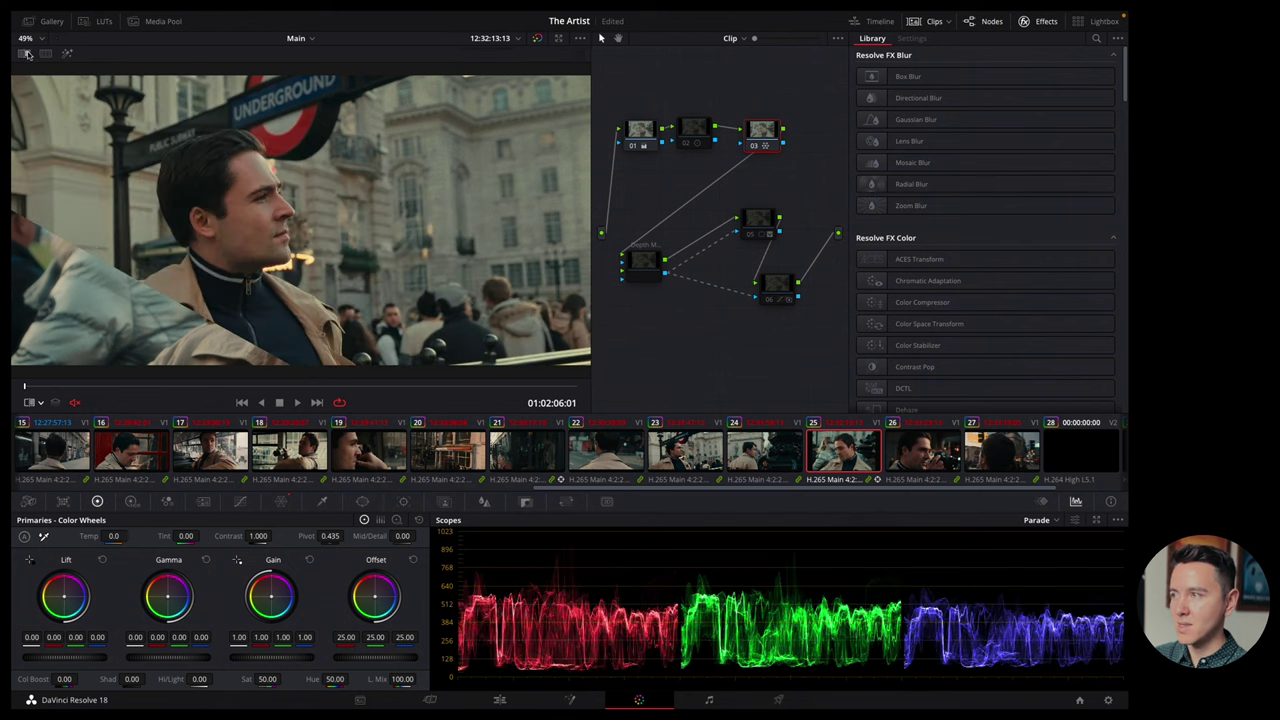